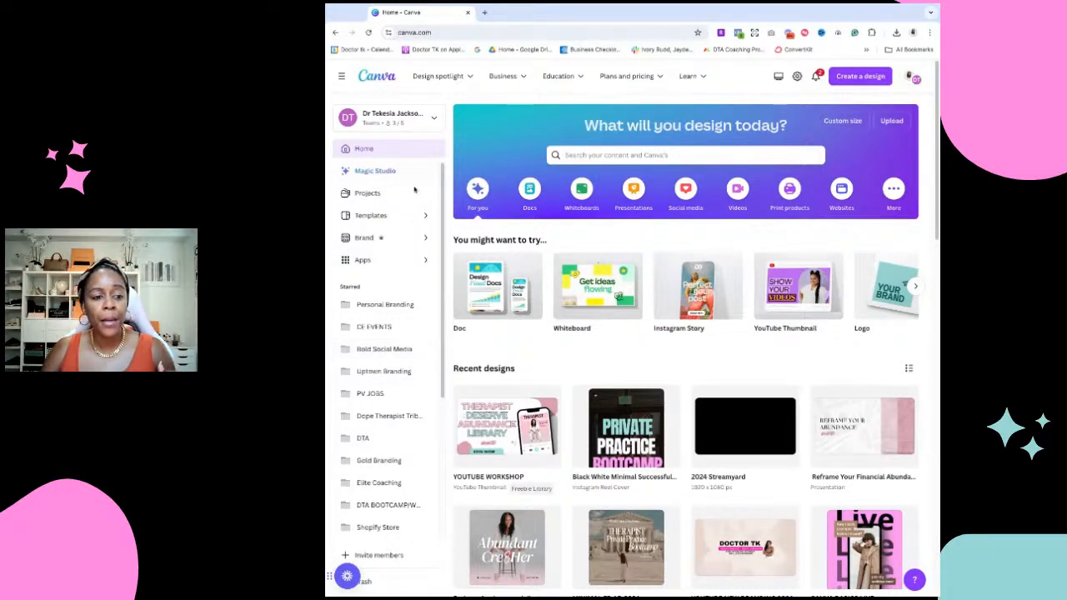
Open the existing Brand Kit and look through its collection of logos
left_click(364, 238)
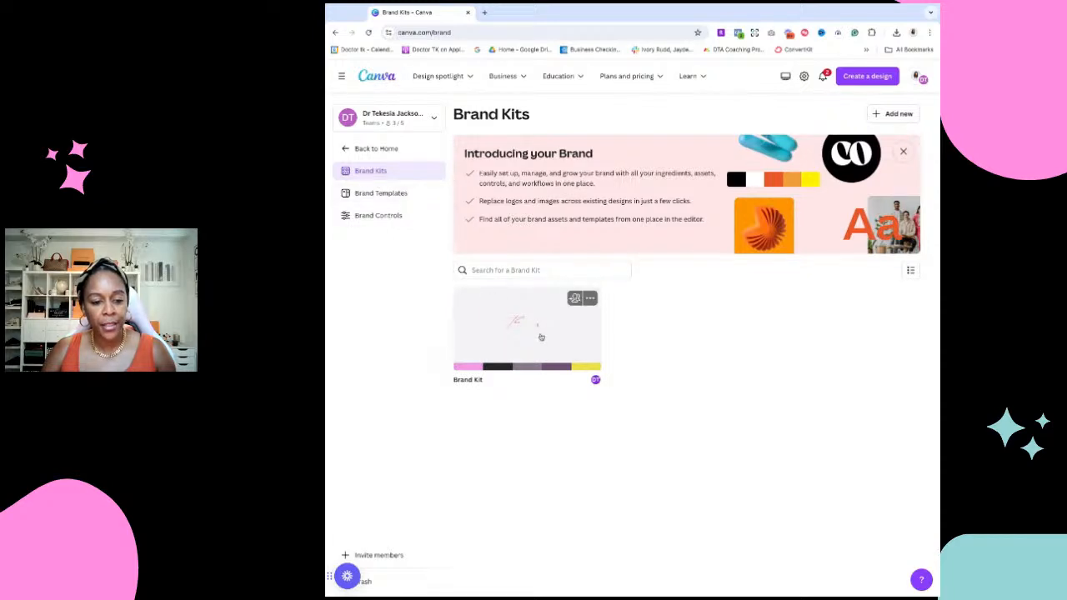
left_click(540, 337)
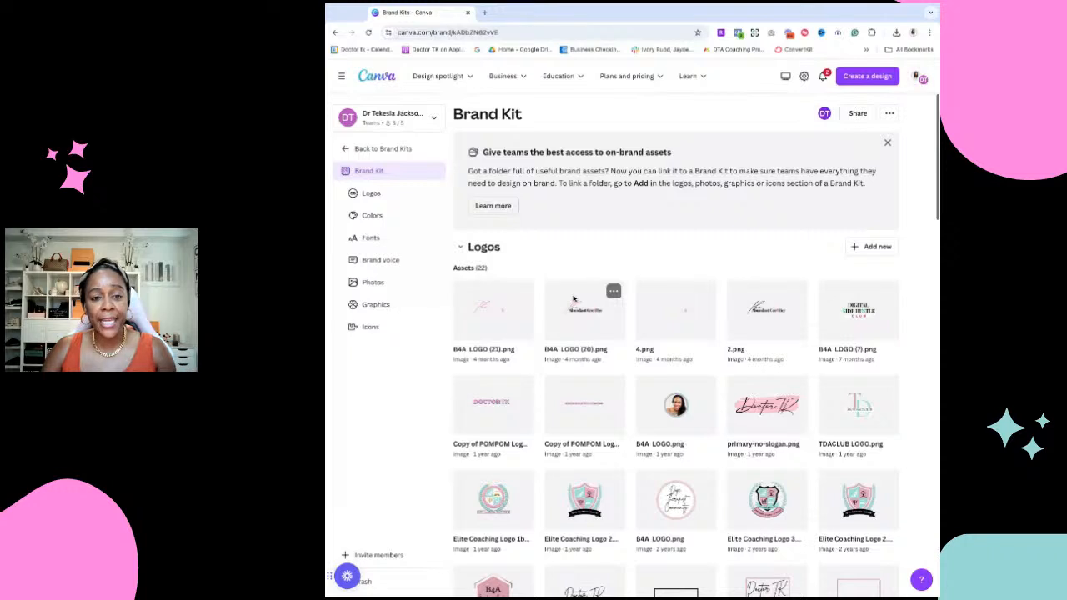
scroll(771, 417, "down", 1)
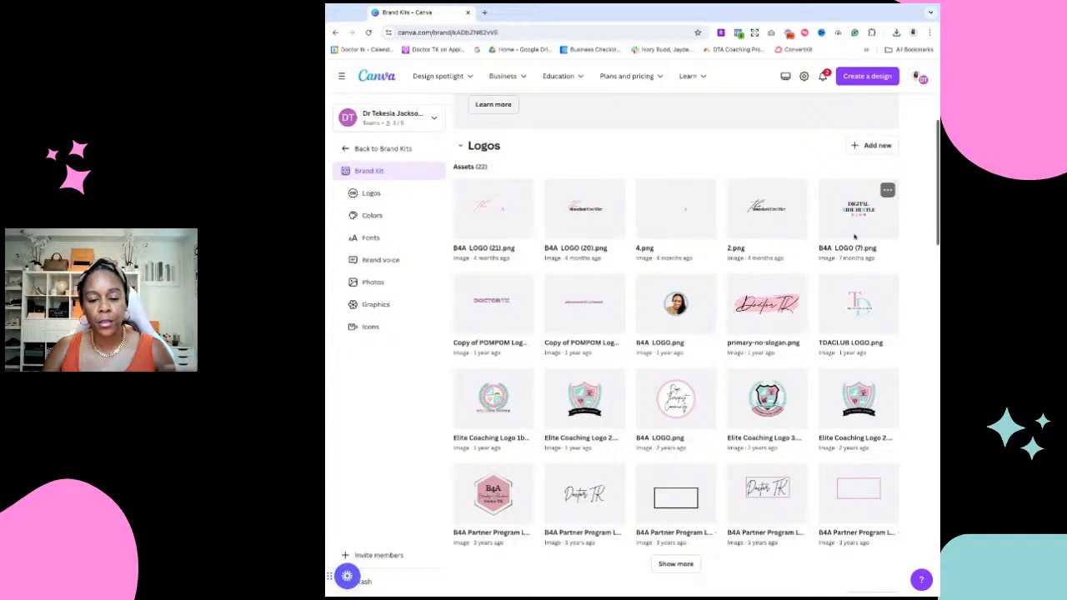
scroll(667, 367, "down", 1)
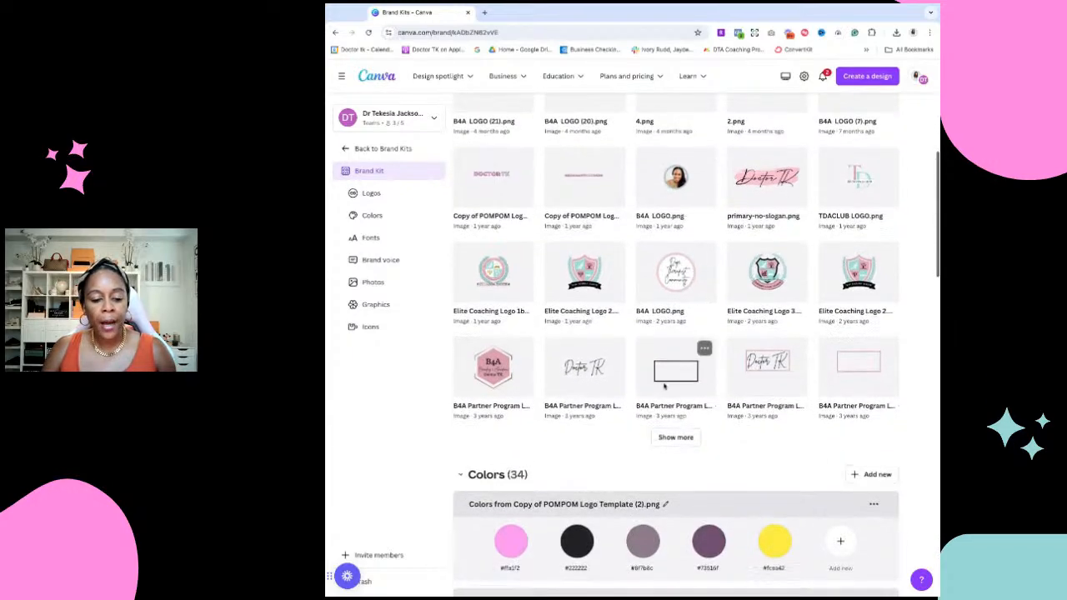
scroll(583, 367, "down", 1)
scroll(502, 344, "up", 1)
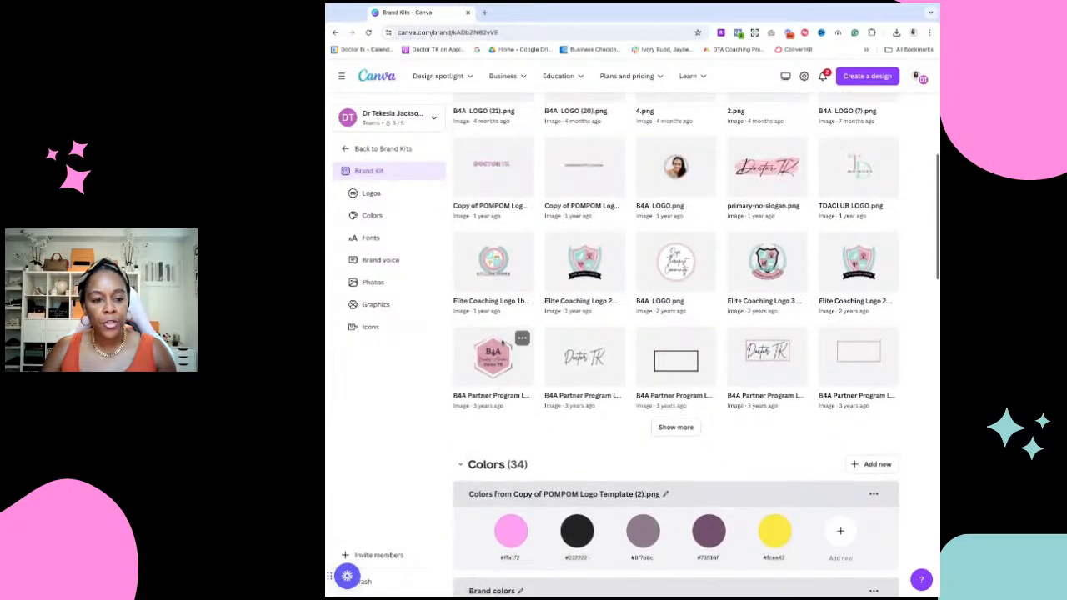
scroll(502, 344, "up", 3)
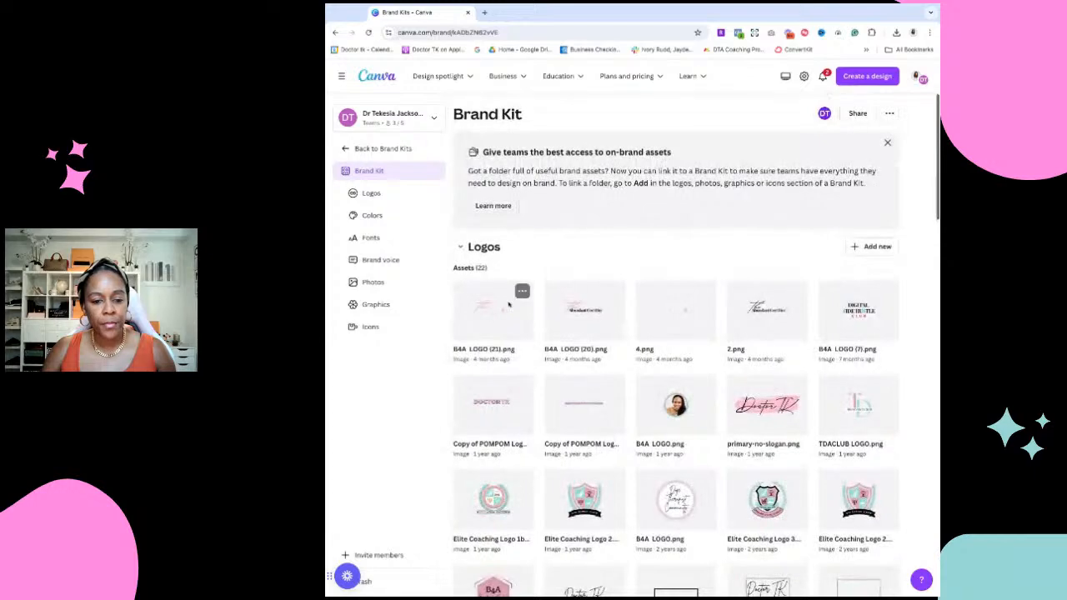
Review the Brand Kit's color palettes, including the logo template colors, Brand colors and the 2024 palette
scroll(508, 305, "down", 2)
scroll(500, 305, "down", 2)
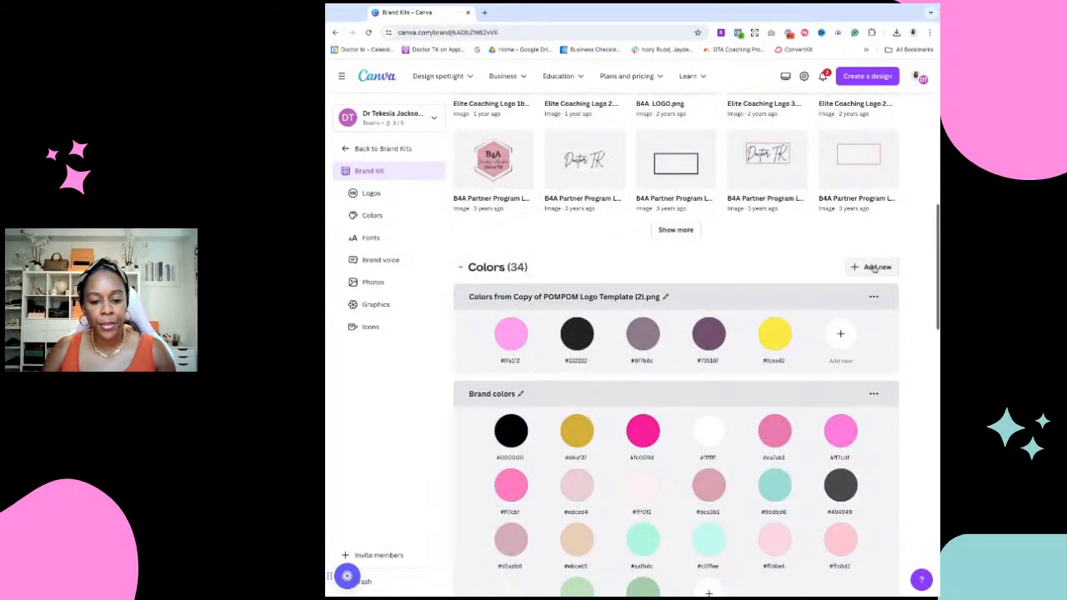
scroll(526, 333, "down", 1)
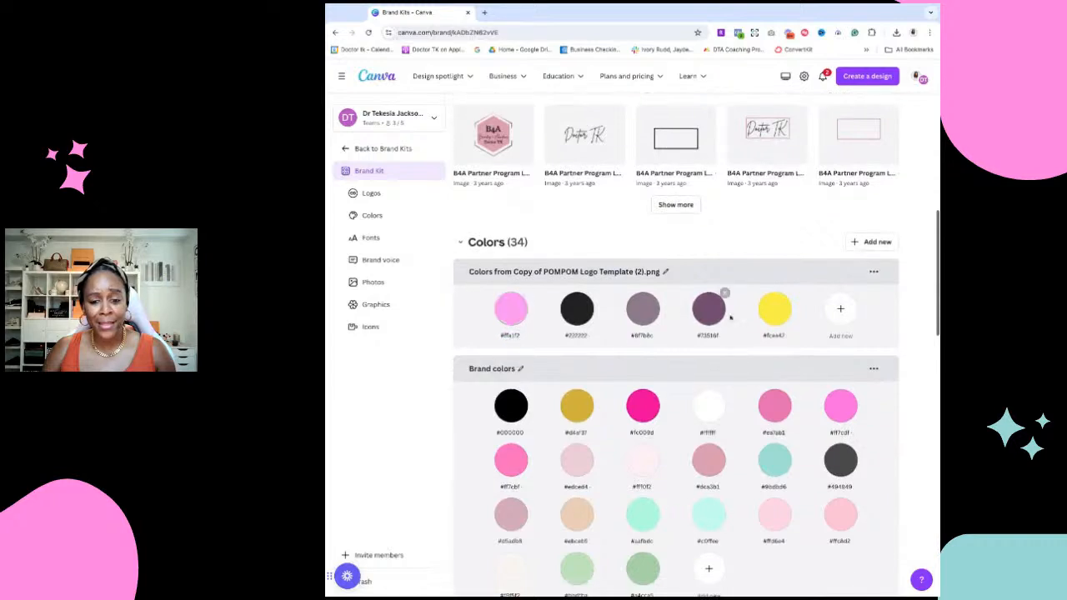
scroll(733, 409, "down", 1)
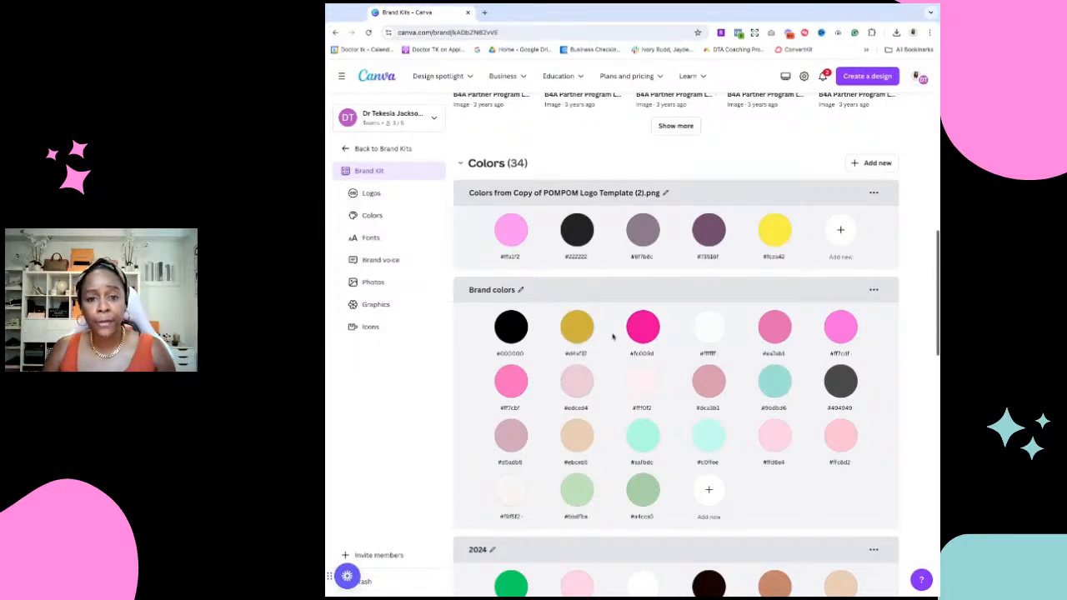
scroll(613, 336, "down", 1)
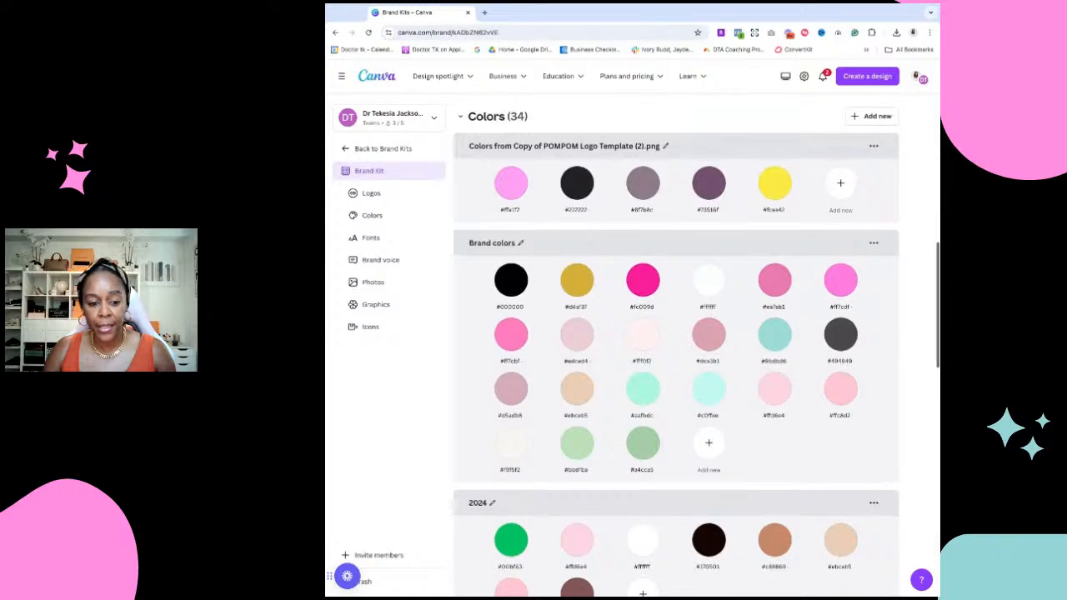
scroll(613, 336, "down", 3)
scroll(676, 344, "down", 3)
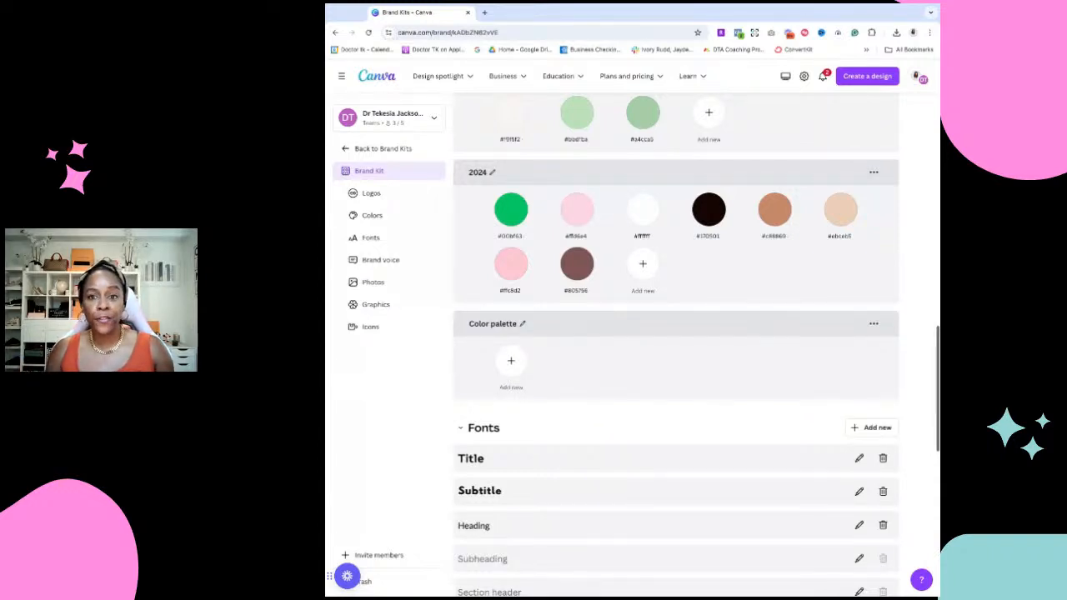
Review the Brand Kit's font styles and its Brand voice, Photos, Graphics and Icons sections
scroll(676, 344, "down", 2)
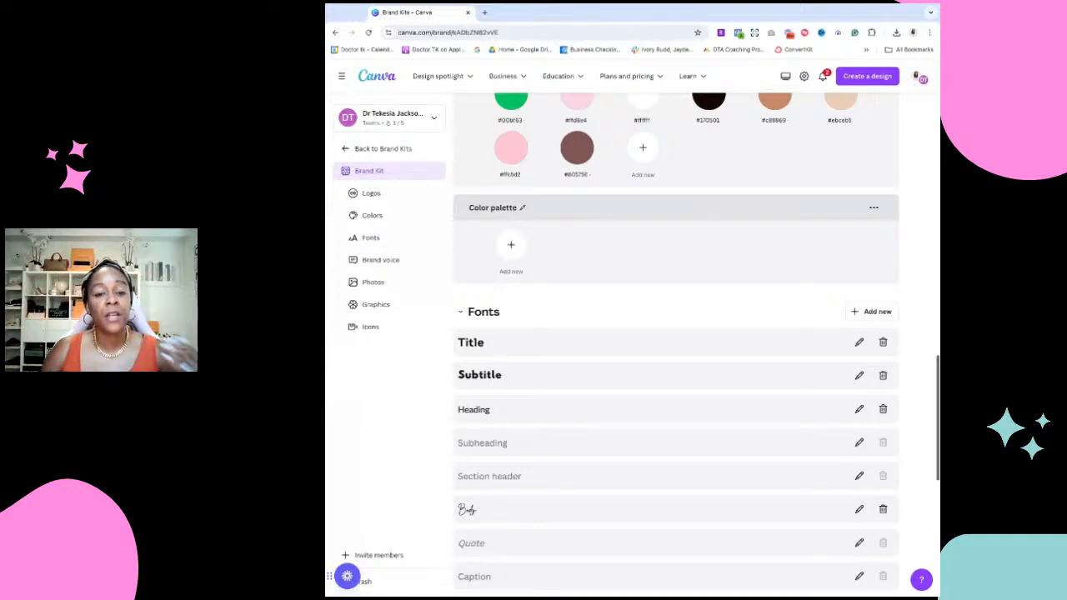
scroll(700, 379, "down", 1)
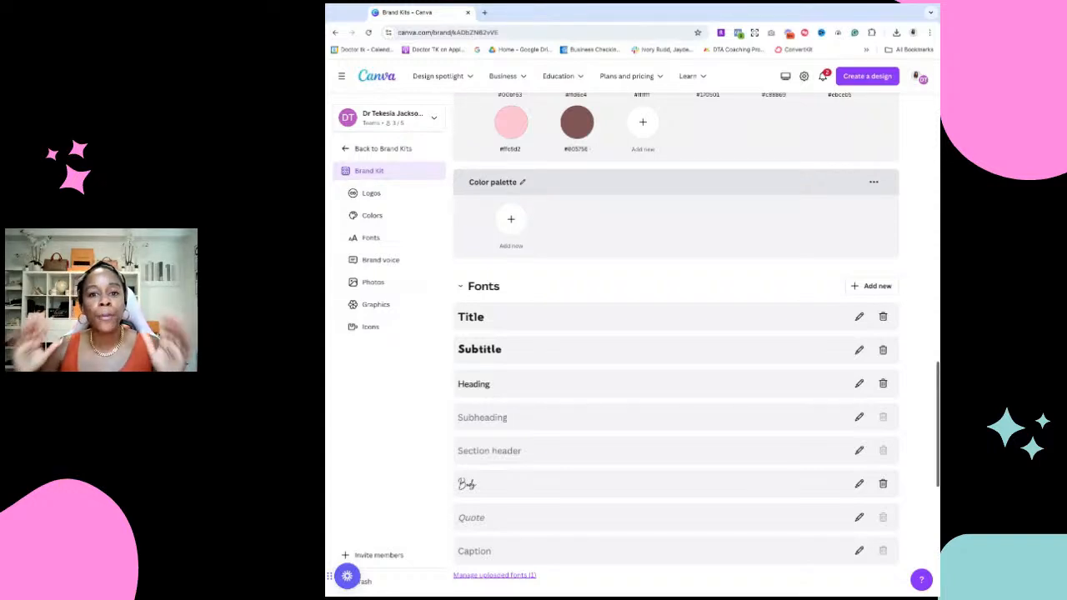
scroll(675, 350, "down", 2)
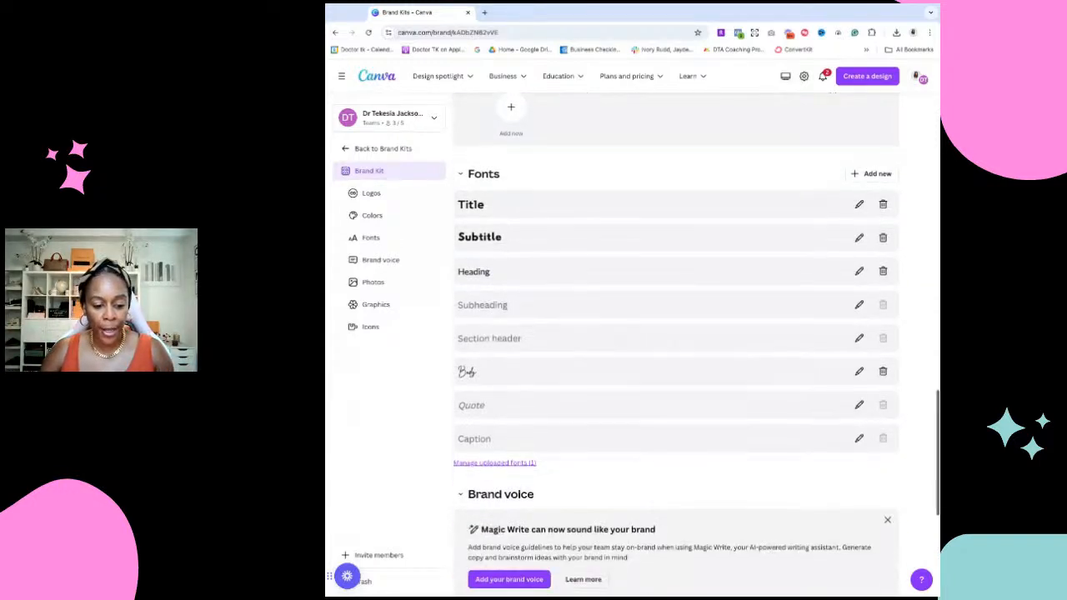
scroll(658, 342, "down", 5)
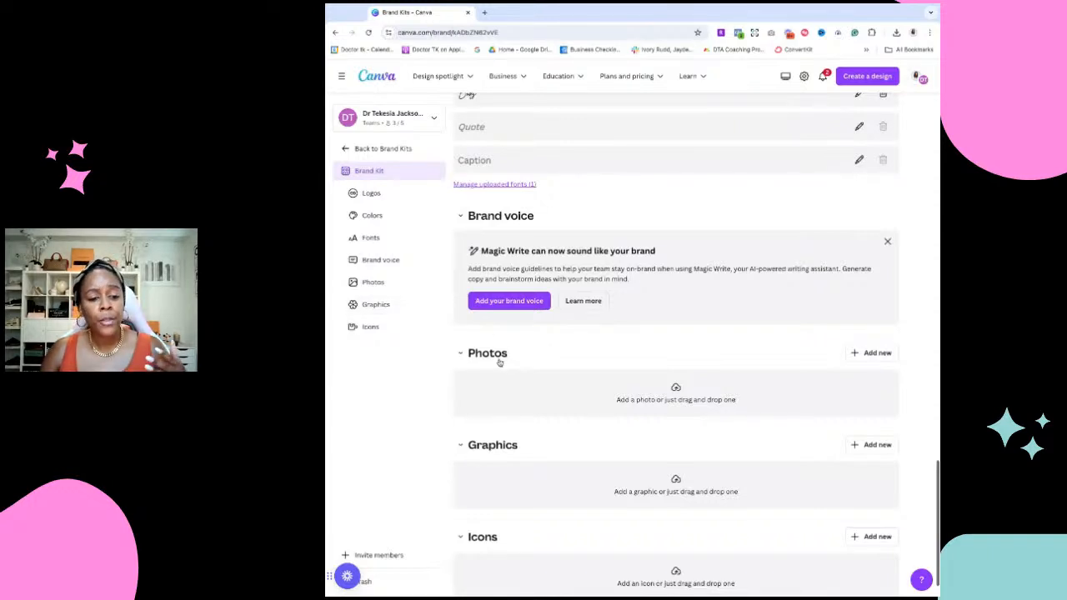
scroll(500, 361, "down", 1)
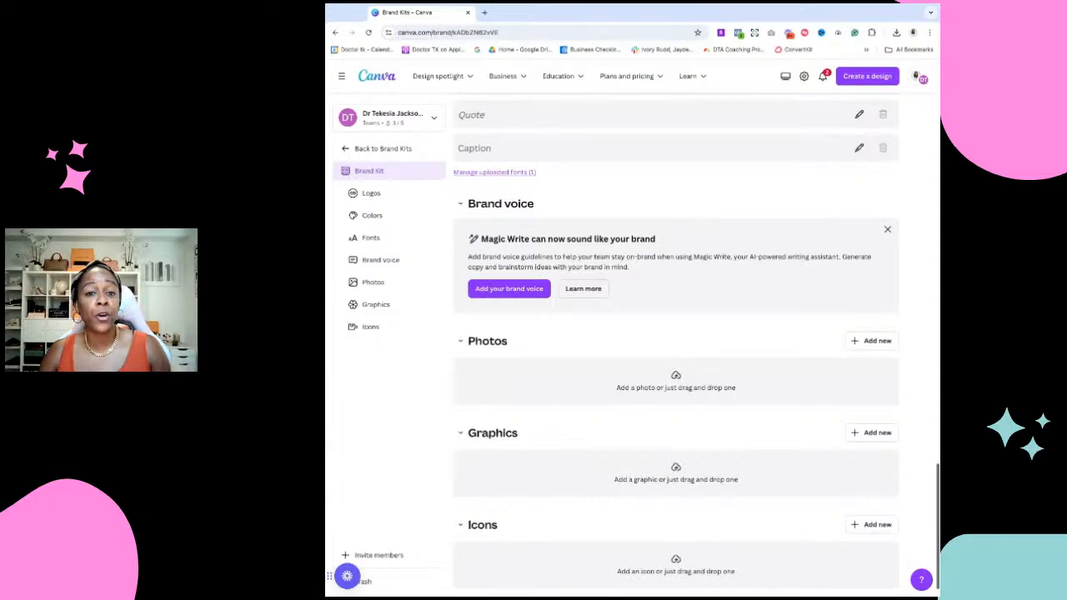
scroll(676, 350, "down", 3)
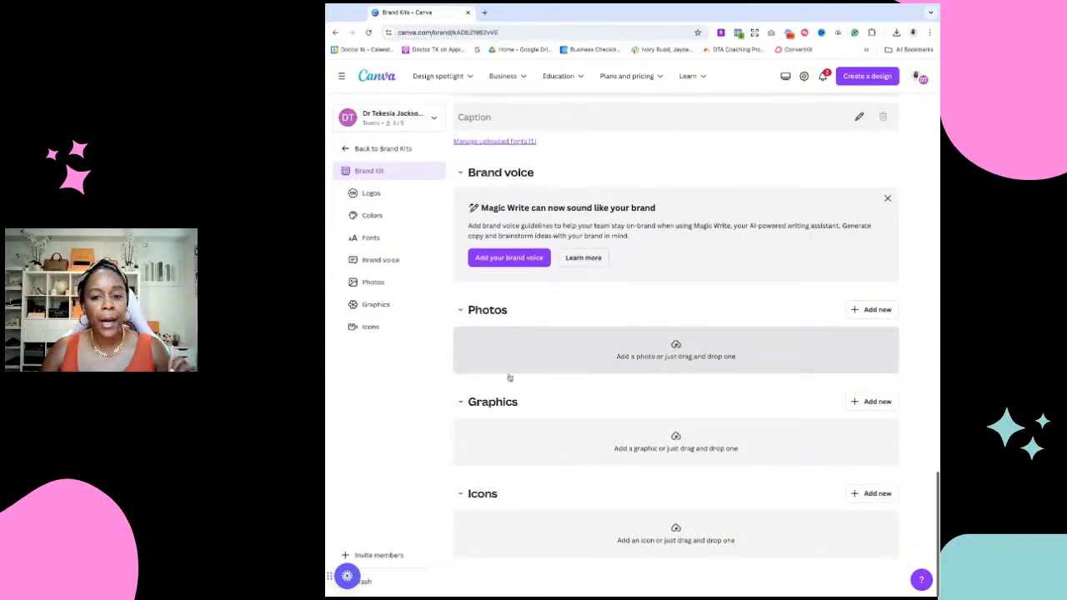
Return to the home page and search for EBOOK, limiting the results to Canva Templates
left_click(382, 149)
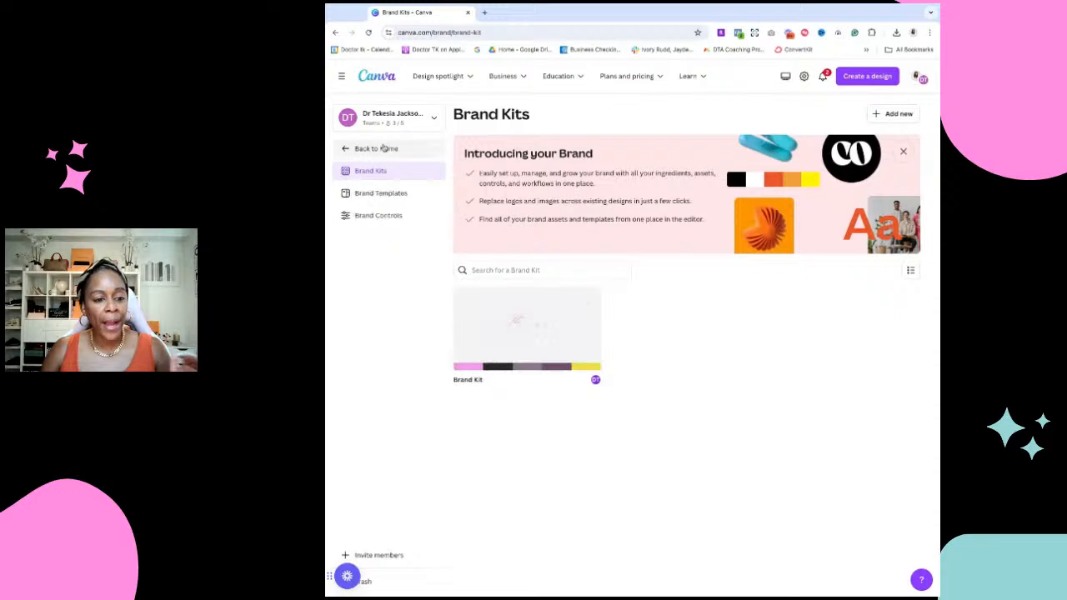
left_click(378, 149)
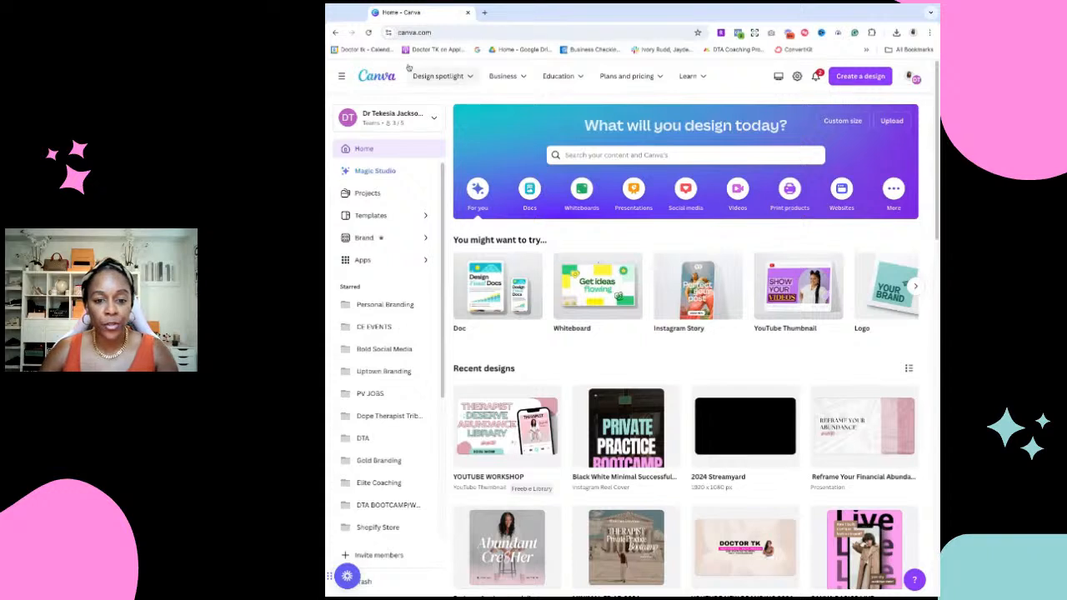
left_click(604, 152)
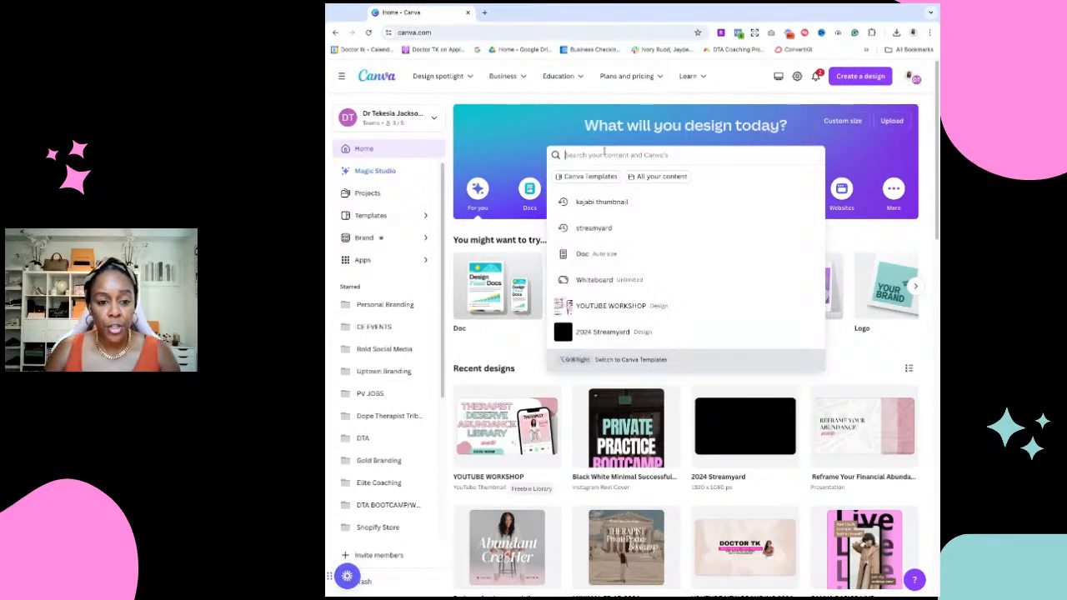
type("EBOOK")
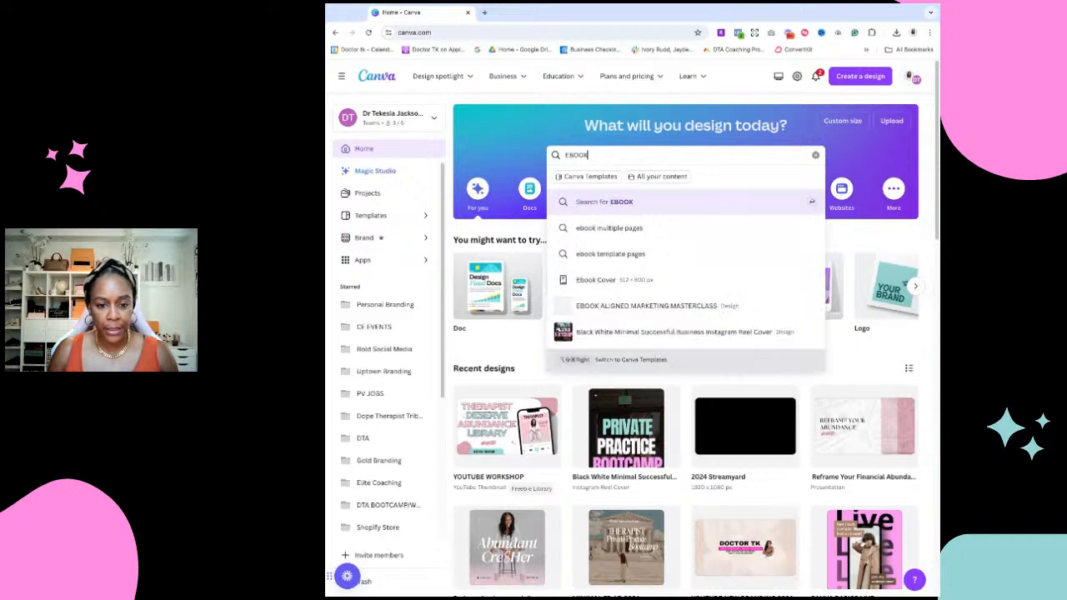
left_click(602, 205)
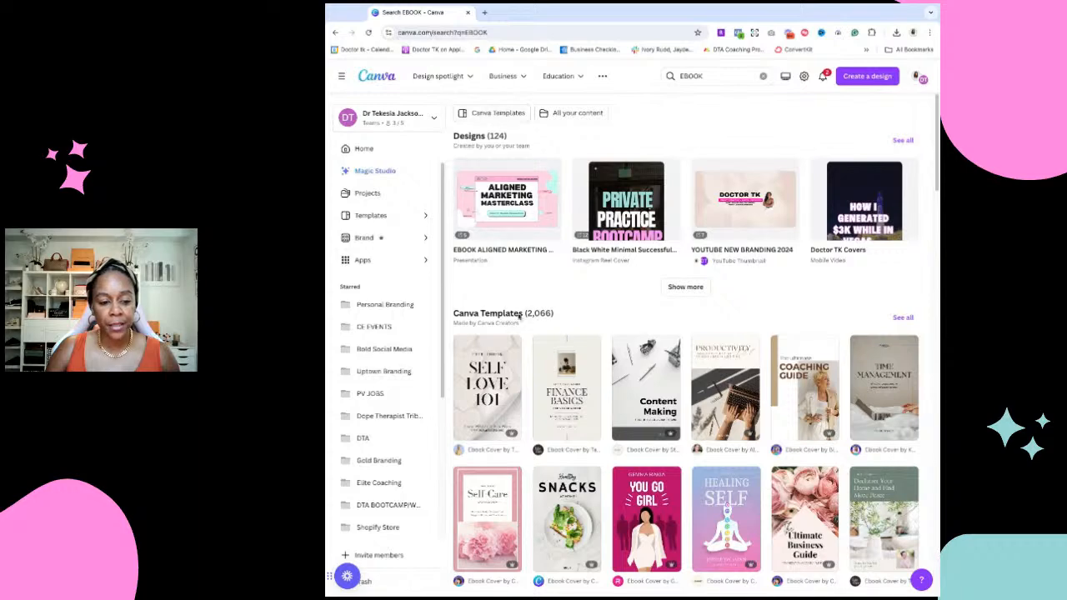
left_click(501, 117)
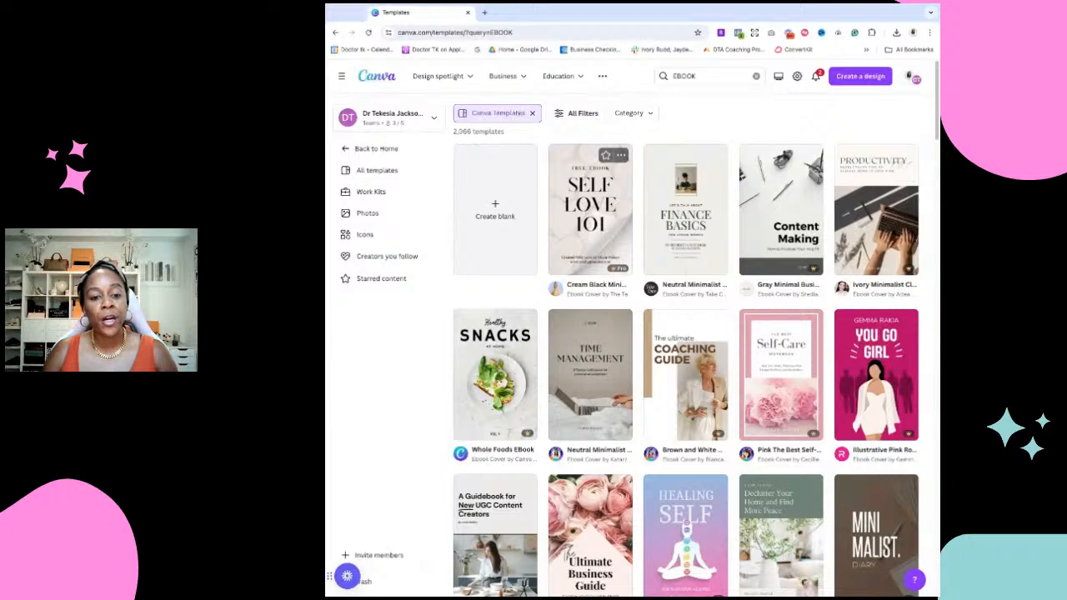
Browse the ebook cover templates and open the Cream Black Illustrated Guidebook for UGC Content Creators template
mouse_move(618, 267)
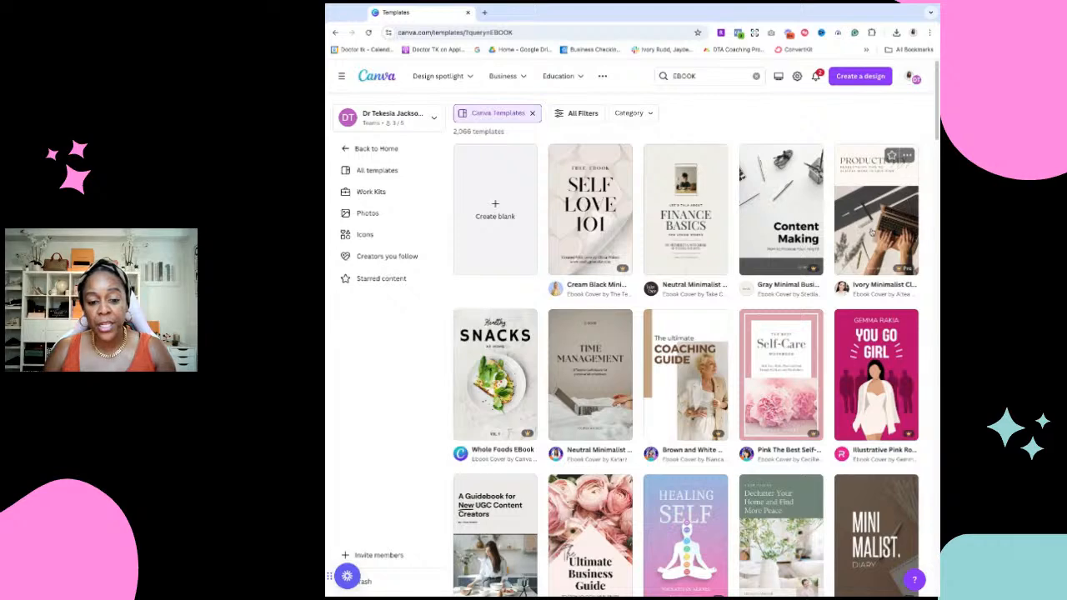
scroll(867, 233, "down", 1)
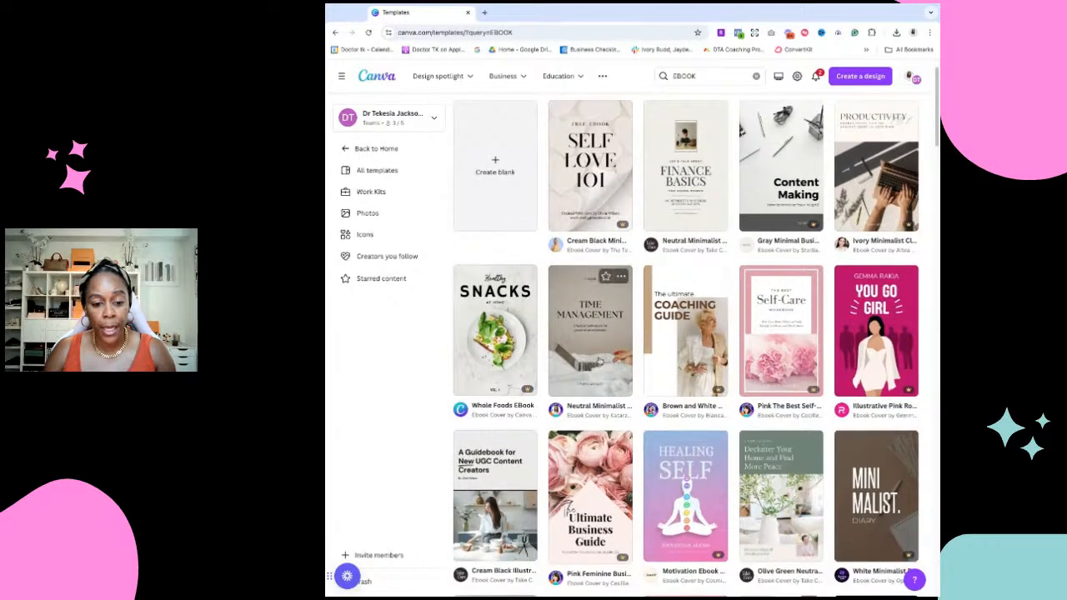
scroll(714, 367, "down", 2)
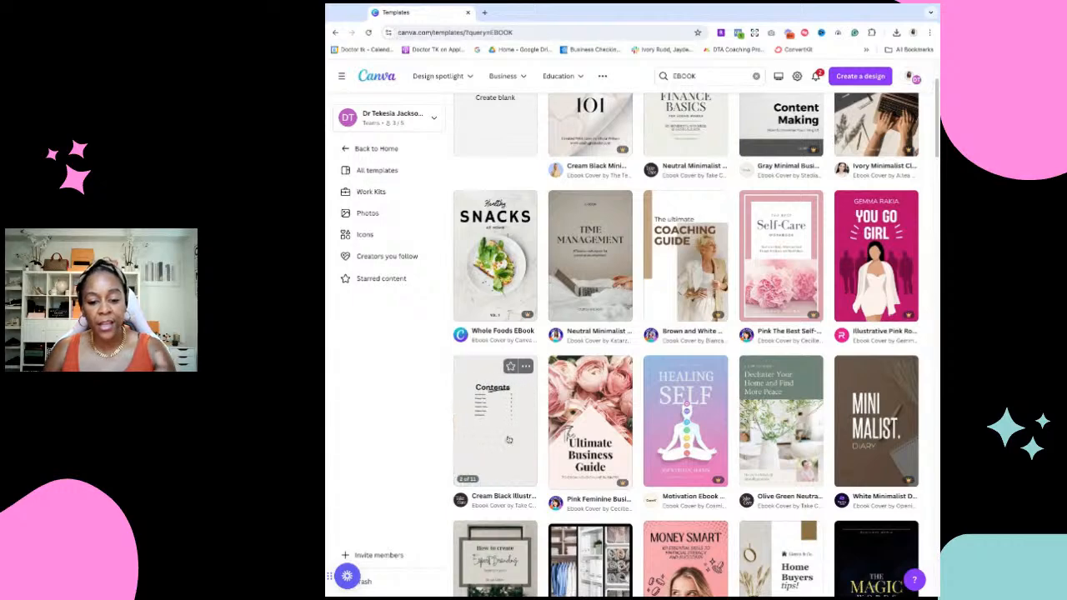
scroll(509, 425, "down", 1)
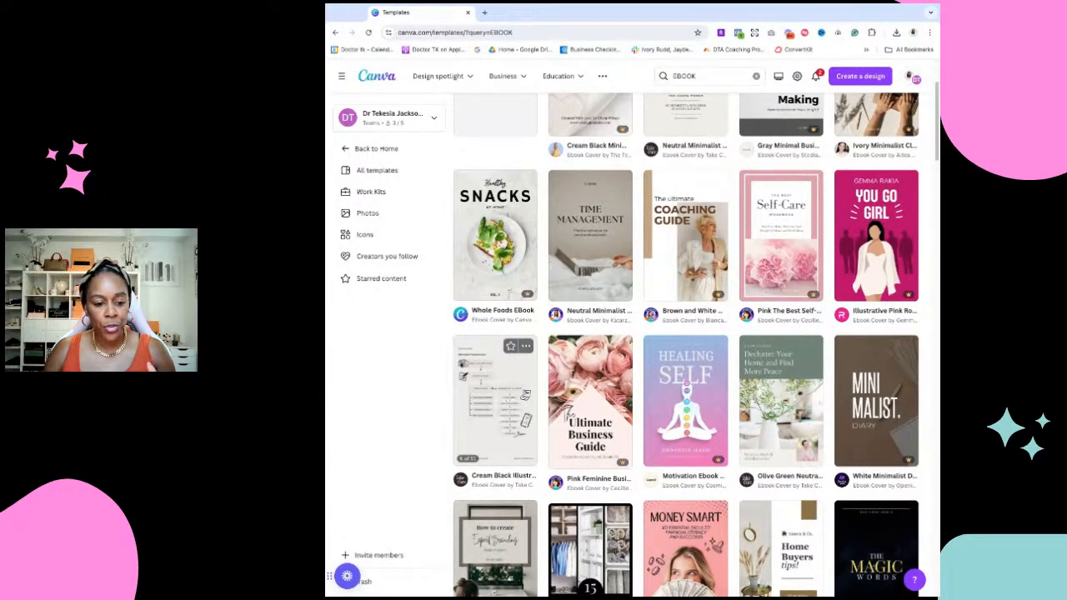
scroll(508, 425, "down", 4)
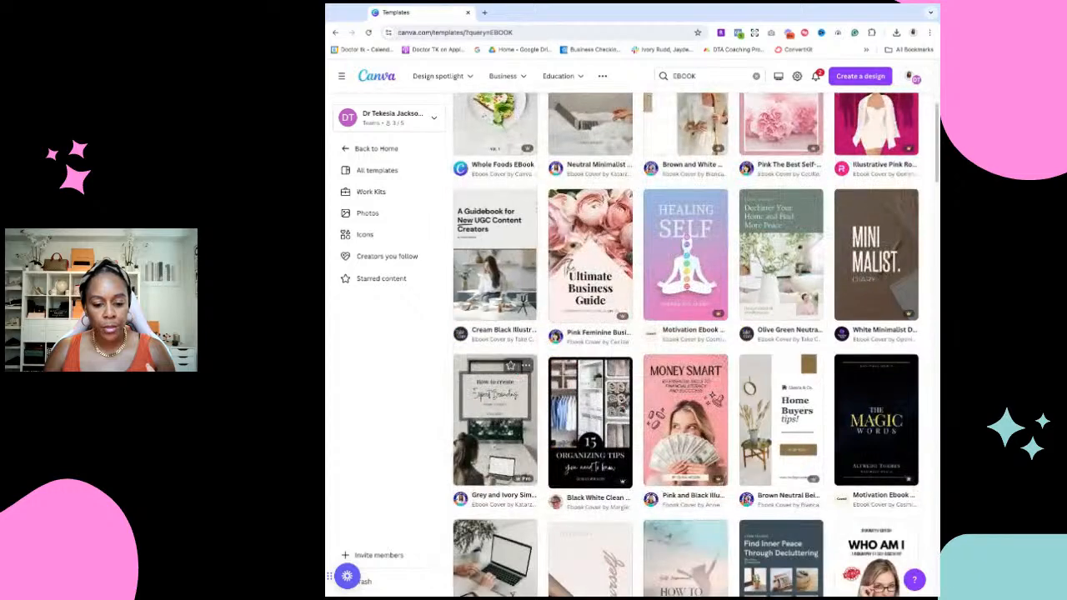
scroll(508, 425, "up", 1)
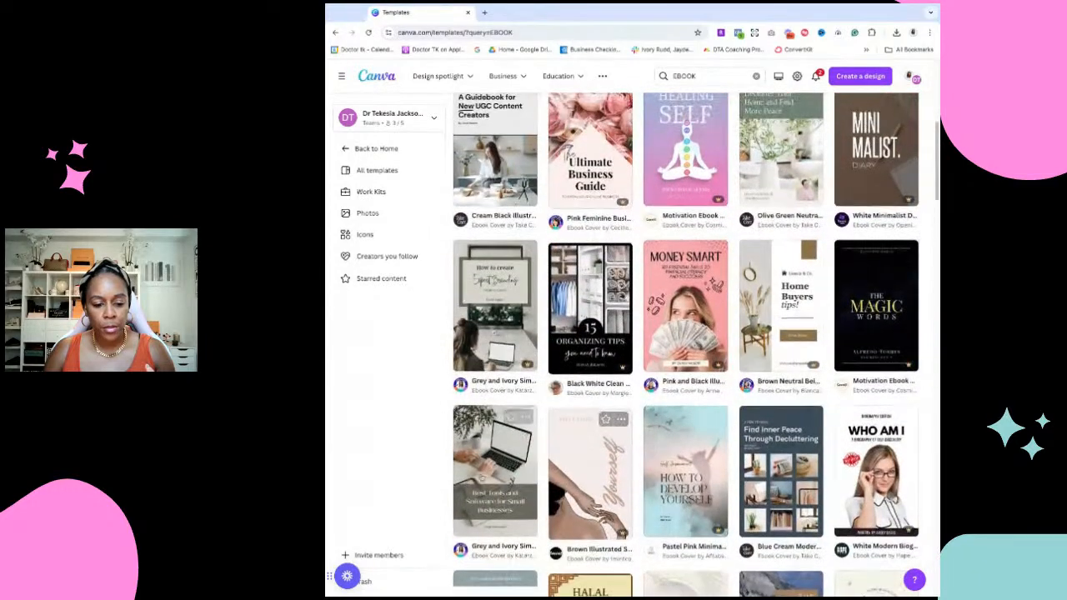
scroll(597, 243, "up", 1)
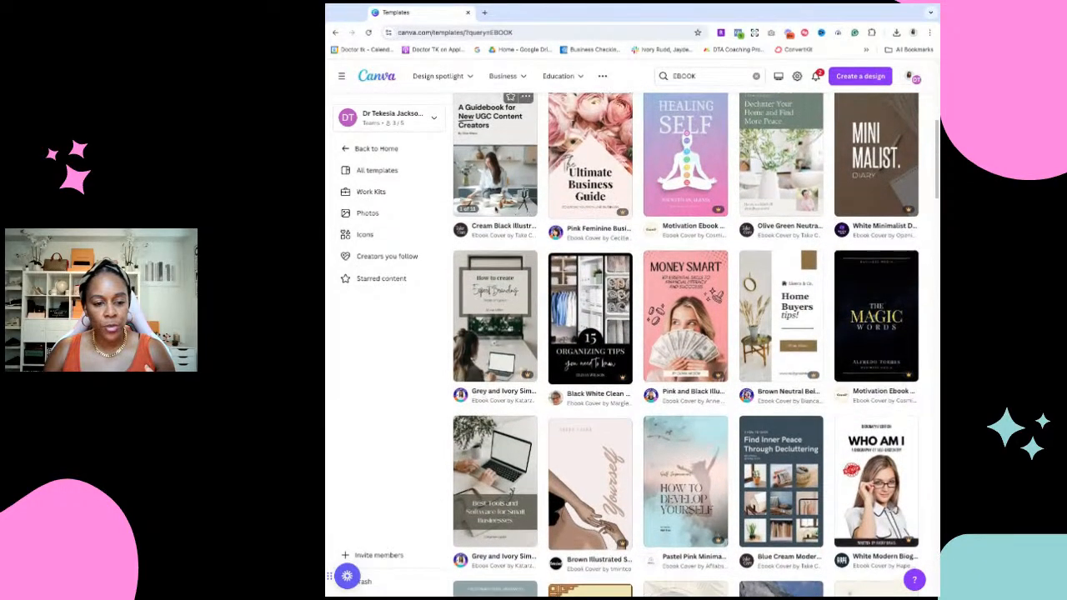
left_click(510, 154)
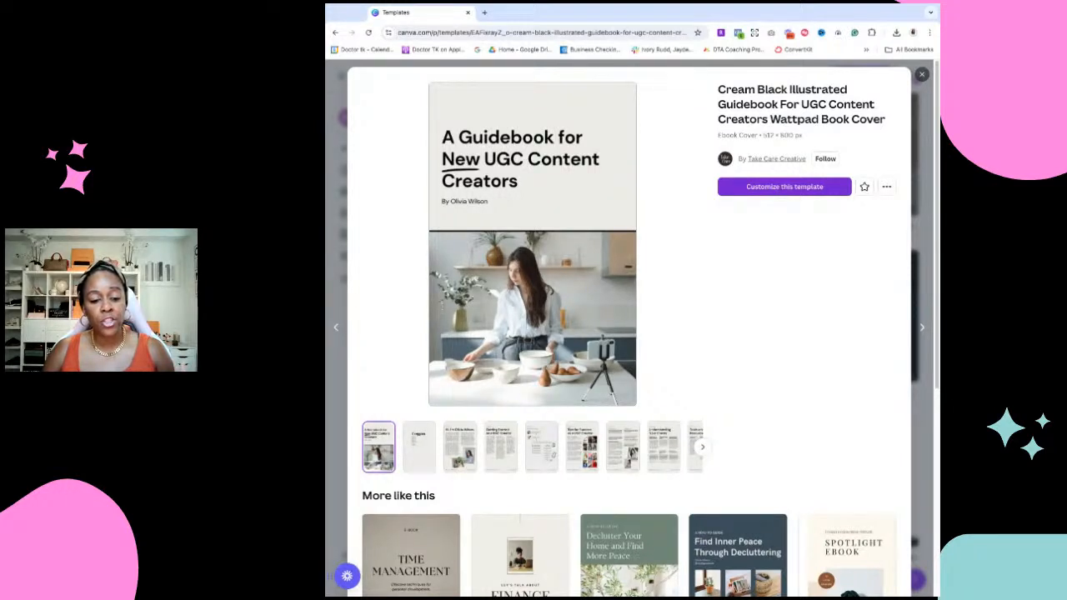
Preview the guidebook template's inner pages, from the contents and introduction through chapter two, Tips for Success as a UGC Creator
left_click(420, 446)
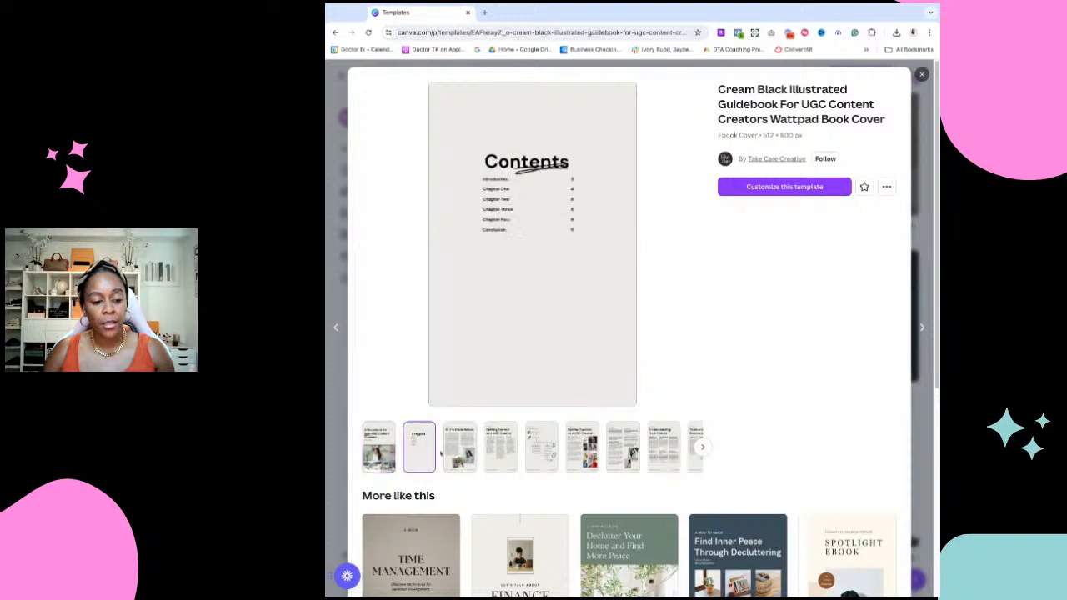
left_click(458, 449)
left_click(501, 450)
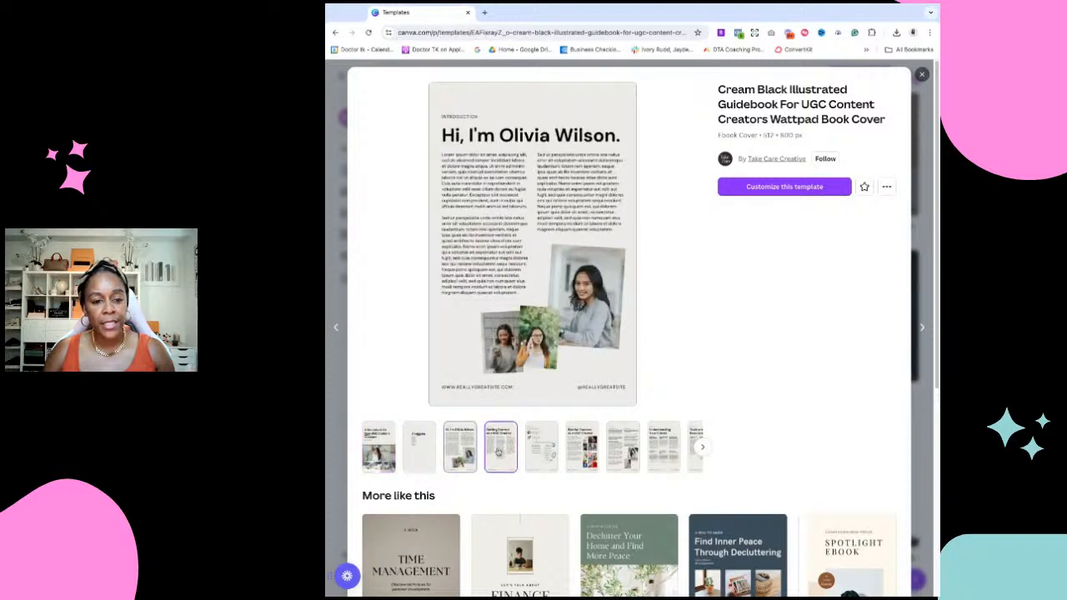
left_click(555, 453)
left_click(581, 450)
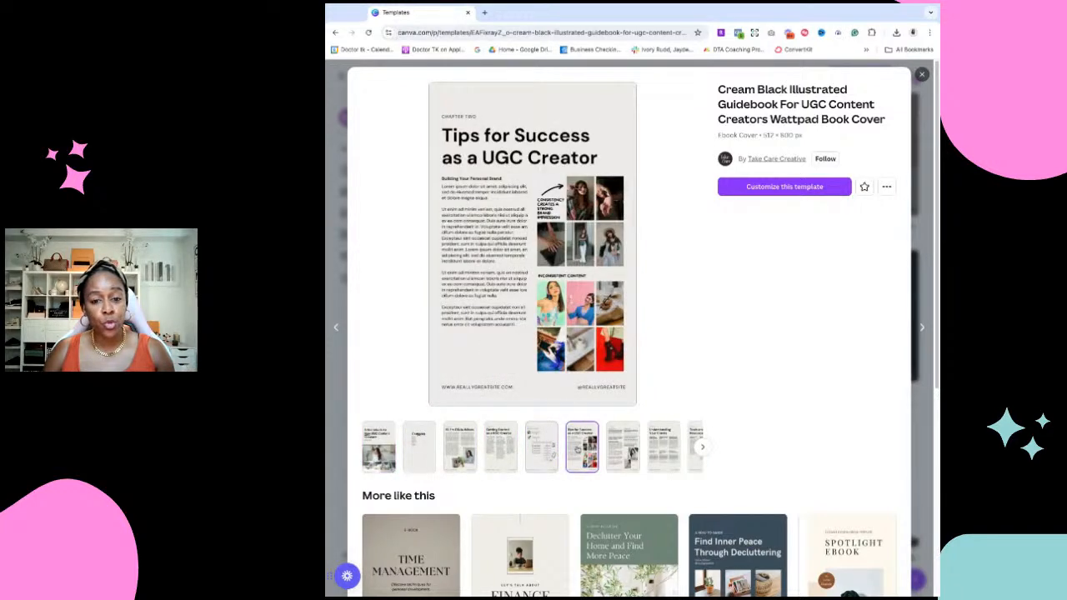
scroll(710, 333, "down", 1)
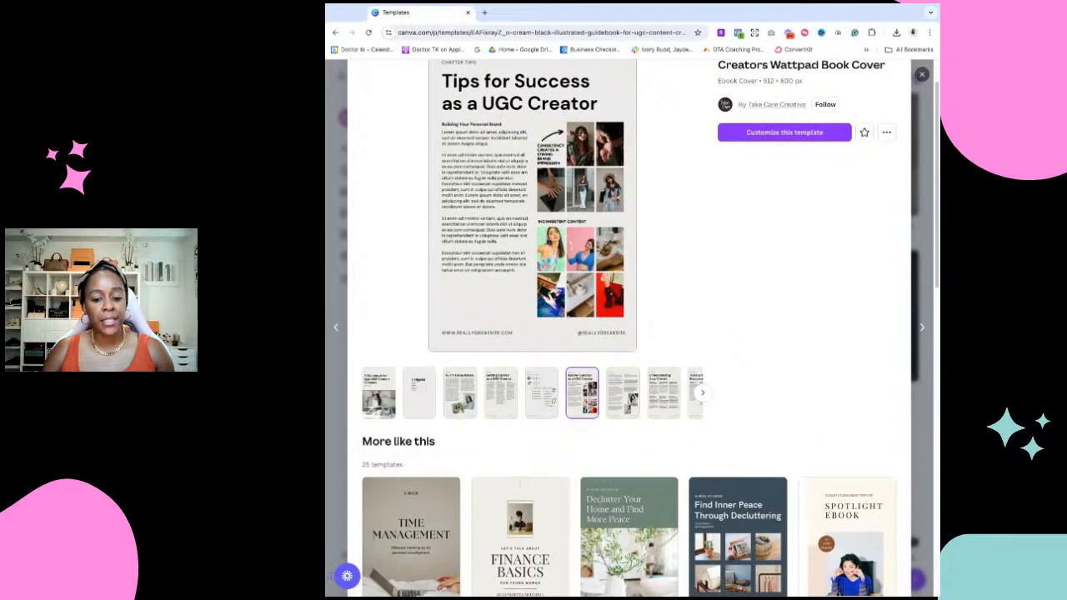
Browse the templates similar to the guidebook and preview the Ivory Minimalist Classy Coach Productivity Tips Ebook Cover
scroll(710, 334, "down", 2)
scroll(405, 351, "down", 1)
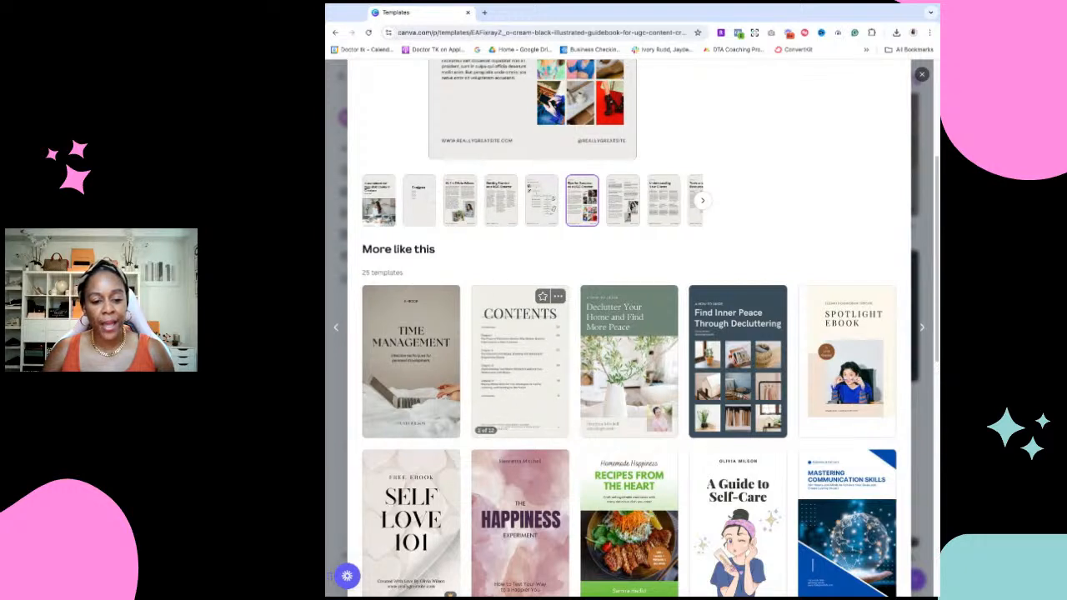
scroll(520, 366, "down", 1)
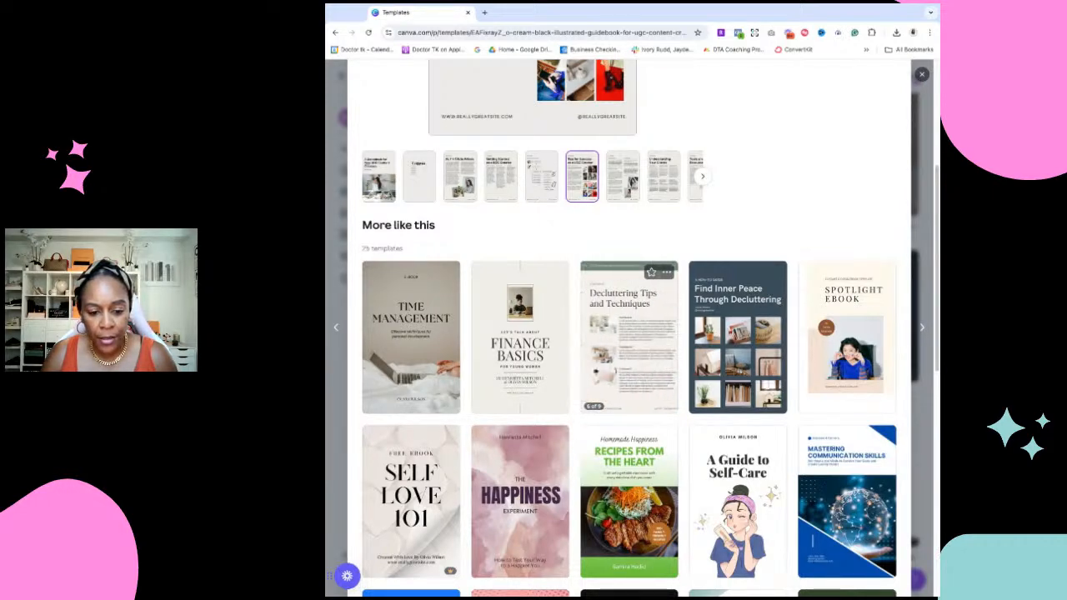
scroll(629, 333, "down", 3)
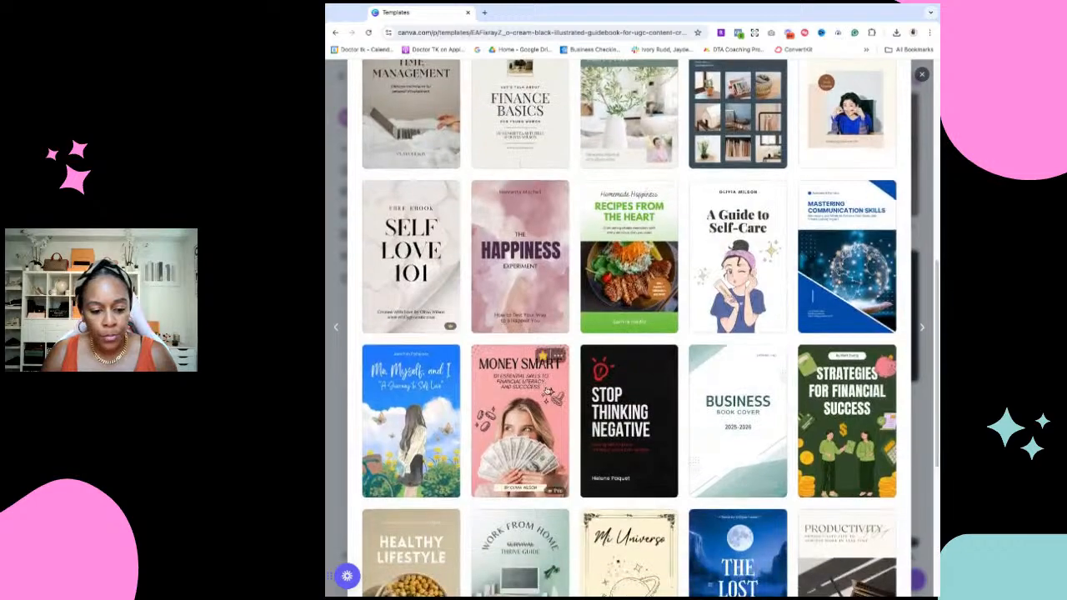
scroll(434, 457, "down", 2)
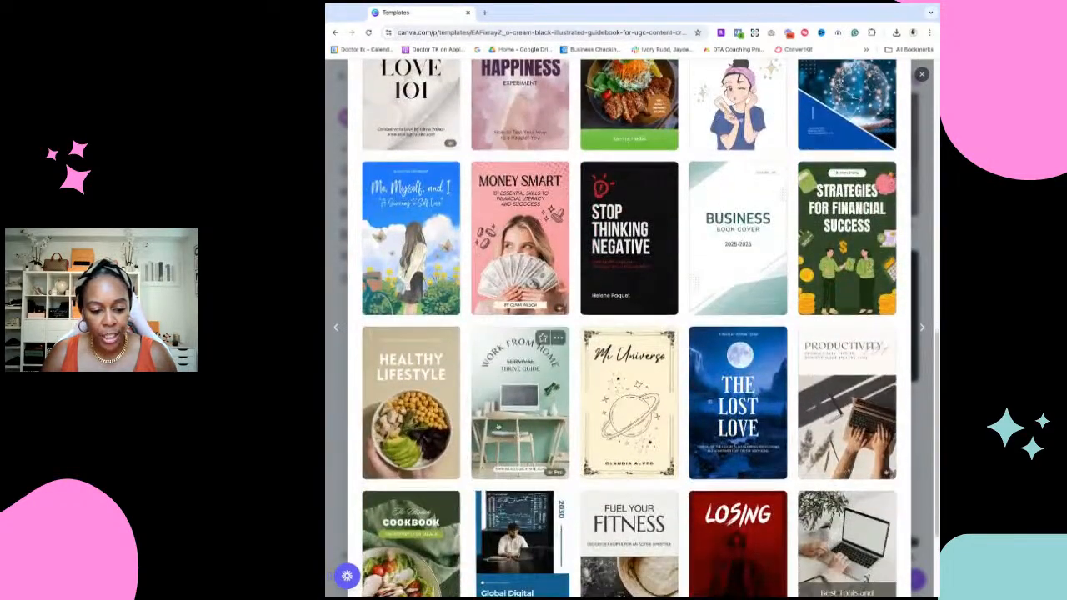
scroll(650, 333, "down", 2)
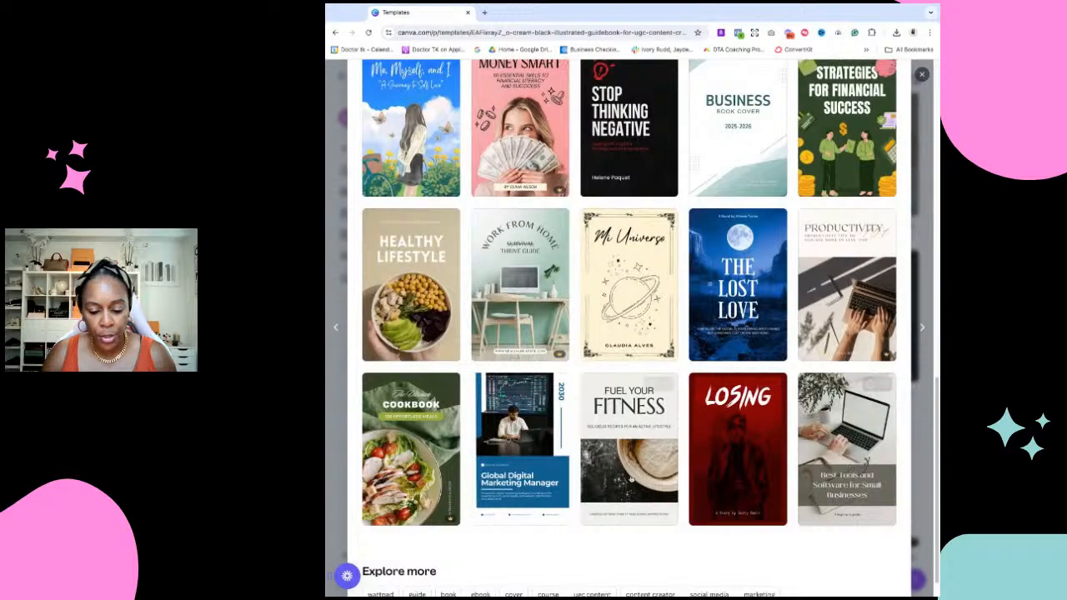
scroll(629, 477, "down", 1)
scroll(629, 477, "up", 10)
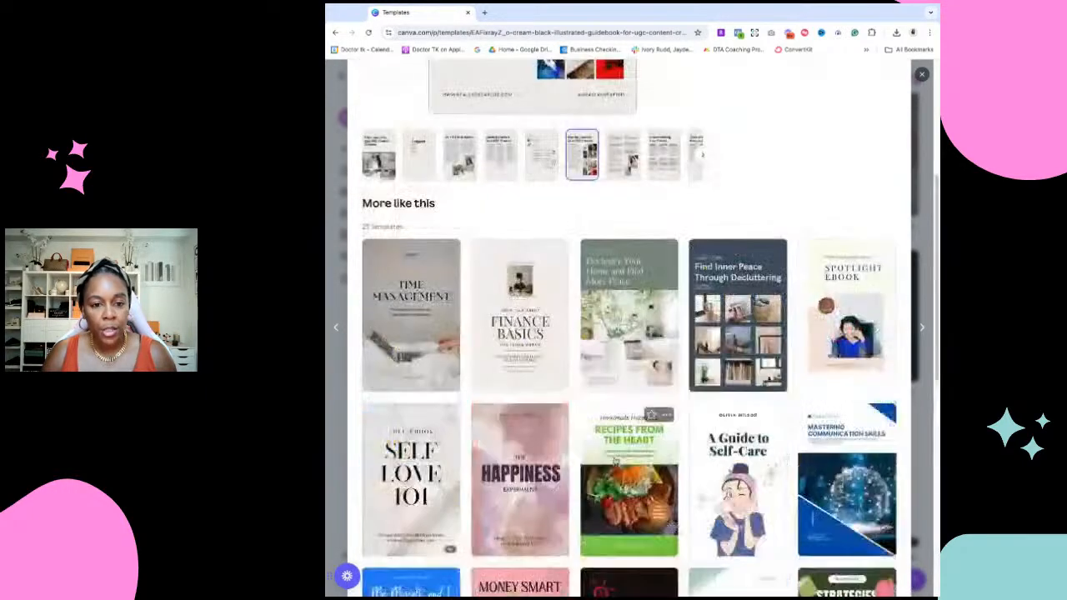
scroll(629, 477, "down", 4)
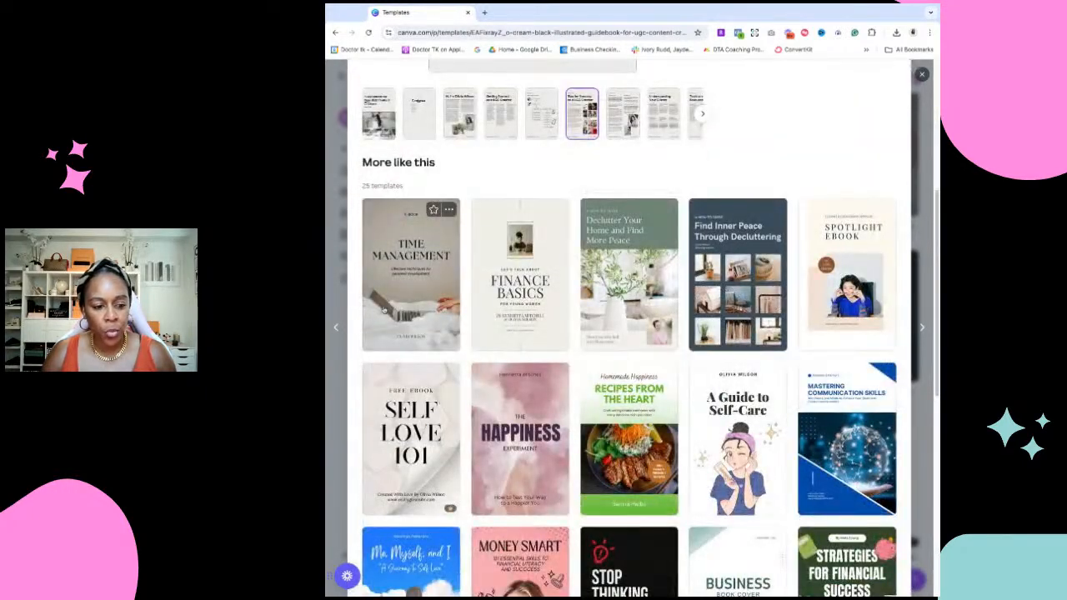
scroll(412, 375, "down", 4)
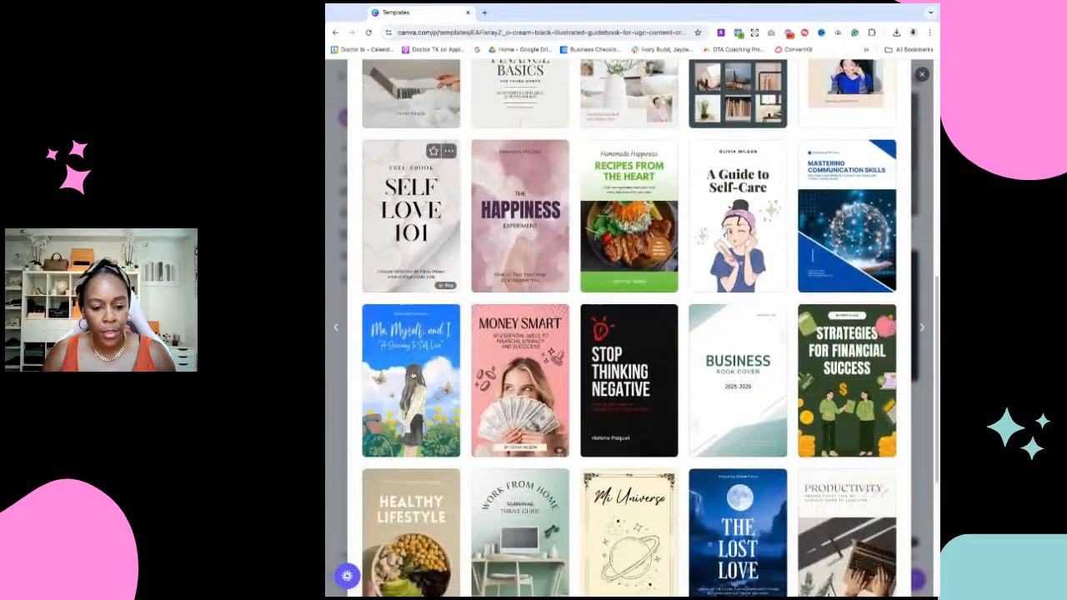
scroll(412, 375, "down", 2)
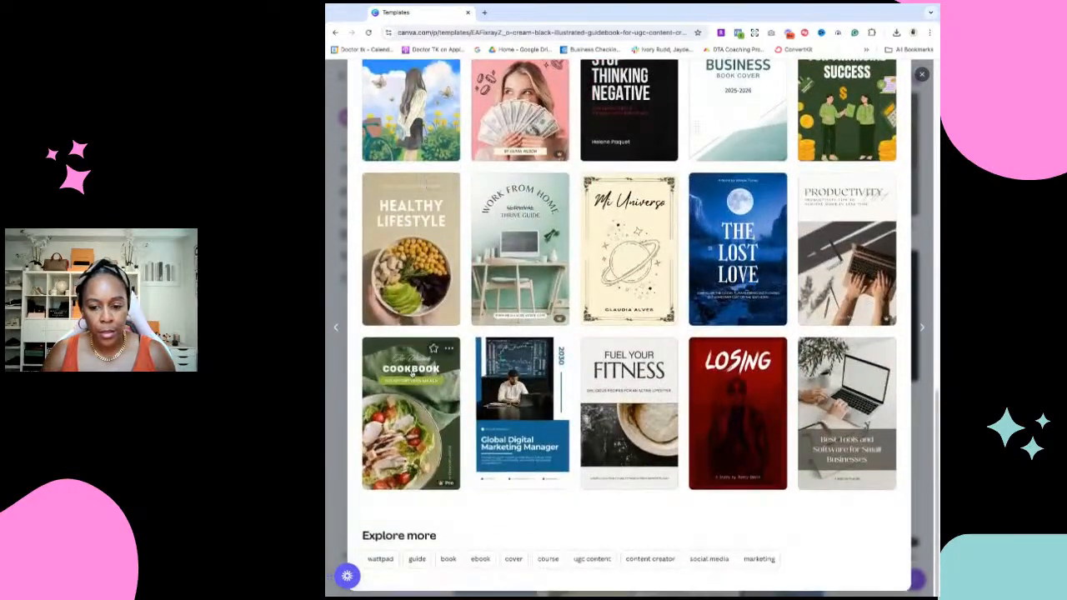
left_click(840, 265)
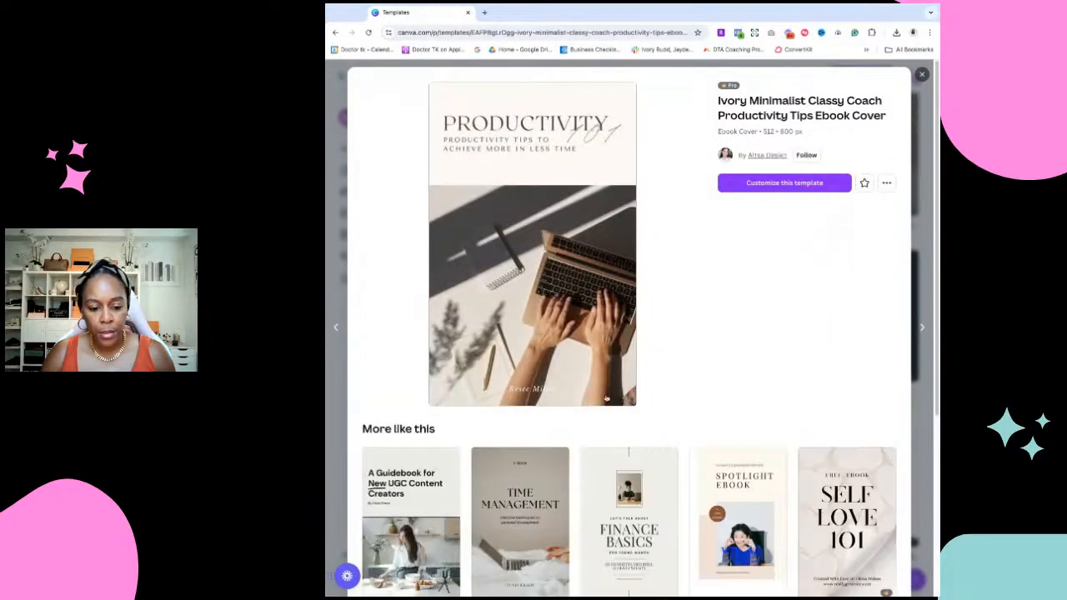
scroll(570, 395, "down", 2)
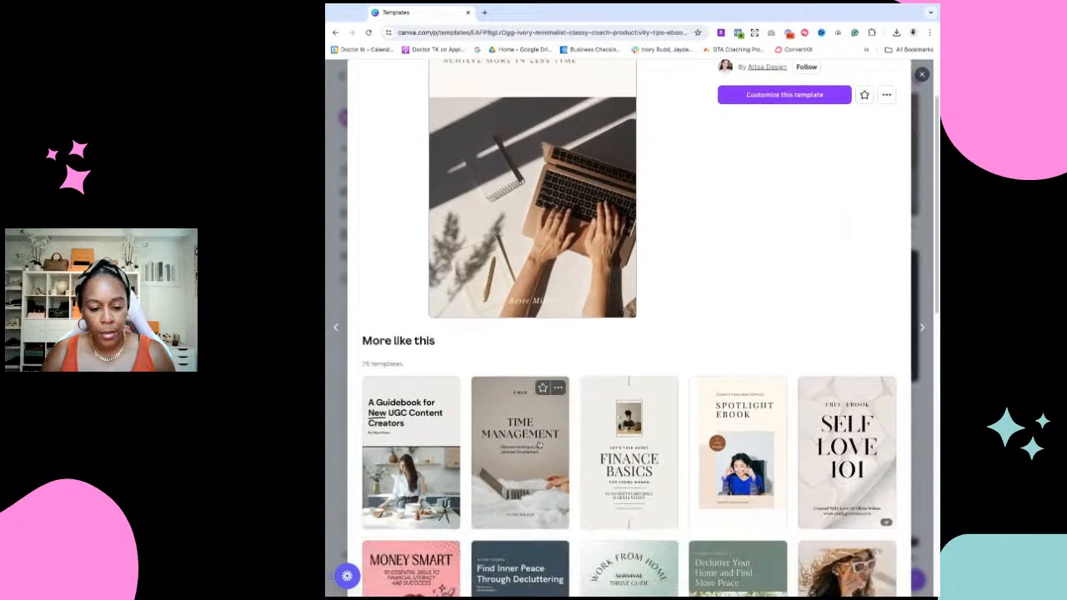
Reopen the Cream Black Illustrated Guidebook for UGC Content Creators from the similar templates and start customizing it
left_click(416, 455)
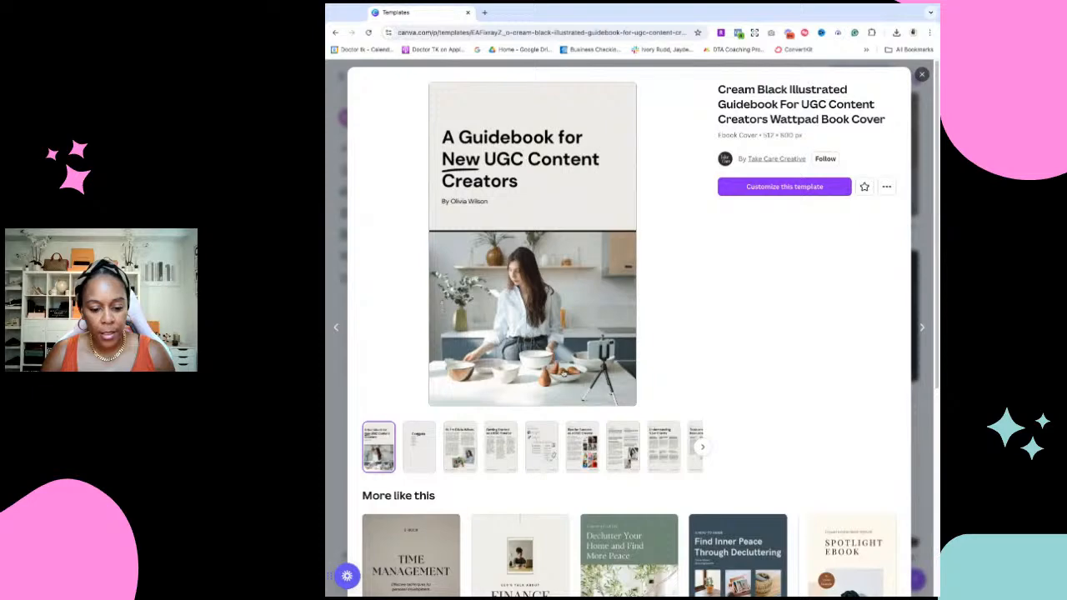
scroll(798, 276, "down", 5)
scroll(801, 278, "up", 5)
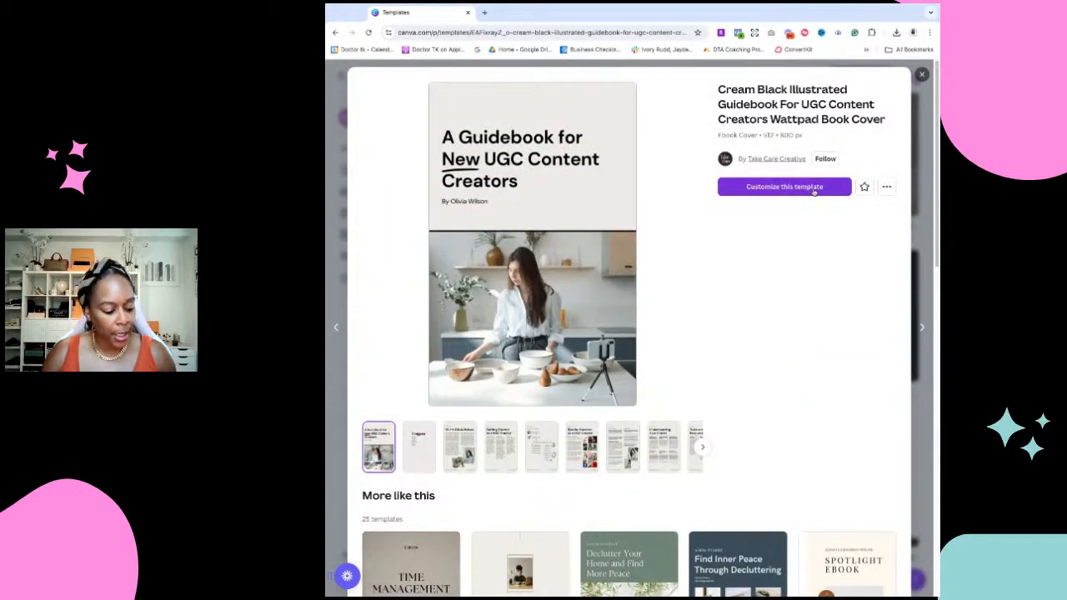
left_click(814, 188)
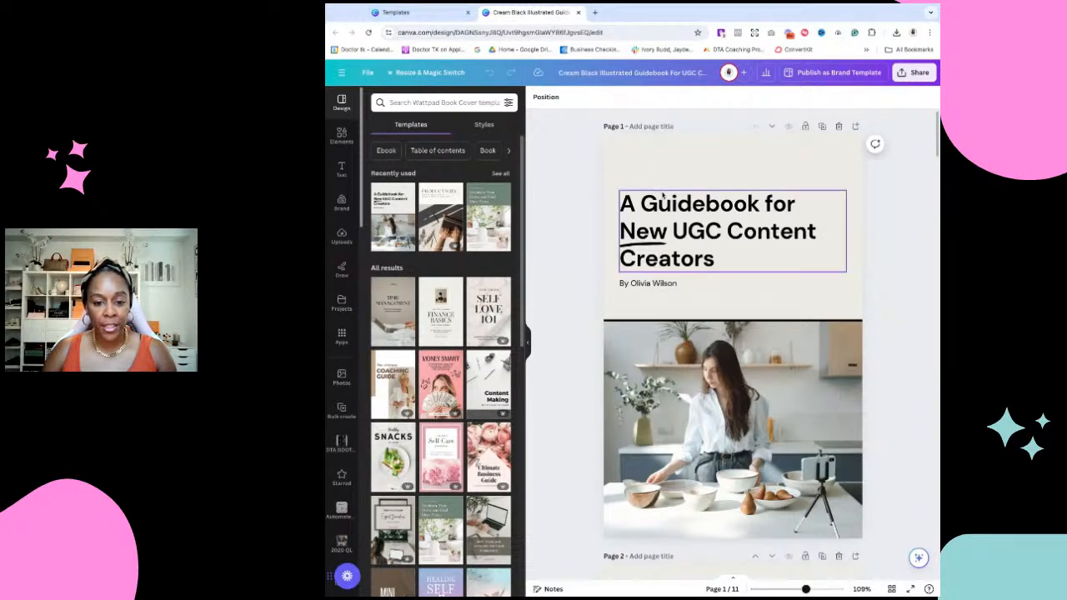
Rename the design as TEST - COVER PAGE
left_click(648, 72)
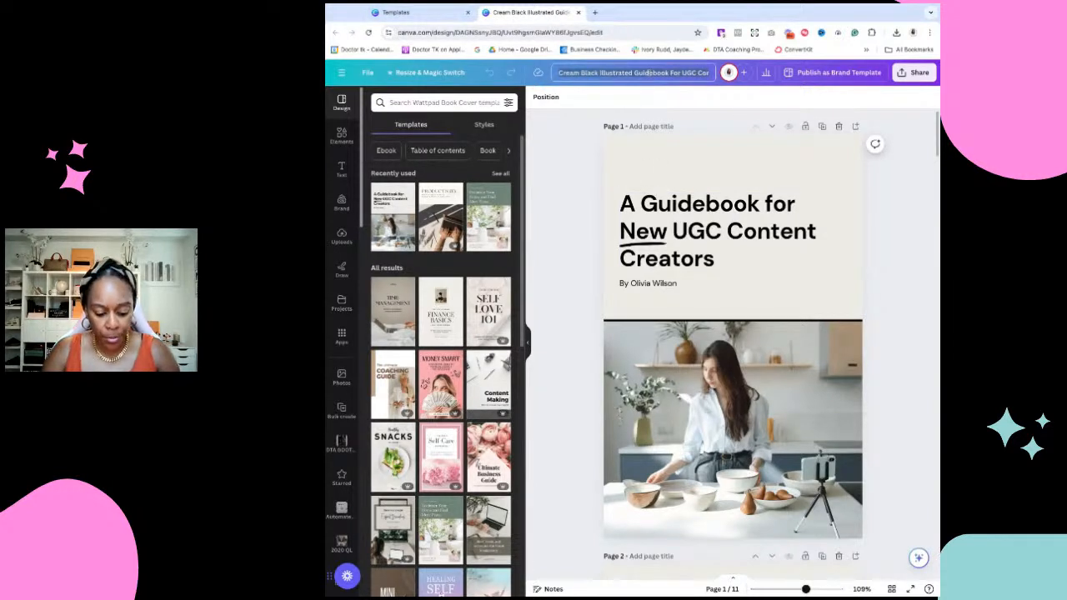
type("TEST - CO")
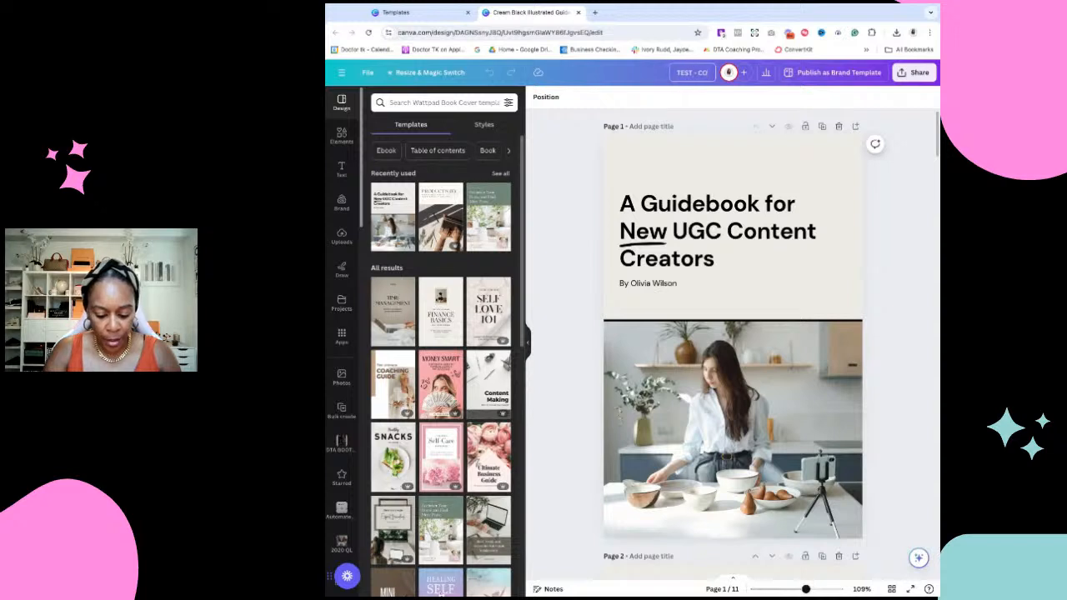
type("VER PAGE")
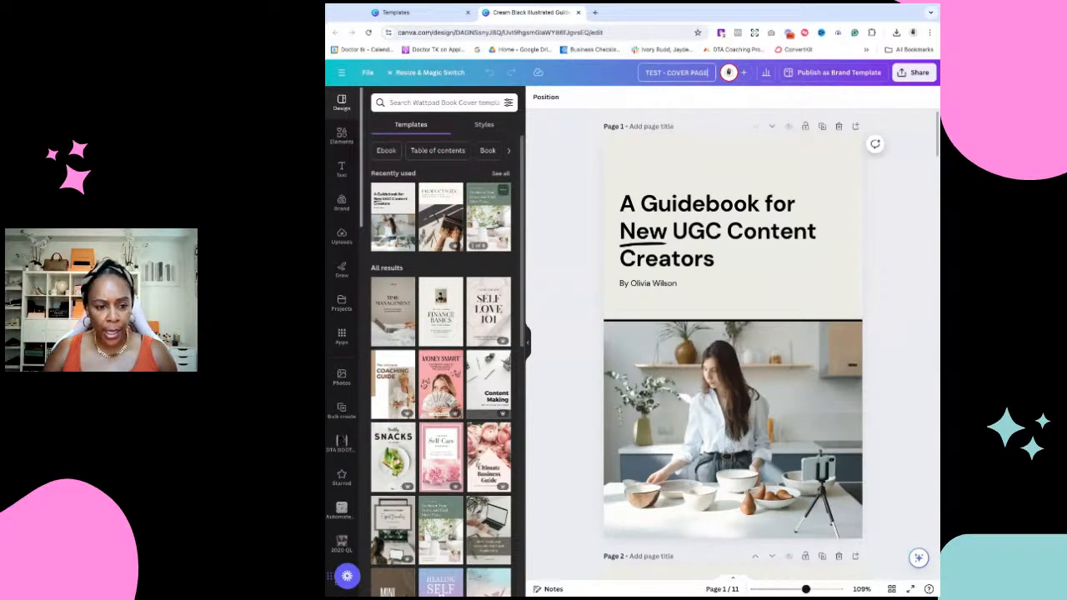
Find the Quit Your Day Job cover among the suggested templates and apply it to page 1
scroll(441, 366, "down", 3)
scroll(442, 366, "down", 4)
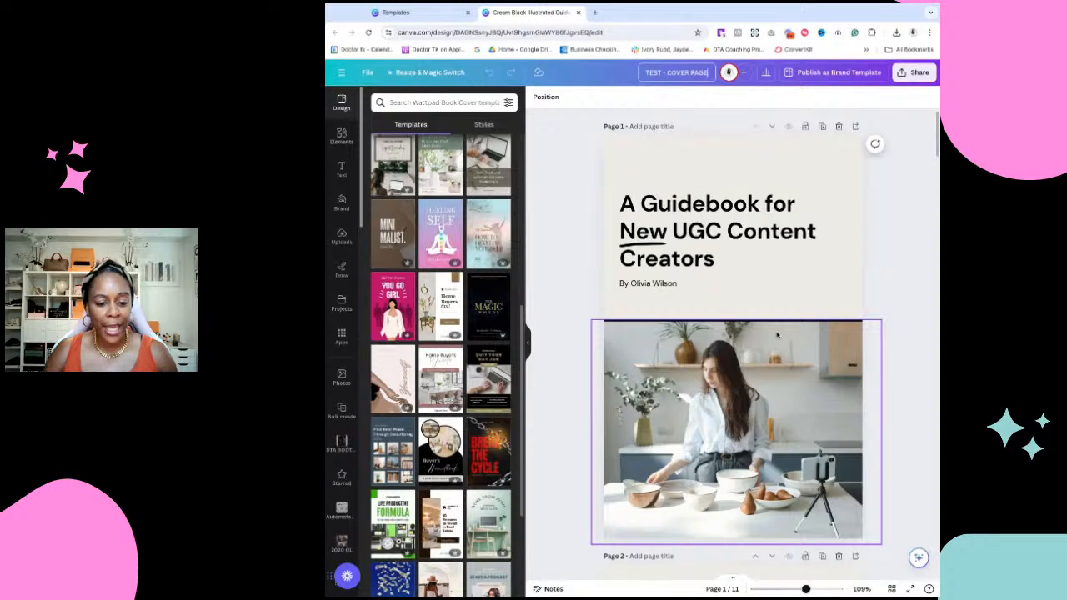
left_click(481, 377)
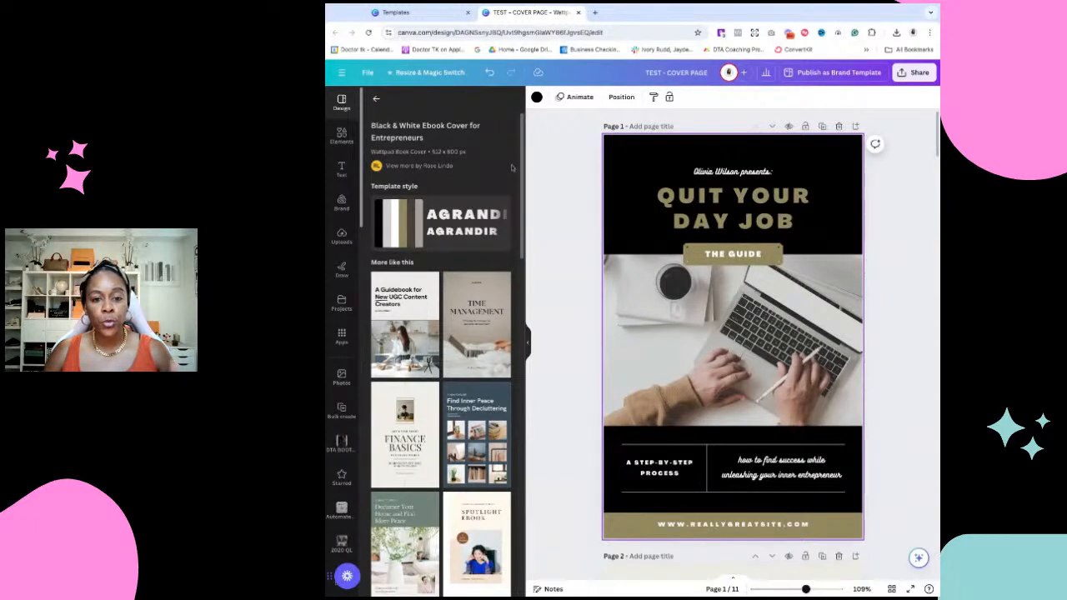
Shuffle the template style on the cover until it has a black background, white title and olive accents
left_click(430, 215)
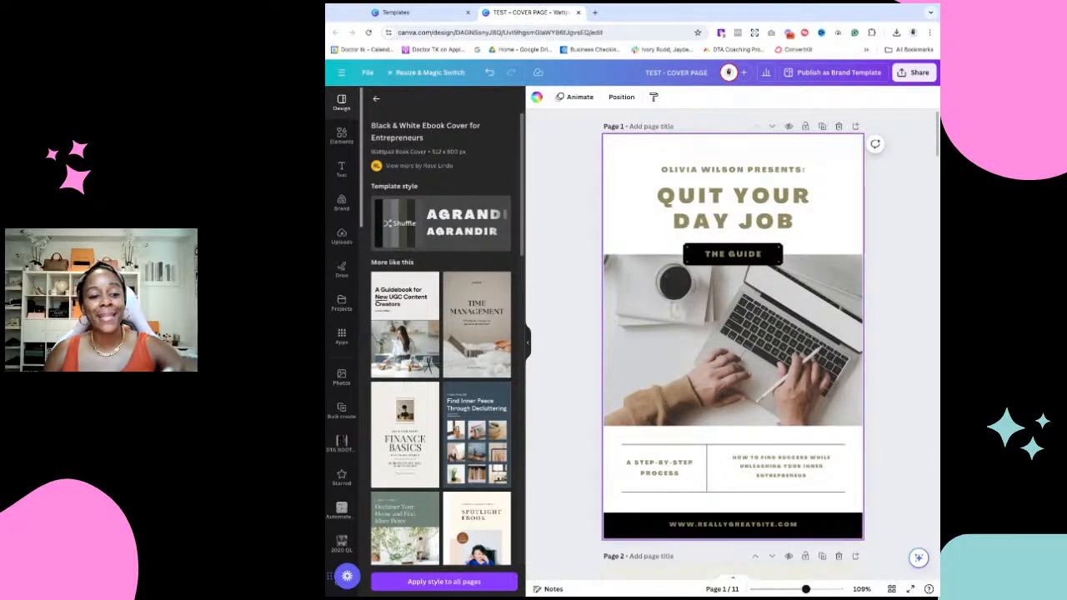
left_click(398, 223)
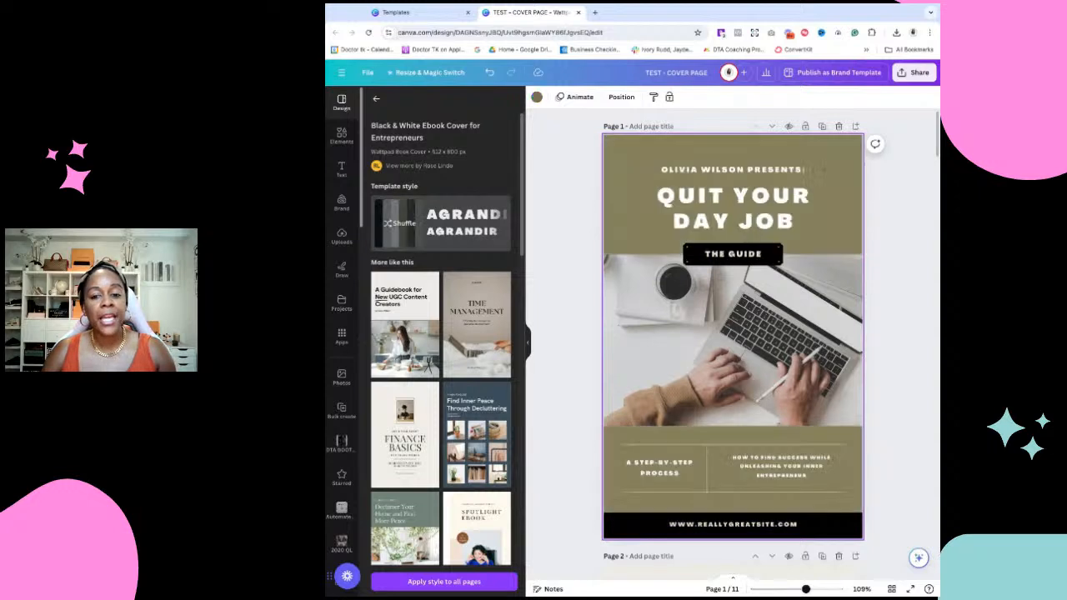
left_click(398, 223)
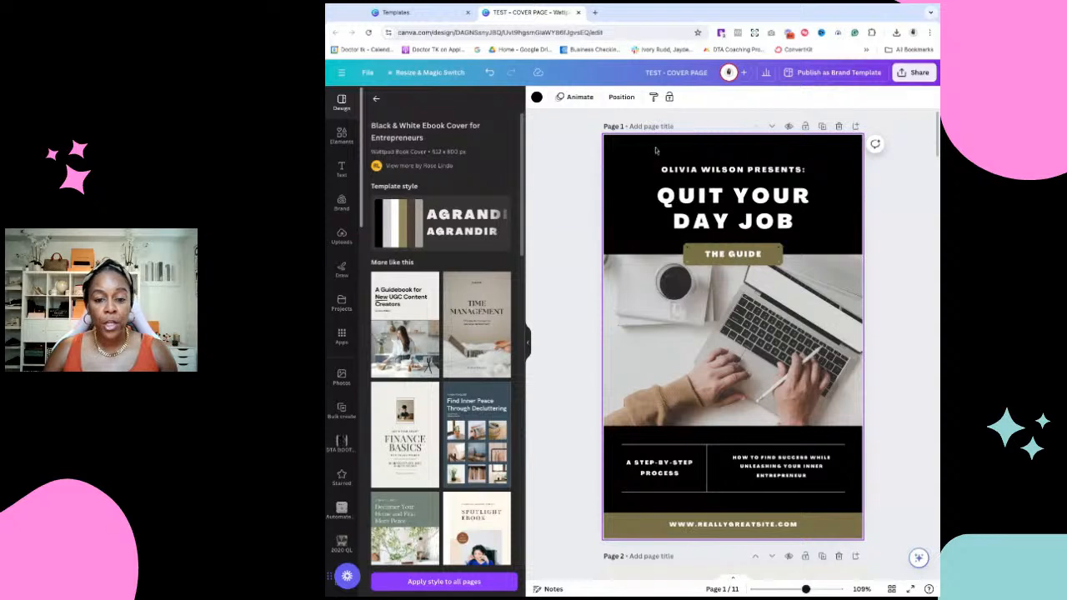
Examine the document, Brand Kit, photo and default colors available for the cover background
left_click(536, 97)
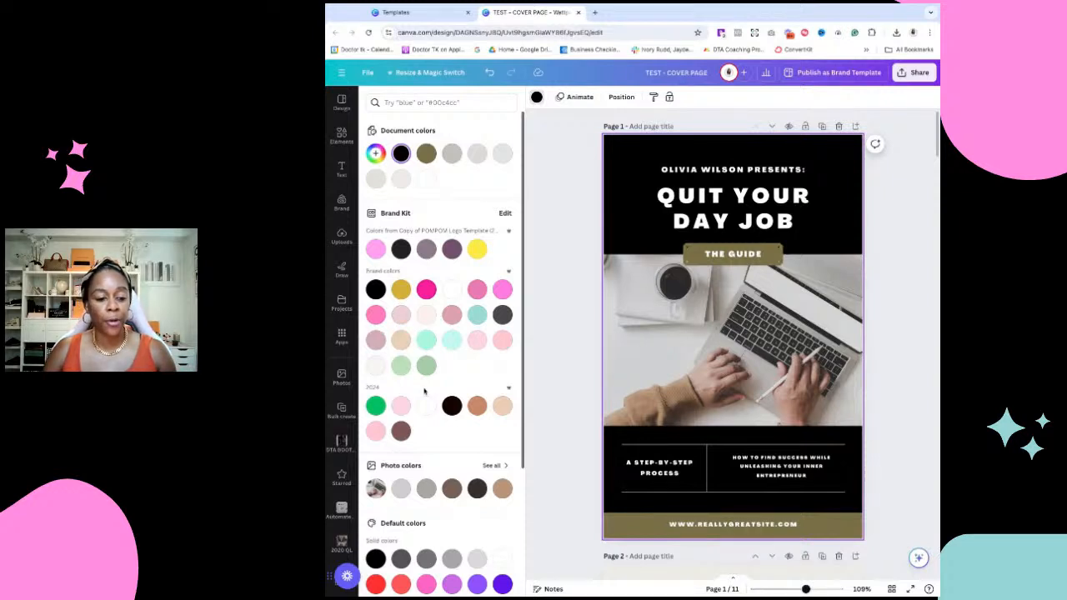
scroll(424, 391, "down", 2)
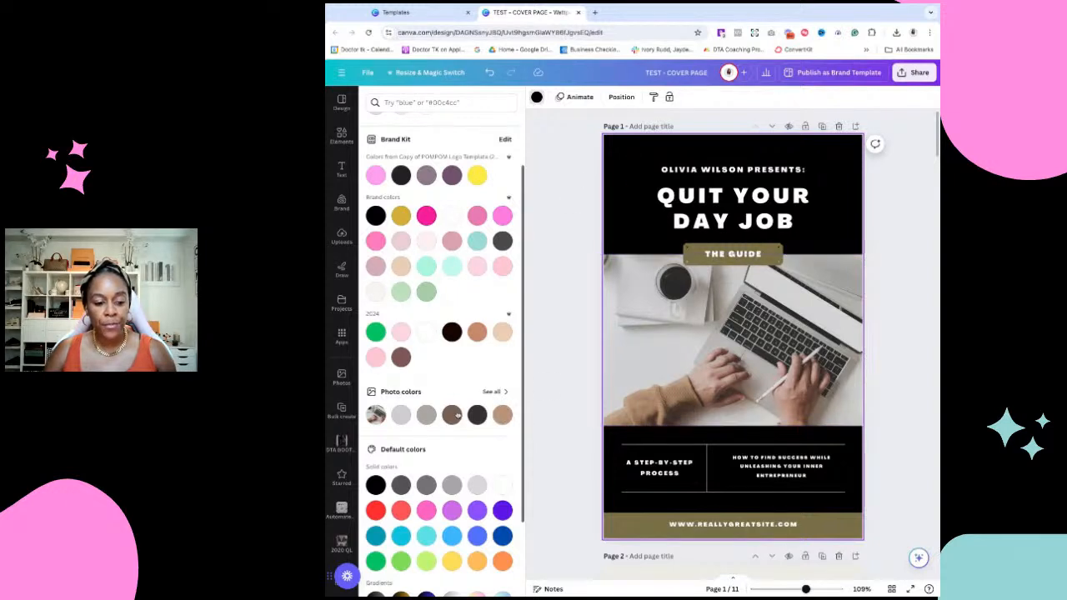
scroll(463, 328, "down", 2)
scroll(460, 327, "up", 3)
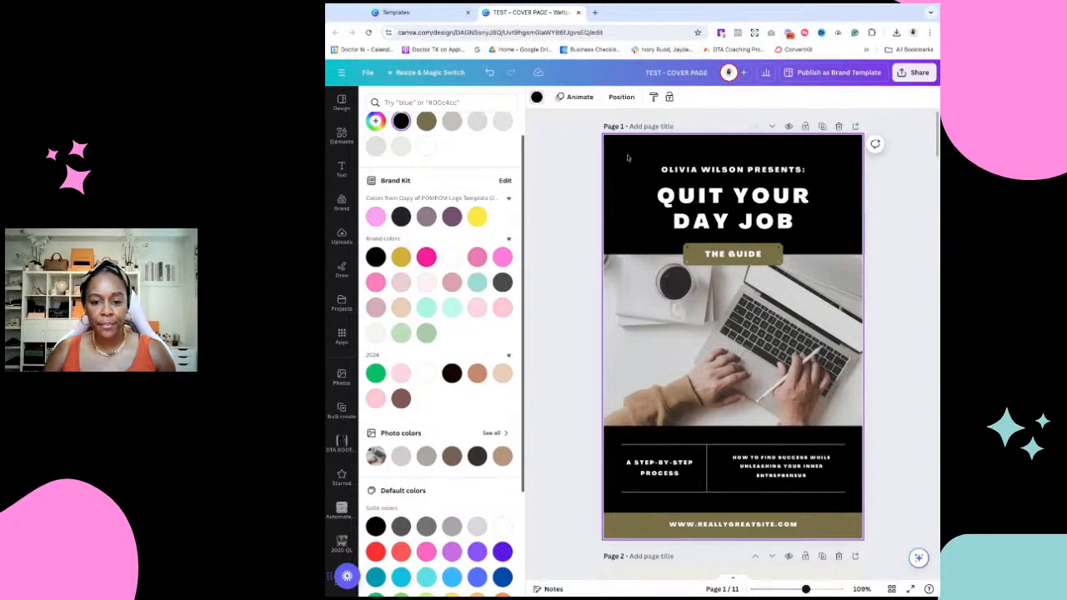
Replace the small line above the cover title with DIGITAL MARKETING
left_click(700, 169)
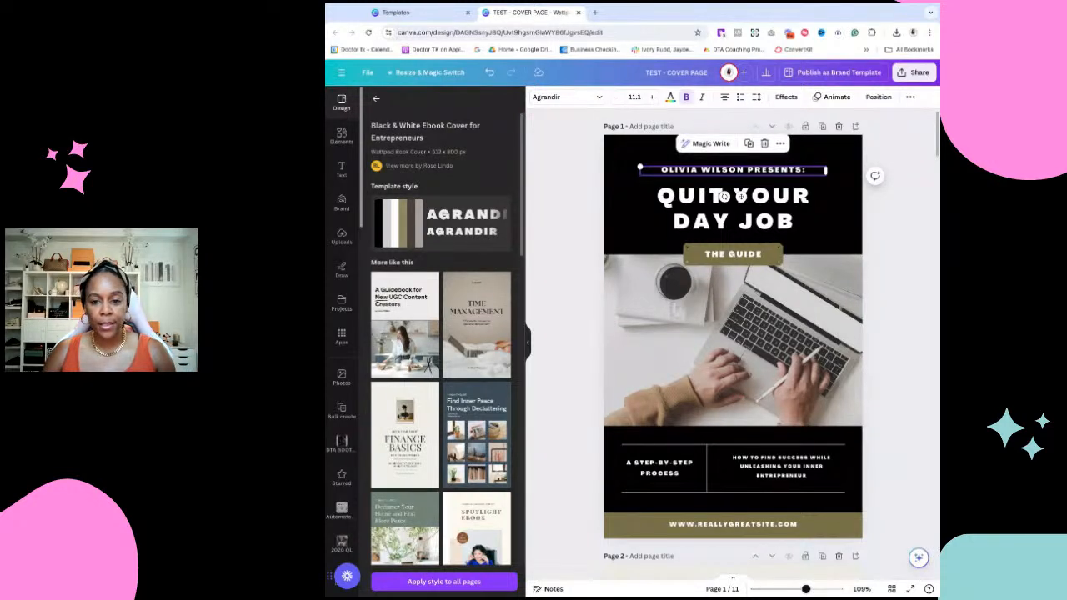
key("ctrl+a")
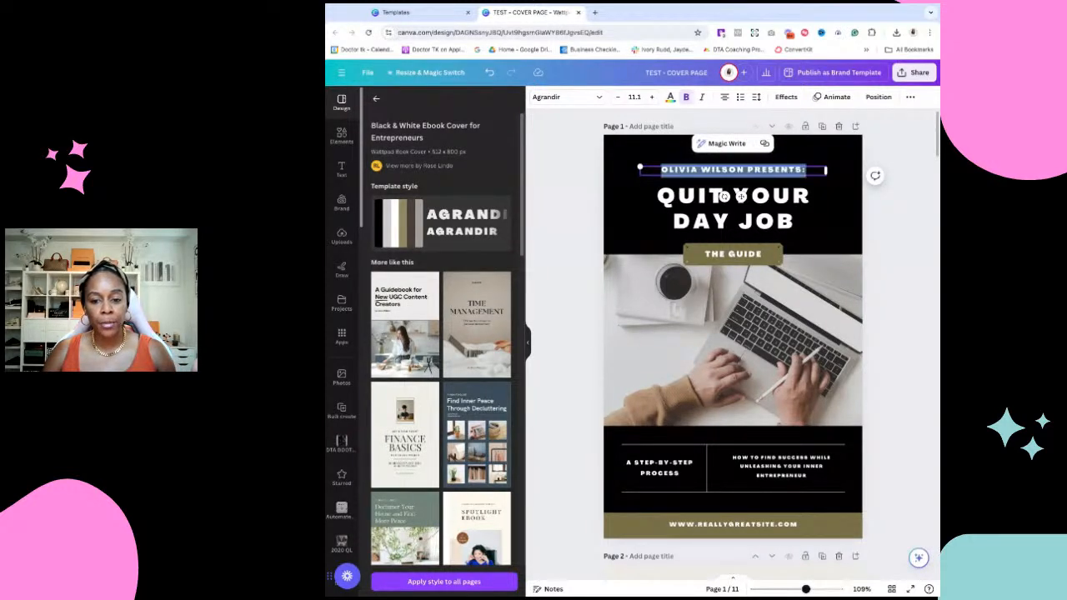
type("DOCTOR")
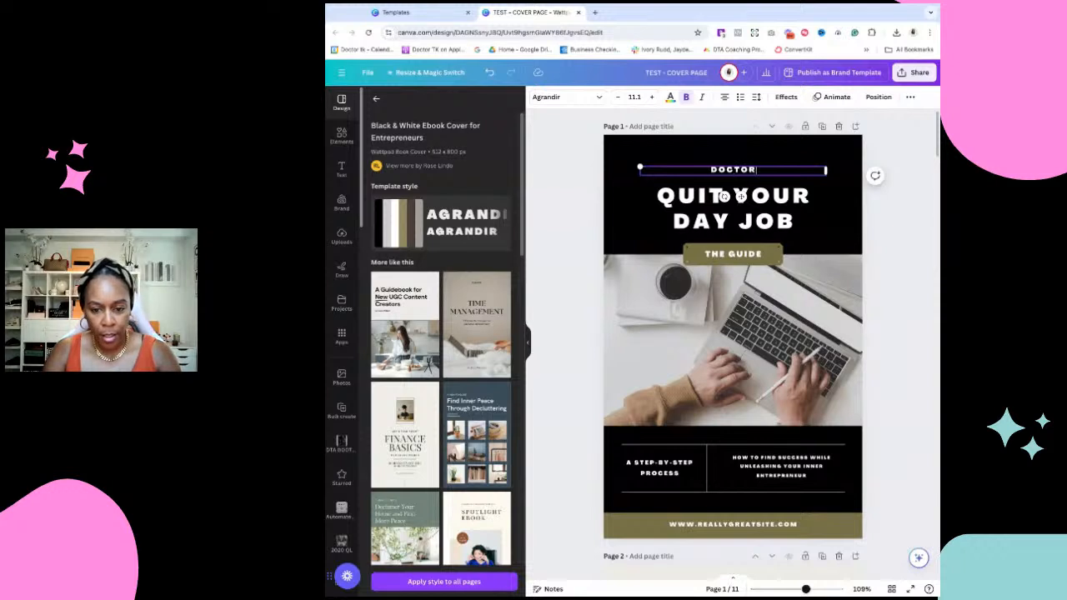
key("BackSpace")
key("BackSpace")
key("BackSpace")
key("BackSpace")
key("BackSpace")
key("BackSpace")
type("DIGI")
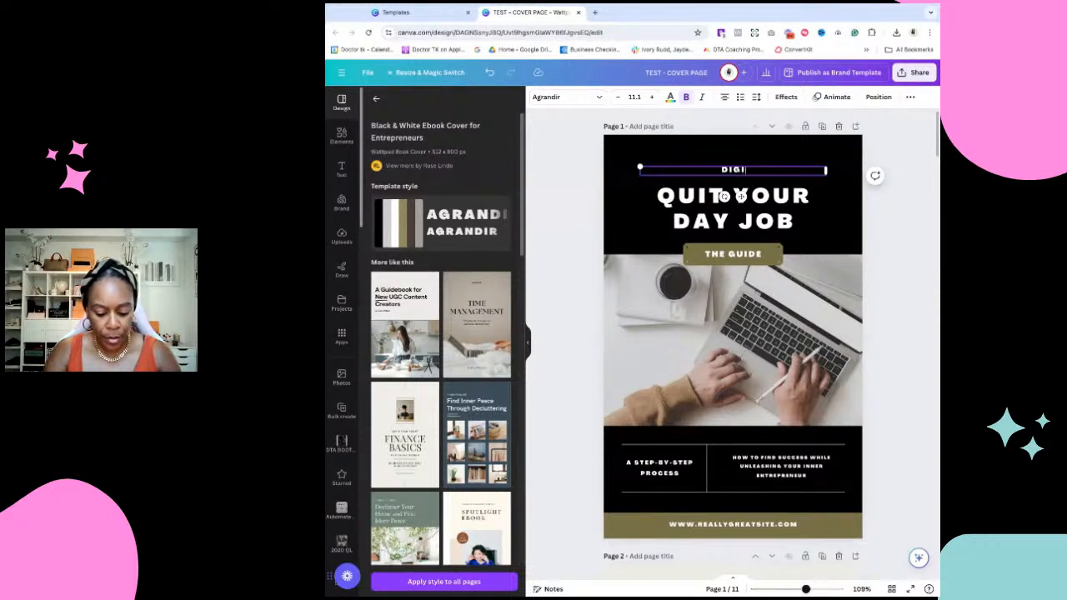
type("TAL MARKETING")
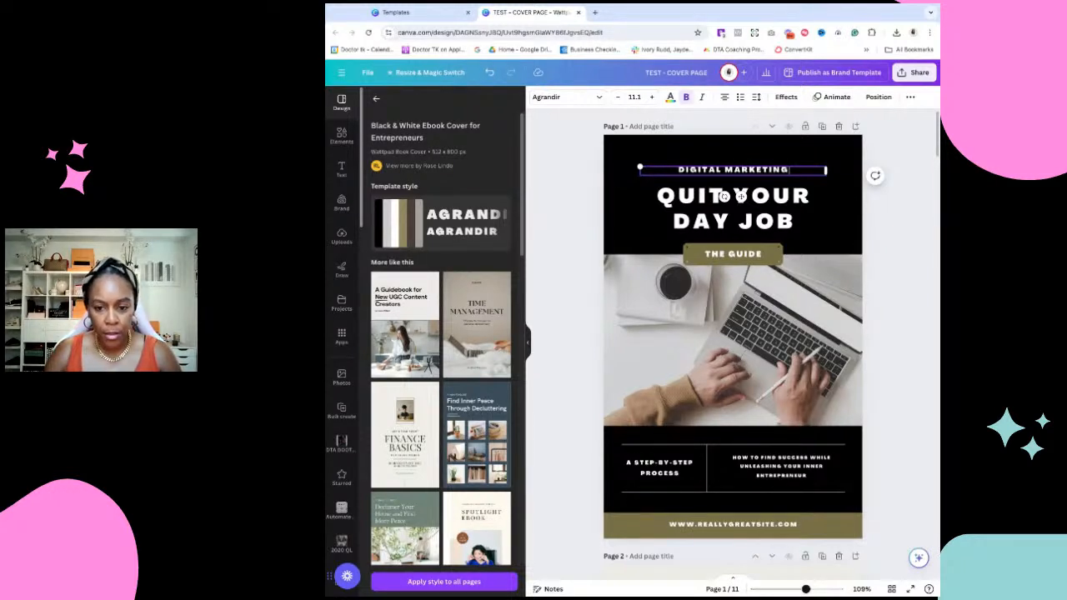
Replace the cover's main title with LAUNCH YOUR E-BOOK
double_click(725, 200)
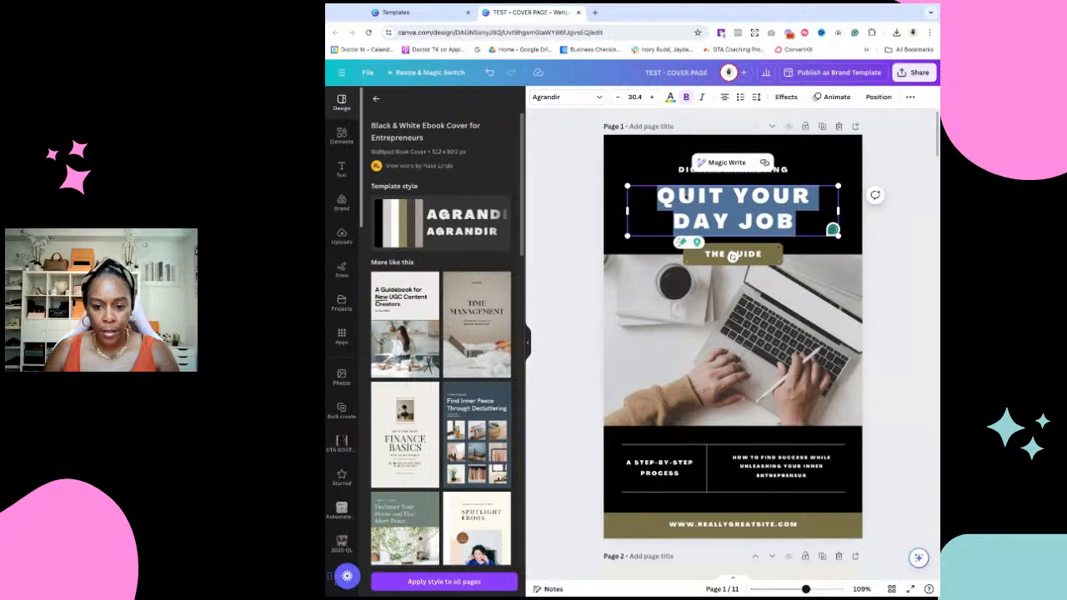
type("LAUNCH YOU")
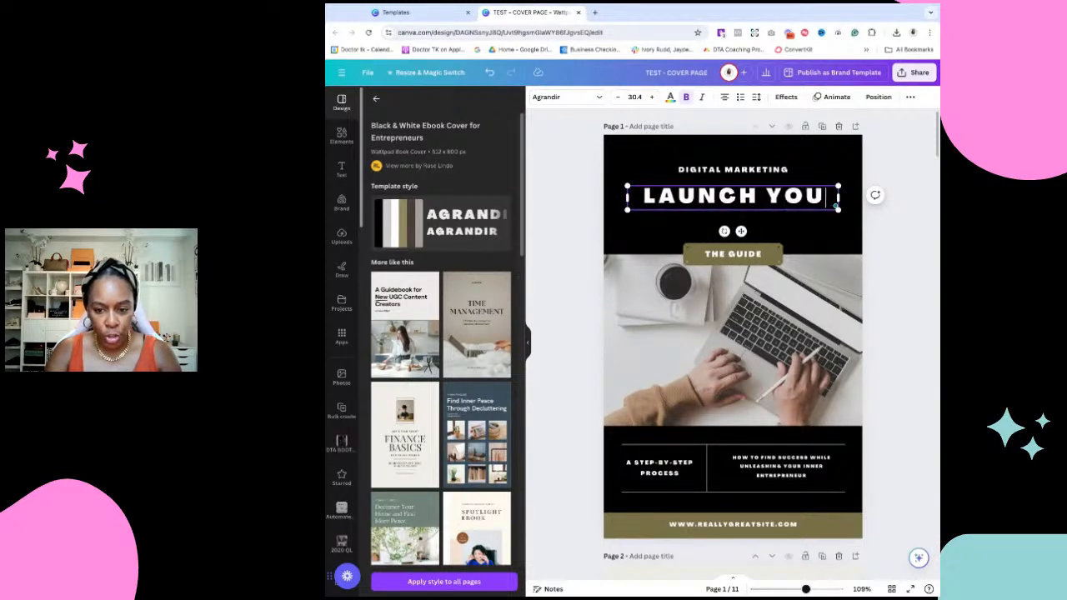
type("R E-BOOK")
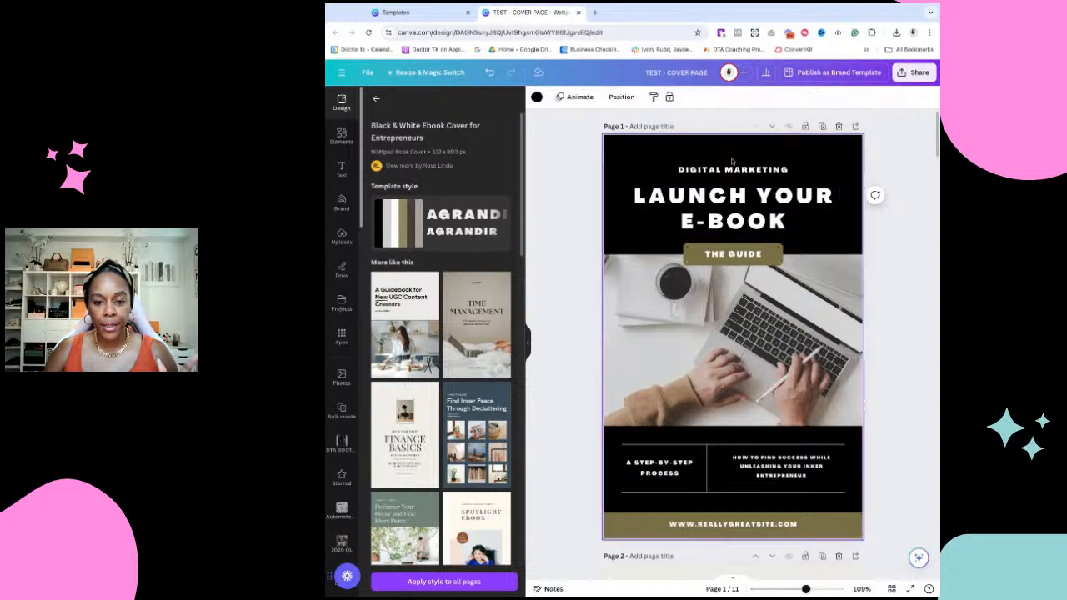
key("Escape")
Color the word E-BOOK in the cover title with the first pink of the Brand Kit
double_click(734, 219)
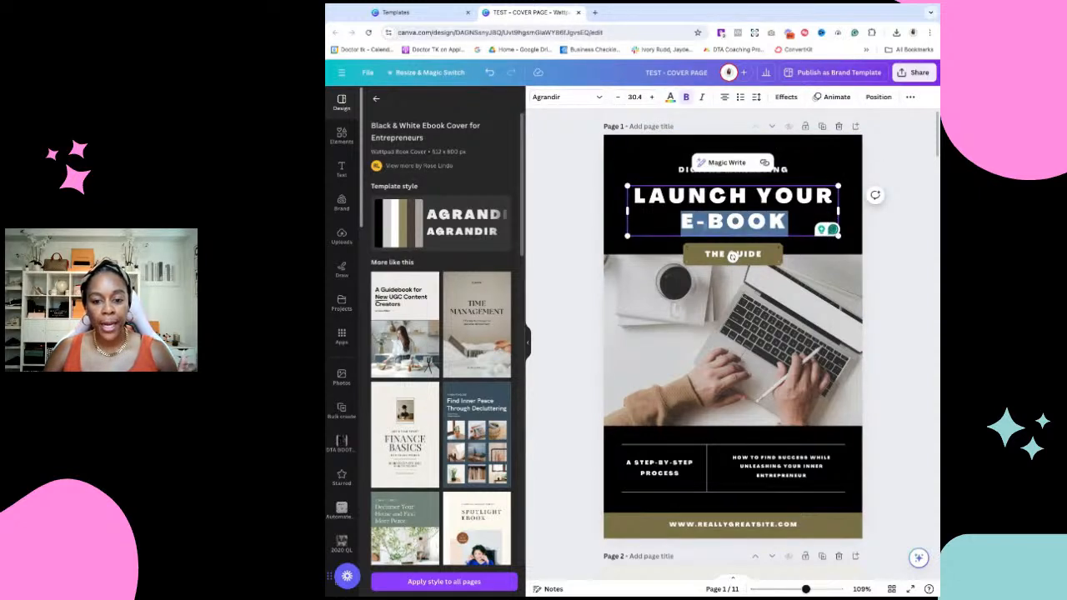
left_click(669, 99)
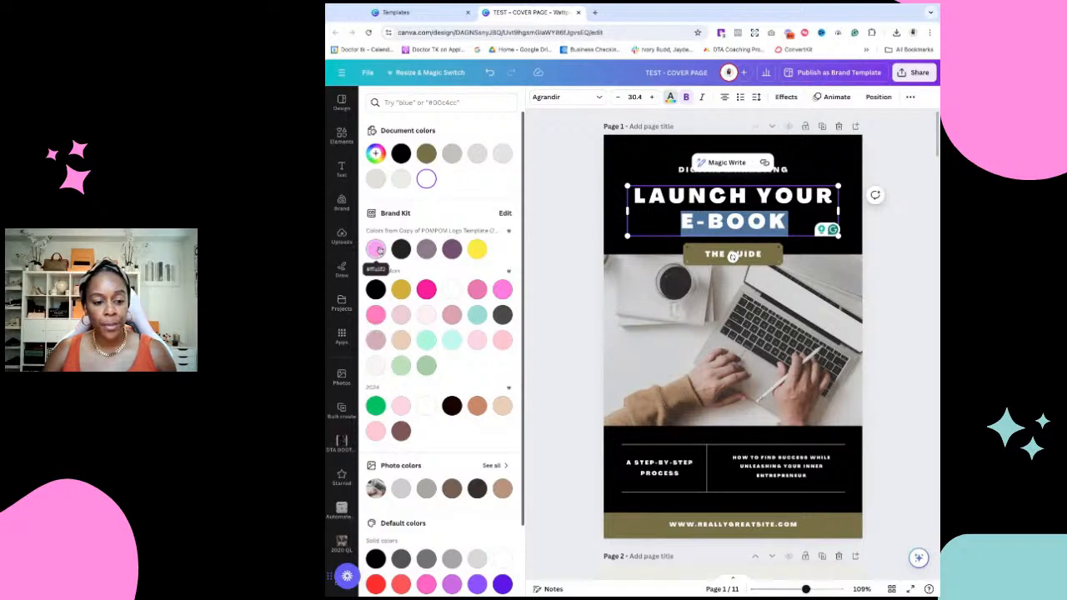
left_click(376, 249)
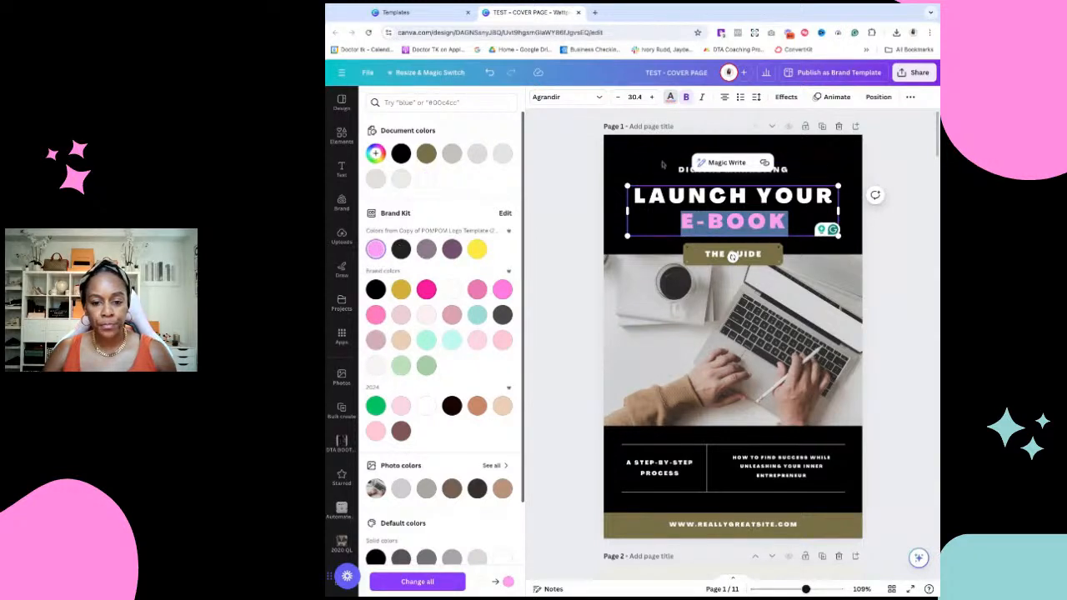
left_click(601, 98)
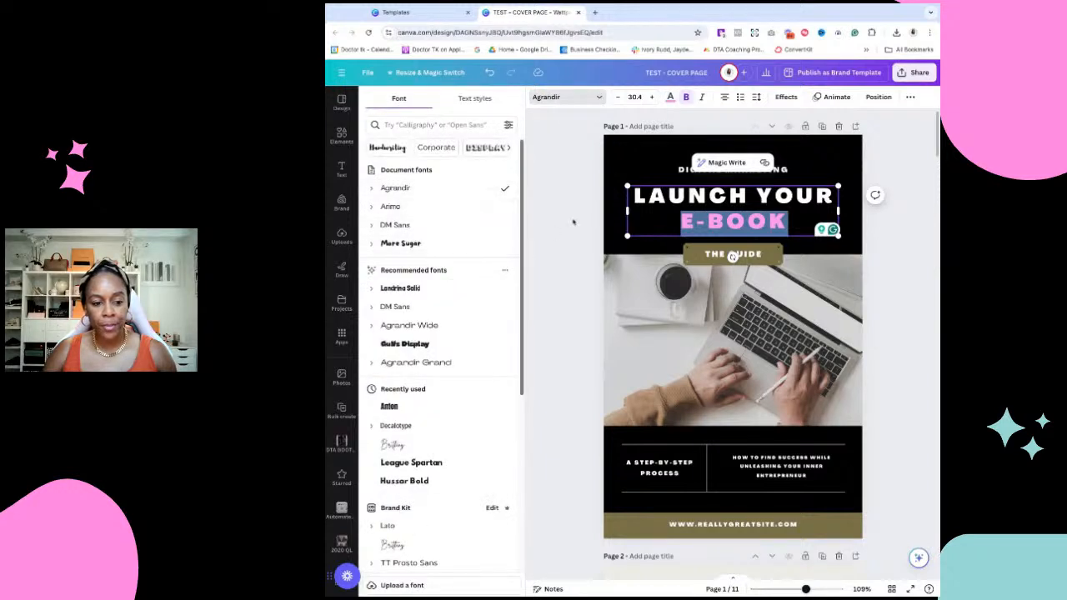
left_click(635, 159)
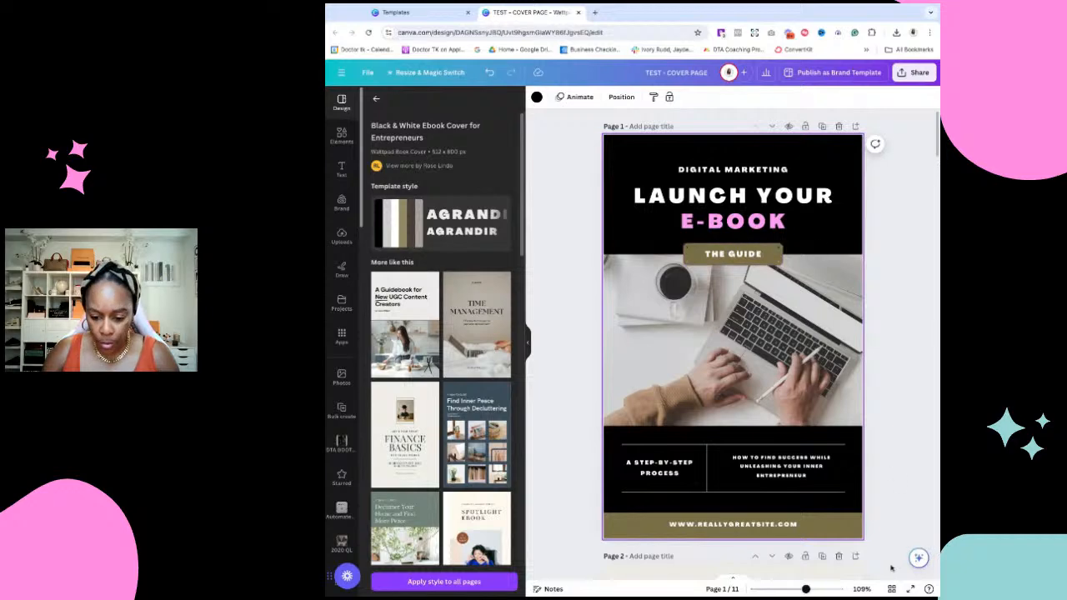
Recolor the olive label shape behind THE GUIDE with the teal brand color
left_click_drag(807, 588, 808, 588)
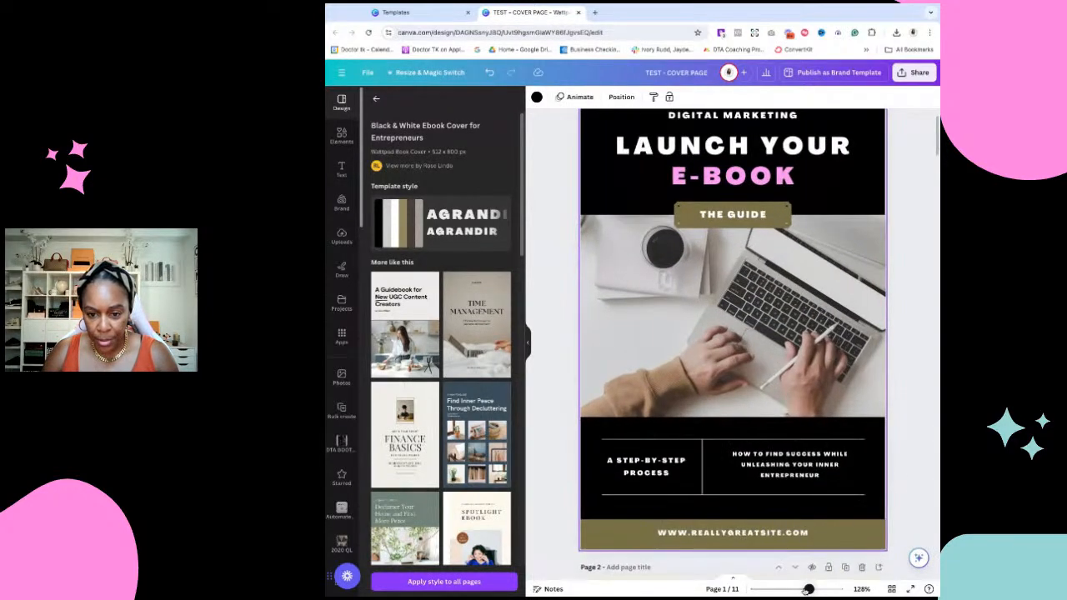
left_click(757, 219)
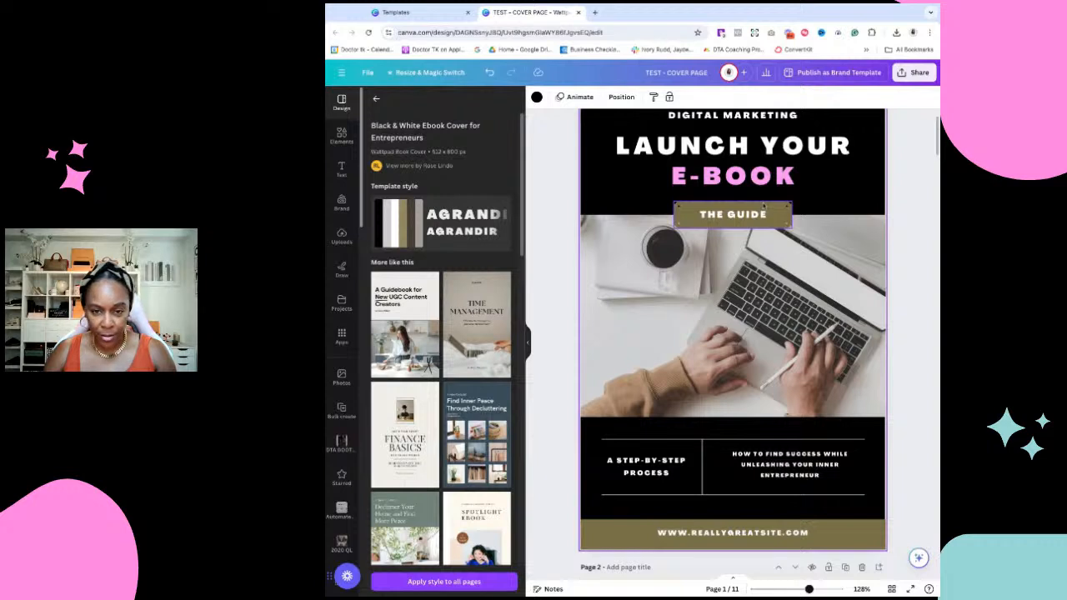
left_click(747, 204)
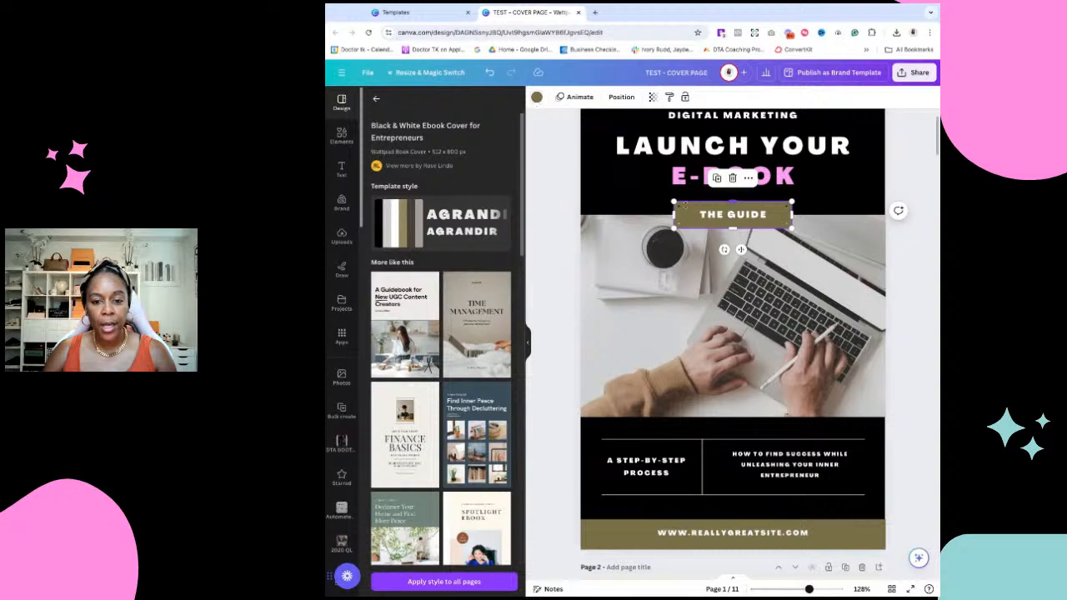
left_click(538, 98)
left_click(479, 316)
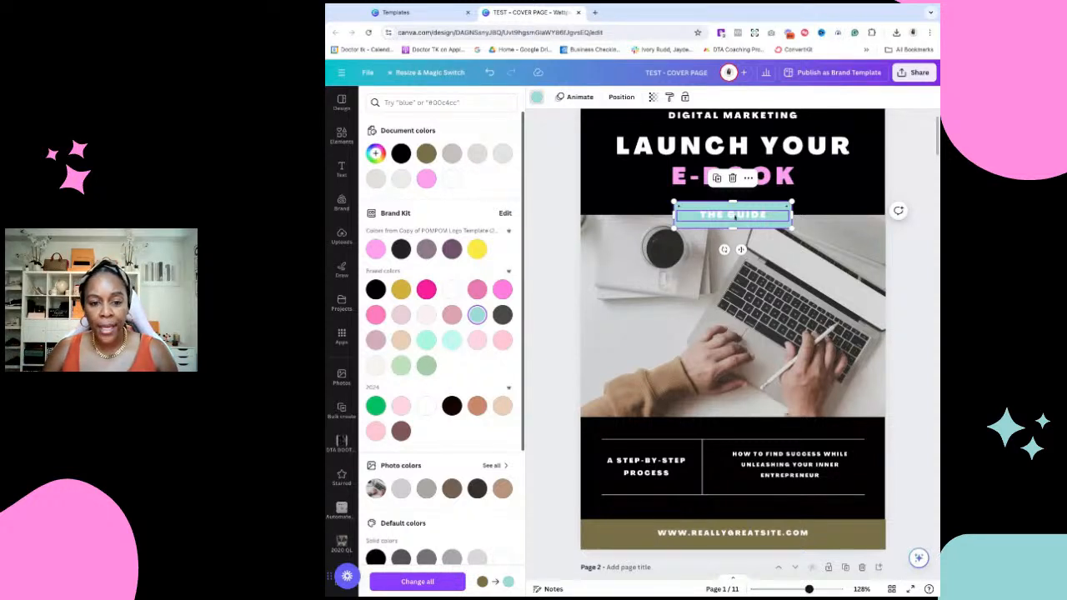
Change the text color of THE GUIDE on the cover label to black
left_click(732, 215)
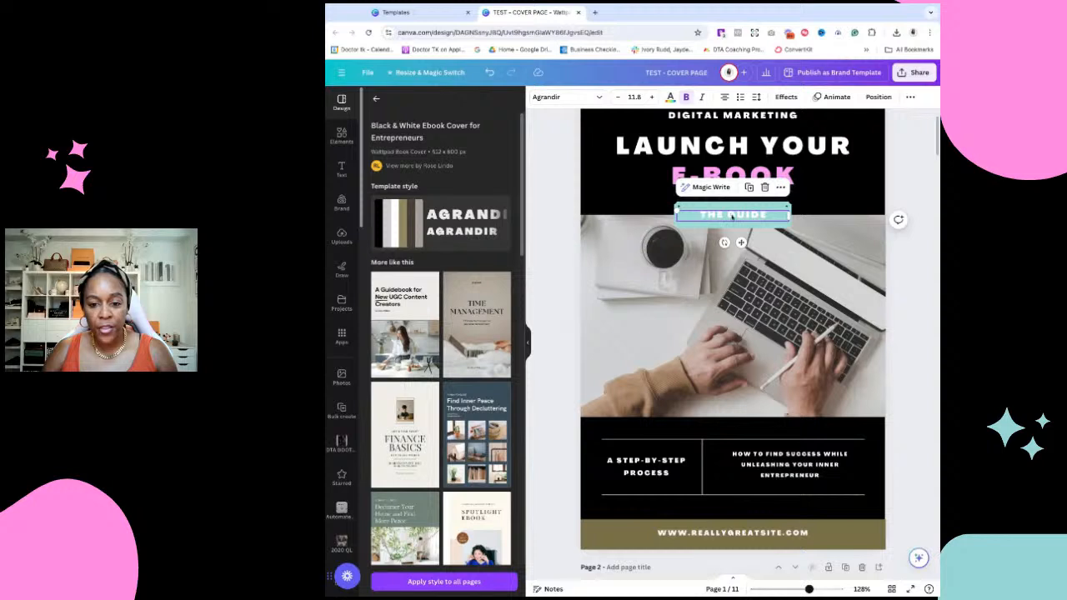
left_click(670, 97)
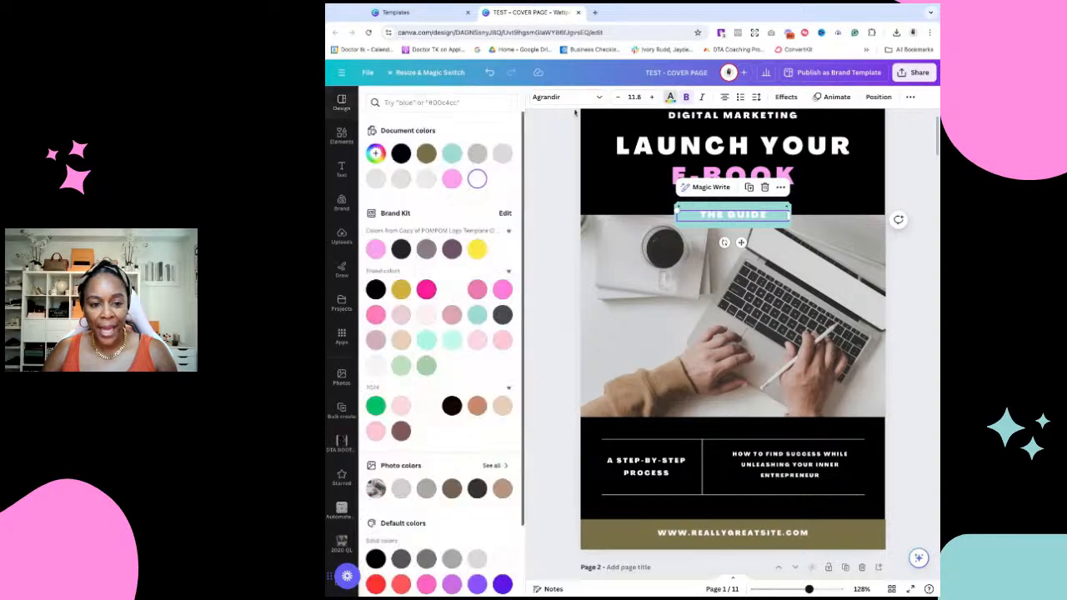
left_click(403, 153)
left_click(590, 201)
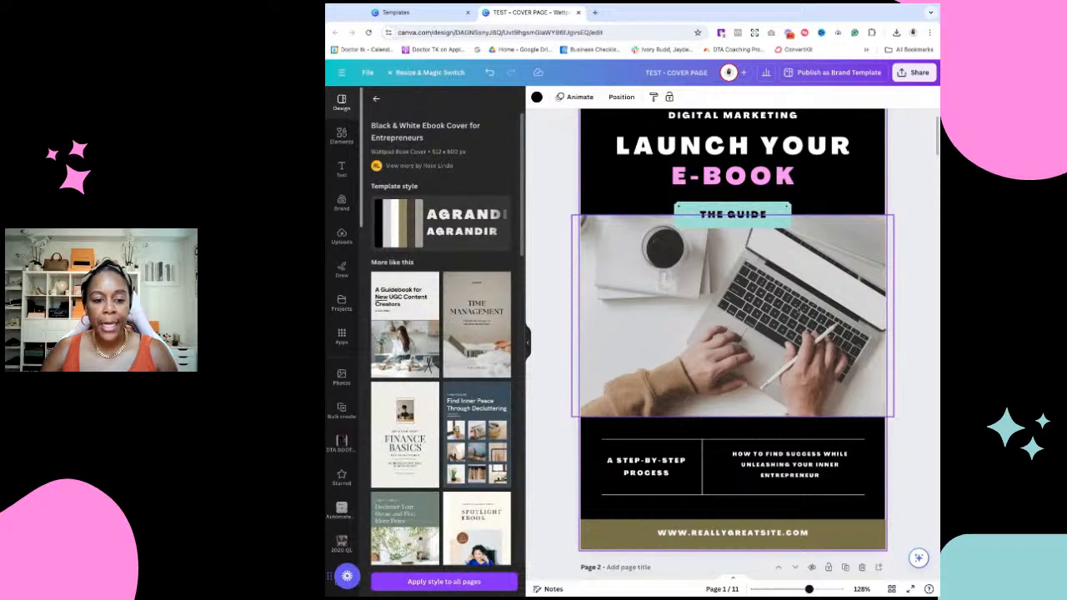
Add the pink passport graphic to the cover and place it on the black area left of the word E-BOOK
left_click(792, 318)
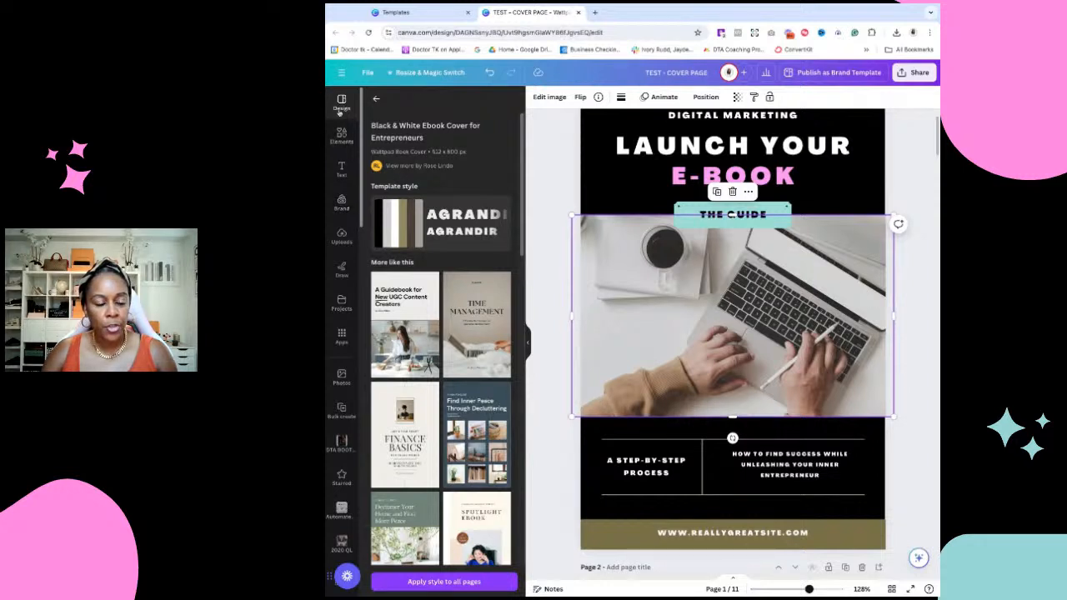
left_click(340, 138)
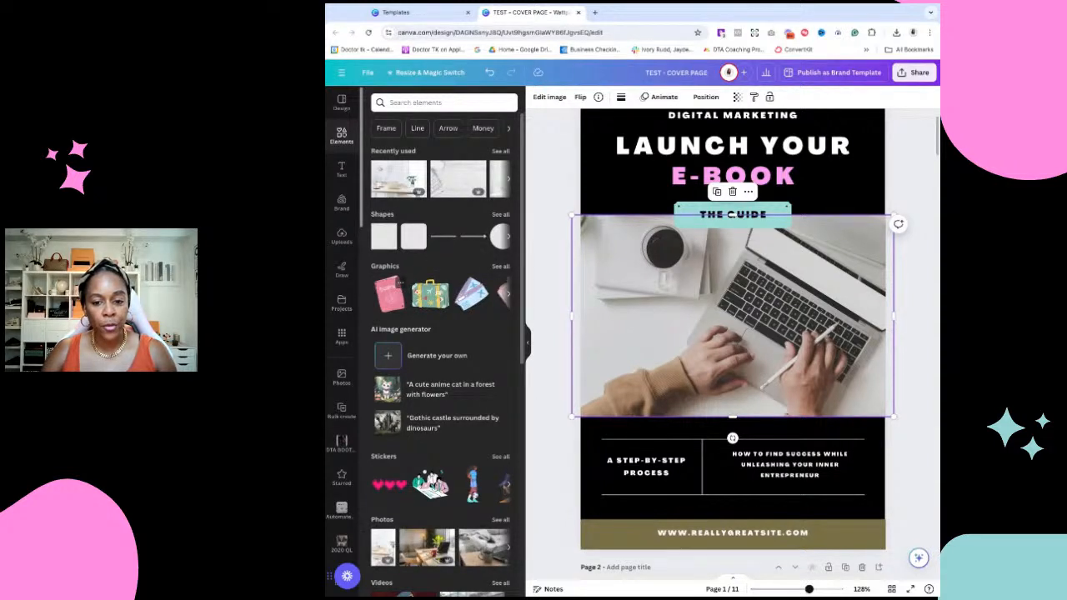
left_click(389, 293)
left_click_drag(791, 391, 619, 192)
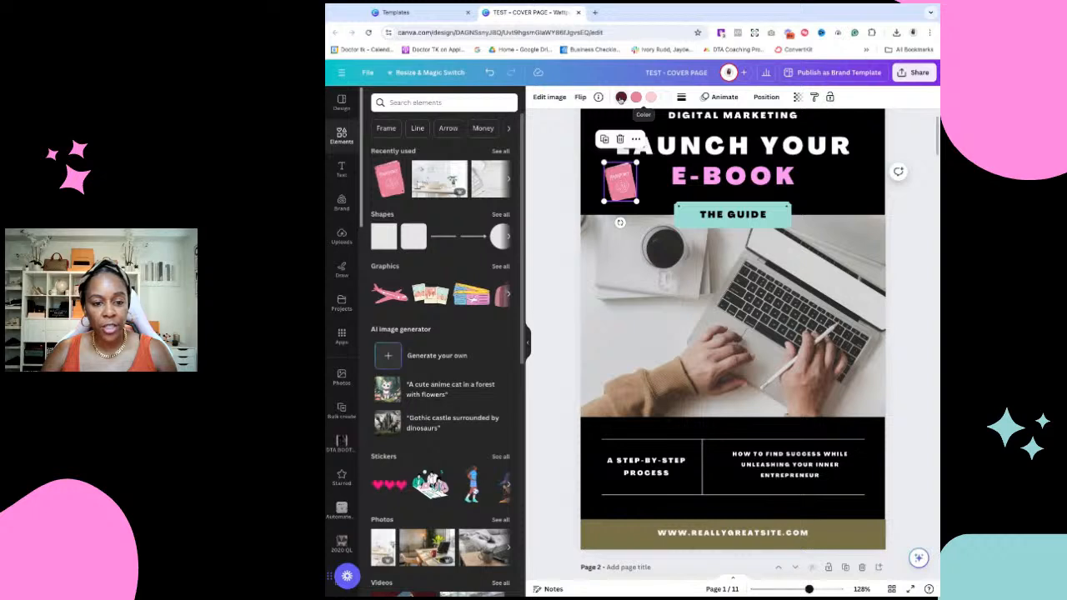
left_click(659, 148)
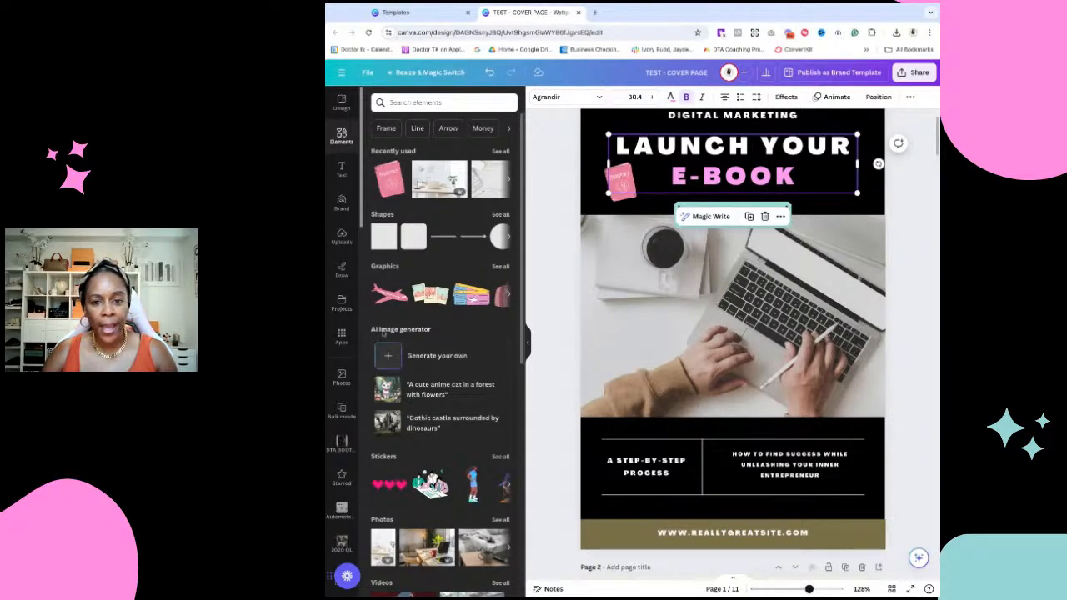
Add the round portrait logo B4A LOGO.png from the brand logos and place it centered just above the cover's website address
left_click(340, 169)
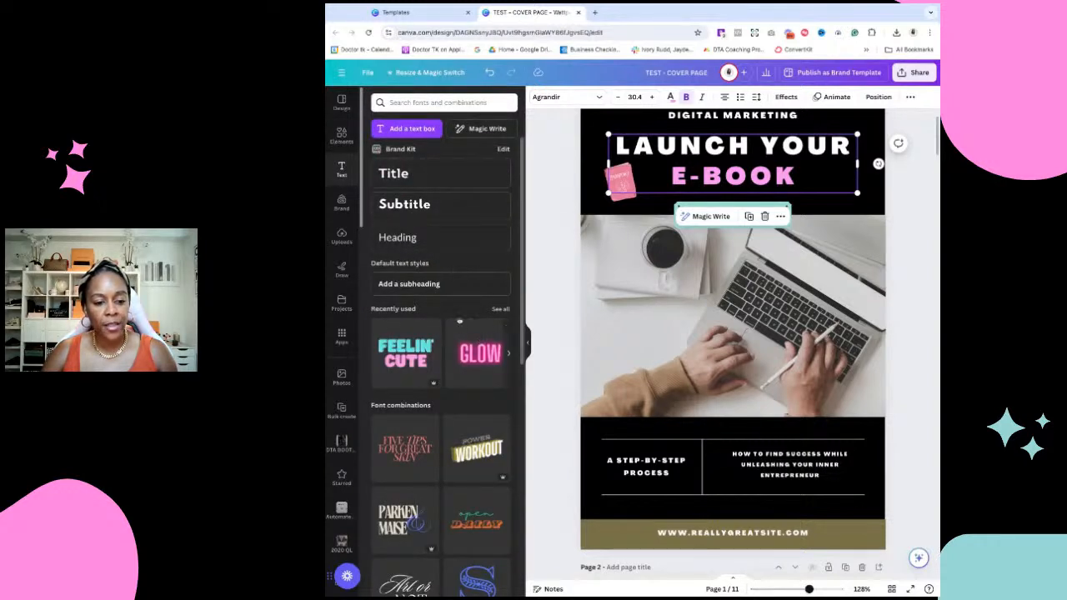
scroll(476, 331, "down", 1)
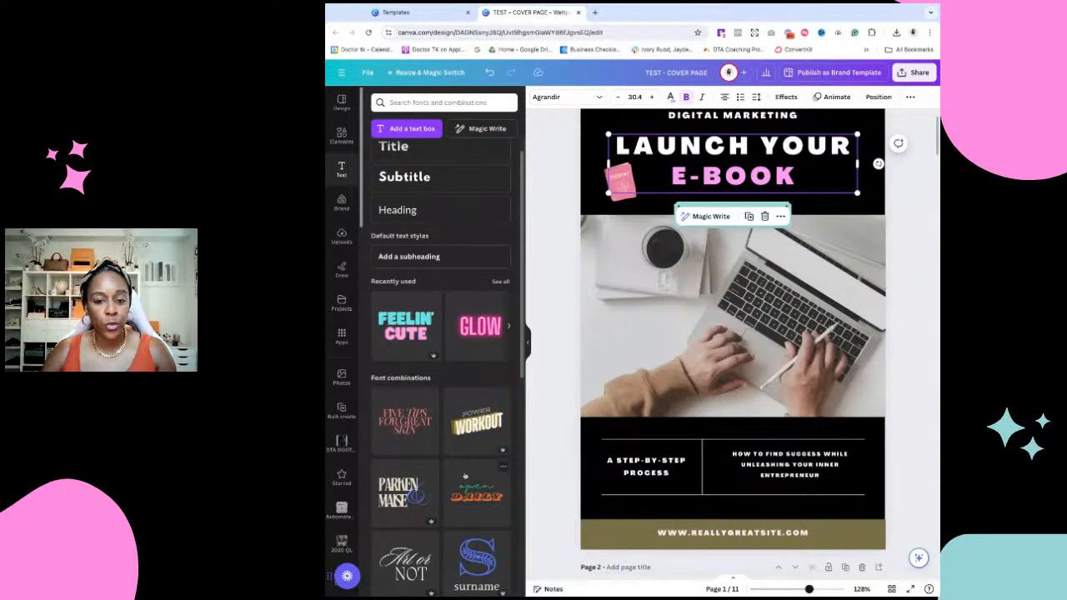
left_click(345, 208)
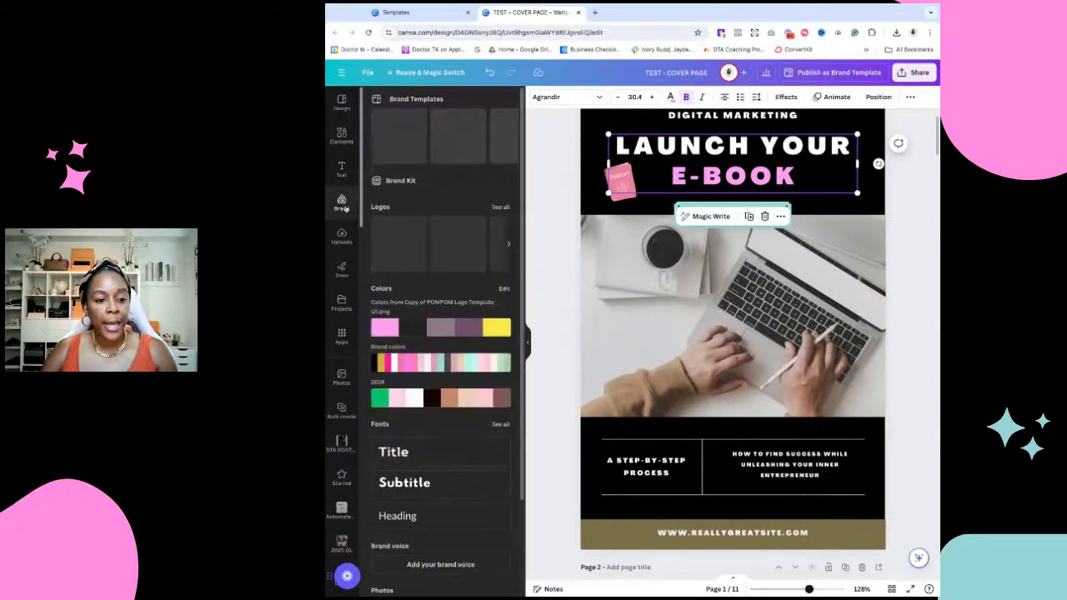
left_click(498, 216)
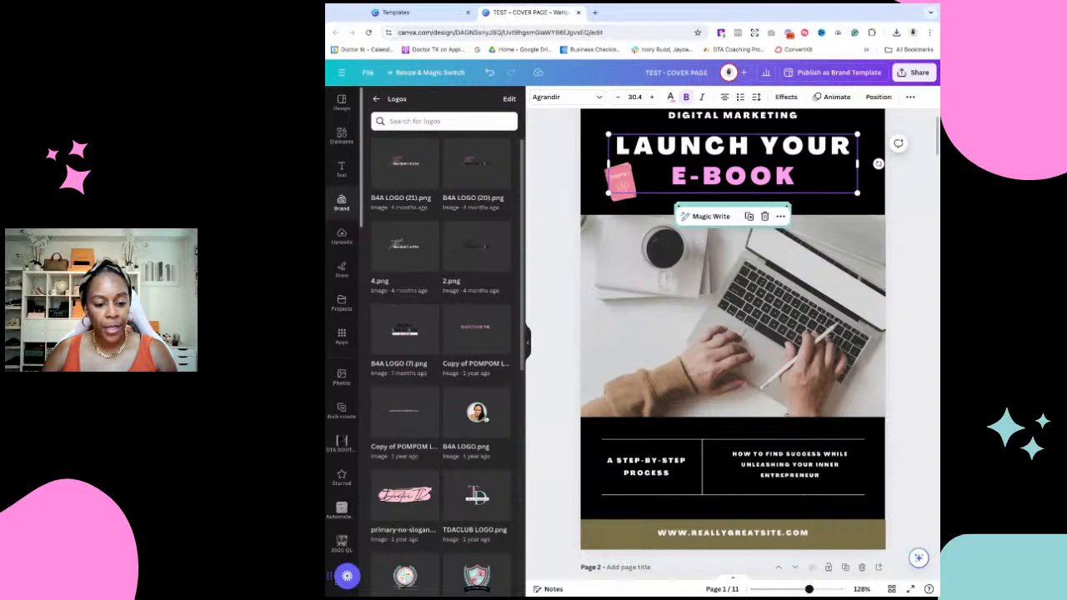
left_click(483, 418)
left_click_drag(819, 397, 732, 506)
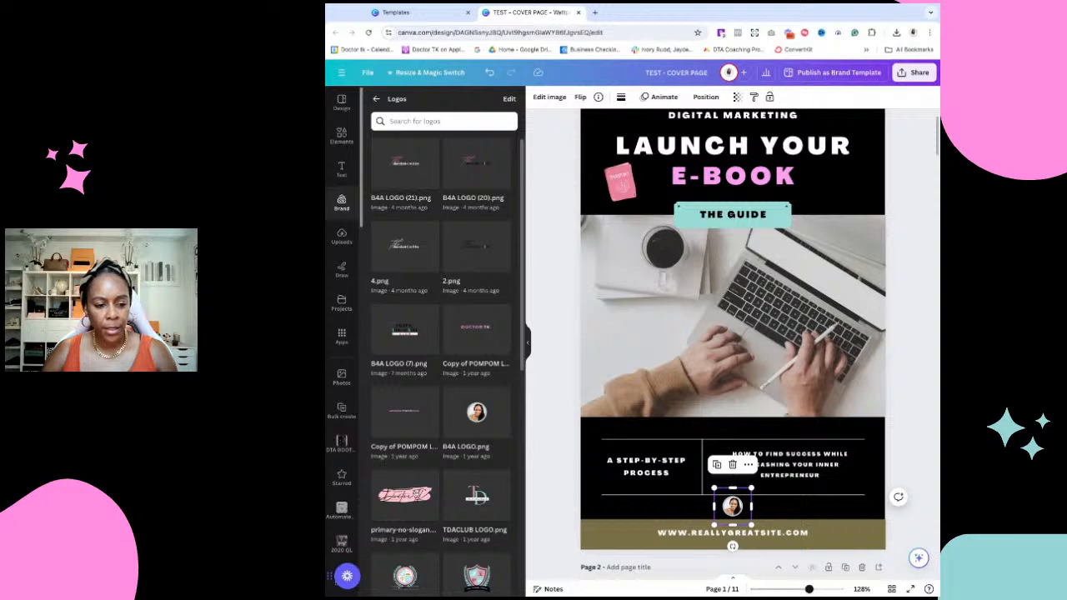
Examine the uploaded images and the project folders, including the images in the 2021 Branding Photoshoot folder
left_click(342, 235)
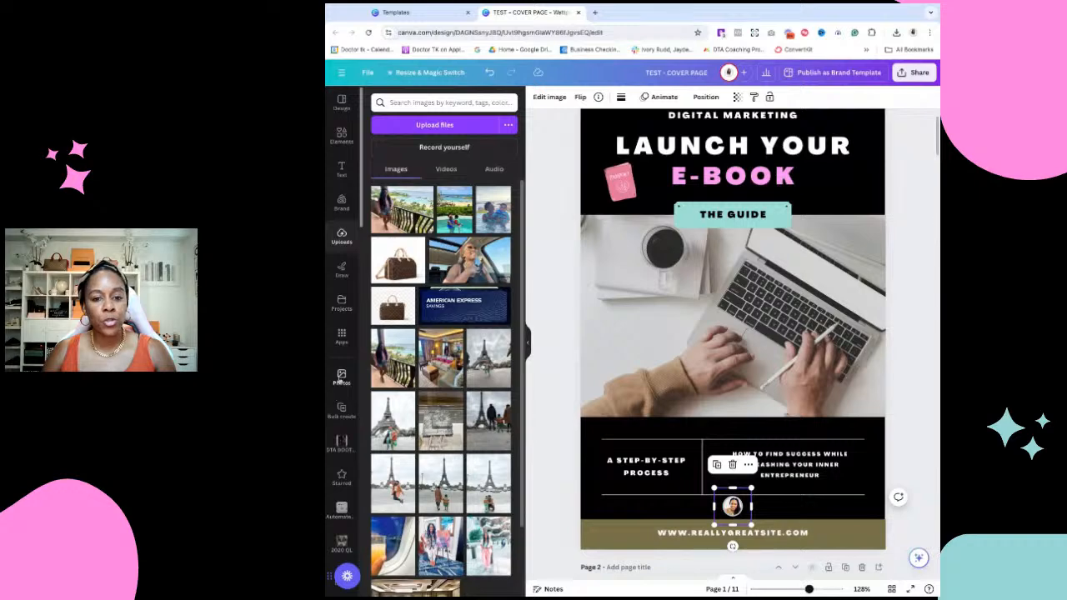
left_click(341, 302)
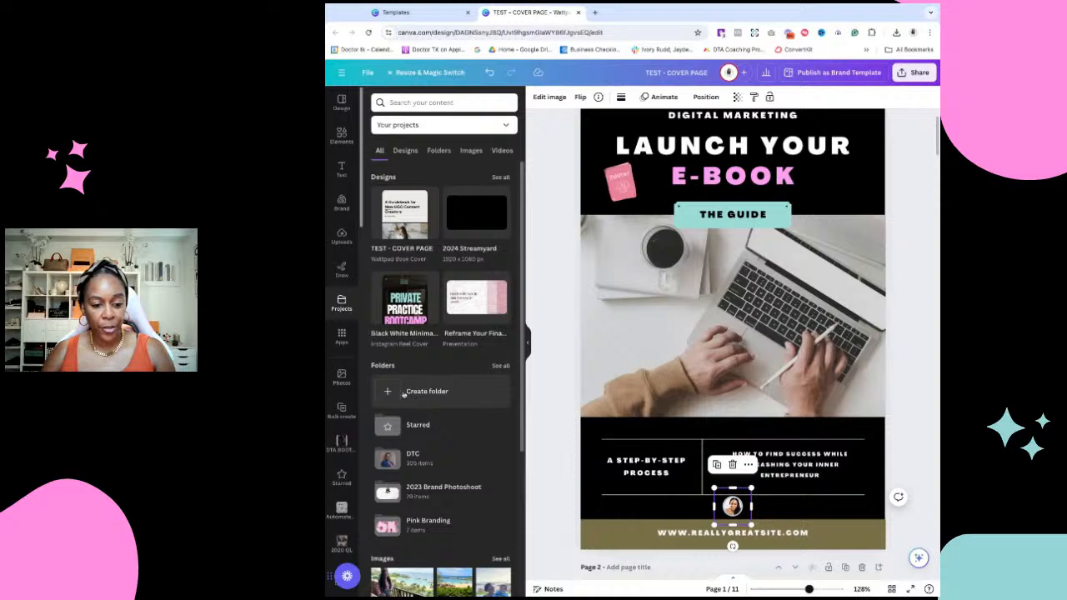
left_click(439, 151)
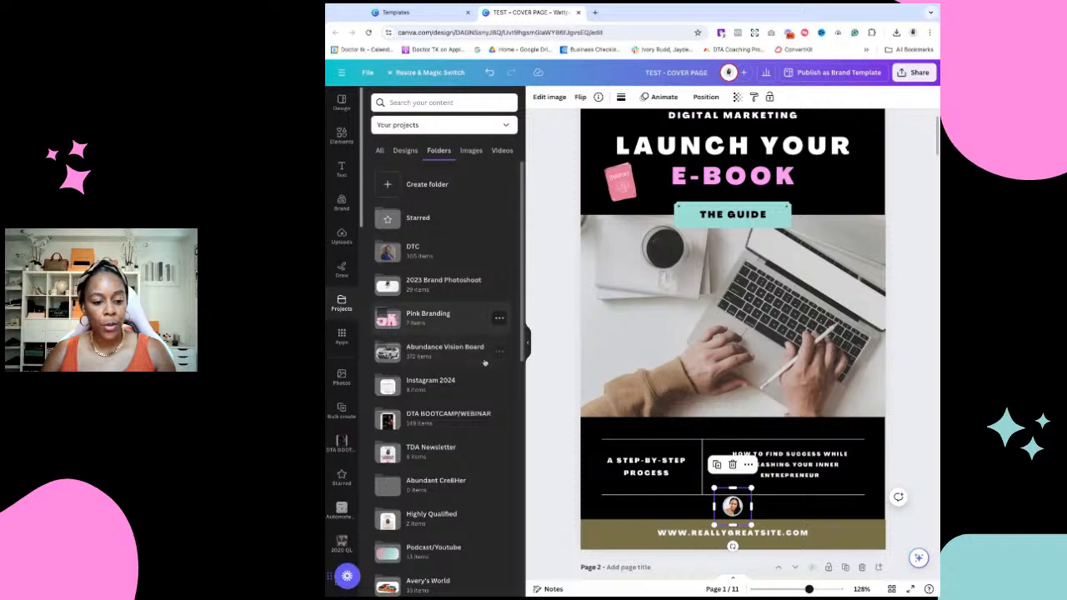
scroll(466, 488, "down", 1)
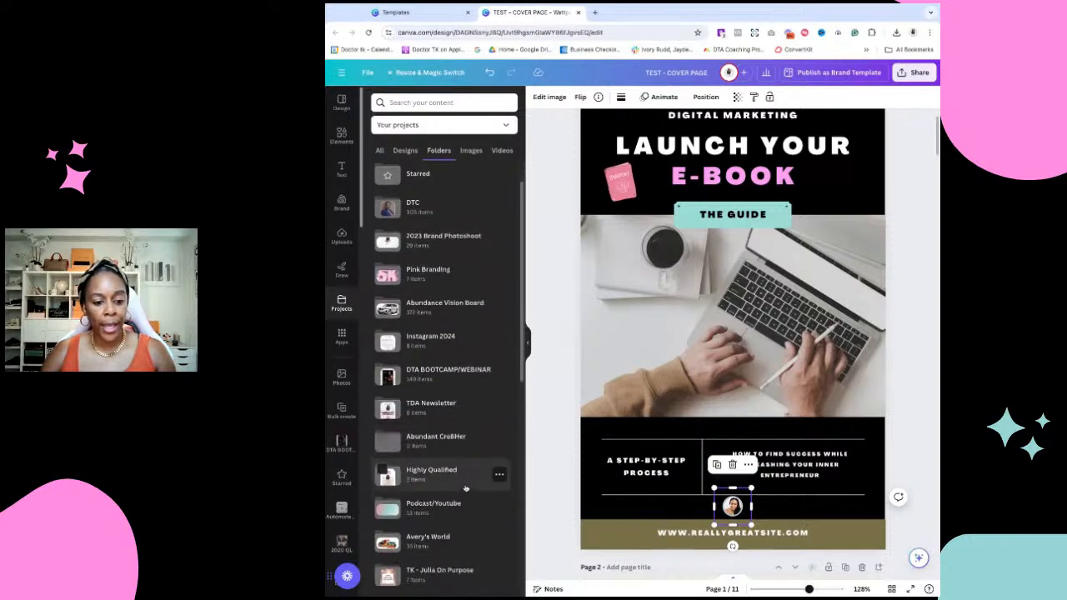
scroll(466, 488, "down", 1)
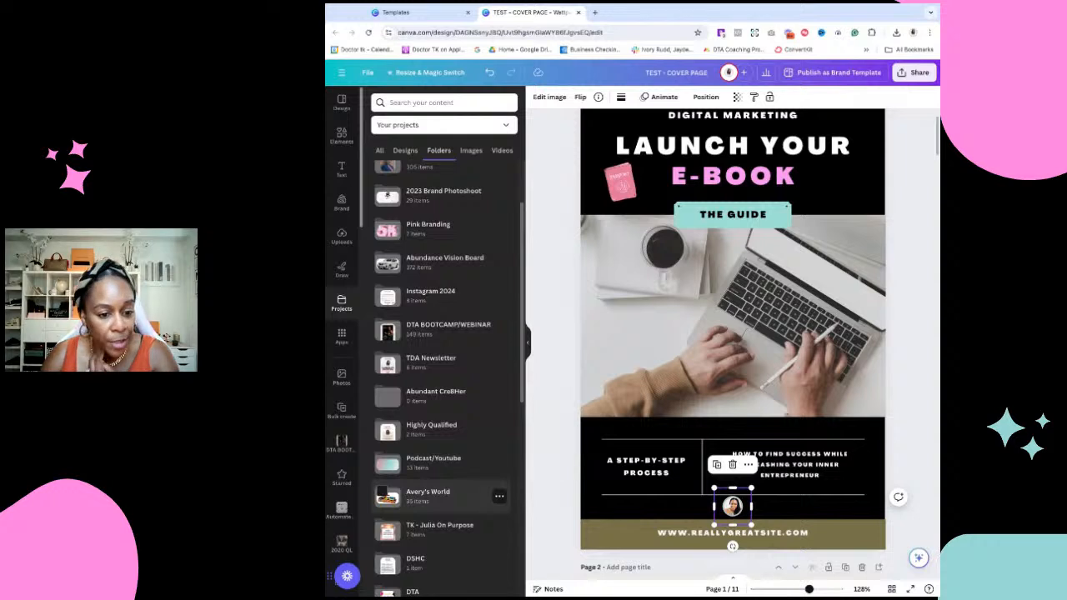
scroll(450, 425, "down", 4)
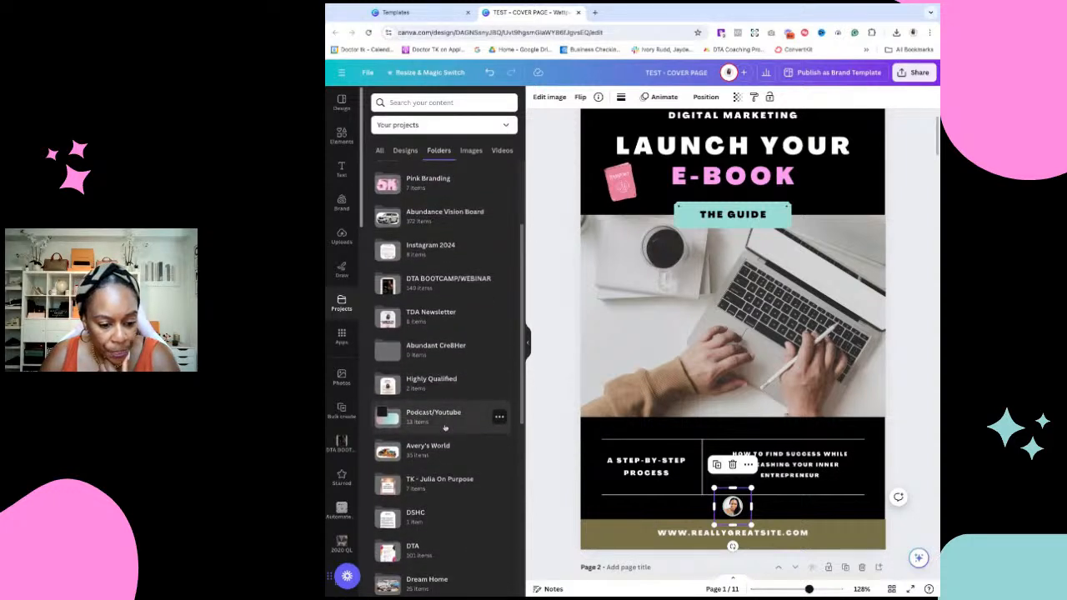
scroll(451, 427, "down", 3)
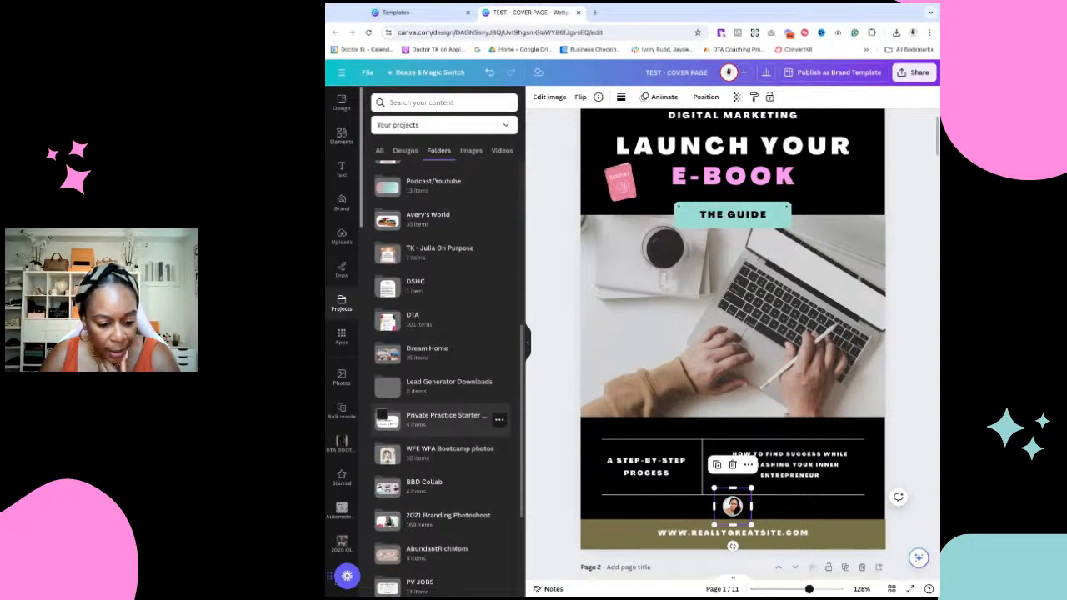
left_click(417, 520)
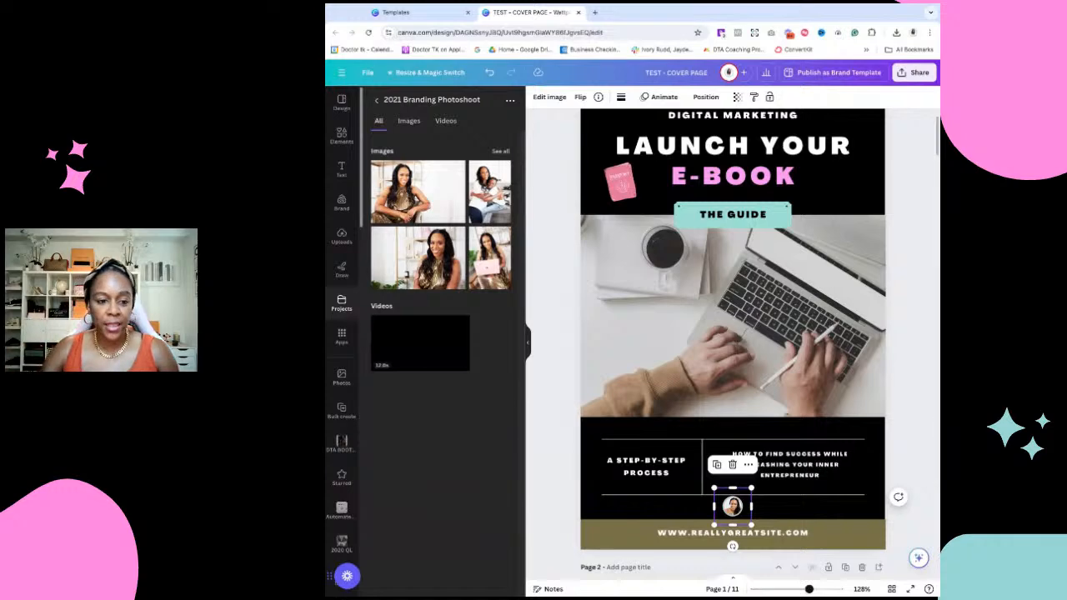
Select the first two uploaded photos and try to move them to a folder
left_click(341, 236)
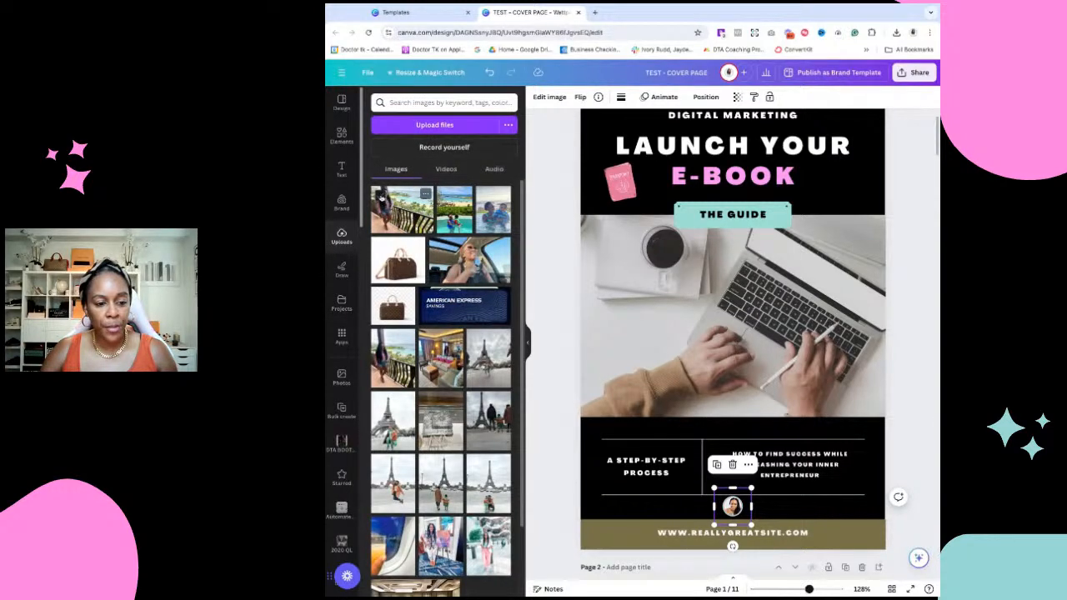
left_click(420, 129)
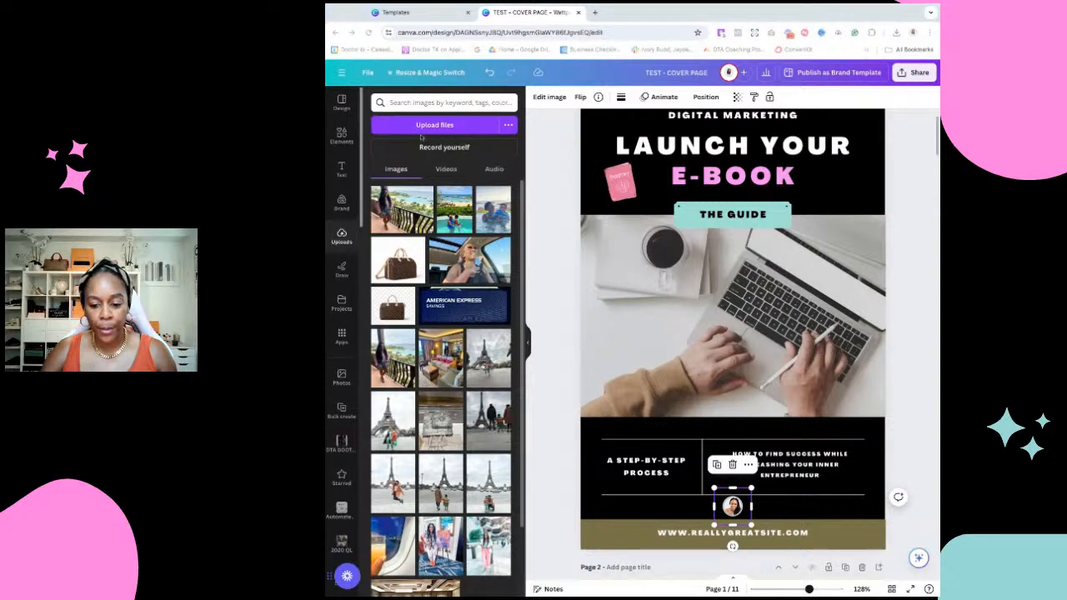
left_click(834, 465)
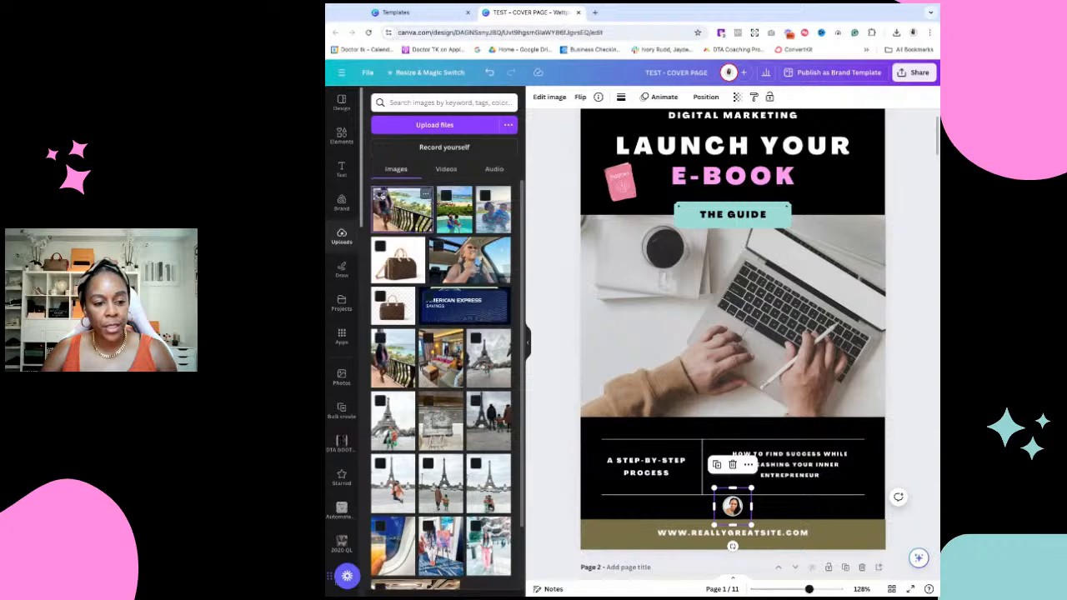
left_click(380, 195)
left_click(446, 196)
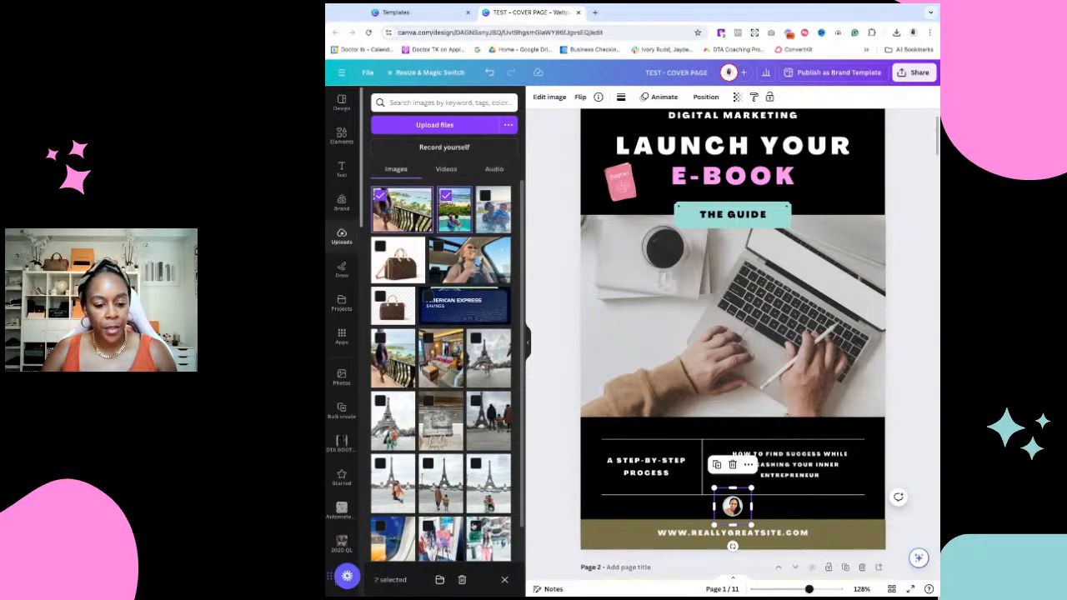
left_click(439, 580)
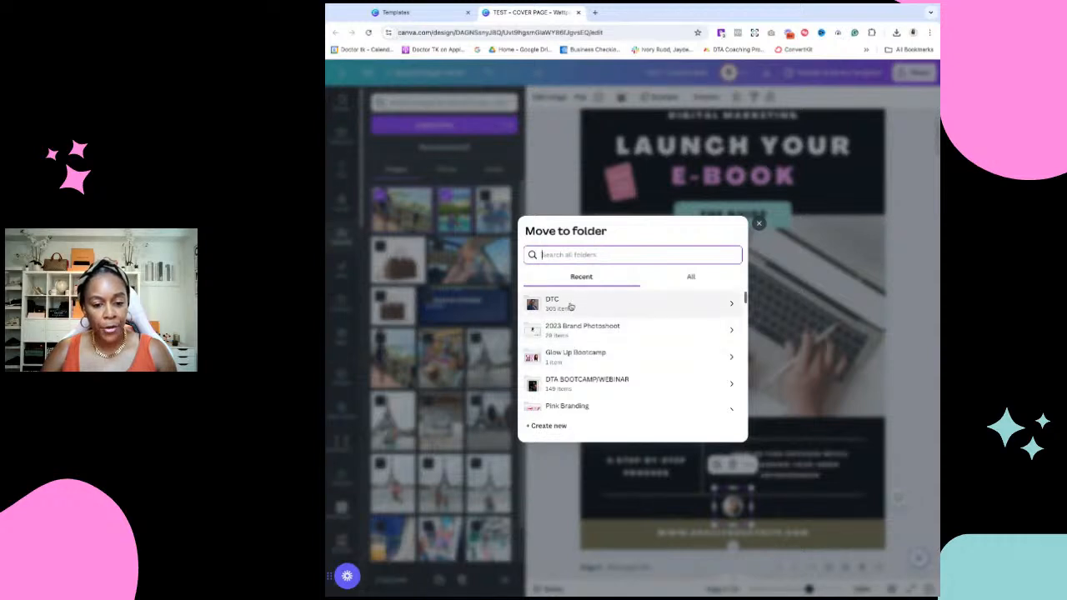
left_click(759, 224)
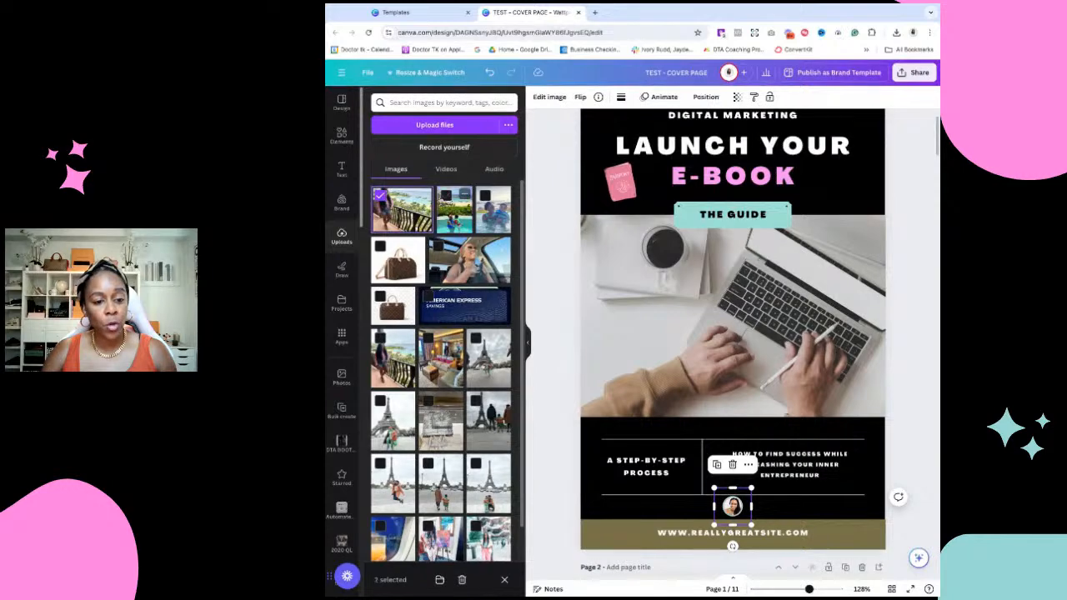
Replace the cover's laptop photo with the 2021 Branding Photoshoot picture of pink roses and a striped notebook, after trying the monogram pouch photo
key("Escape")
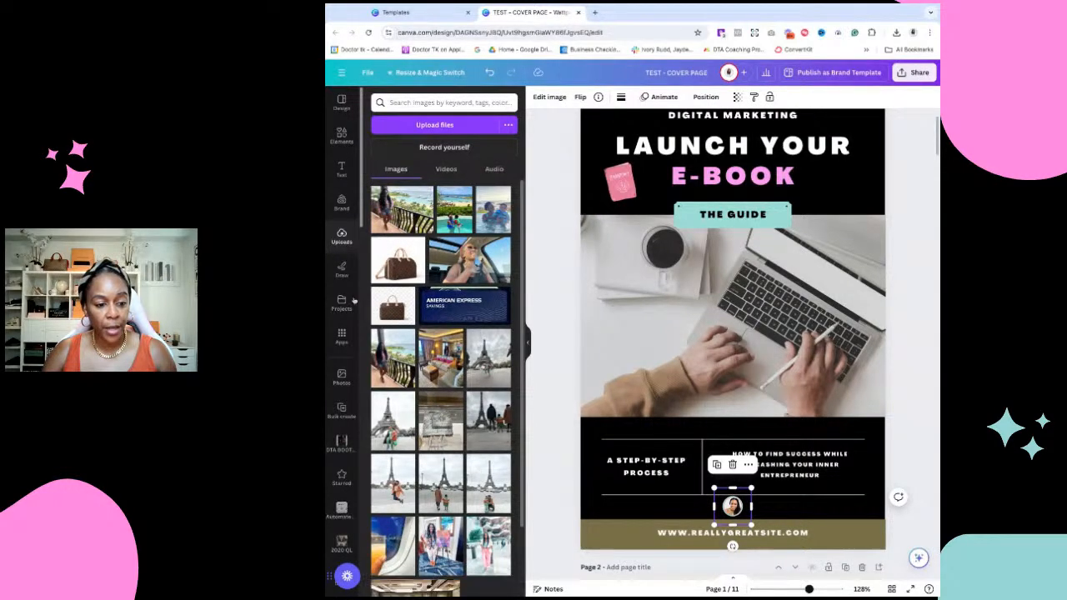
left_click(338, 305)
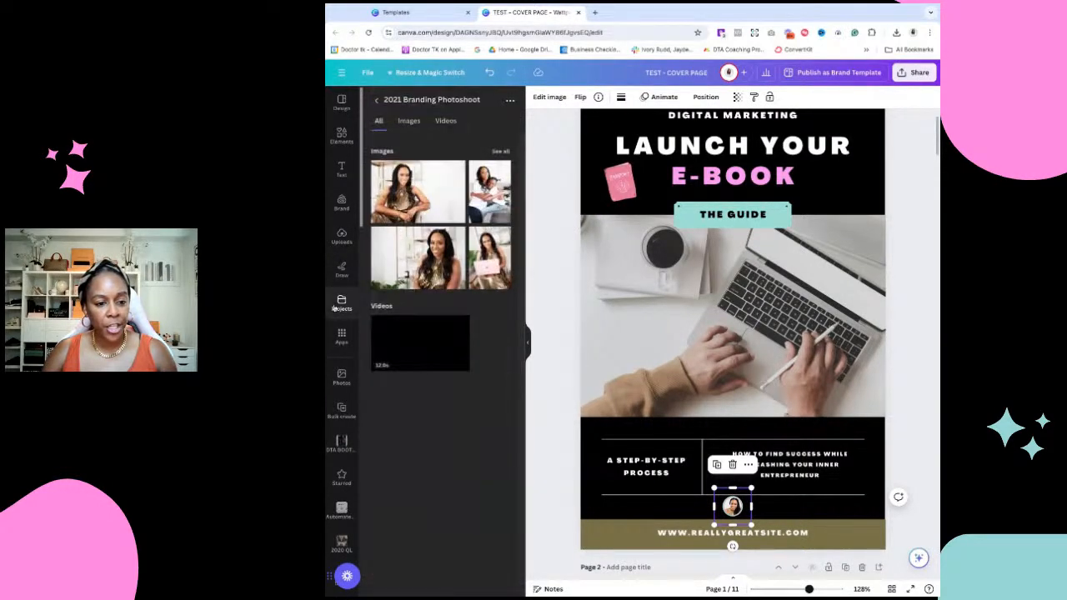
left_click(407, 121)
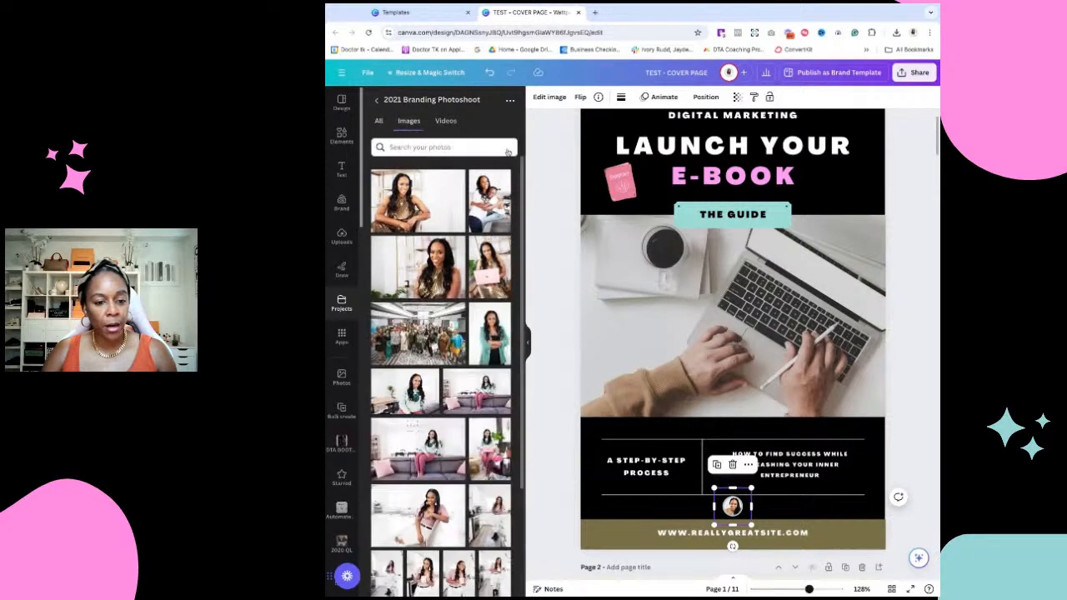
scroll(456, 389, "down", 10)
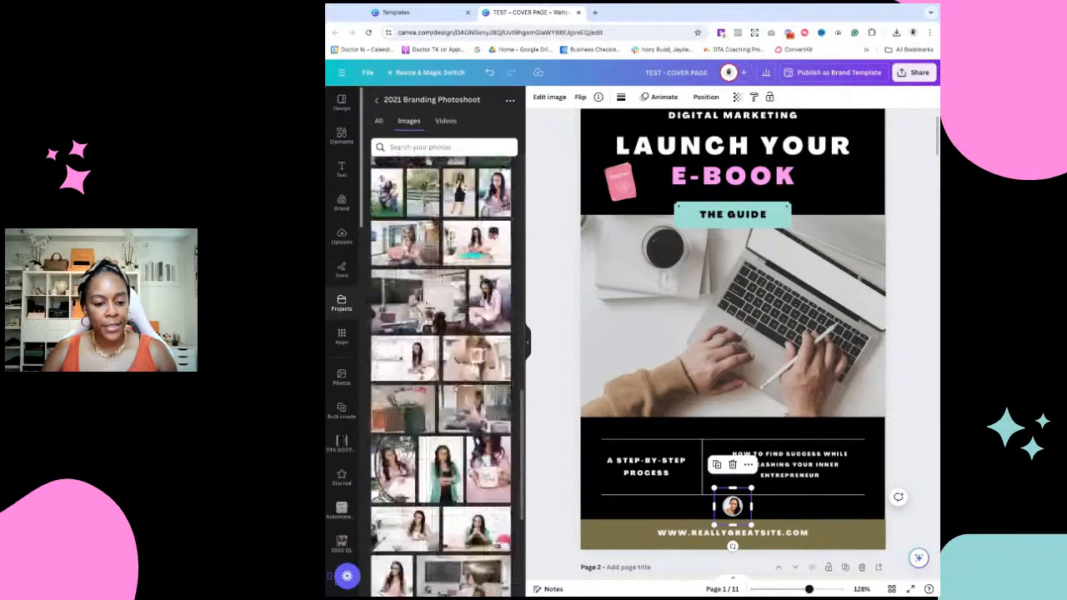
scroll(456, 389, "down", 5)
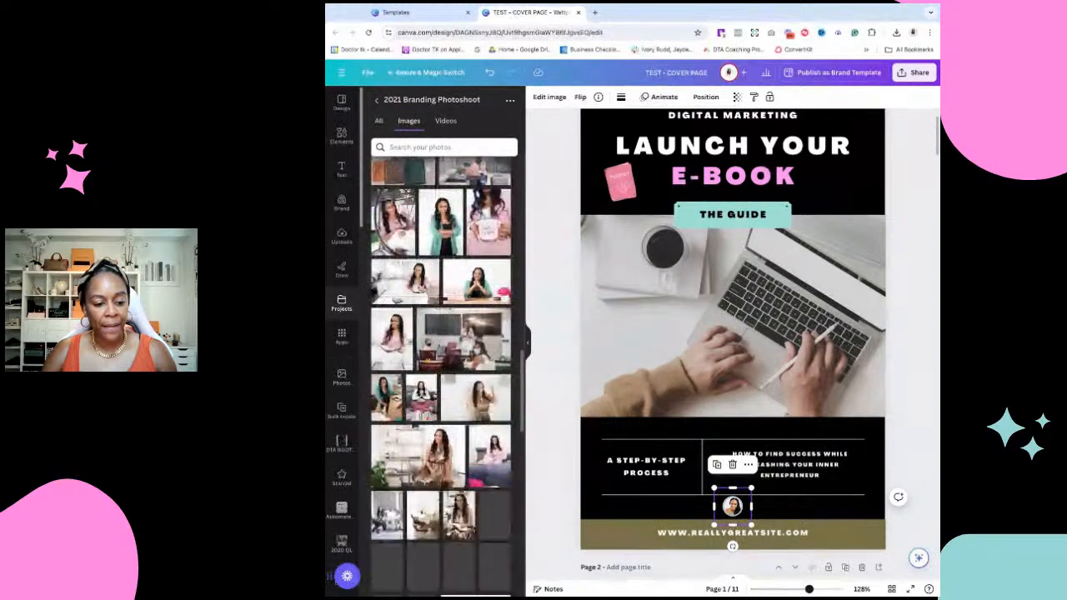
scroll(456, 389, "down", 5)
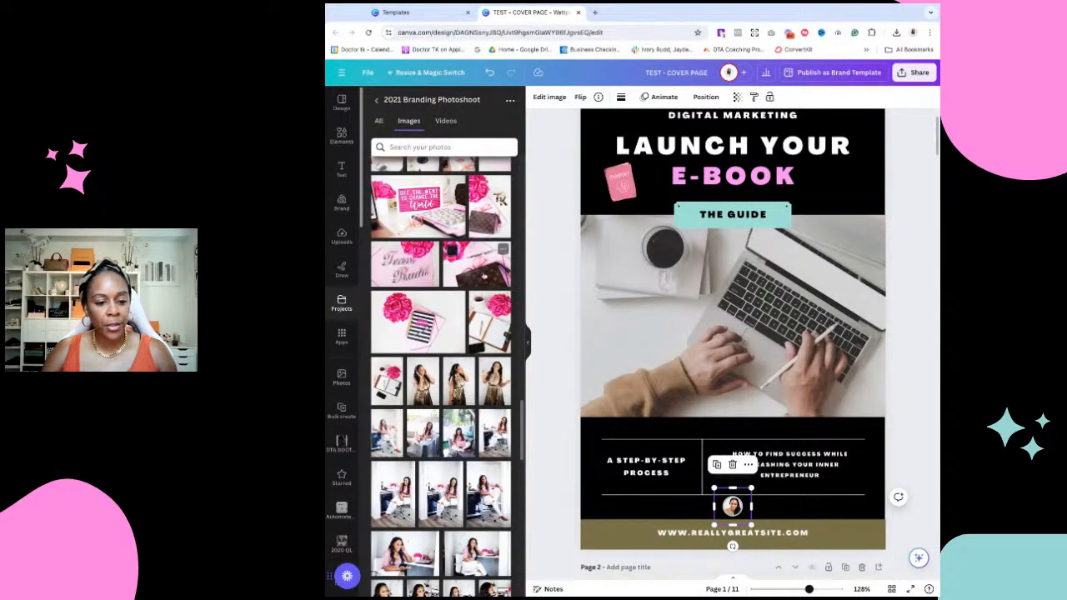
left_click_drag(476, 265, 770, 378)
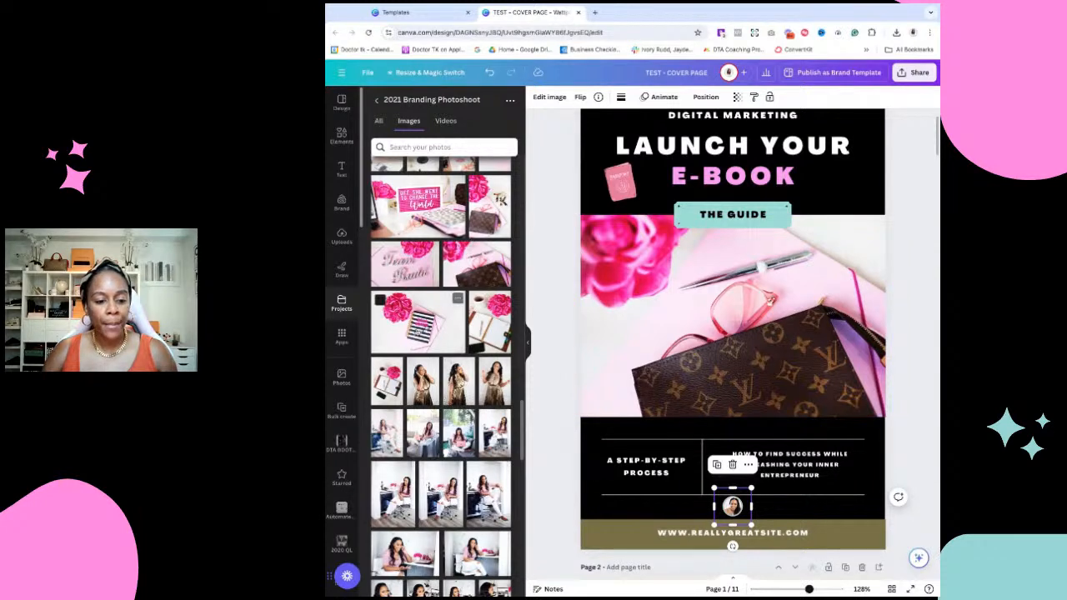
left_click_drag(418, 331, 709, 326)
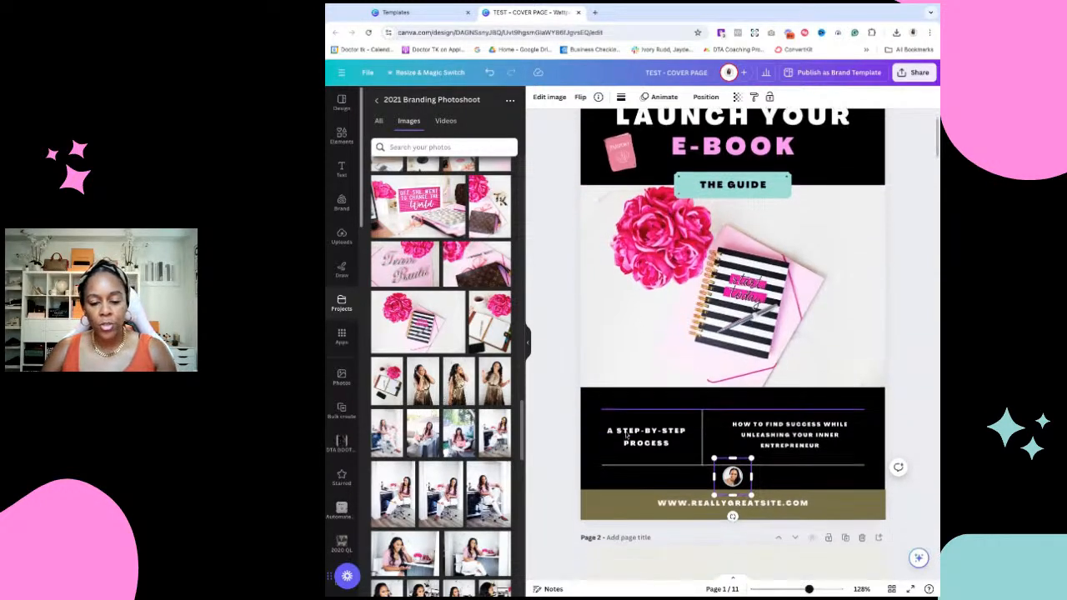
Open the website address text in the cover's footer band for editing
scroll(623, 435, "down", 2)
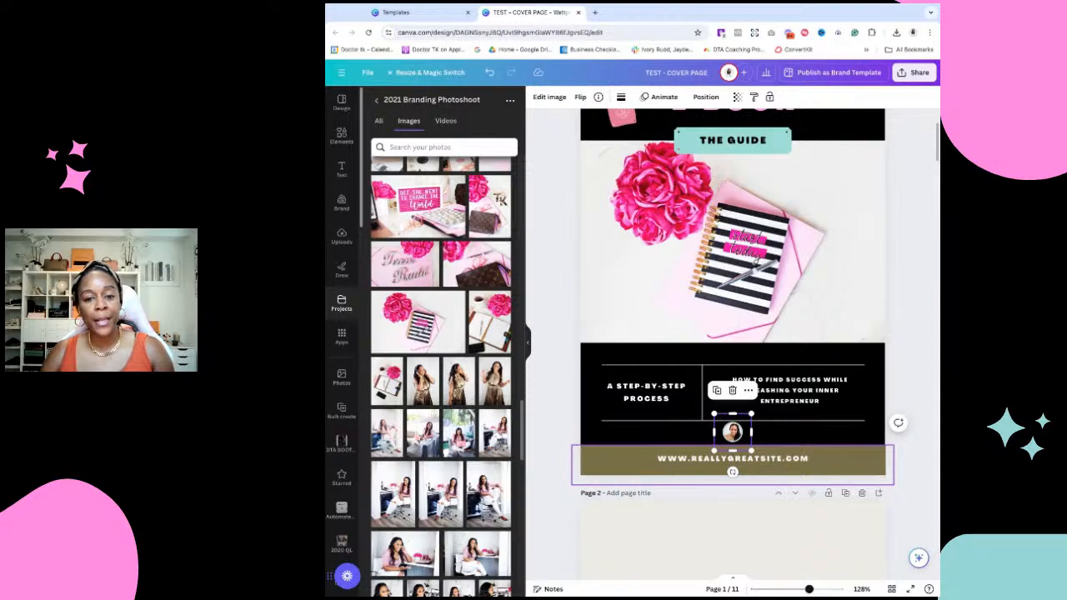
left_click(693, 458)
double_click(693, 458)
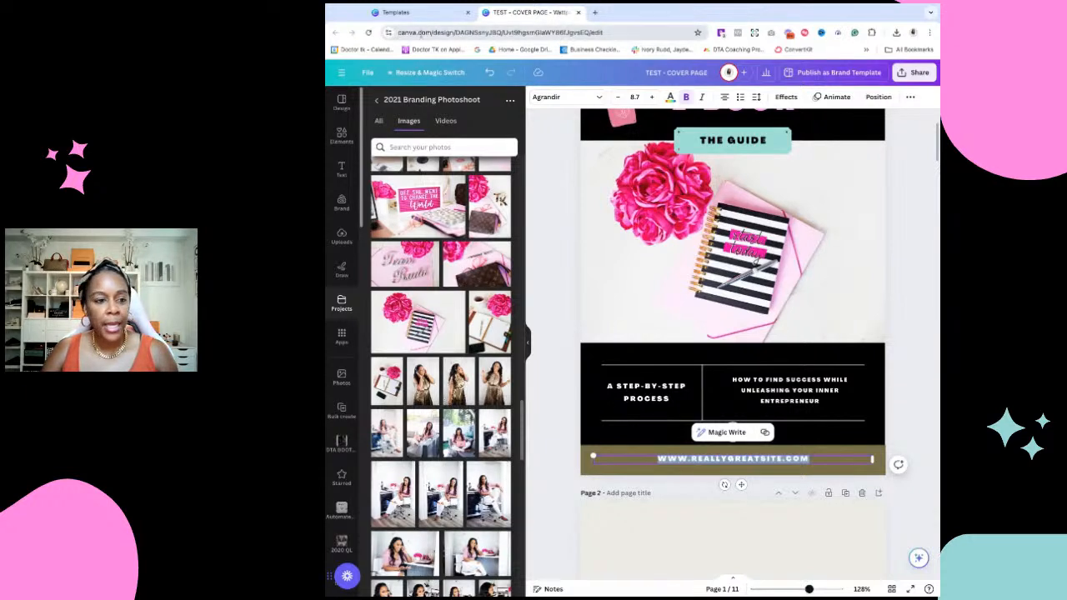
Close the UGC guidebook template preview and search the Canva templates for "ebook multiple pages"
left_click(422, 17)
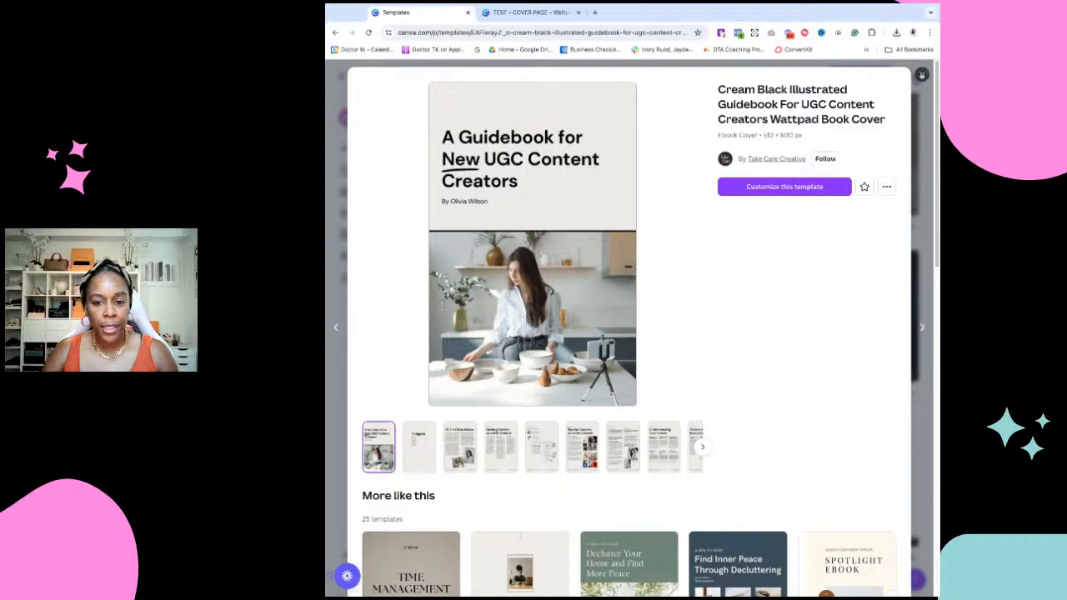
left_click(922, 74)
scroll(771, 190, "up", 5)
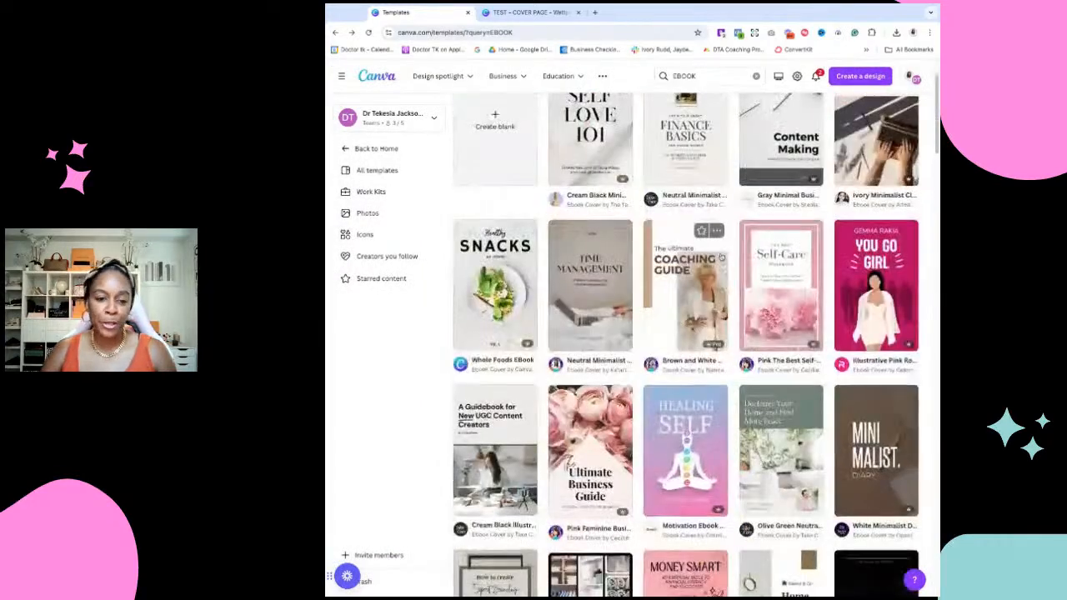
left_click(707, 81)
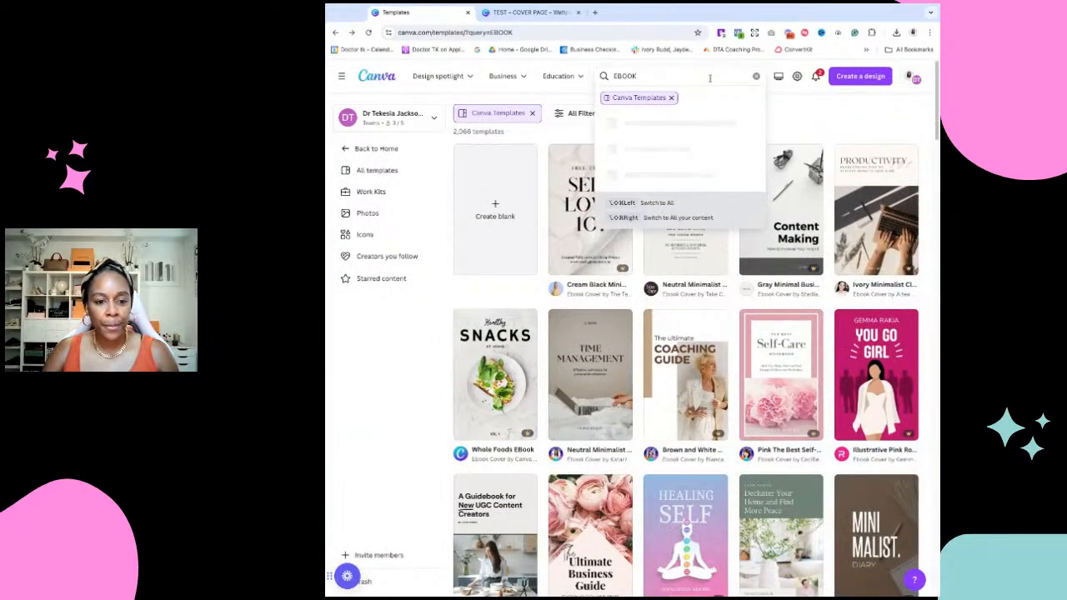
key("super+a")
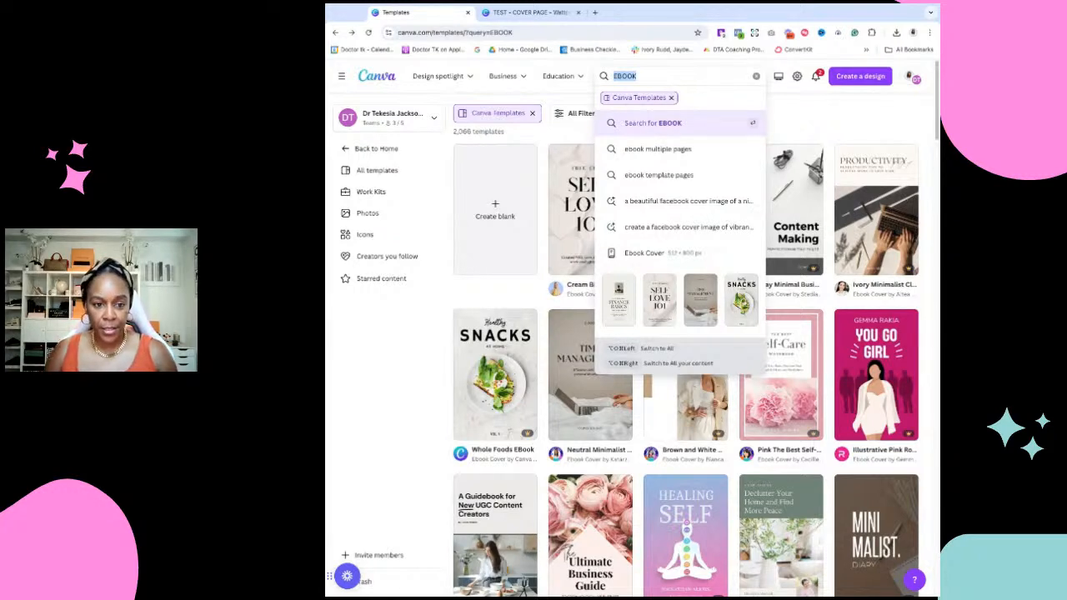
left_click(645, 152)
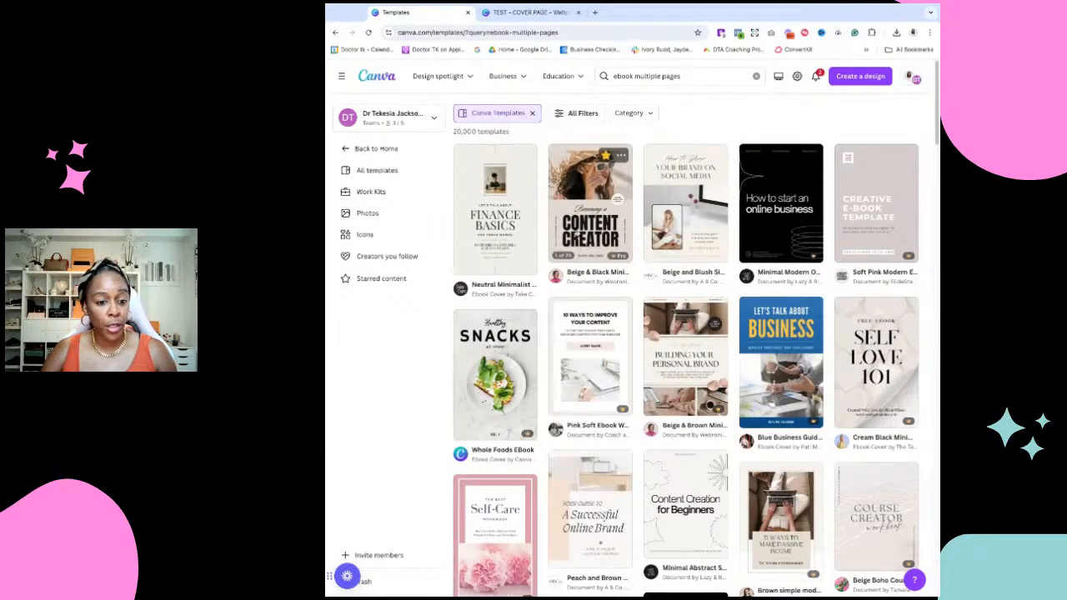
Preview the pages of the Beige & Black Minimalist Content Creator Ebook template through to the last one, and close the preview
left_click(579, 238)
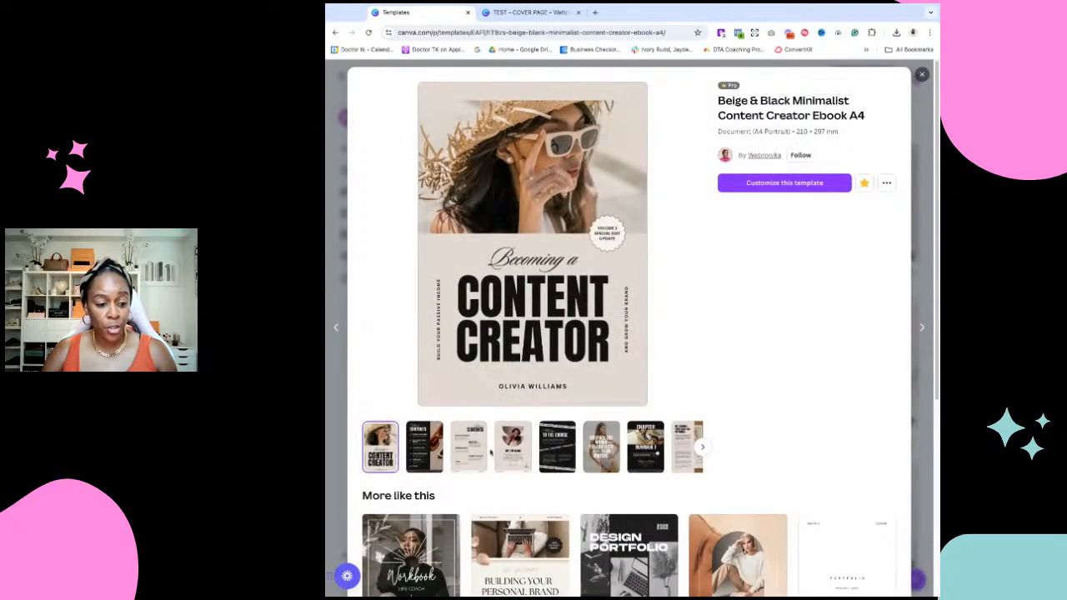
left_click(702, 446)
left_click(703, 446)
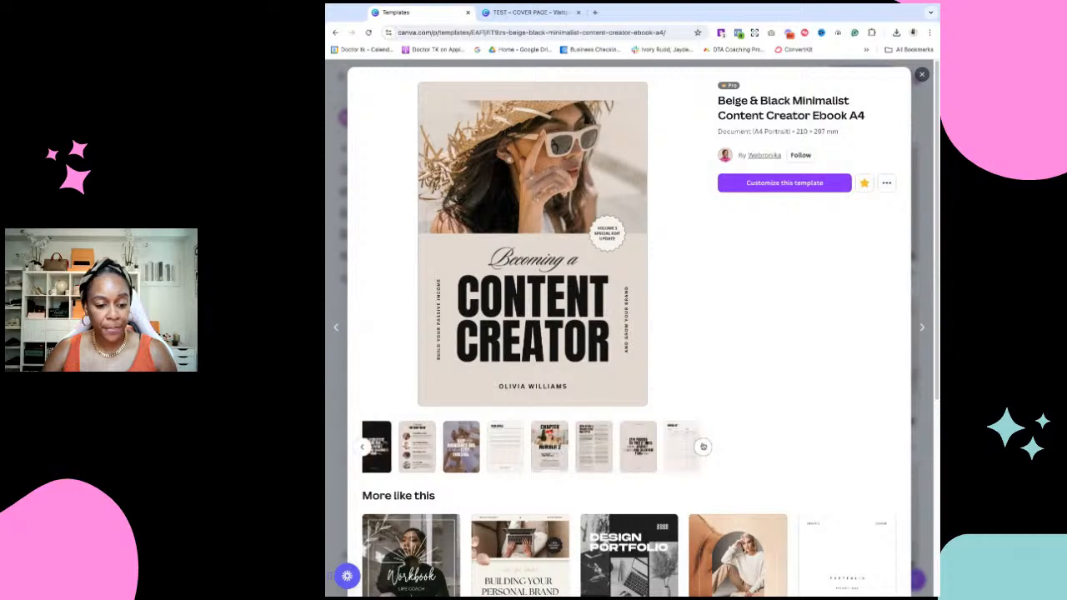
left_click(702, 447)
left_click(698, 447)
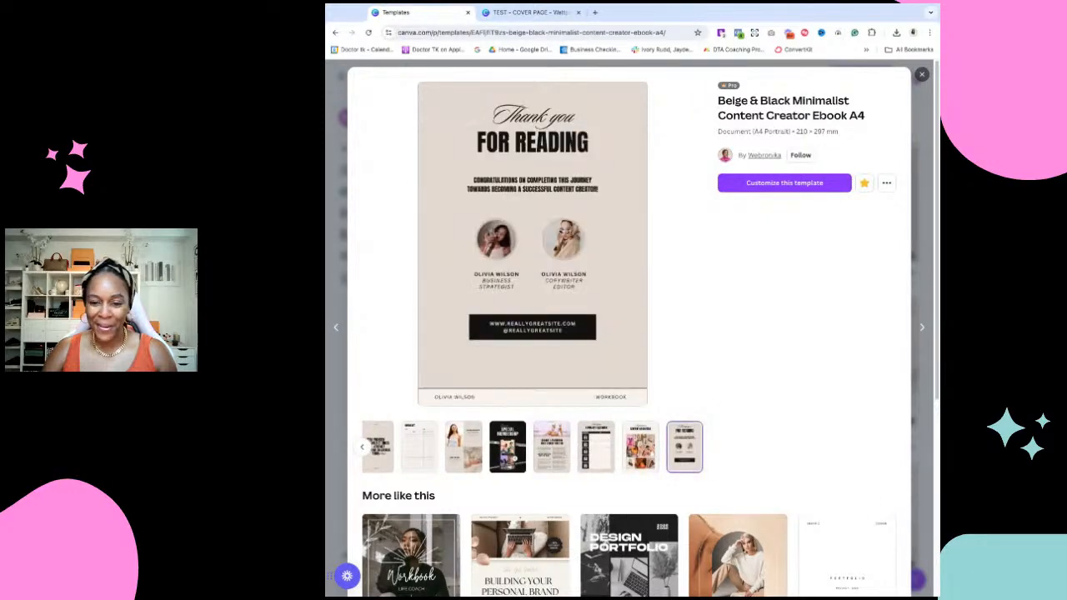
left_click(923, 76)
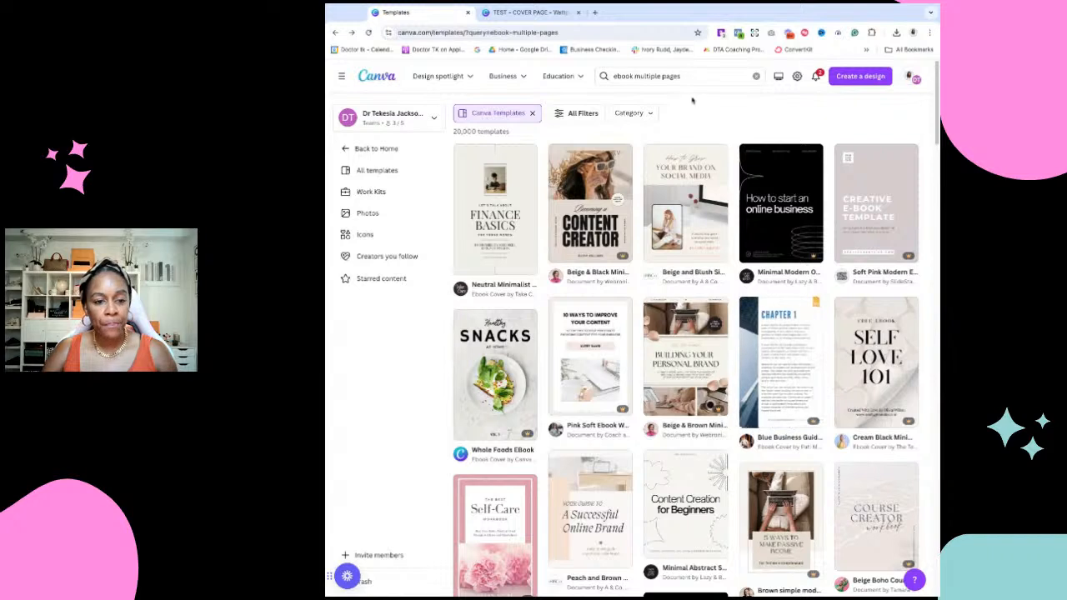
Search the templates for "ebook CHECKLIST" and preview the Simple Checklist Onboarding Service Guide template
double_click(647, 75)
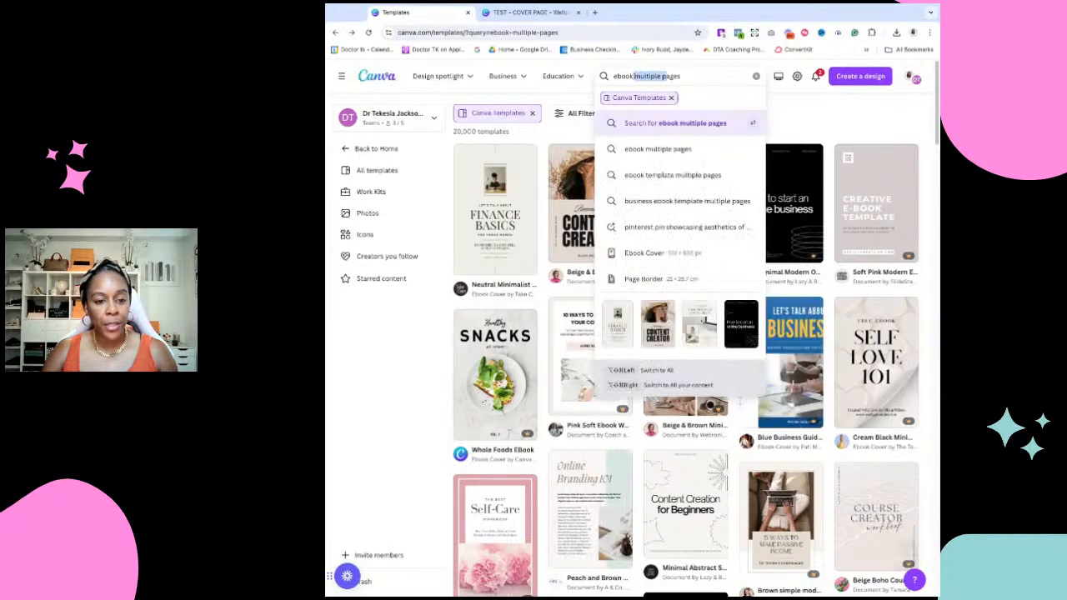
left_click_drag(667, 76, 681, 76)
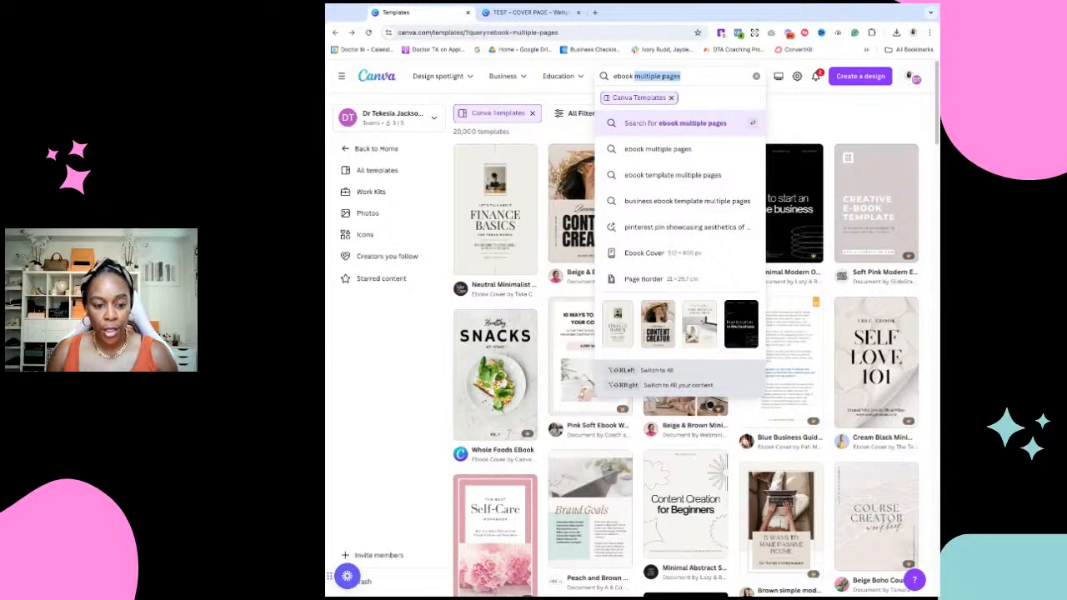
type("CHECKLIST")
key("Return")
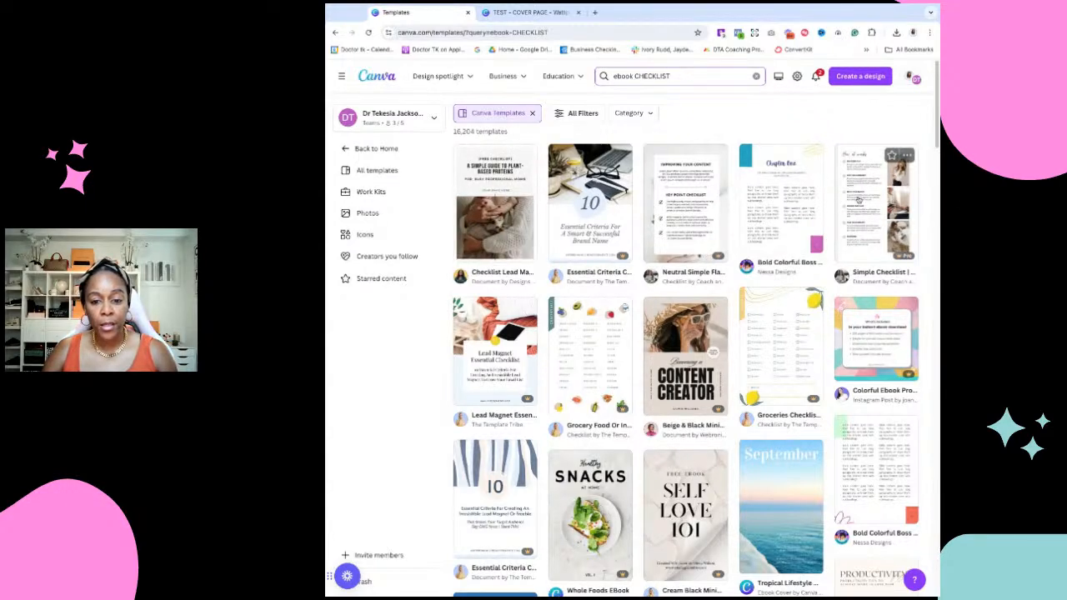
left_click(860, 200)
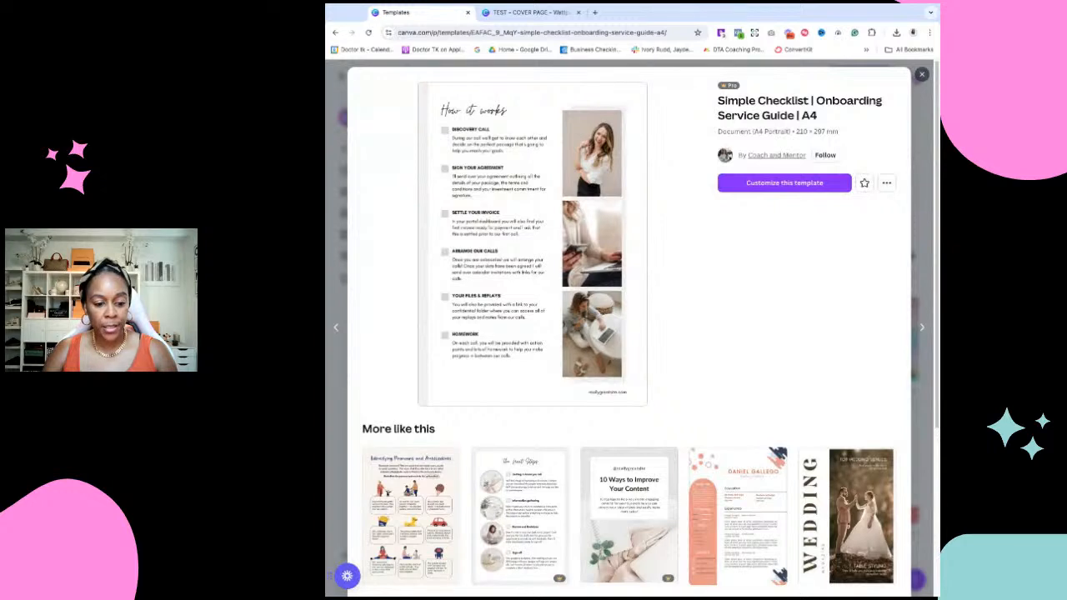
left_click(921, 75)
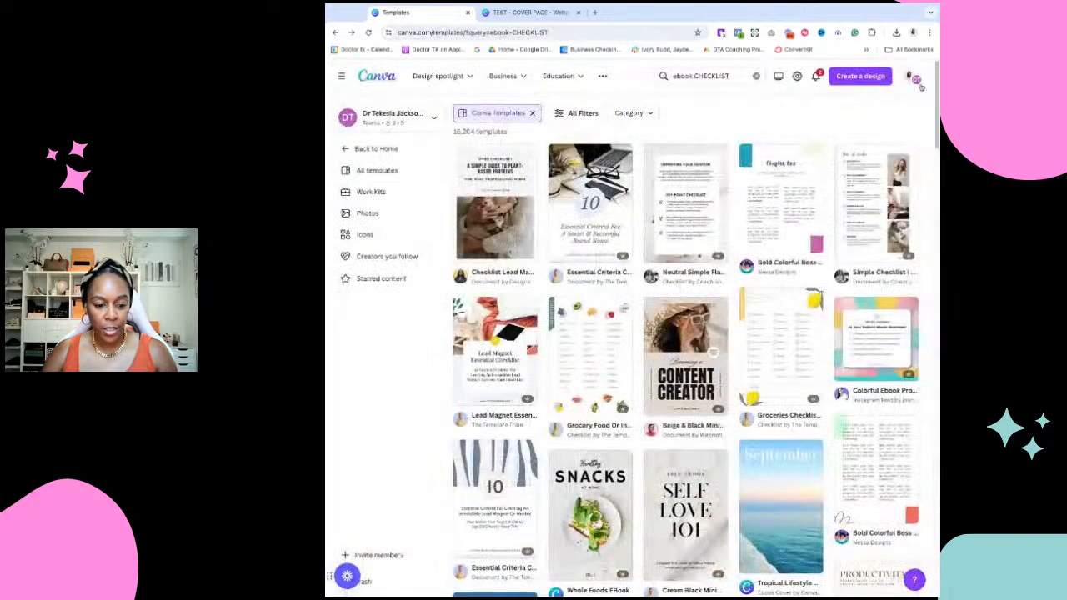
Search the templates for "CALENDAR"
left_click(702, 78)
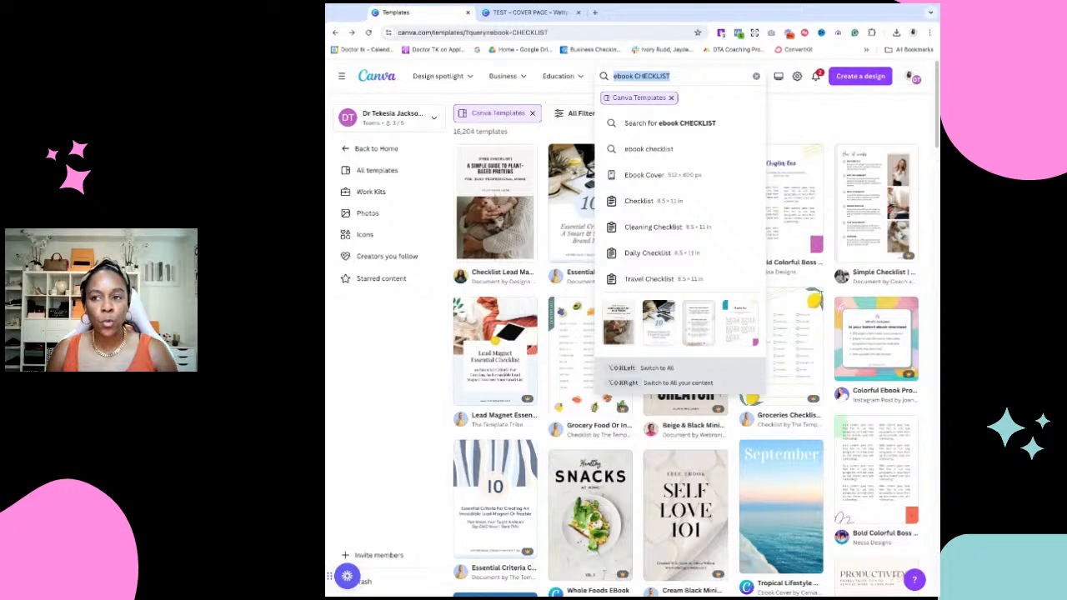
type("C")
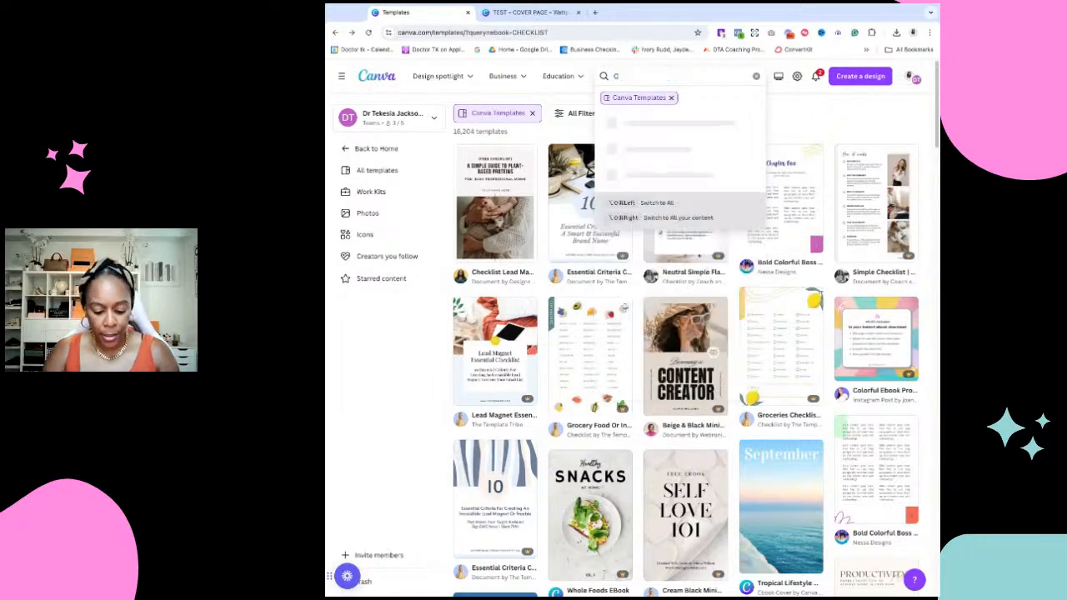
type("ALENDAR")
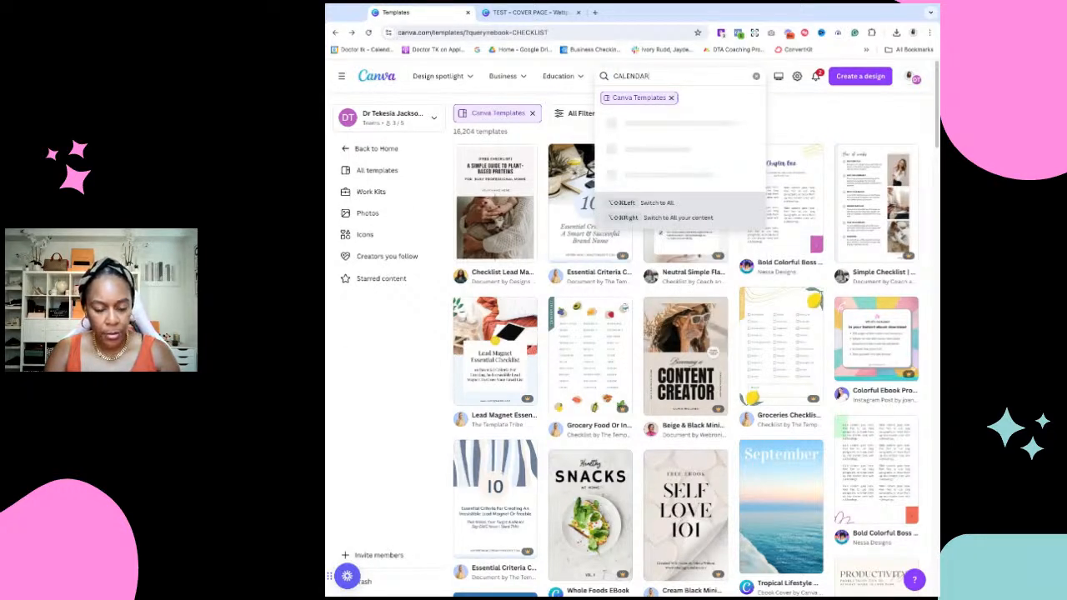
key("Return")
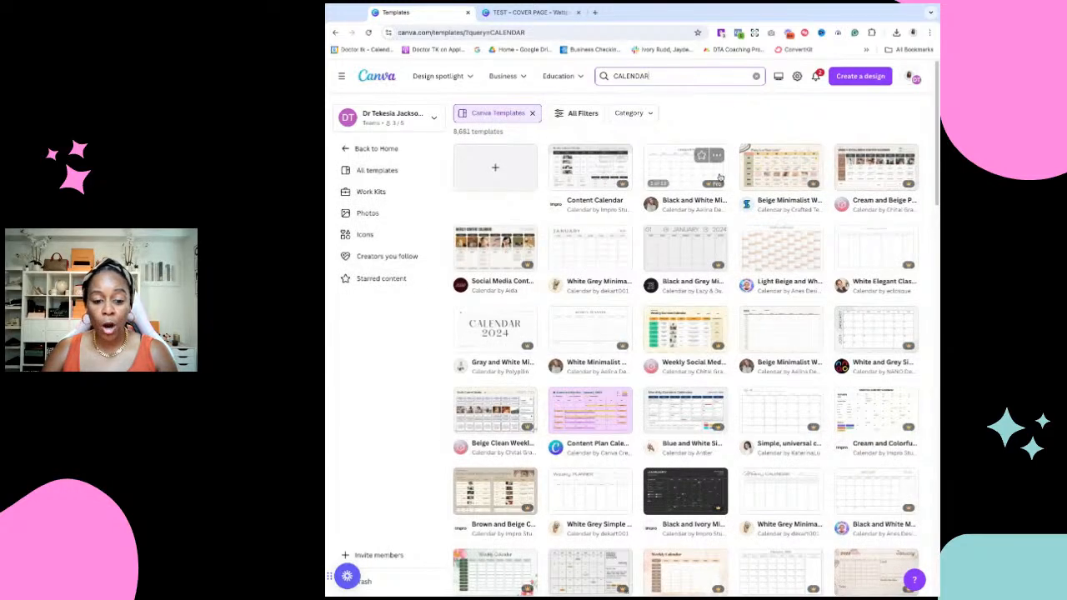
Narrow the template search to "VERTICAL CALENDAR"
left_click(615, 75)
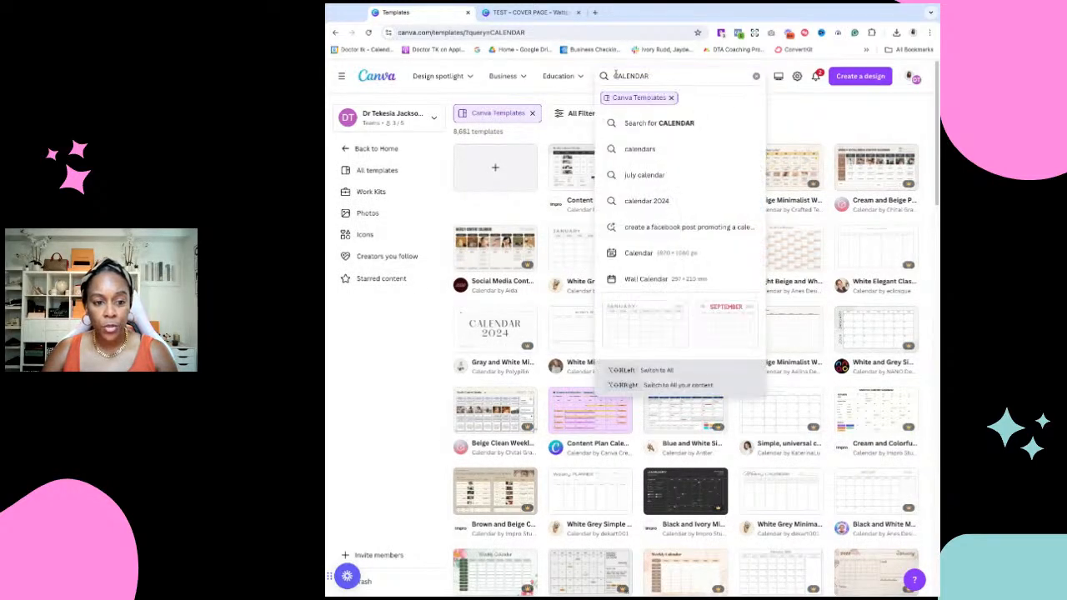
type("VERTICAL")
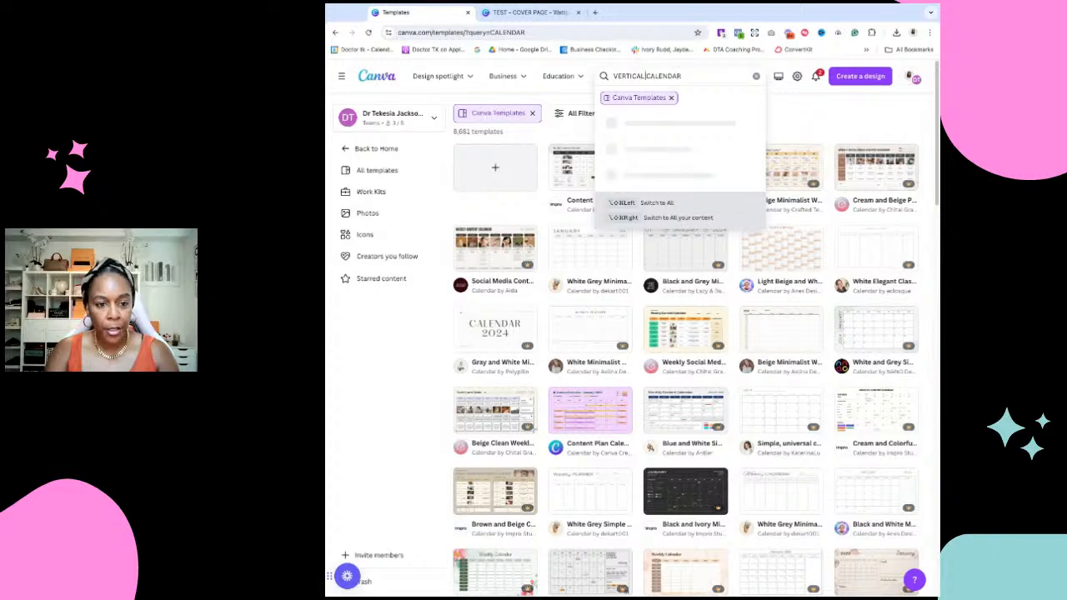
key("Return")
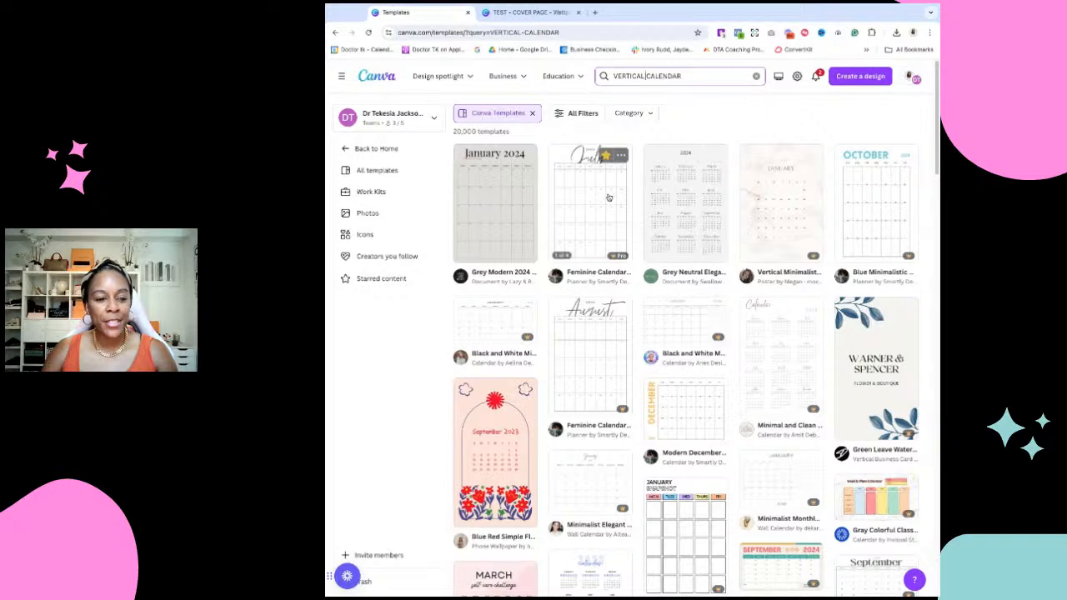
Create a new design from the Feminine Calendar August 2024 Monthly Planner template, and check it against the ebook design
left_click(598, 369)
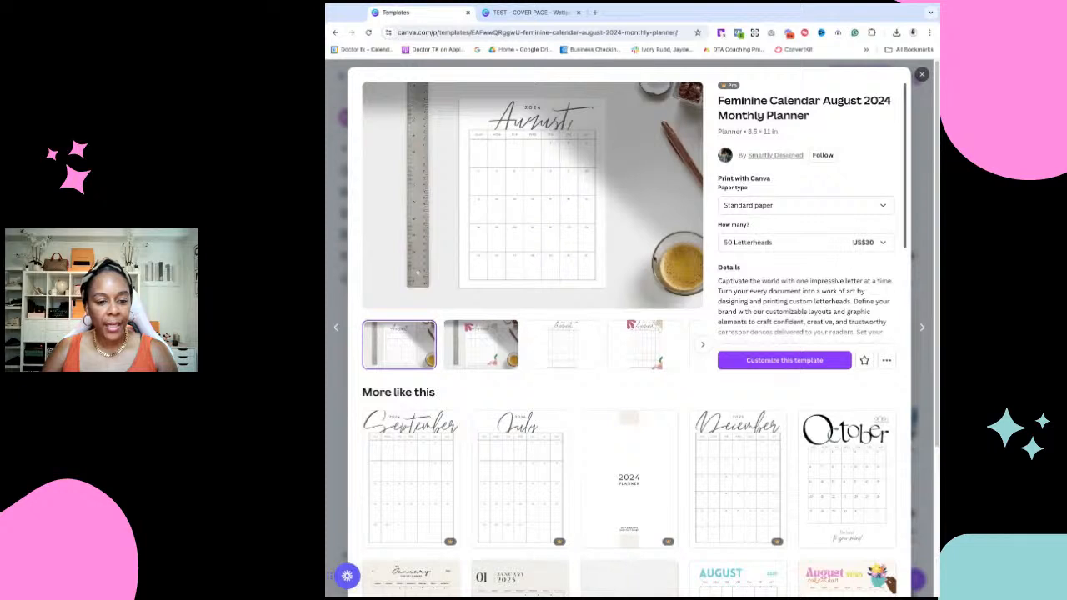
left_click(784, 360)
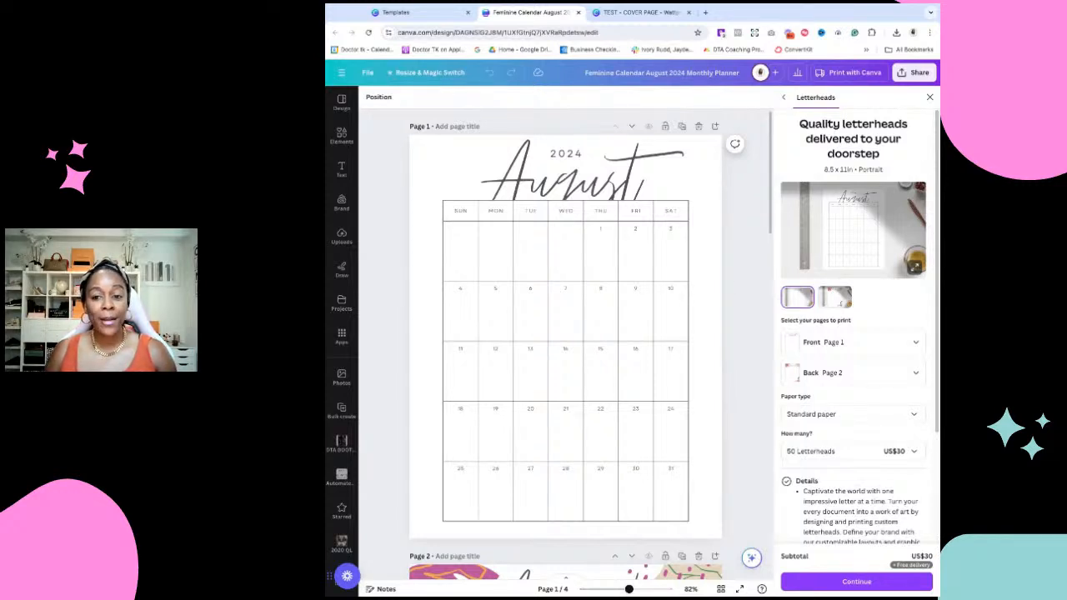
left_click(621, 13)
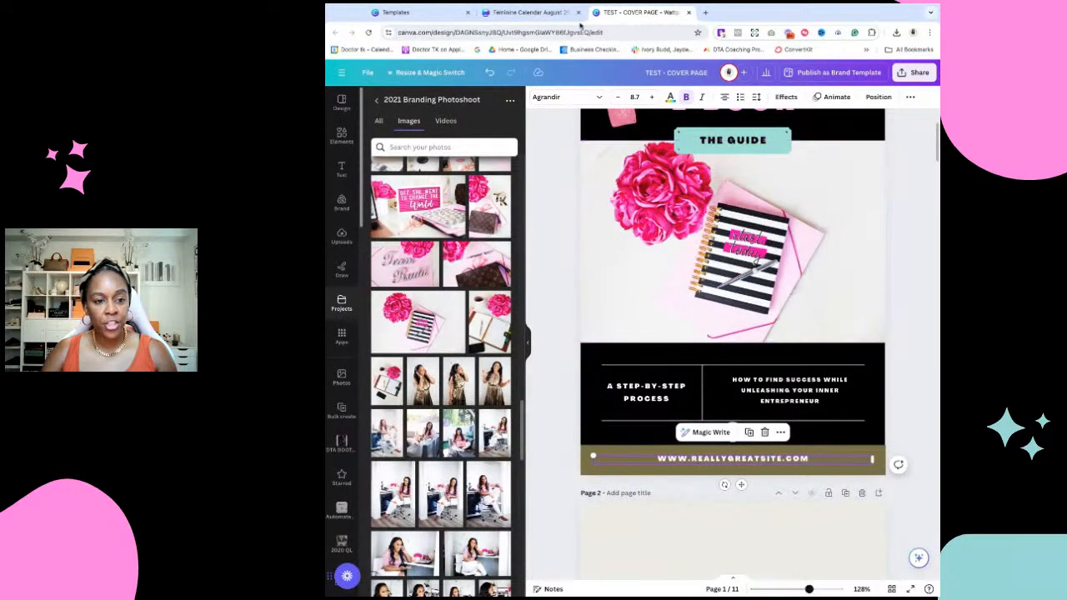
left_click(522, 12)
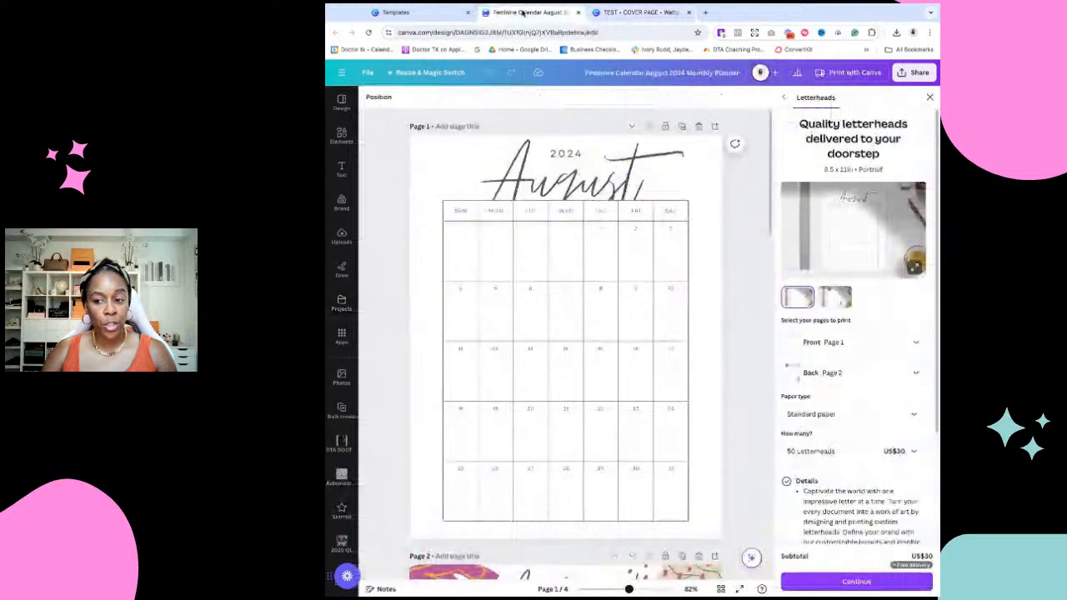
Copy the floral August page 2 from the calendar design and paste it after the cover page of the ebook design
left_click(631, 12)
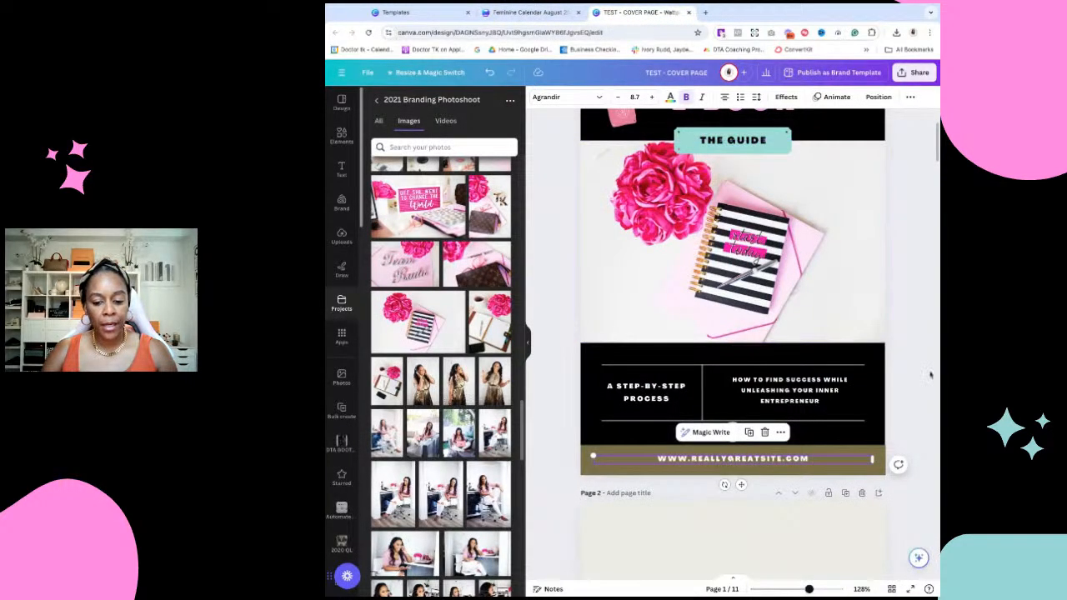
left_click(892, 588)
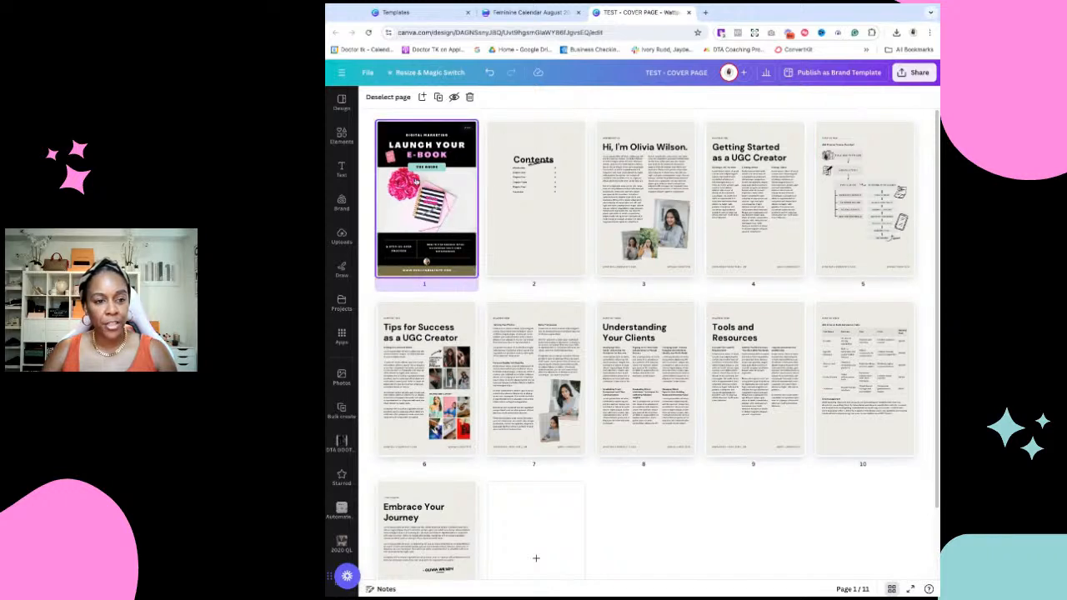
left_click(529, 13)
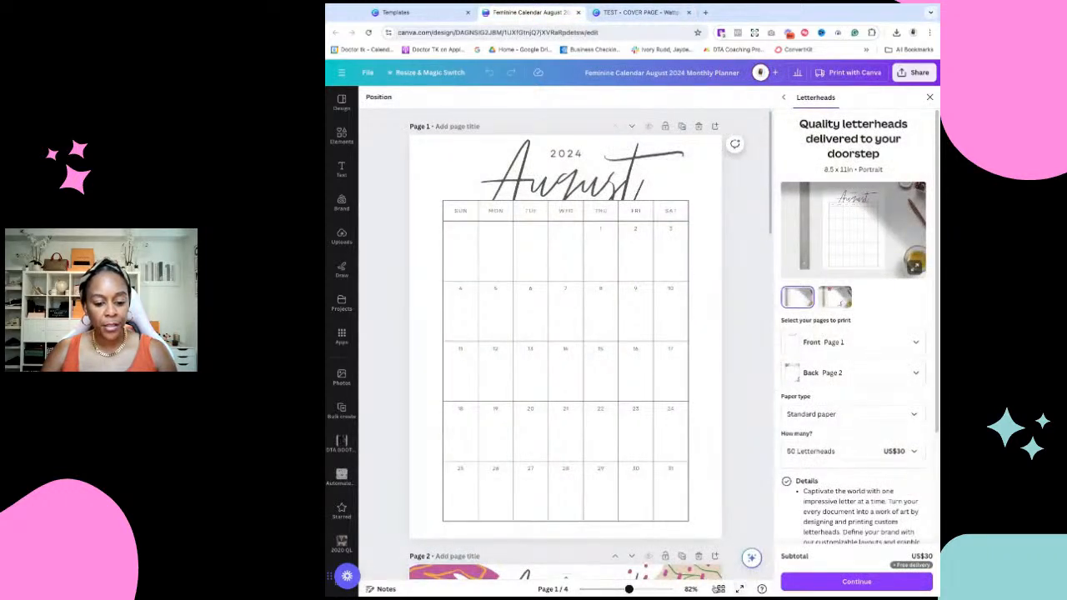
left_click(719, 588)
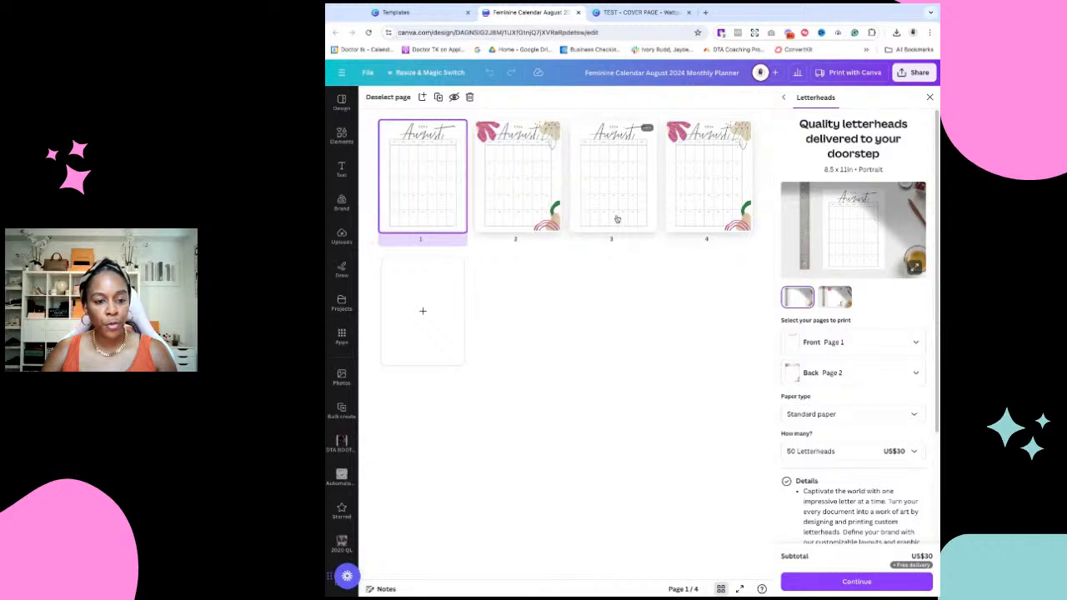
left_click(508, 187)
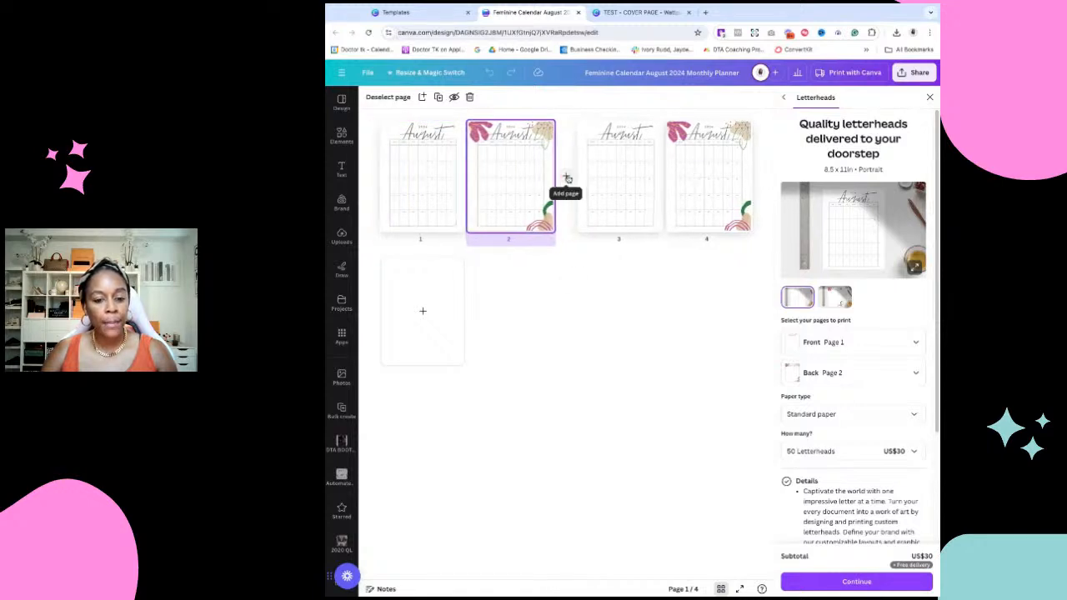
right_click(510, 188)
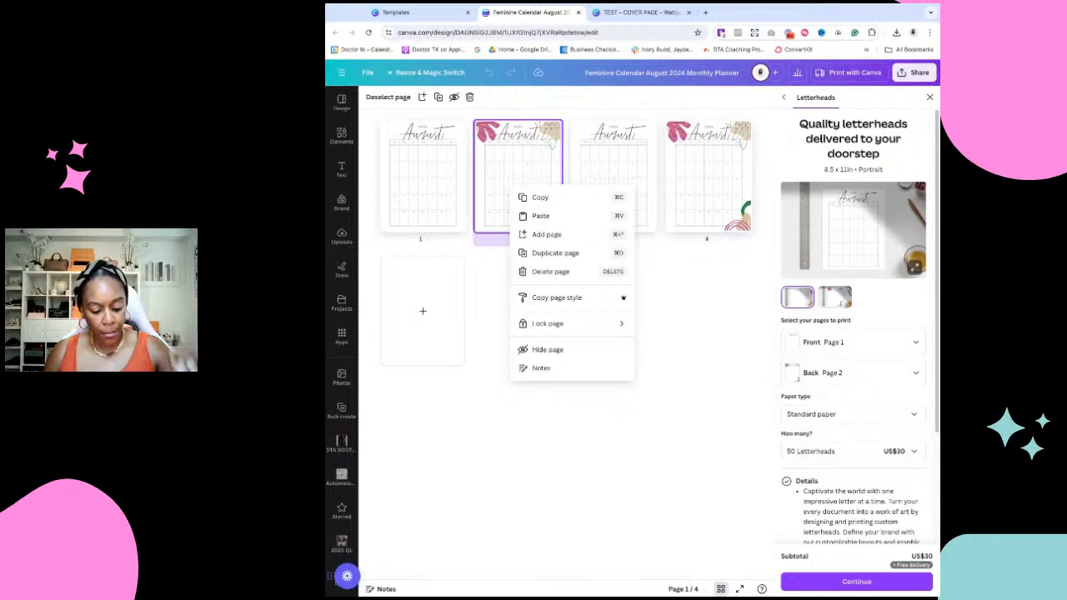
left_click(554, 201)
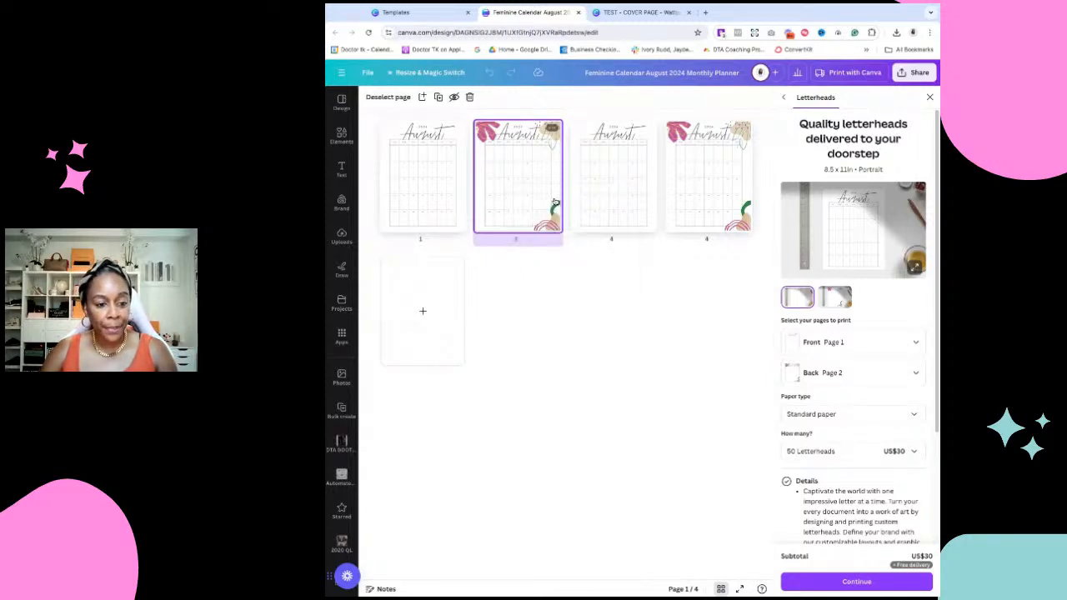
left_click(638, 11)
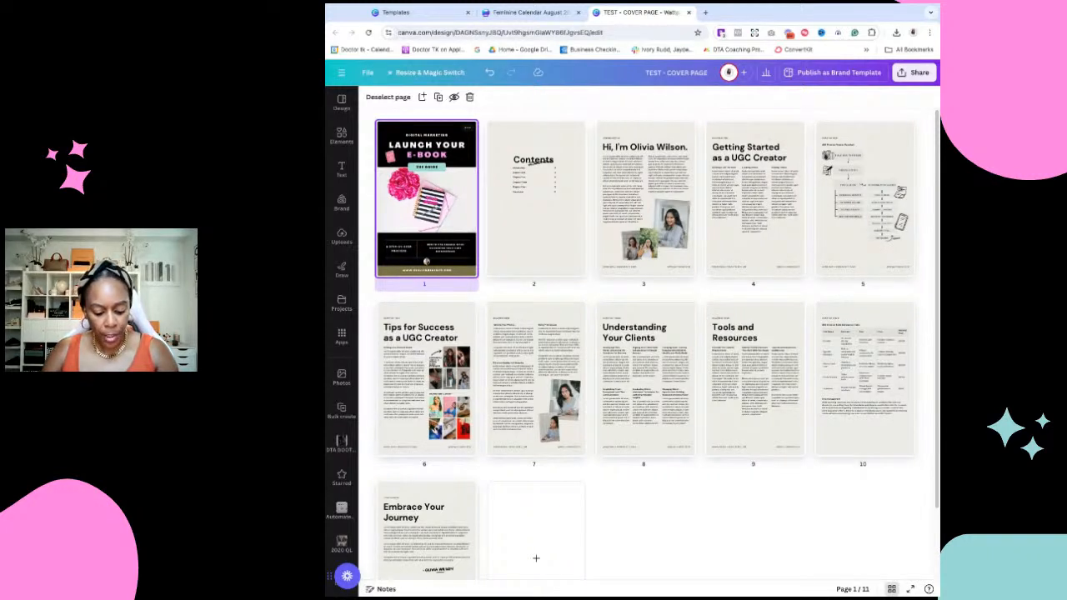
key("ctrl+v")
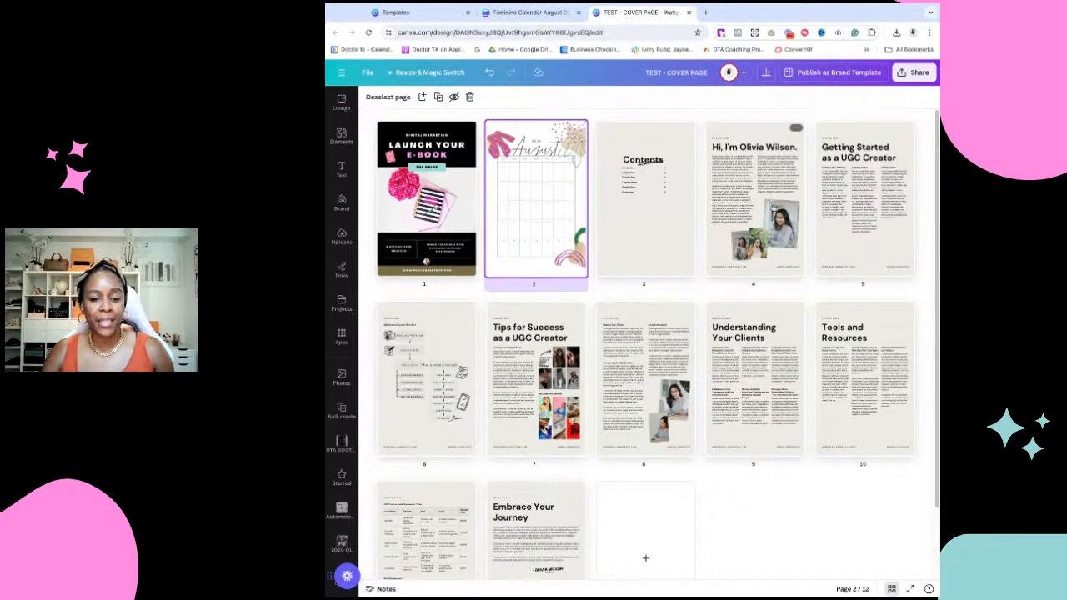
Shrink the large portrait photo on the ebook's introduction page and place it just below the second text column
double_click(771, 204)
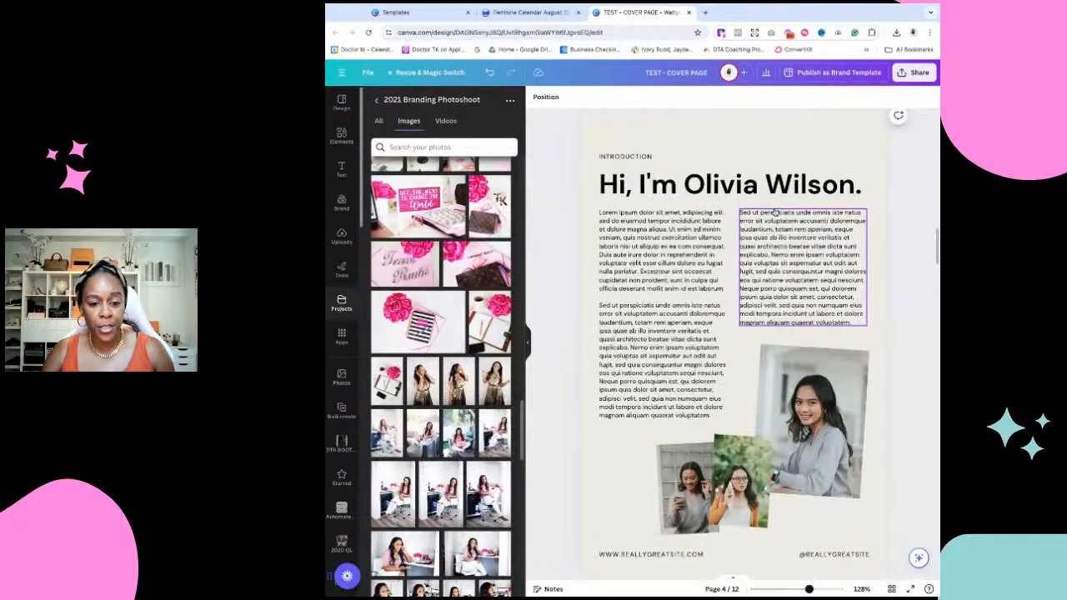
left_click(819, 394)
left_click_drag(819, 394, 836, 381)
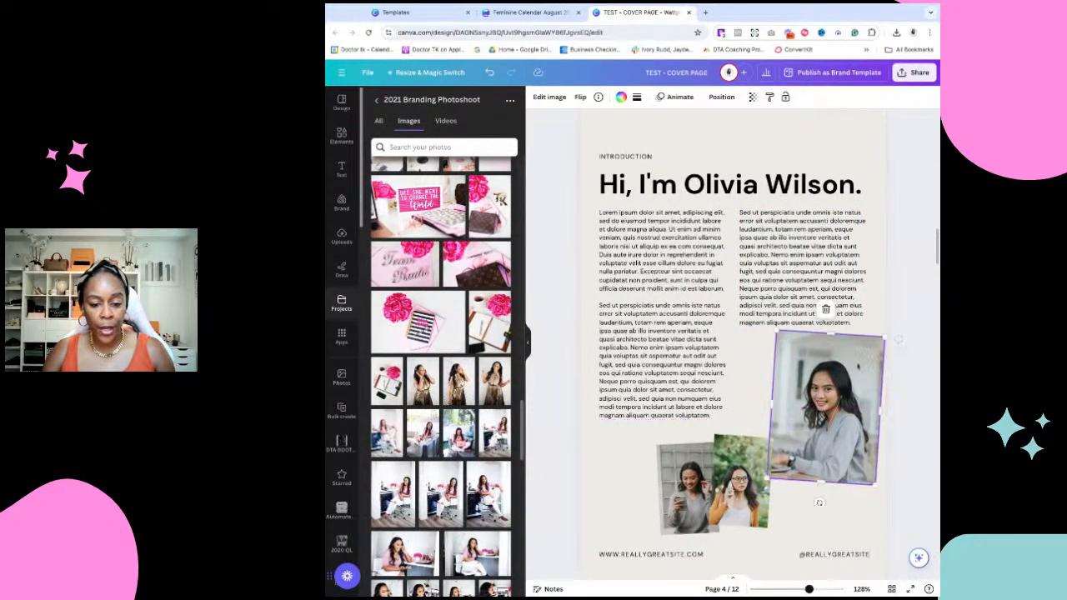
left_click_drag(883, 336, 860, 358)
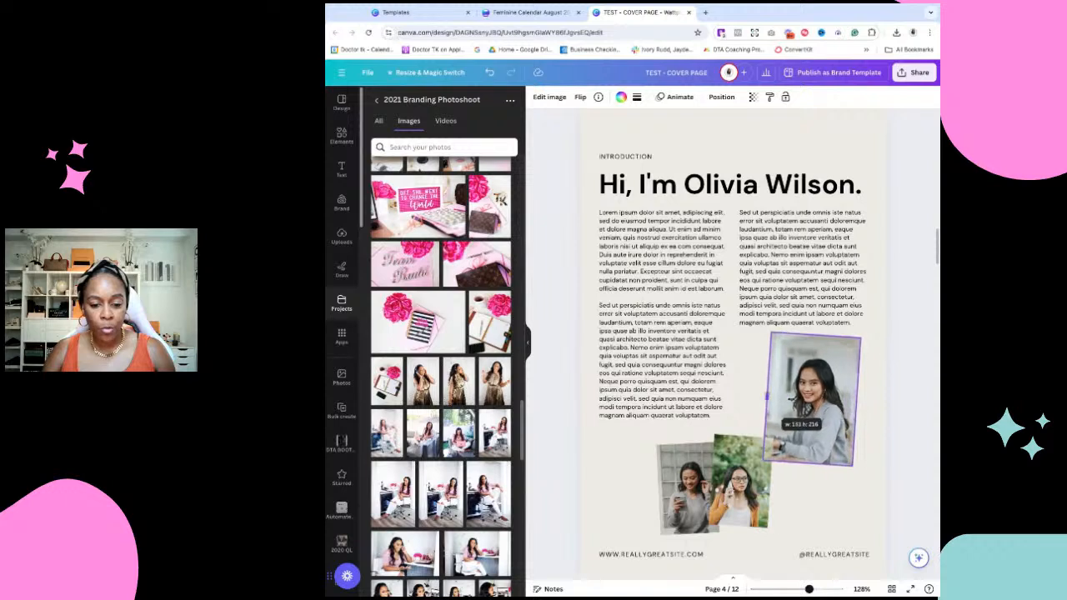
left_click_drag(765, 396, 764, 397)
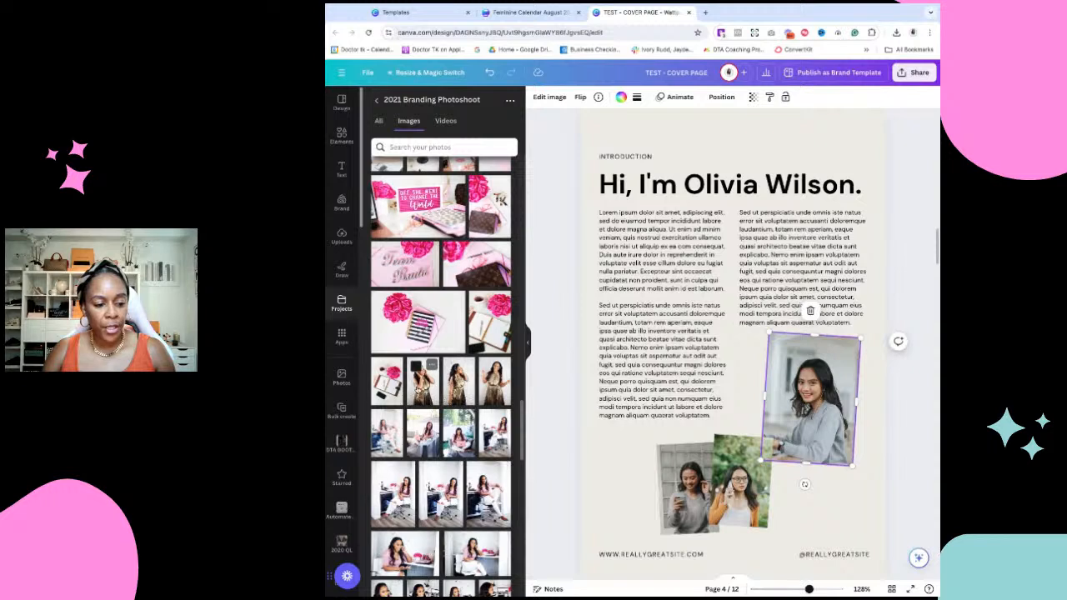
Replace the large portrait with the branding photo of the woman in a gold dress wearing headphones, and remove its background
left_click_drag(421, 375, 810, 400)
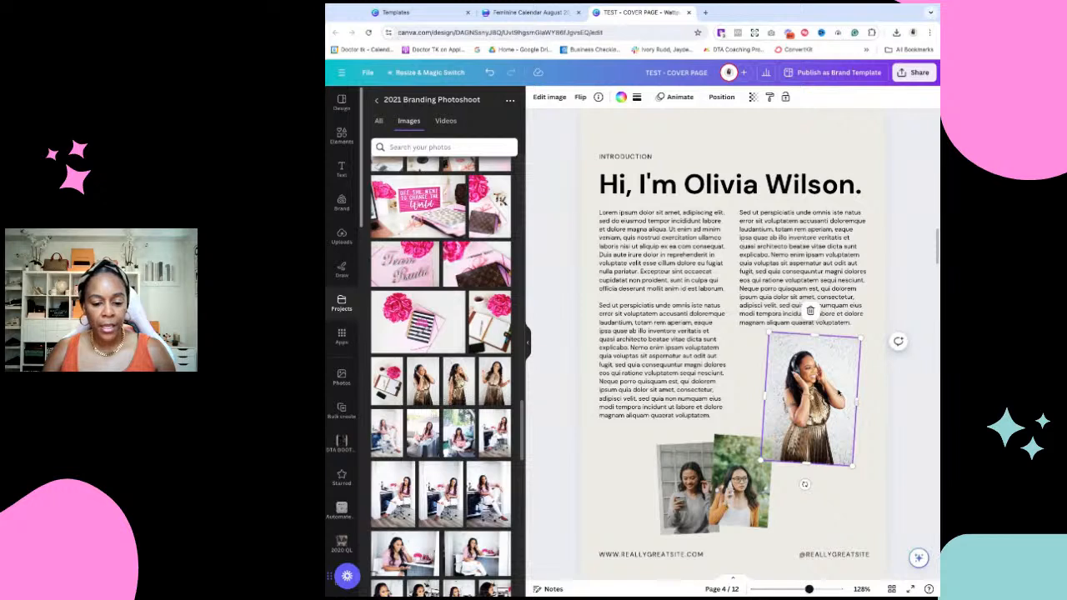
left_click(549, 97)
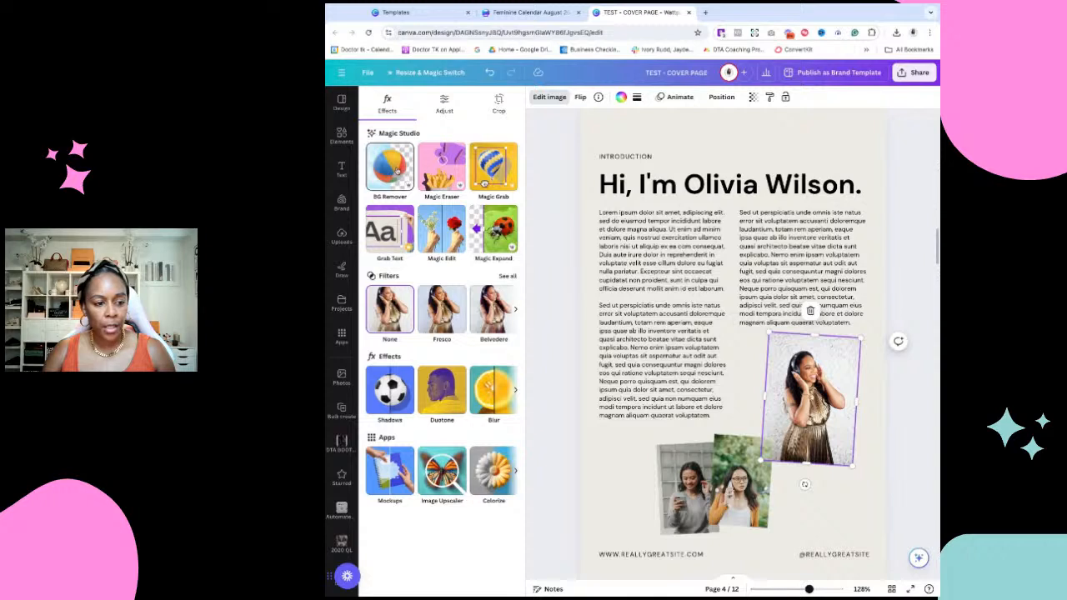
left_click(396, 169)
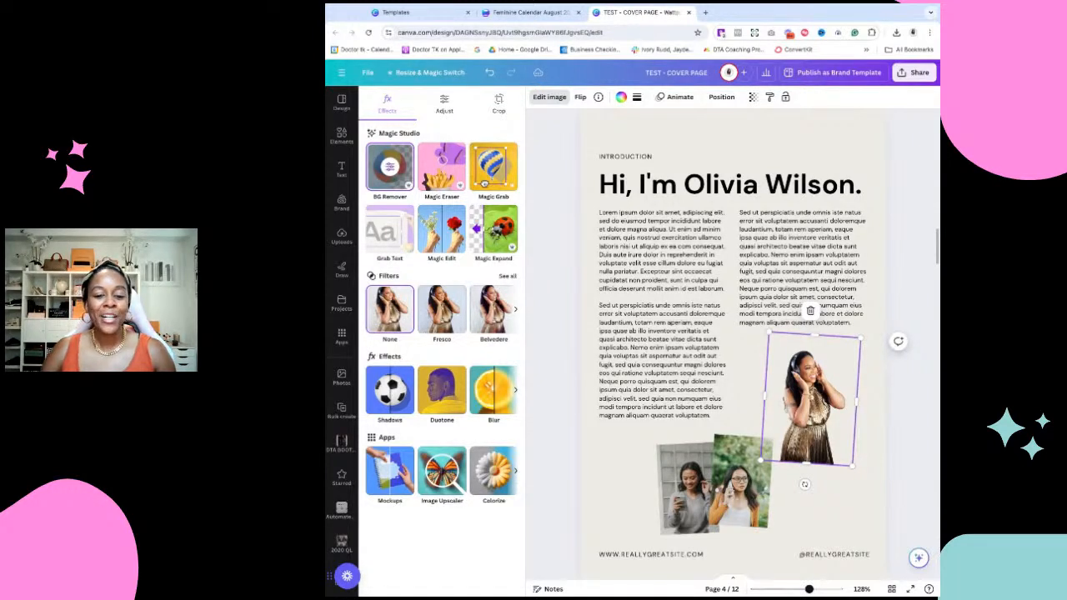
Delete the two small overlapping photos and their frames from the introduction page
left_click(733, 472)
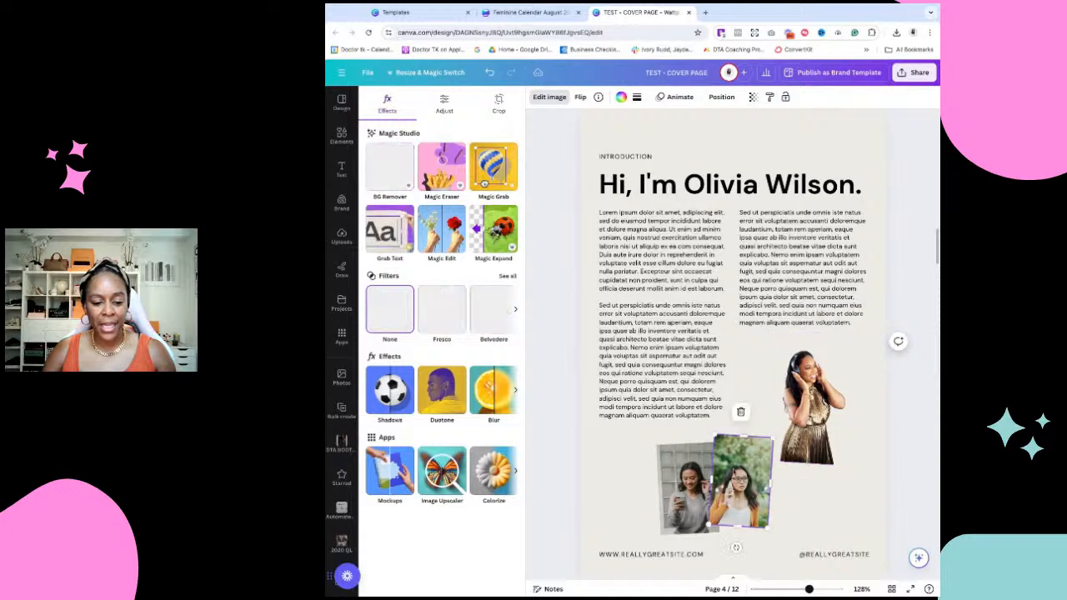
key("Delete")
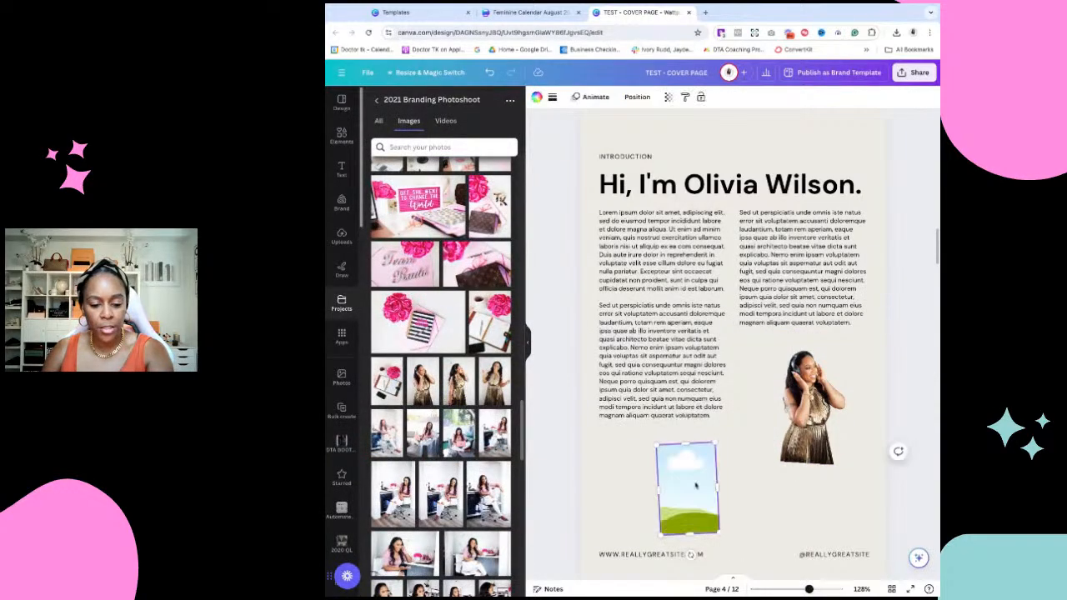
key("Delete")
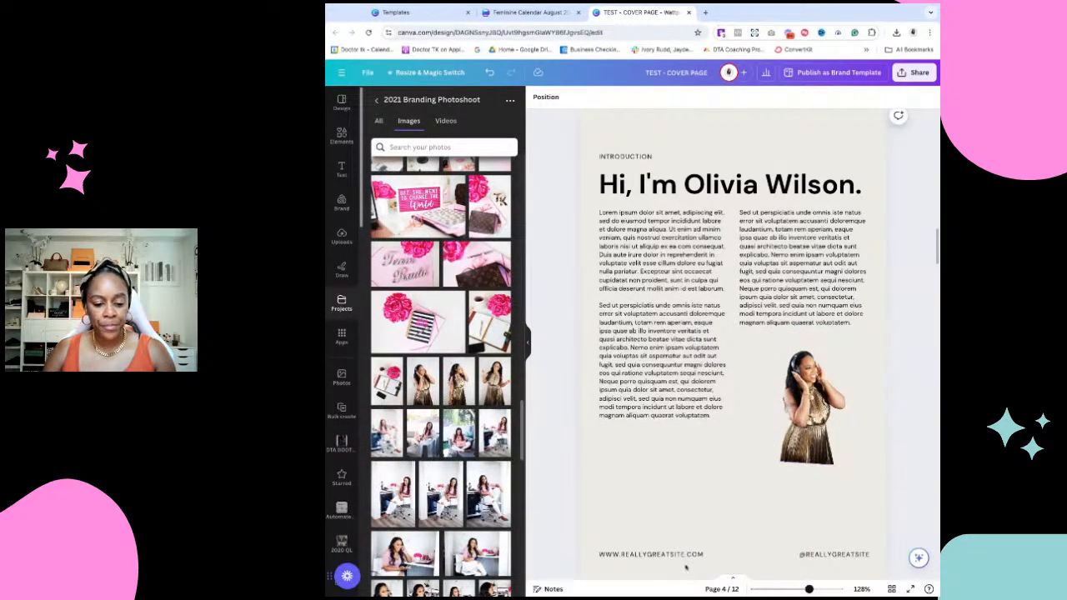
scroll(701, 541, "down", 1)
left_click(677, 537)
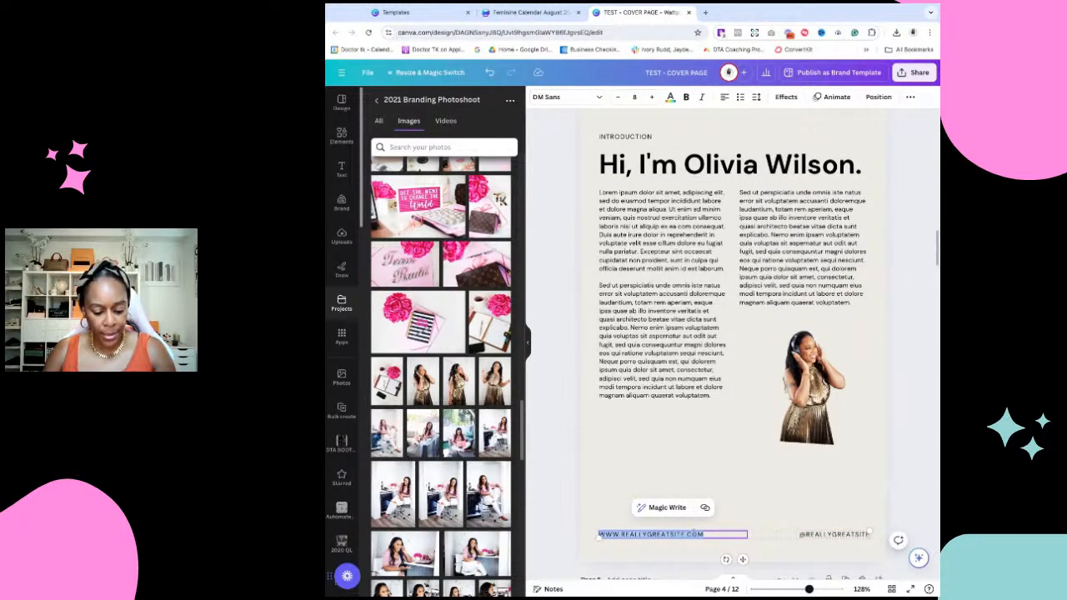
type("WWW")
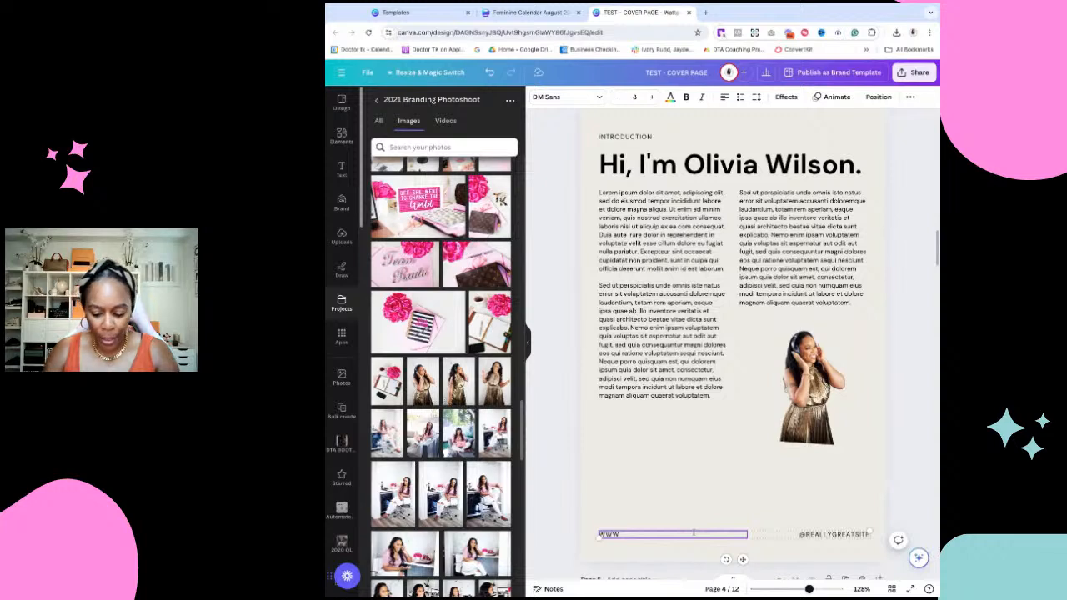
type(".DOCTORTK.COM DOCTORTK.COM")
double_click(830, 534)
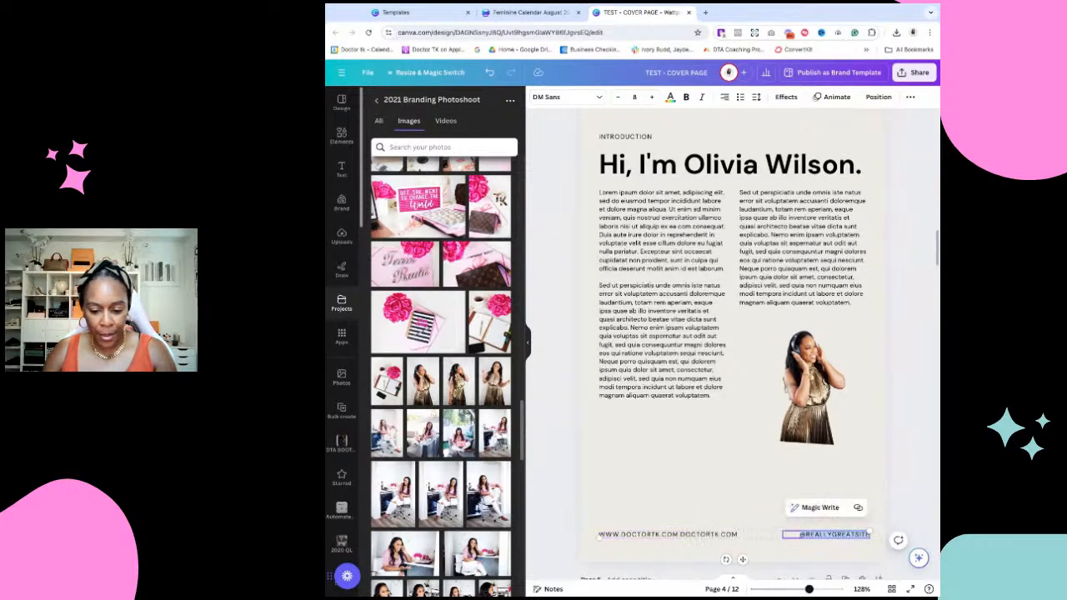
type("@DrTk")
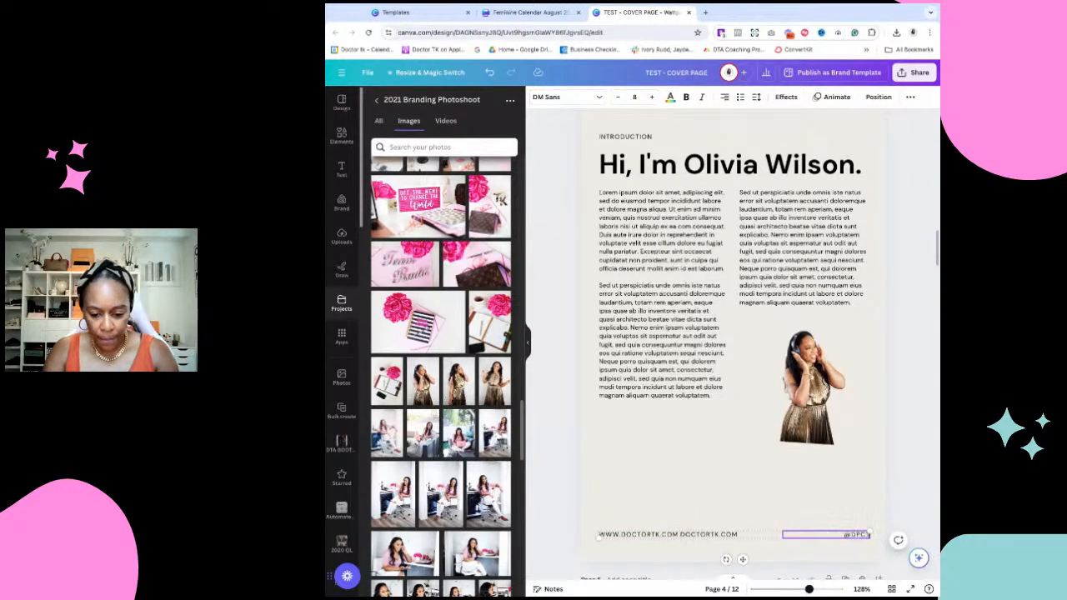
key("BackSpace")
key("BackSpace")
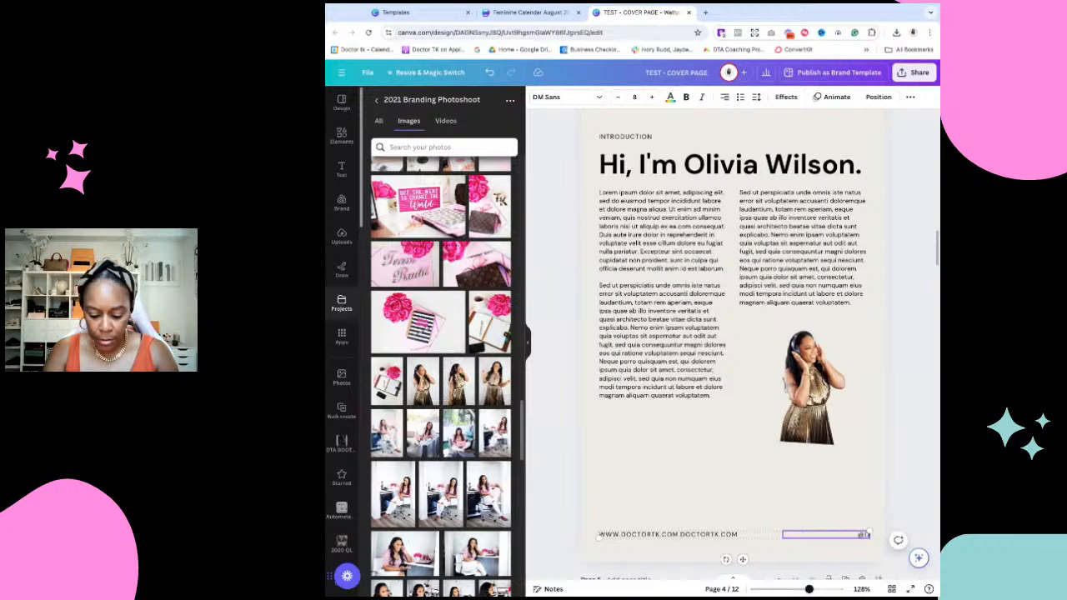
type("OCTORTKPSYCH")
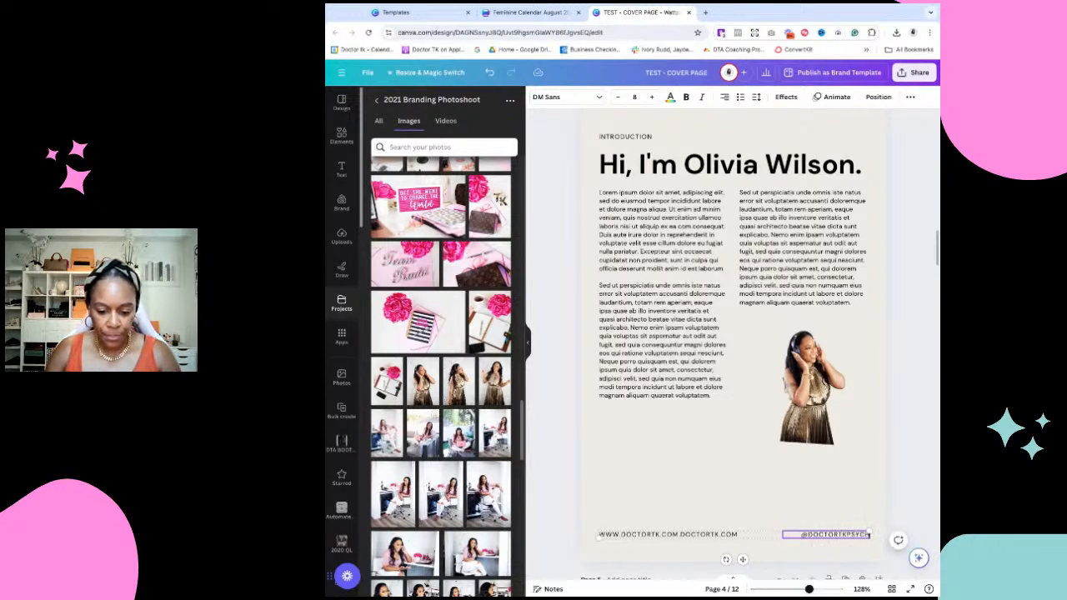
Enlarge the headphones cutout photo and position it to fill the lower right corner of the introduction page
left_click(720, 490)
left_click_drag(805, 390, 782, 442)
left_click_drag(836, 369, 825, 450)
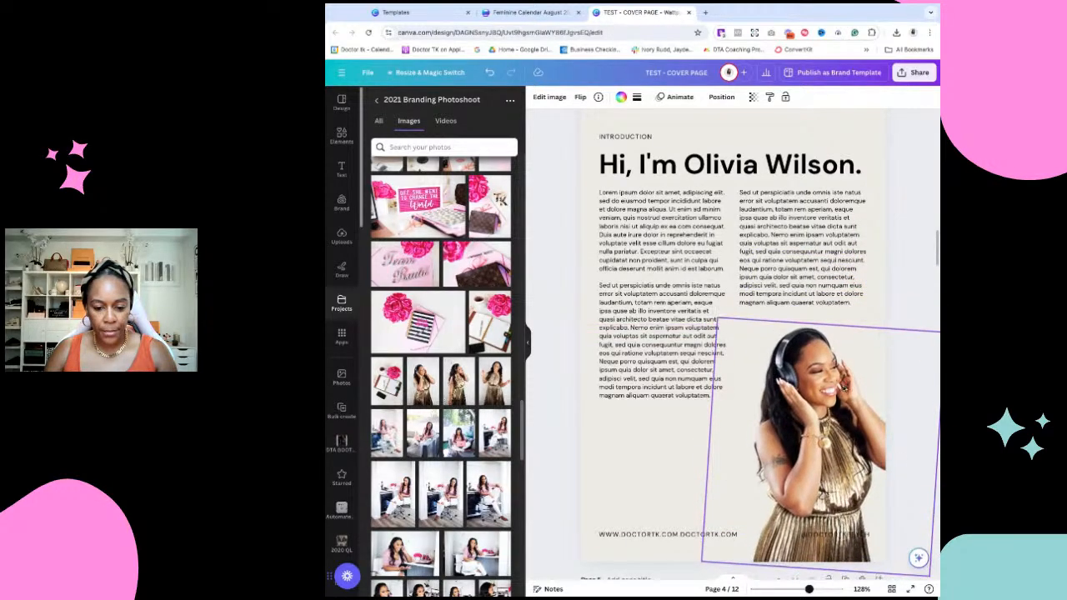
left_click(628, 477)
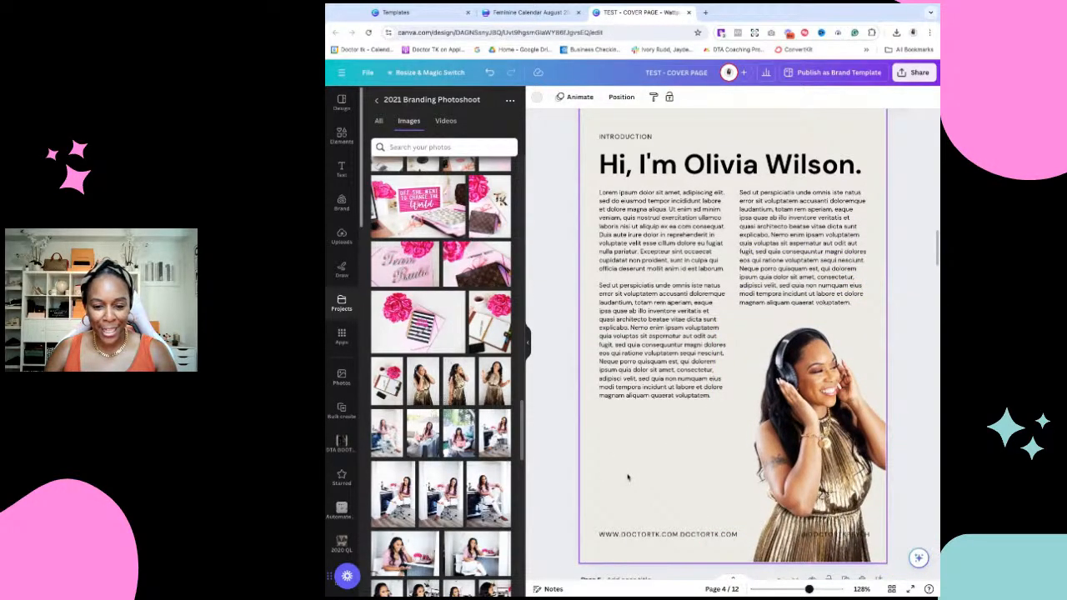
scroll(775, 254, "up", 3)
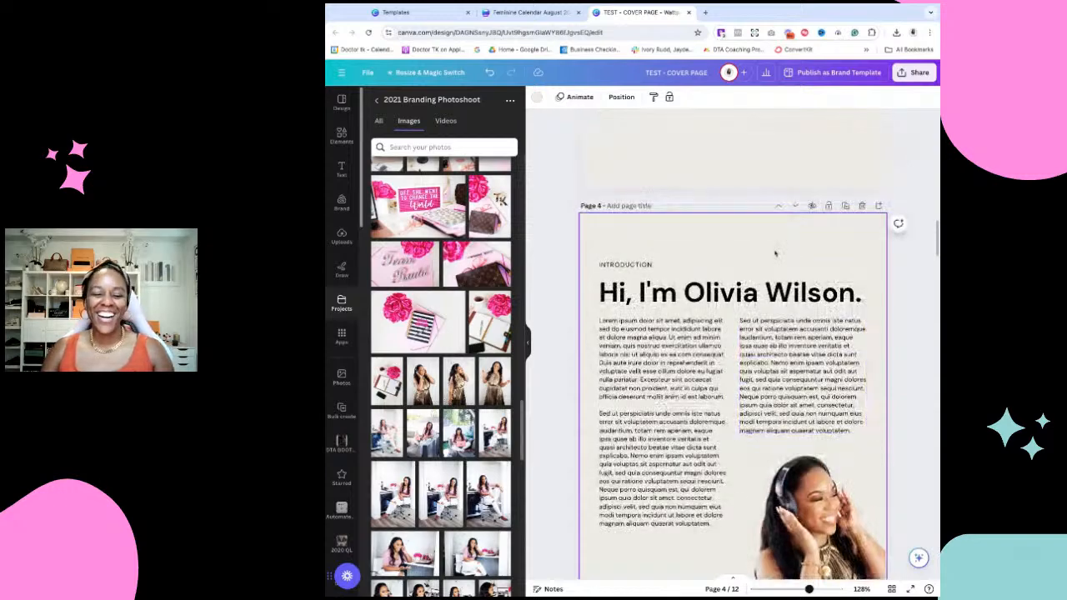
scroll(775, 254, "down", 3)
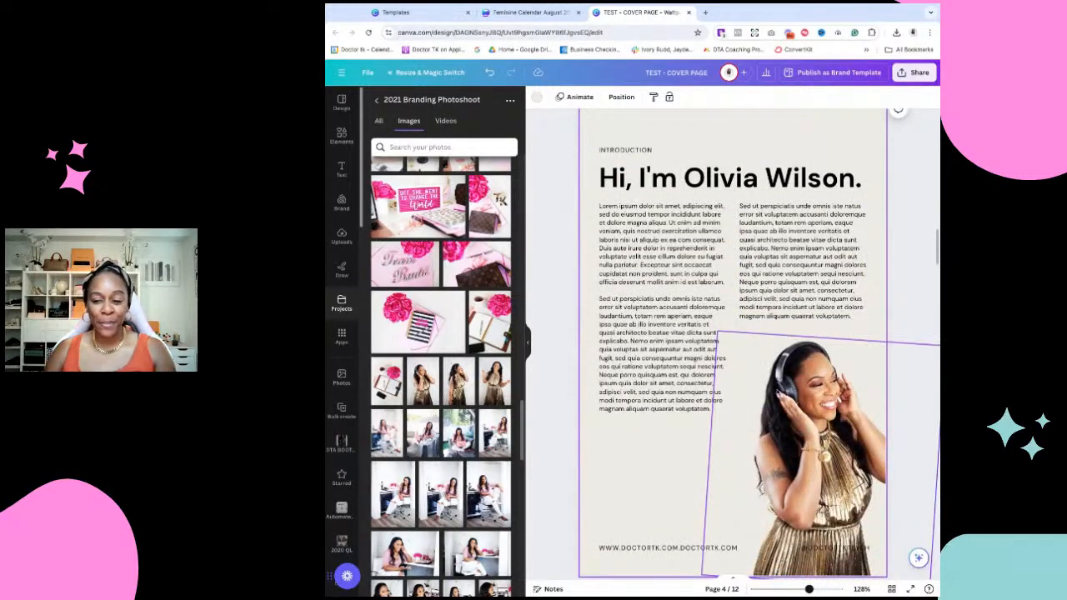
Move the Contents page ahead of the August calendar so it directly follows the cover
left_click(891, 590)
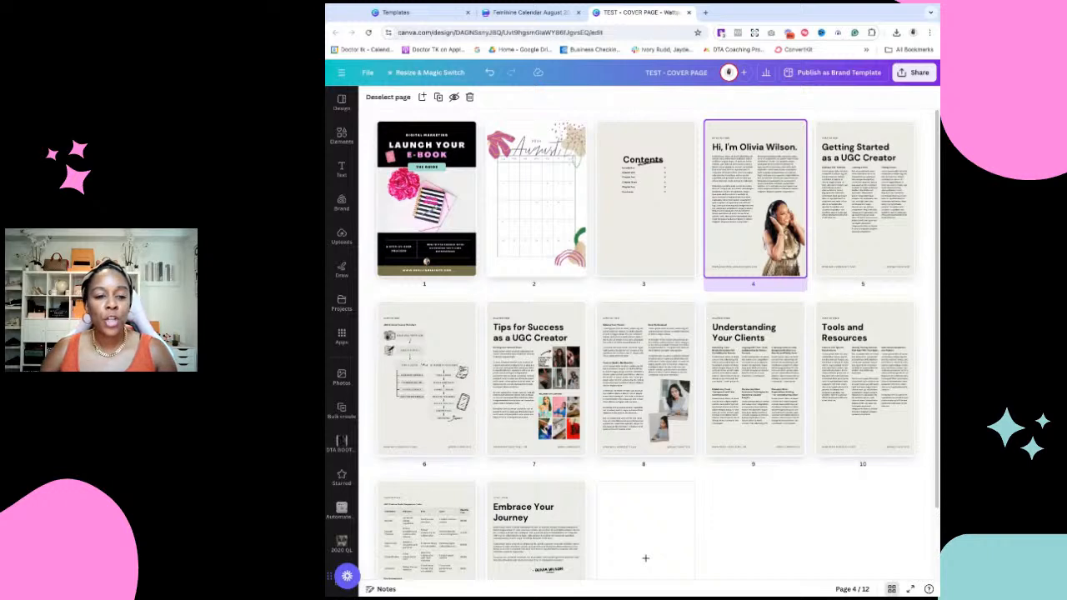
left_click(637, 197)
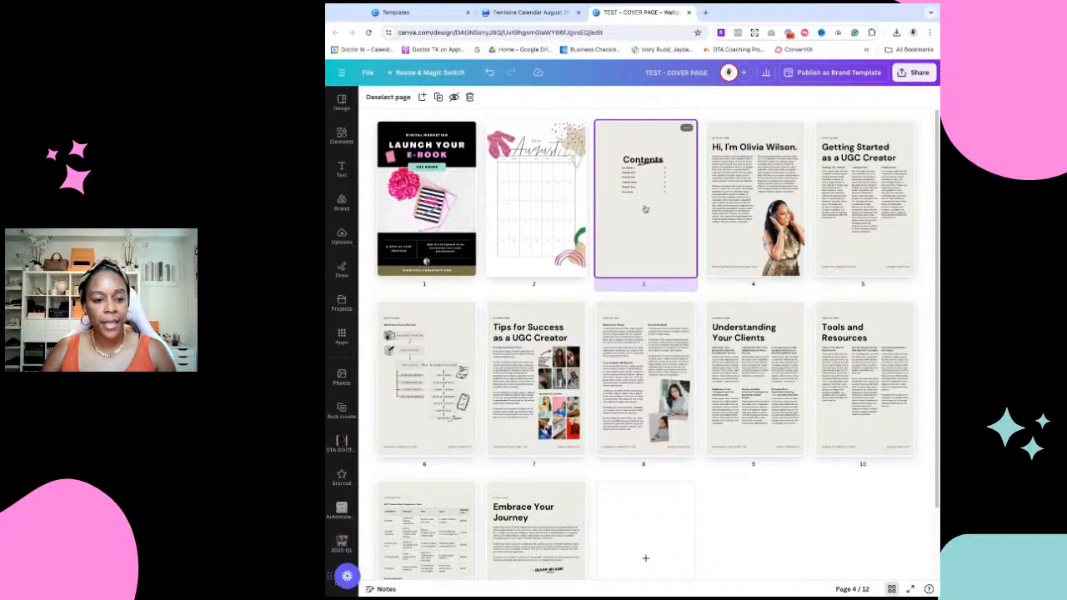
mouse_move(645, 209)
left_mouse_down()
mouse_move(526, 213)
mouse_move(642, 209)
left_mouse_up()
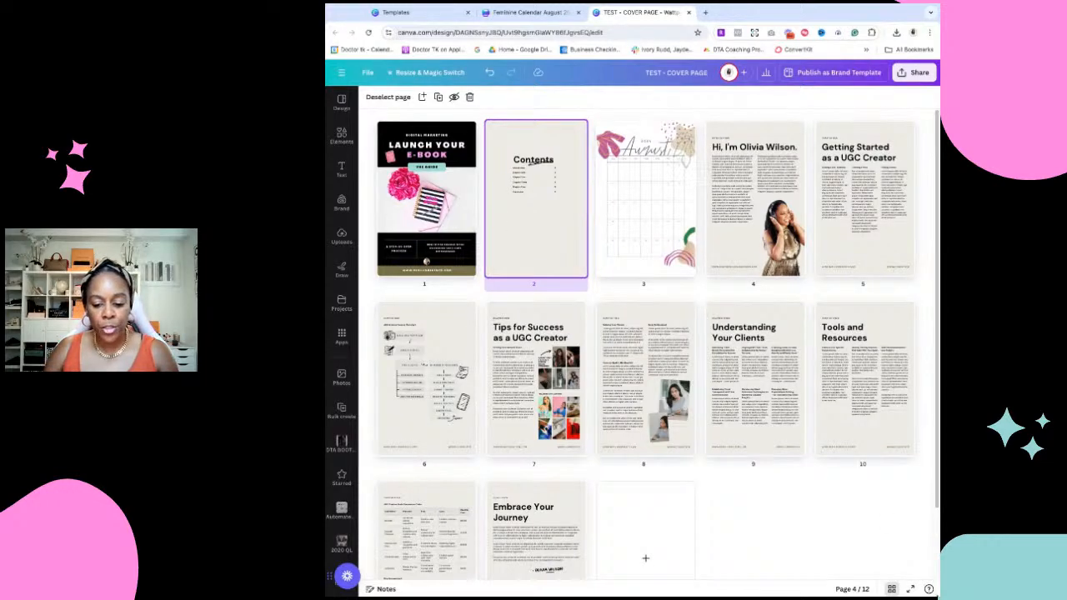
Title the "Getting Started as a UGC Creator" page 5 "GETTING STARTED"
left_click_drag(937, 589, 978, 595)
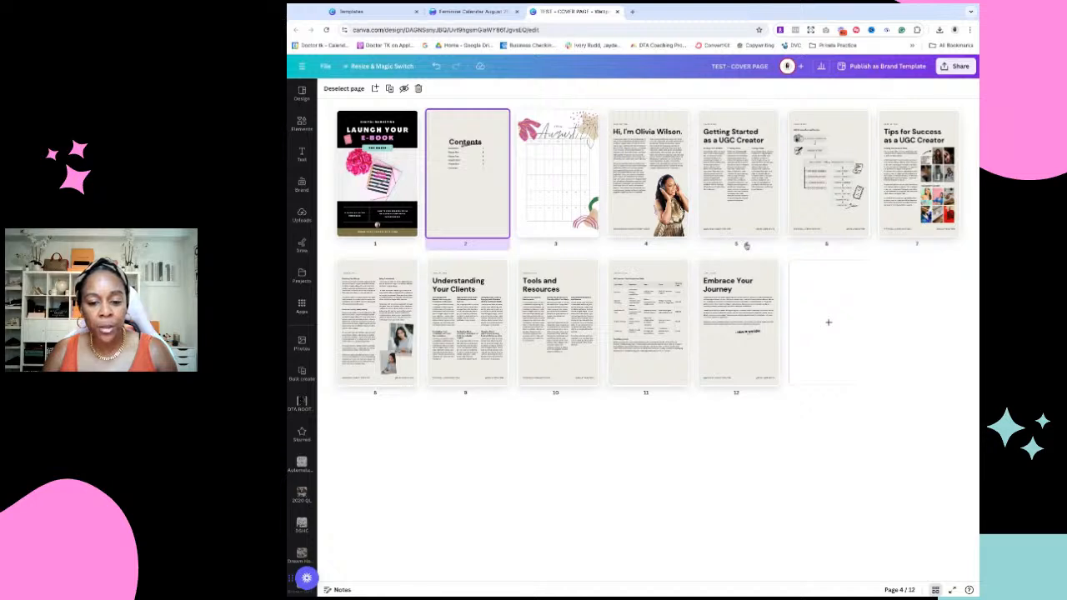
left_click(746, 246)
type("GE")
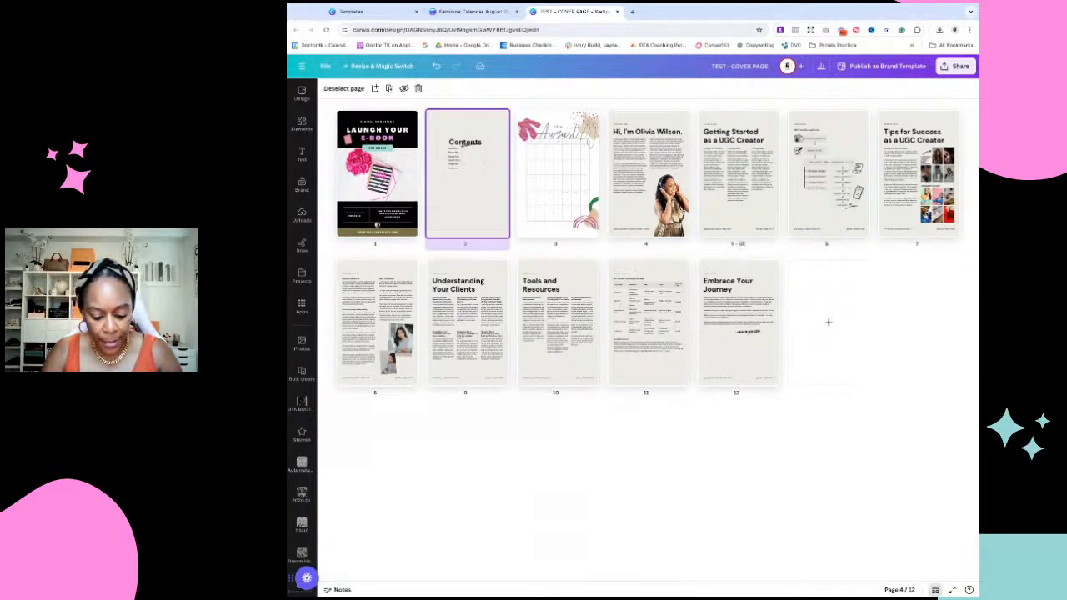
type("TTING STARTED")
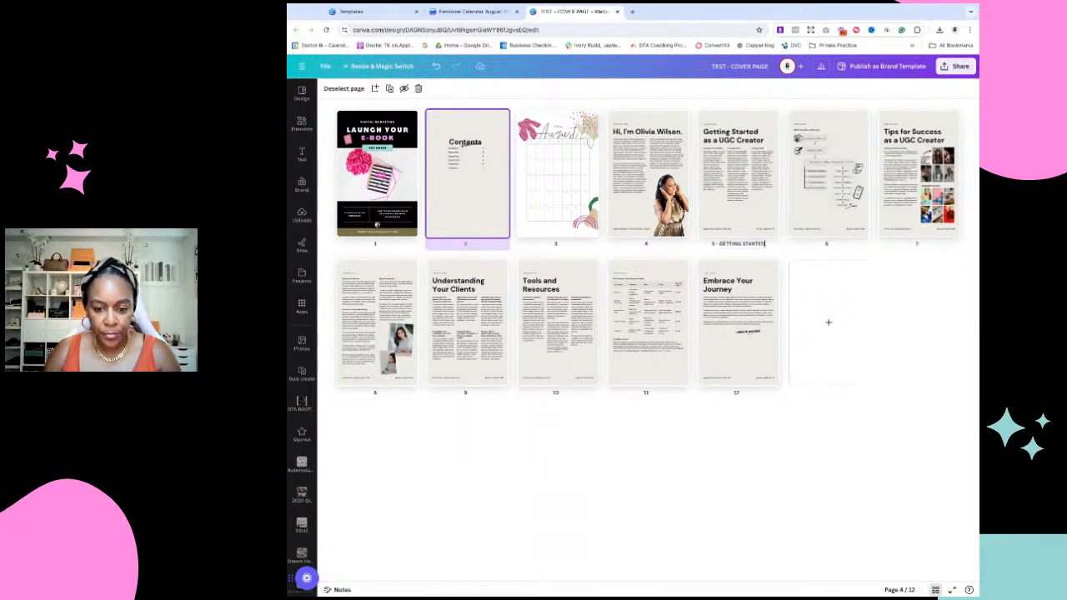
Open the pages from the grid for editing and title the introduction page 4 "INTRO"
left_click(907, 335)
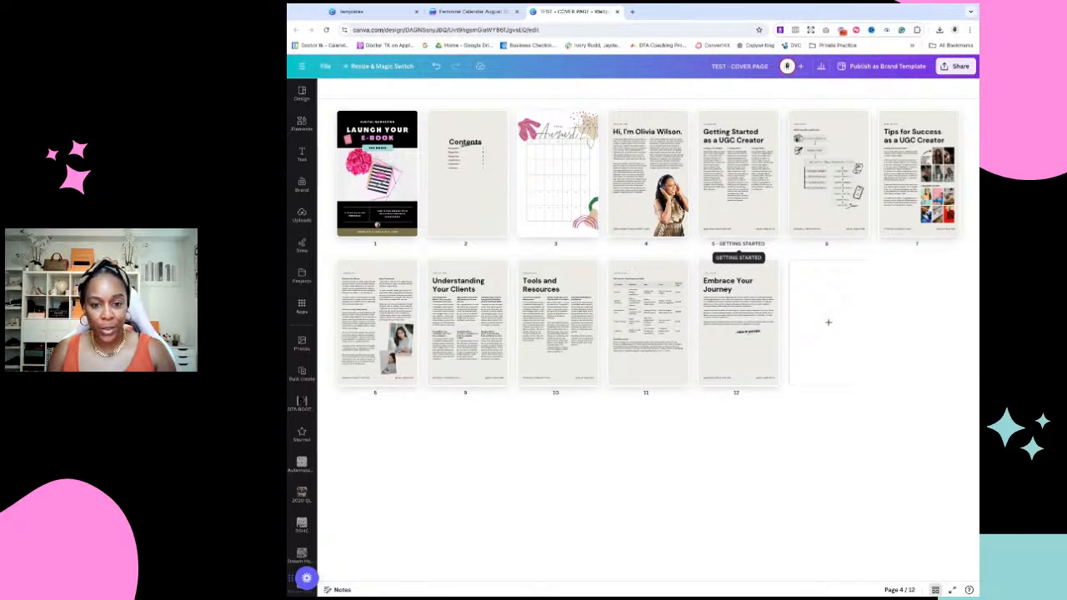
left_click(726, 195)
left_click(727, 195)
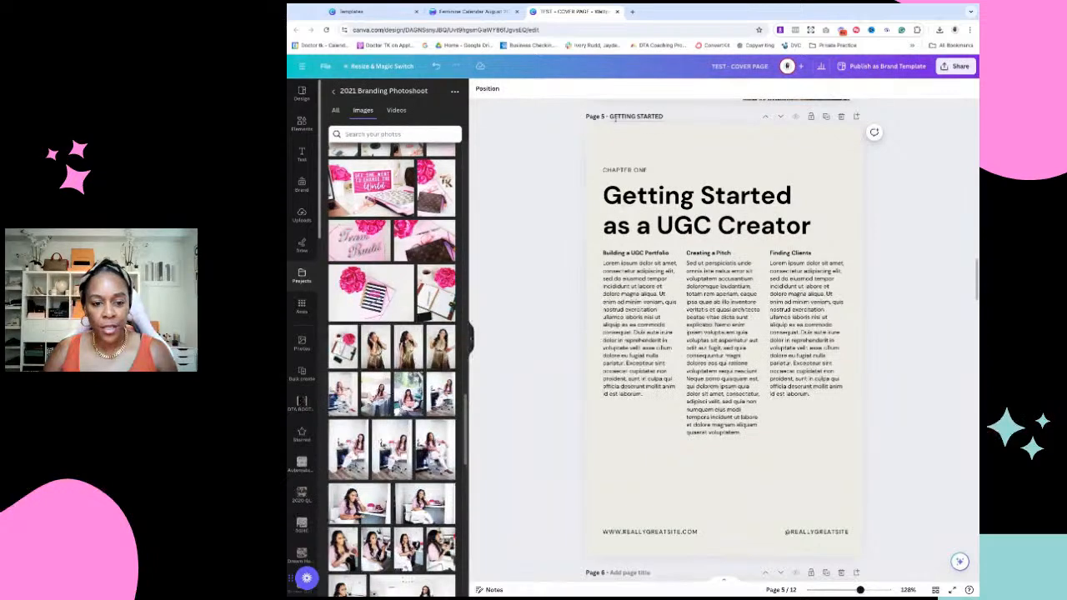
scroll(650, 162, "up", 5)
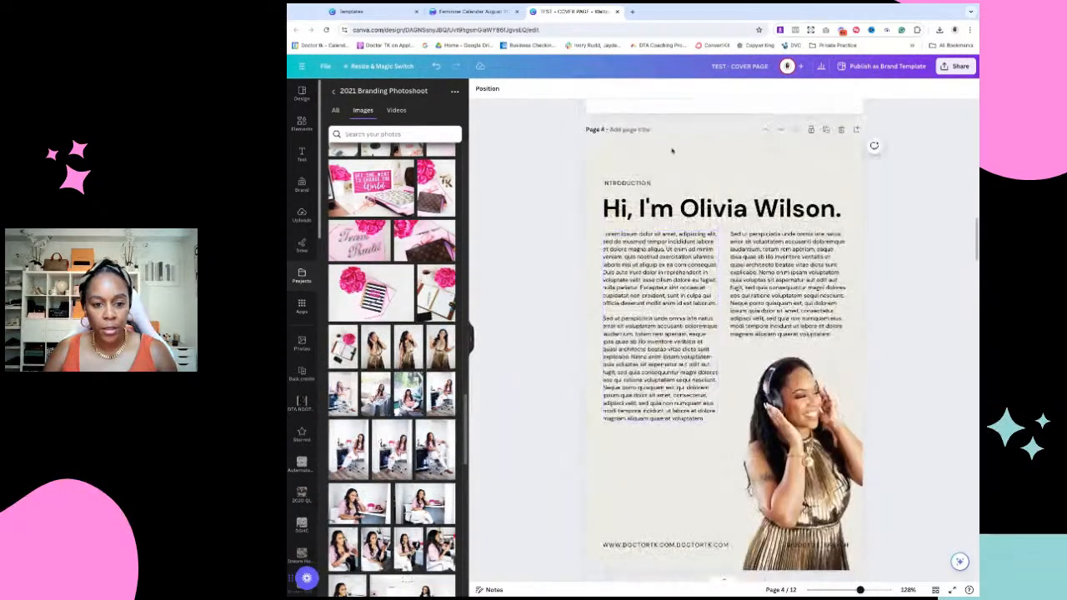
left_click(628, 129)
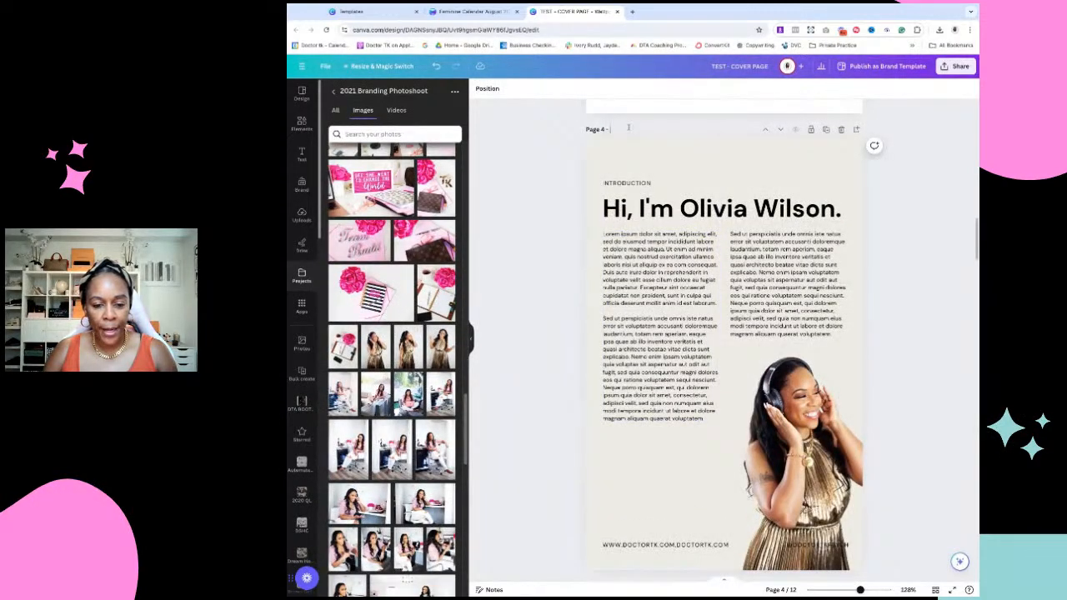
type("INTRO")
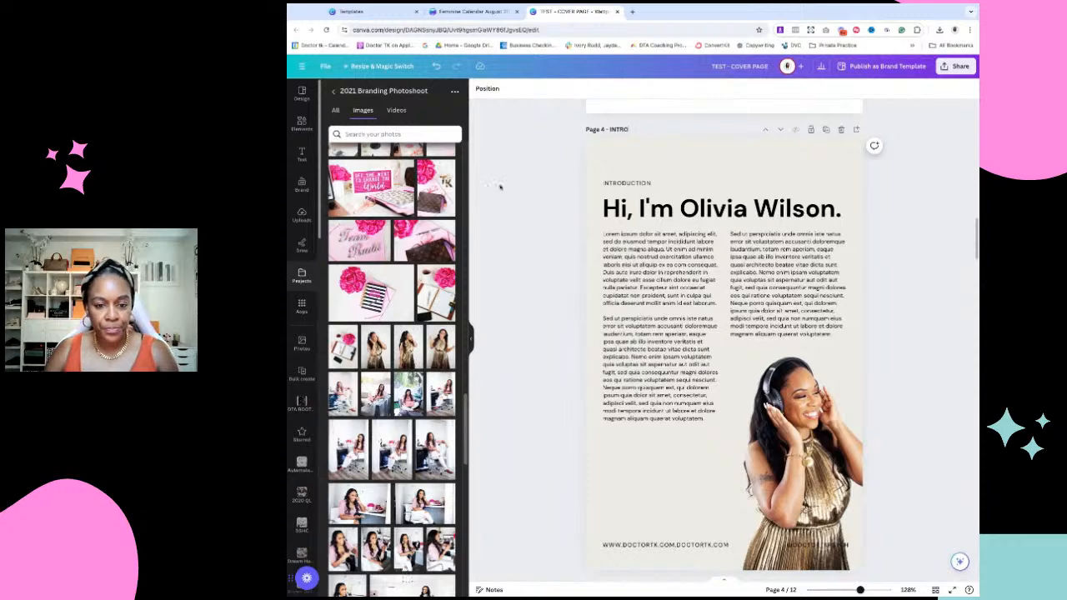
Review the design's sharing settings, checking the people with access and the collaboration link options, keeping "Only you can access"
scroll(677, 500, "down", 3)
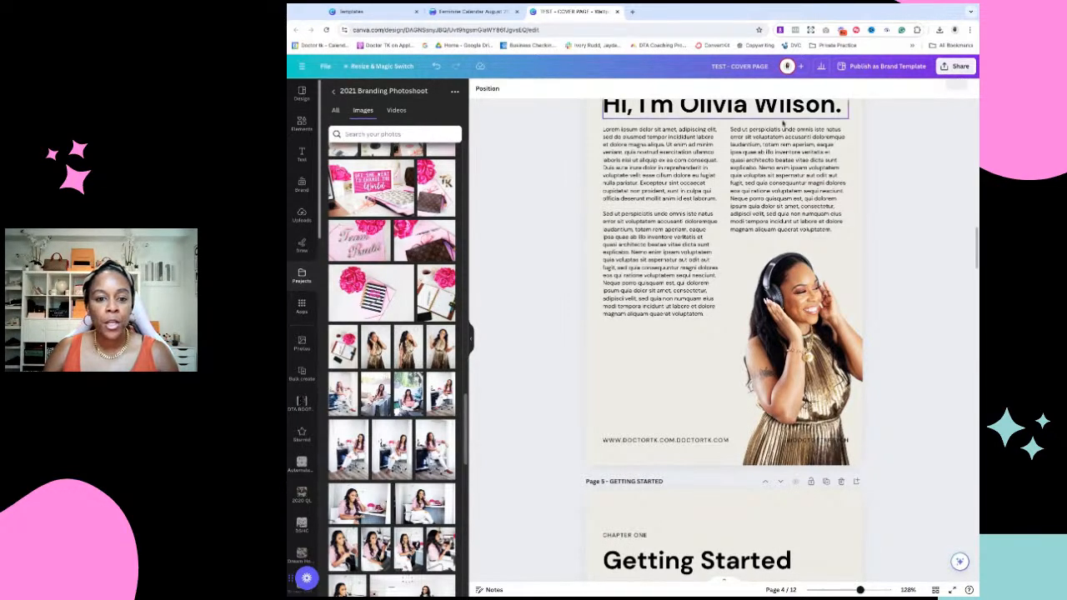
left_click(963, 66)
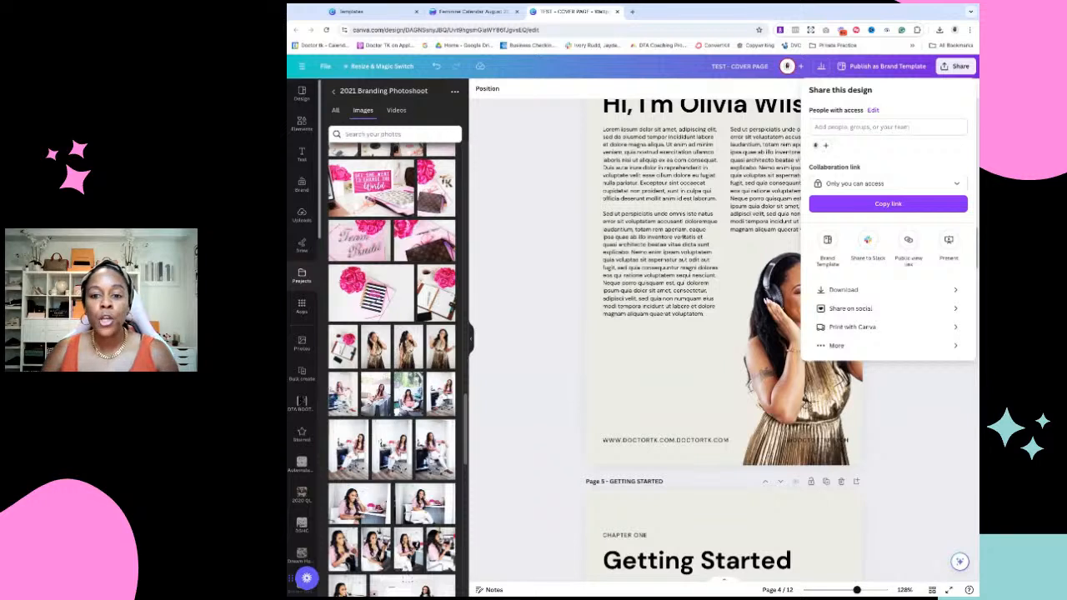
left_click(882, 125)
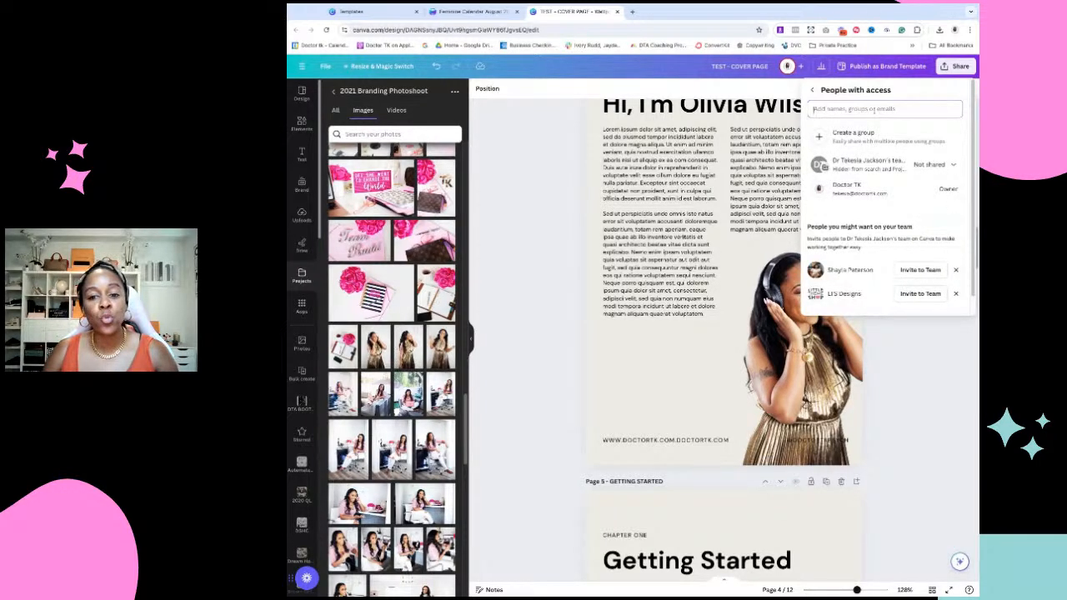
left_click(814, 91)
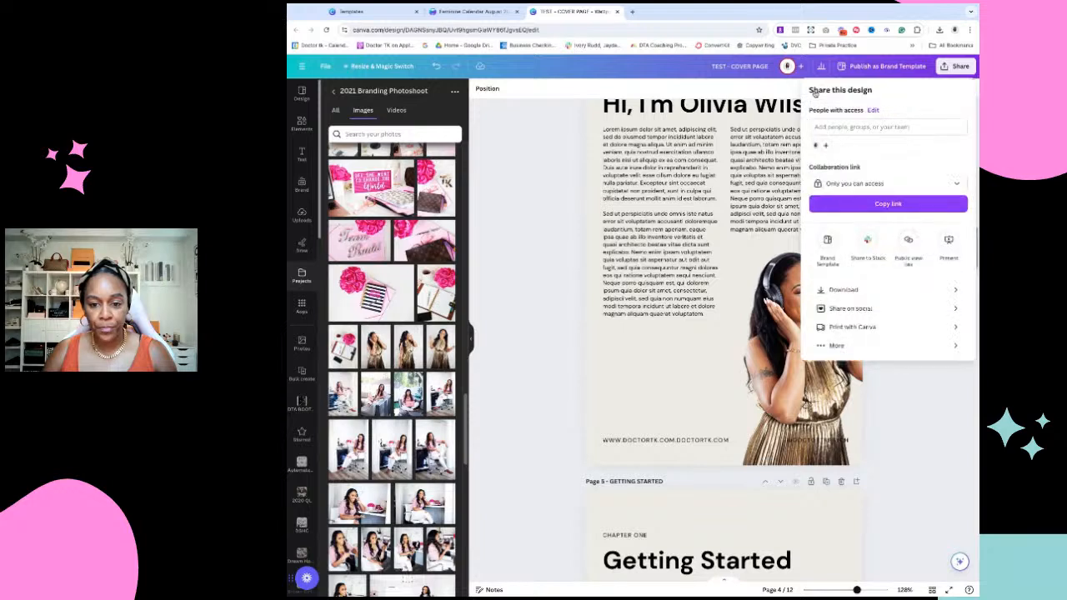
left_click(906, 185)
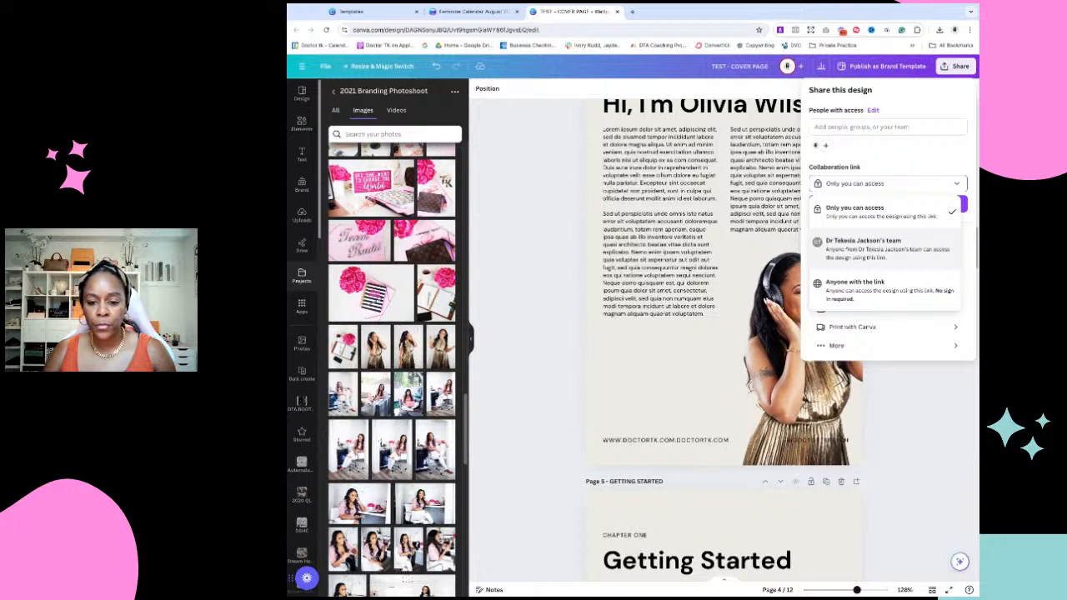
left_click(858, 210)
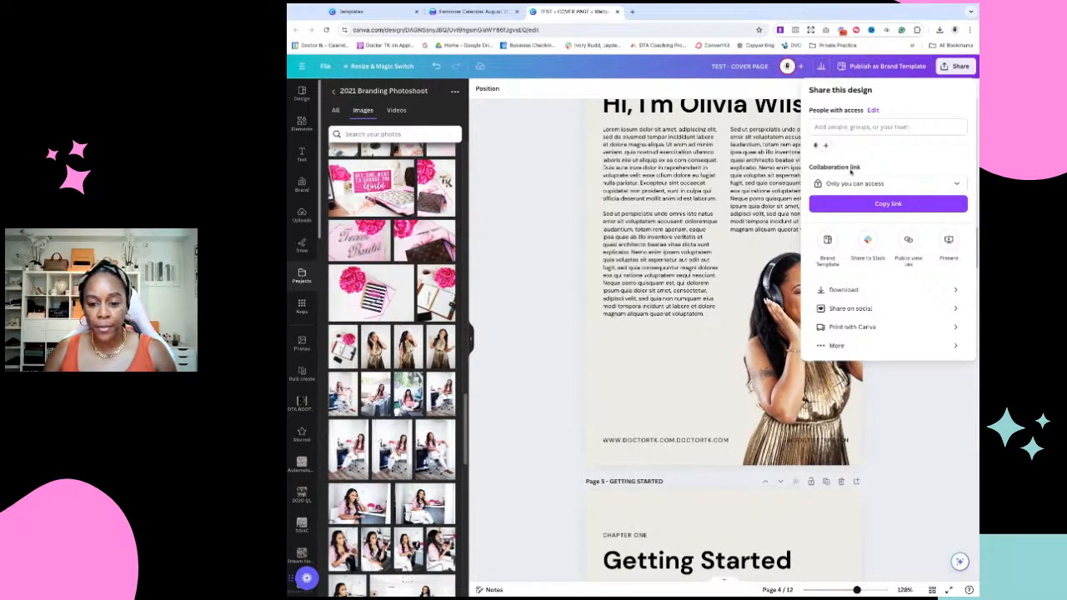
Set the download file type to PDF Standard, check what the Include notes option means, and close the download settings
left_click(837, 290)
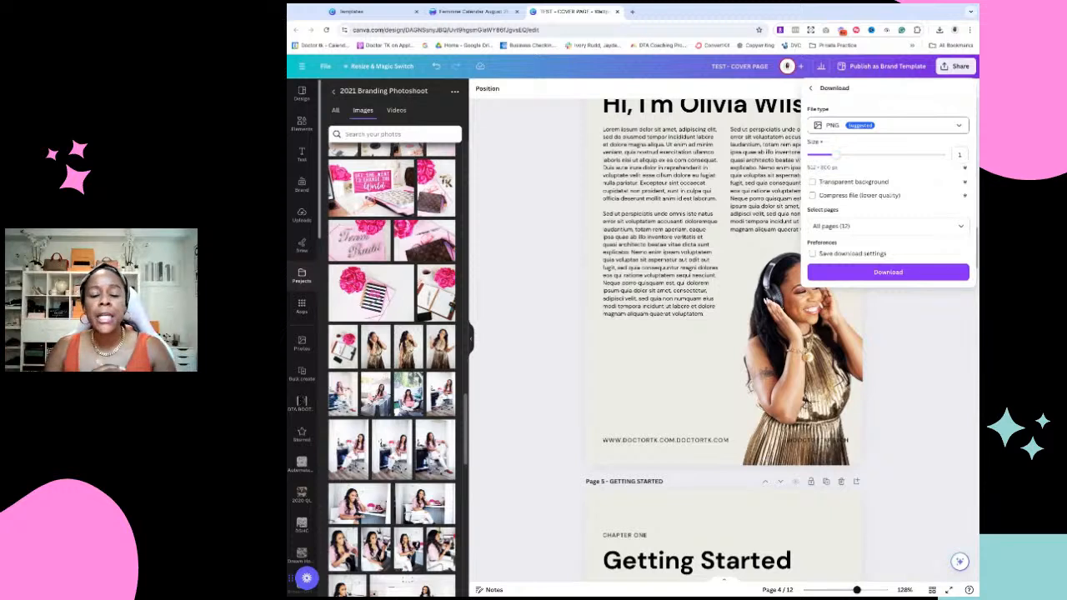
left_click(888, 125)
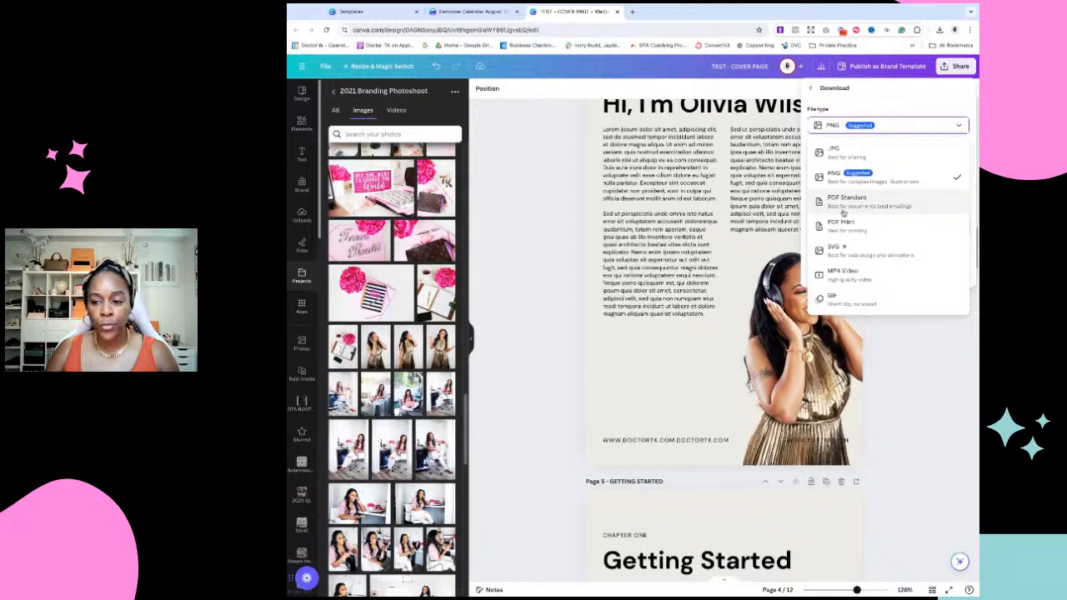
key("ctrl+plus")
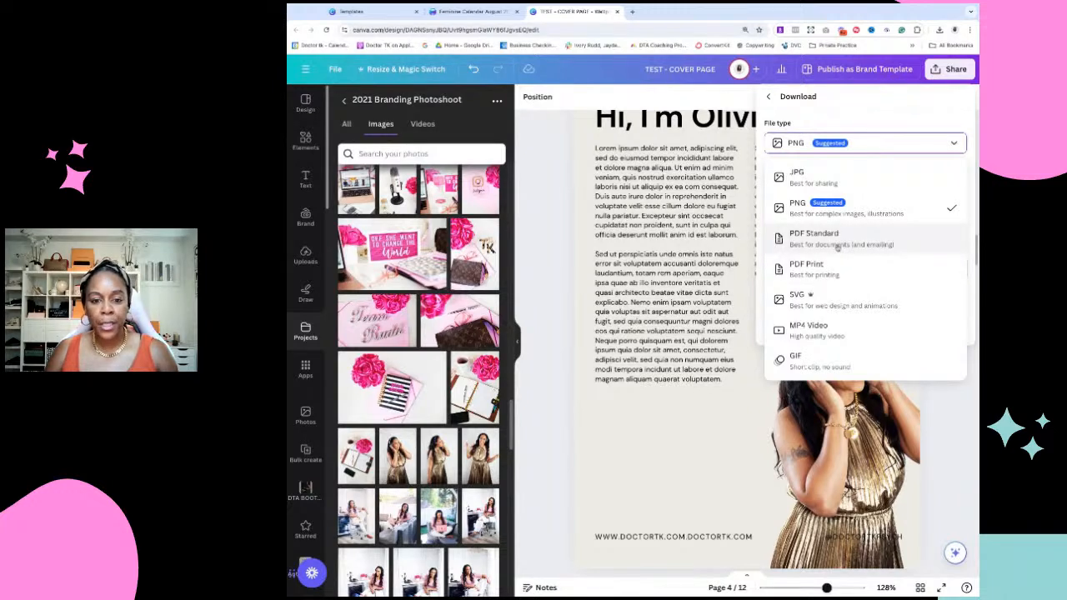
left_click(814, 241)
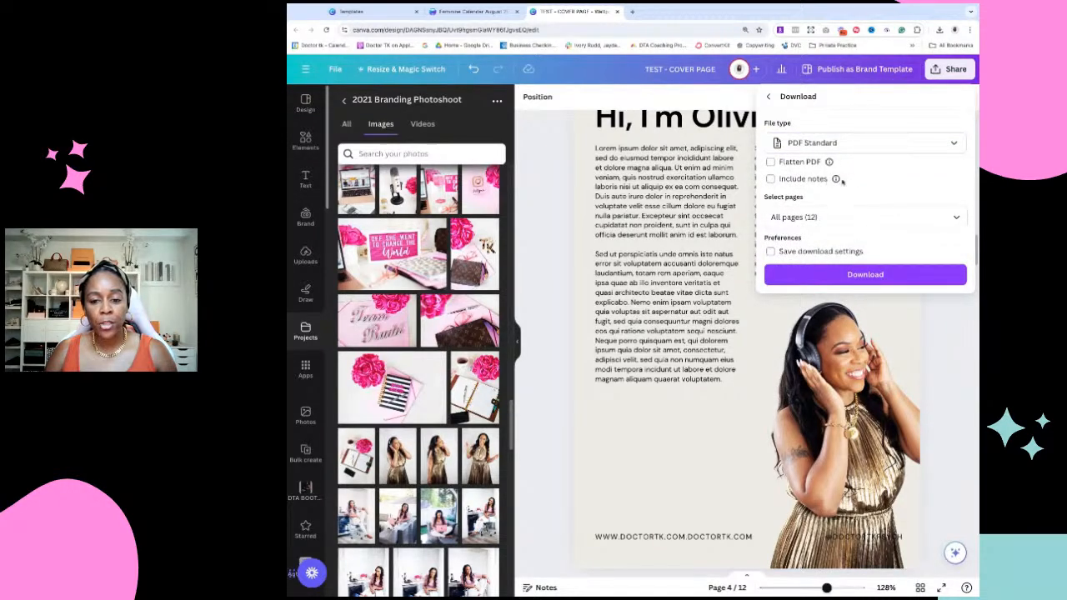
mouse_move(836, 180)
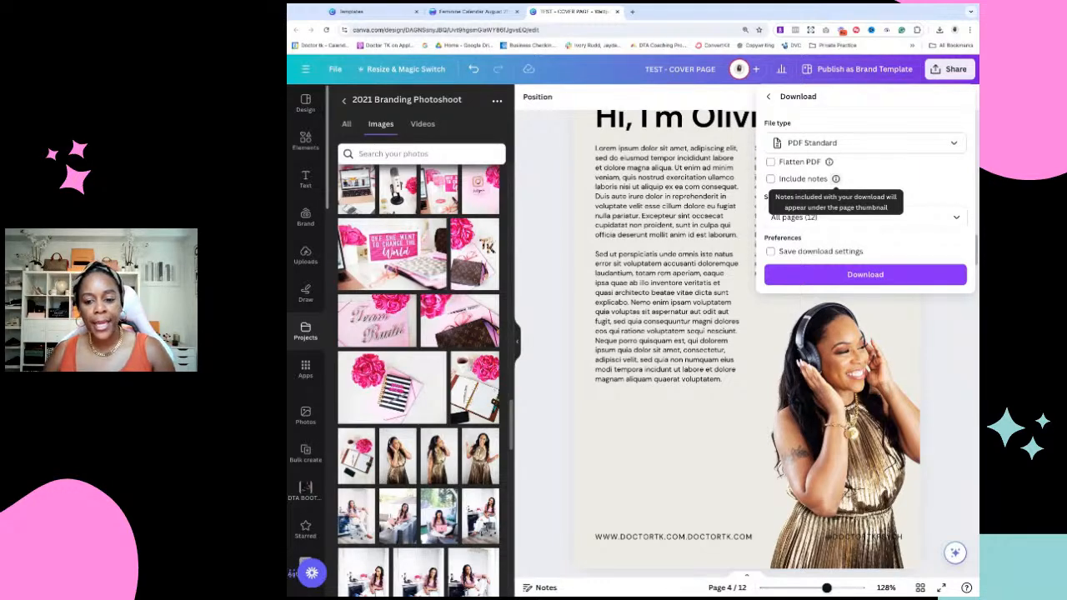
left_click(898, 350)
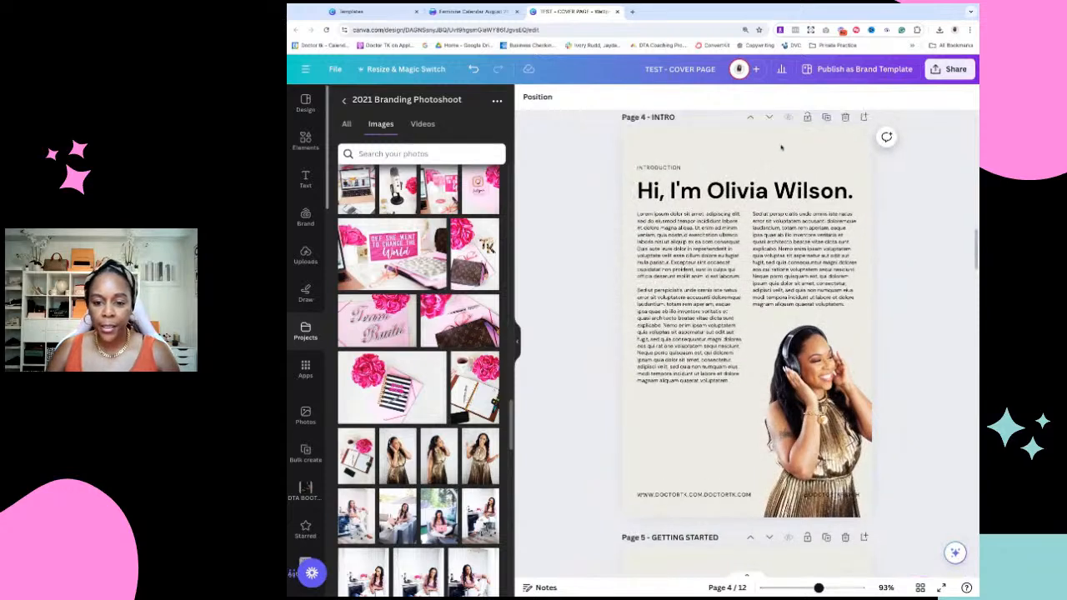
Start a comment reading "XYZ" on the introduction page and mention the Contact Team in it
scroll(781, 148, "up", 1)
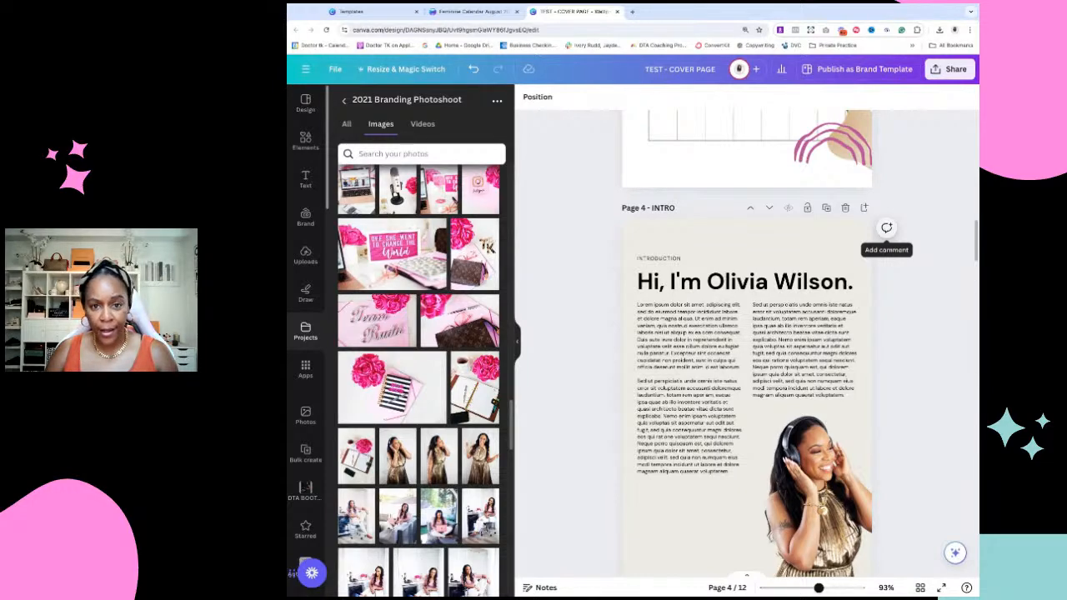
left_click(886, 228)
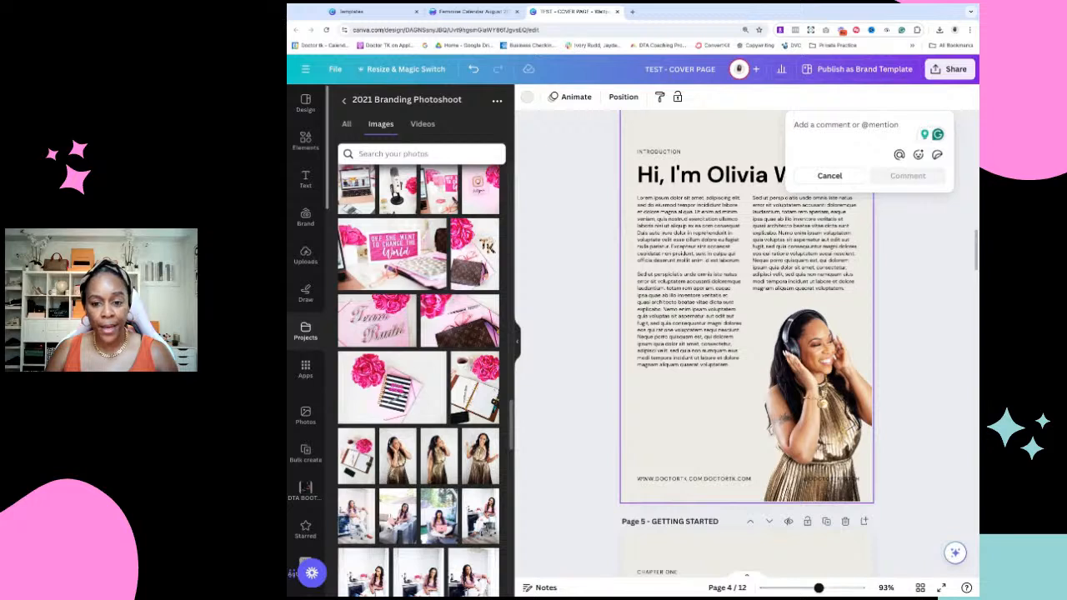
type("x")
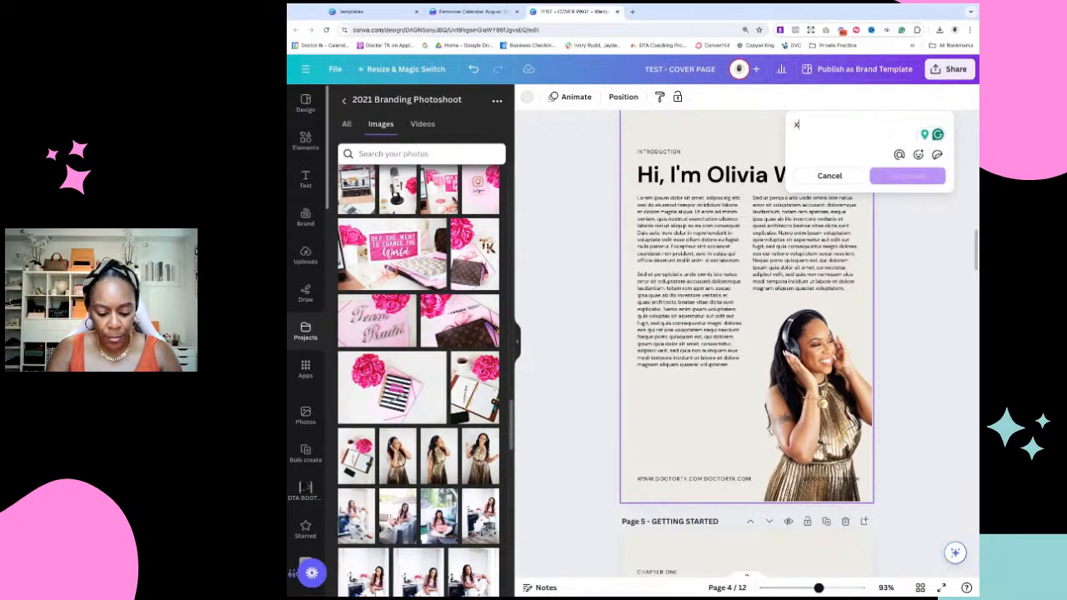
type("YZ")
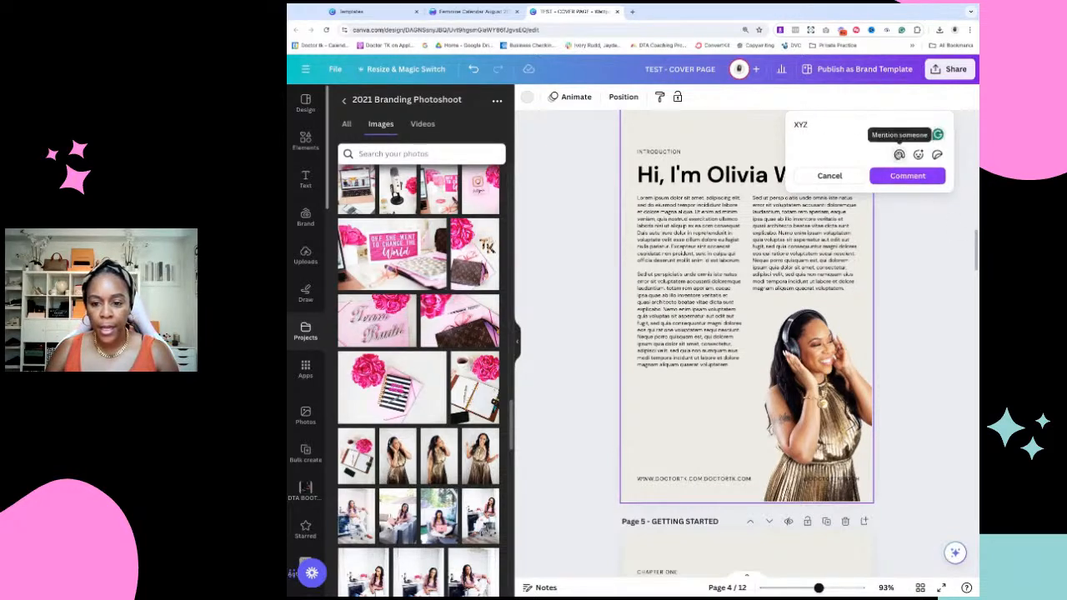
left_click(898, 154)
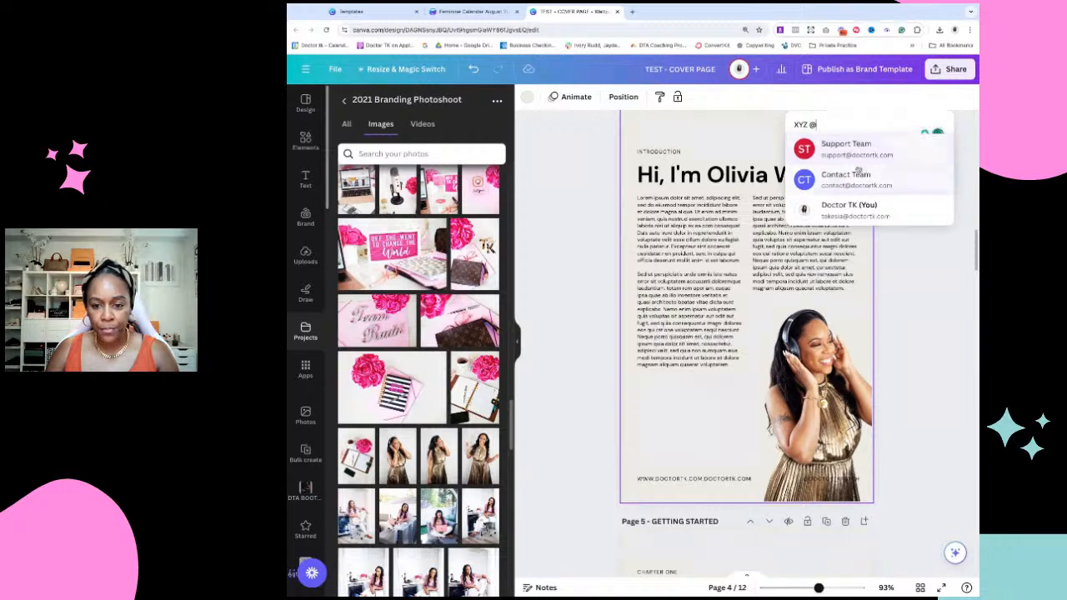
left_click(850, 177)
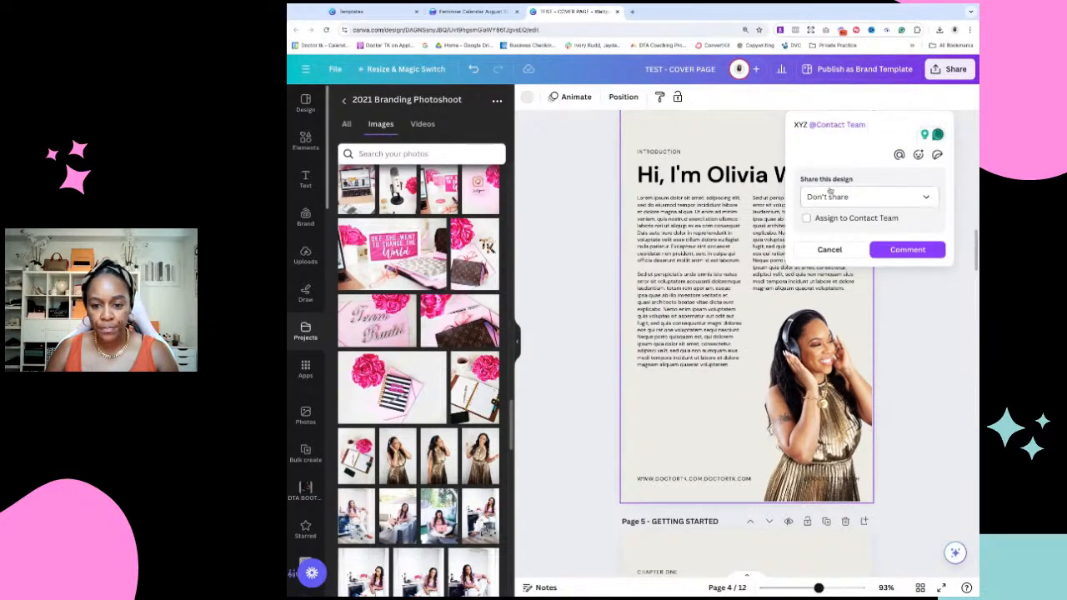
Share the design with the Contact Team as "Can edit" and post the comment without assigning it
left_click(884, 200)
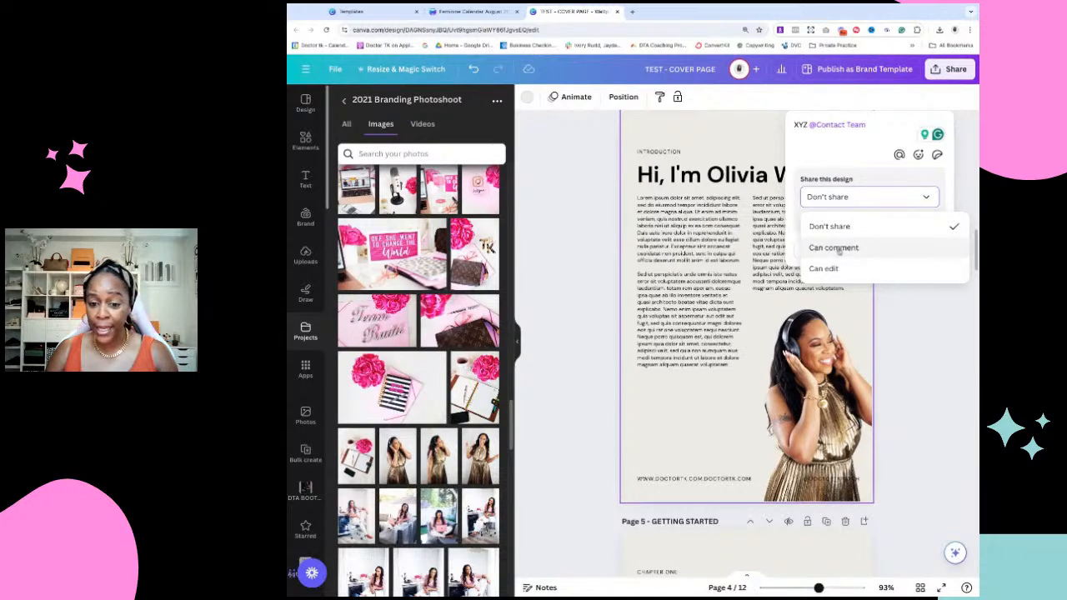
left_click(834, 248)
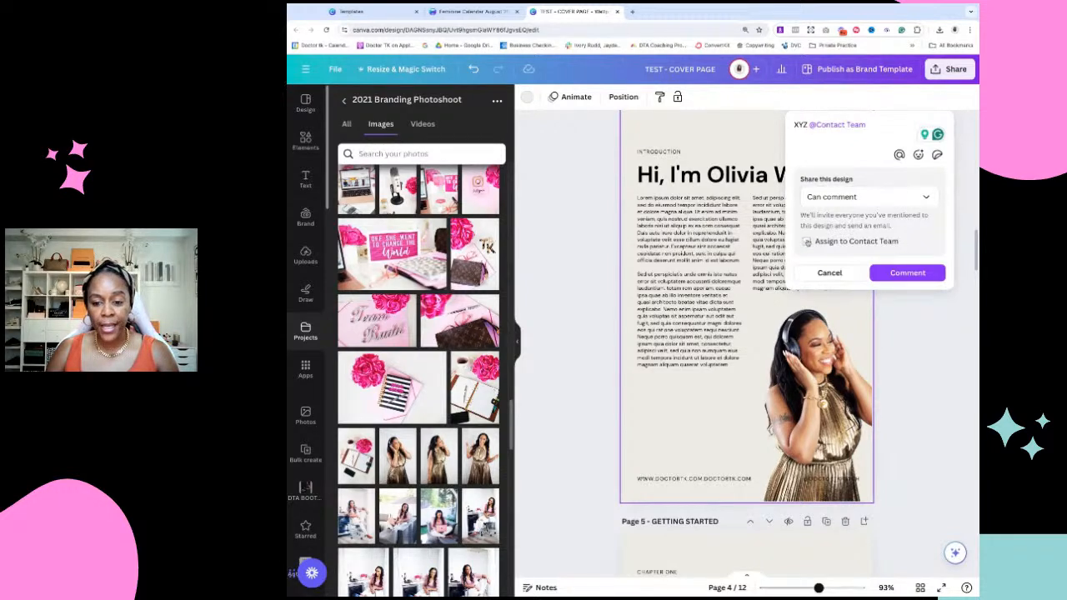
left_click(807, 242)
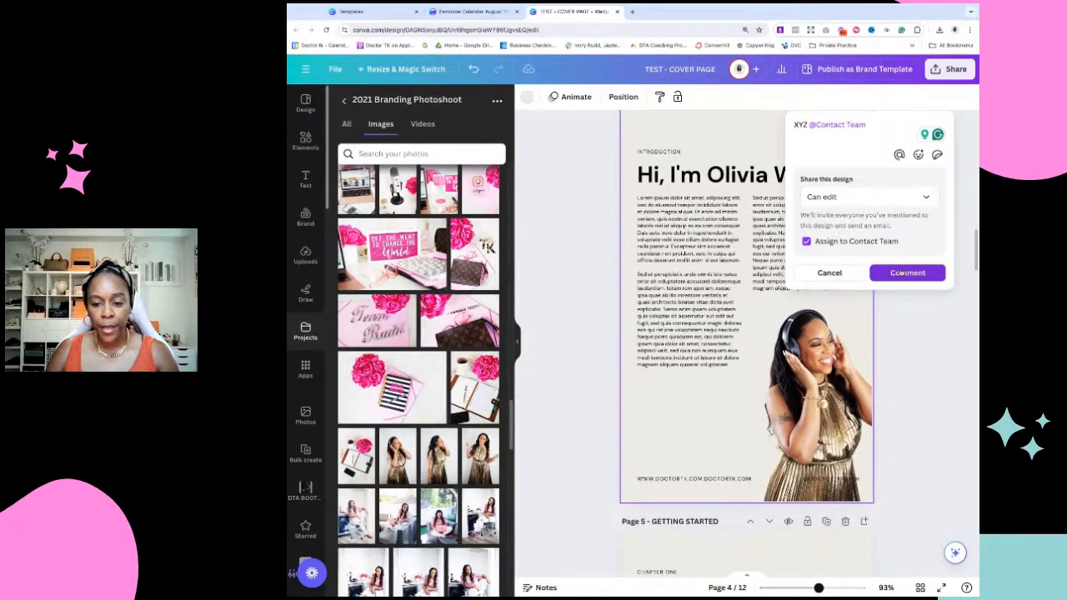
left_click(806, 241)
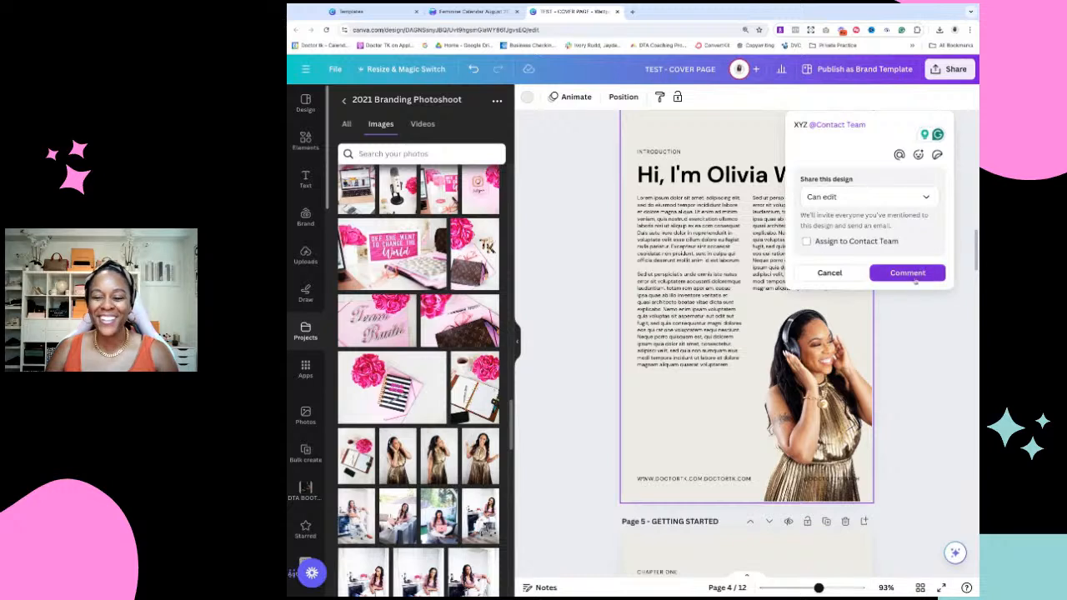
left_click(909, 273)
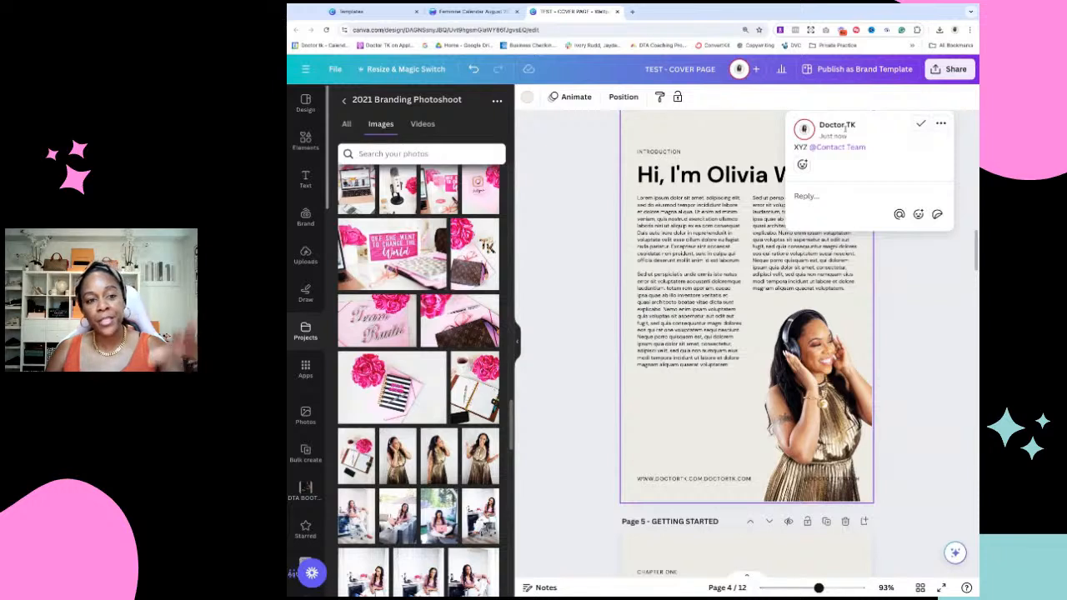
Resolve the Contact Team comment on the introduction page and check the design's sharing access
left_click(921, 125)
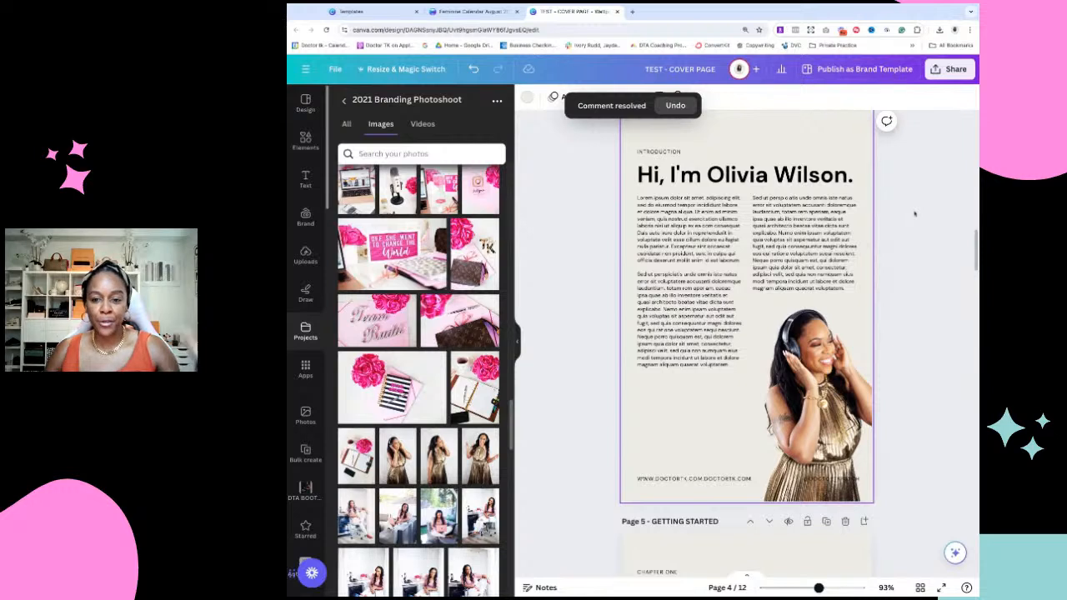
left_click(965, 73)
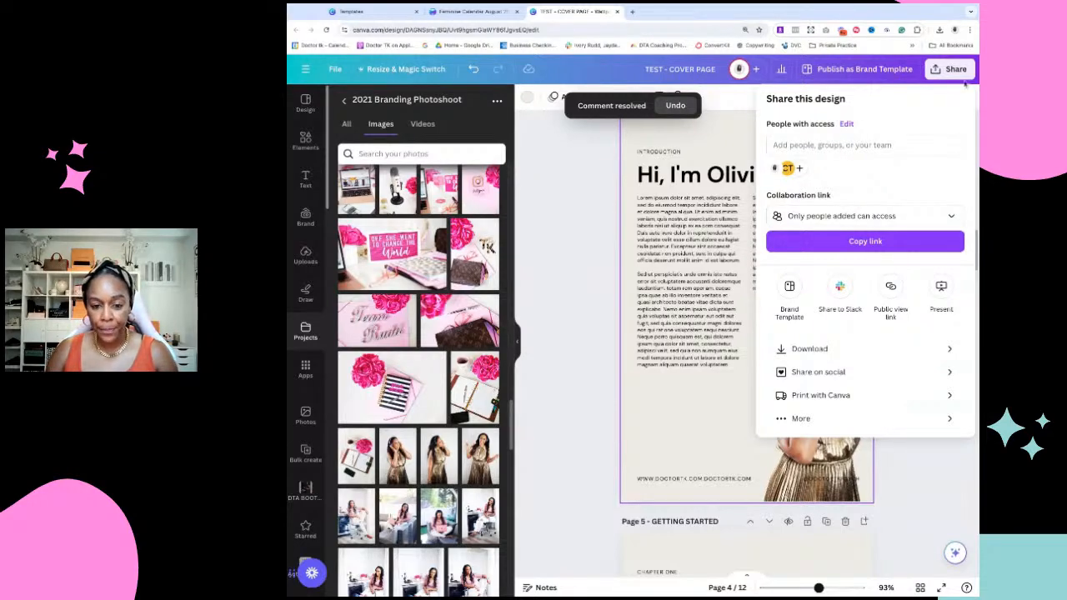
left_click(574, 252)
Return to the ebook's cover page and display all pages together in grid view
scroll(575, 249, "up", 3)
scroll(575, 248, "up", 10)
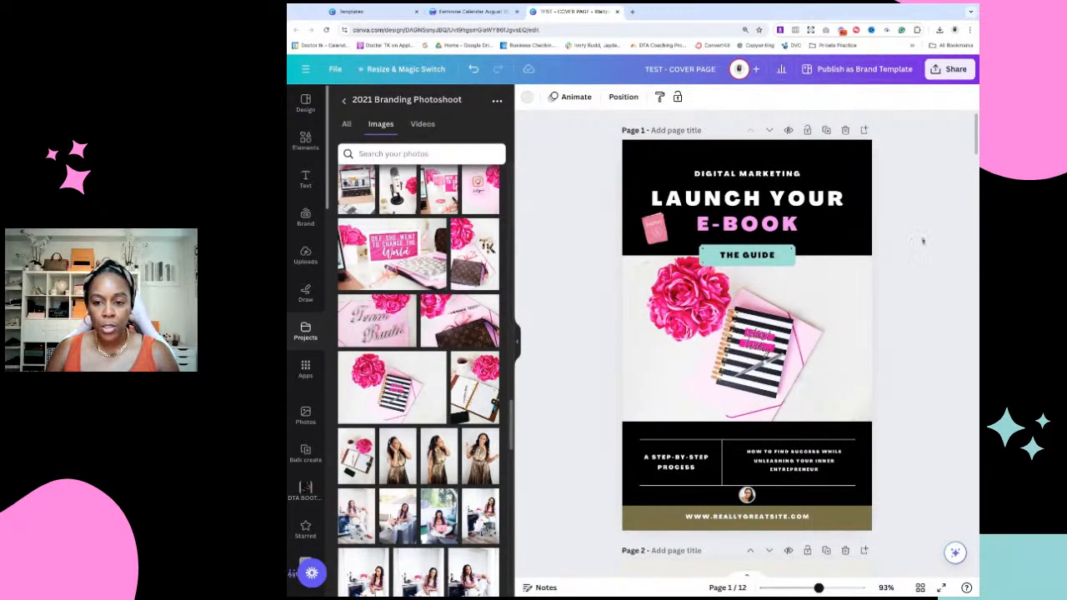
scroll(925, 500, "down", 2)
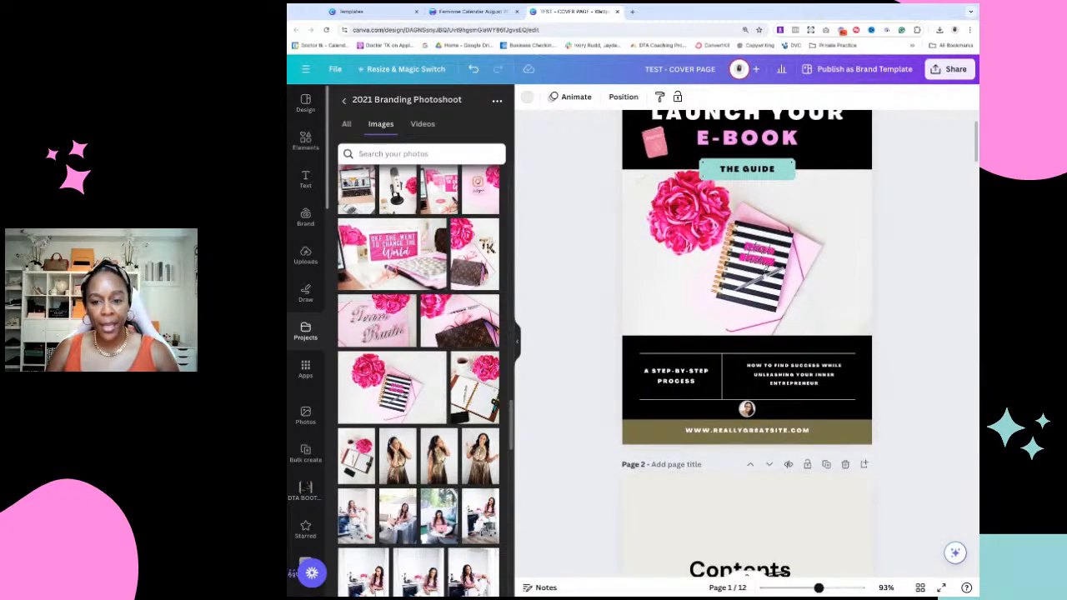
left_click(920, 587)
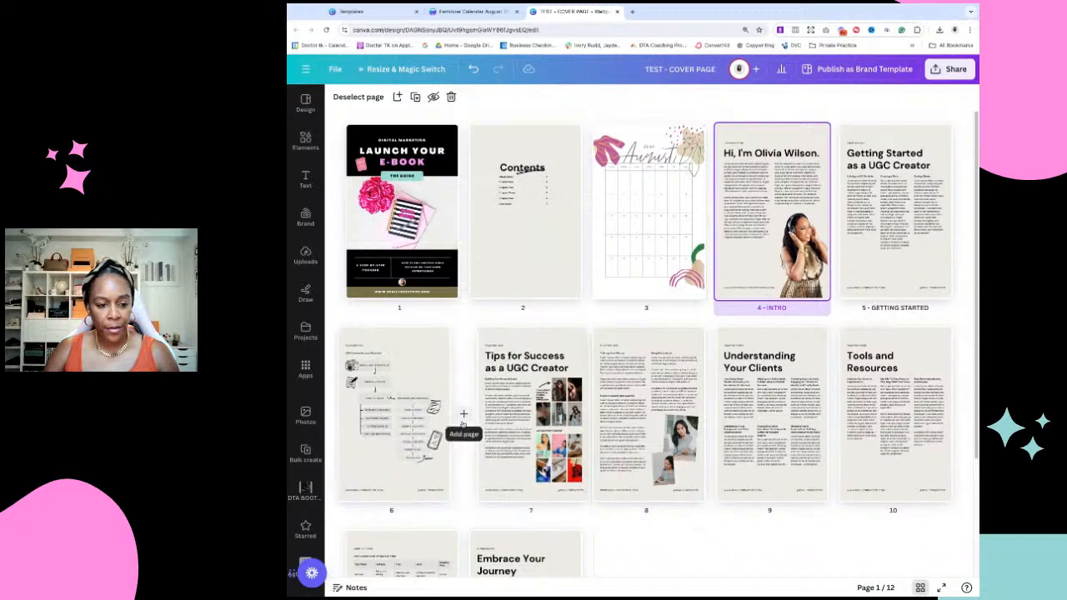
Bring up the design's download settings and choose PNG as the file type
left_click(942, 73)
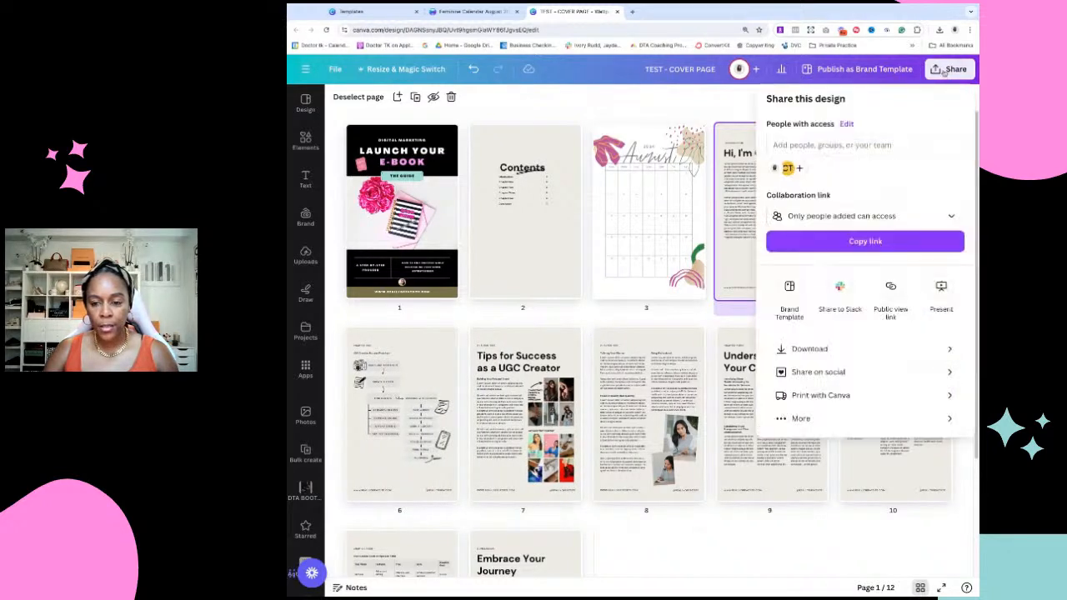
left_click(837, 350)
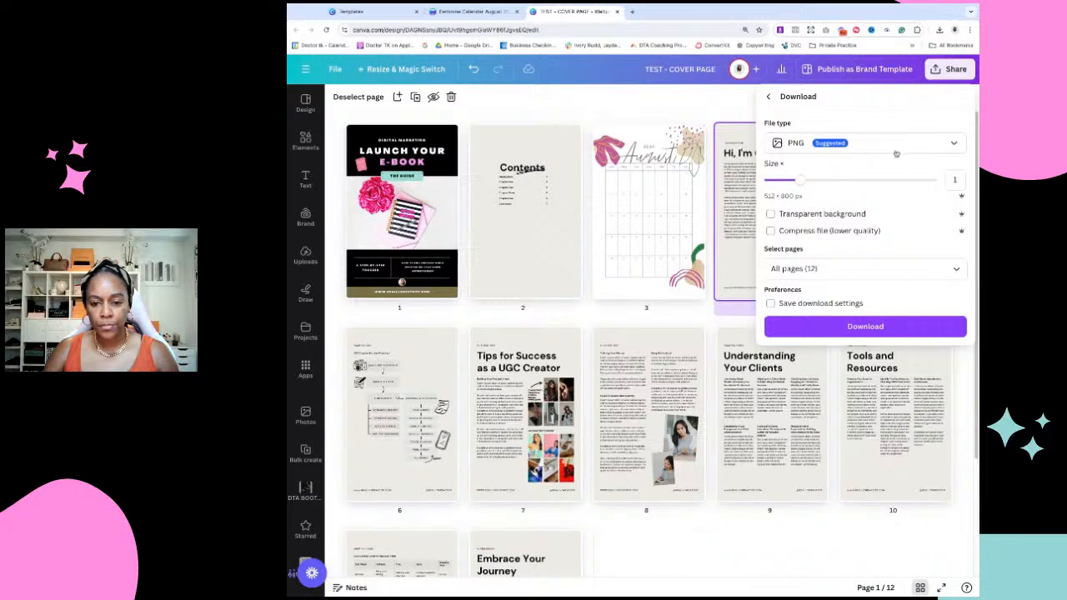
left_click(796, 143)
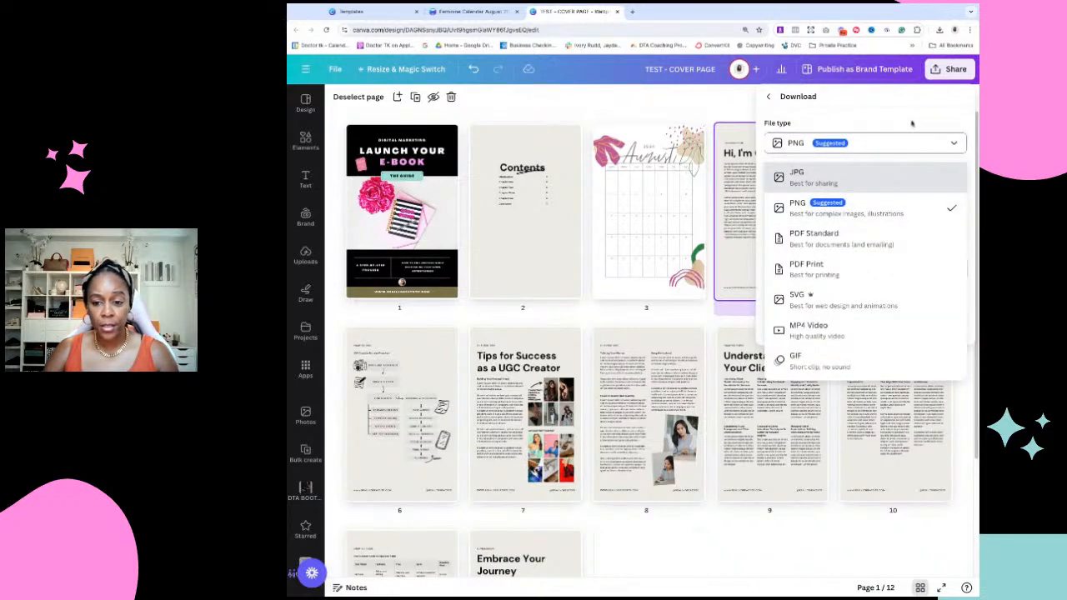
left_click(831, 208)
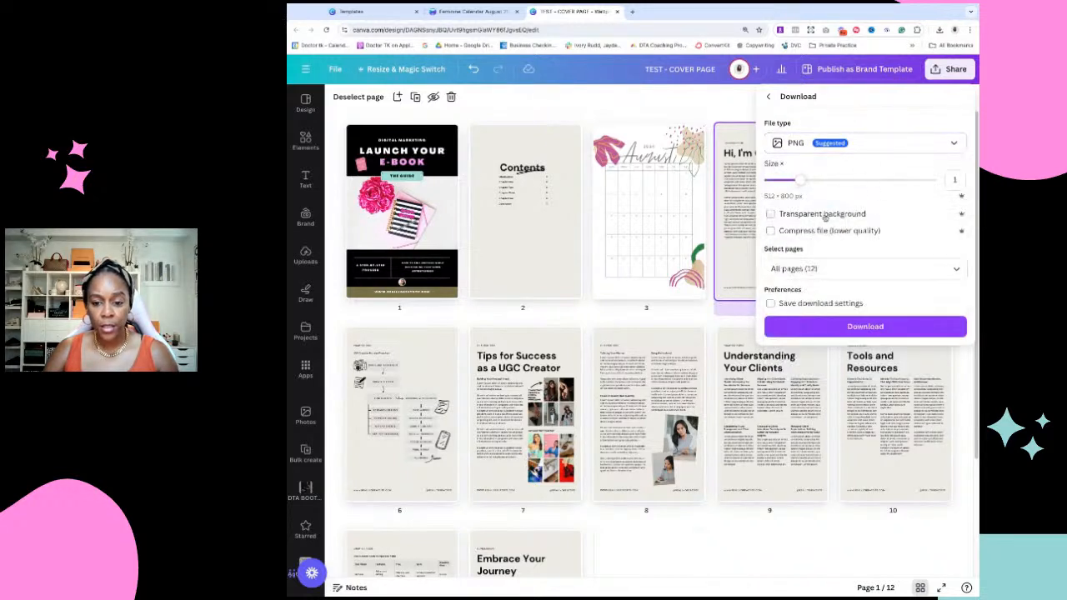
Limit the page selection to pages 1, 5 and 6 and download them as PNG
left_click(798, 269)
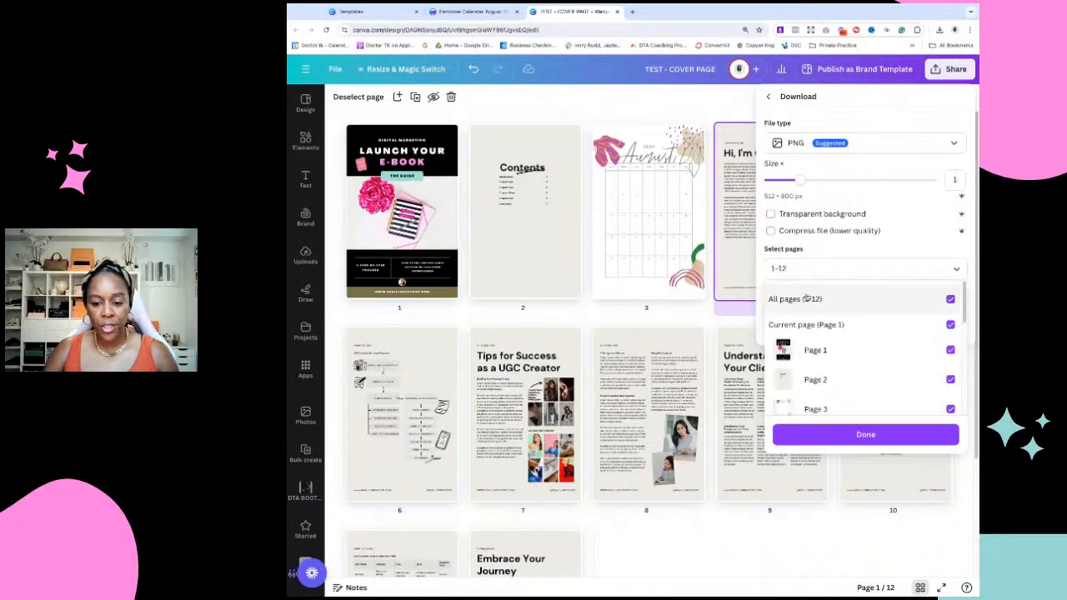
left_click(807, 298)
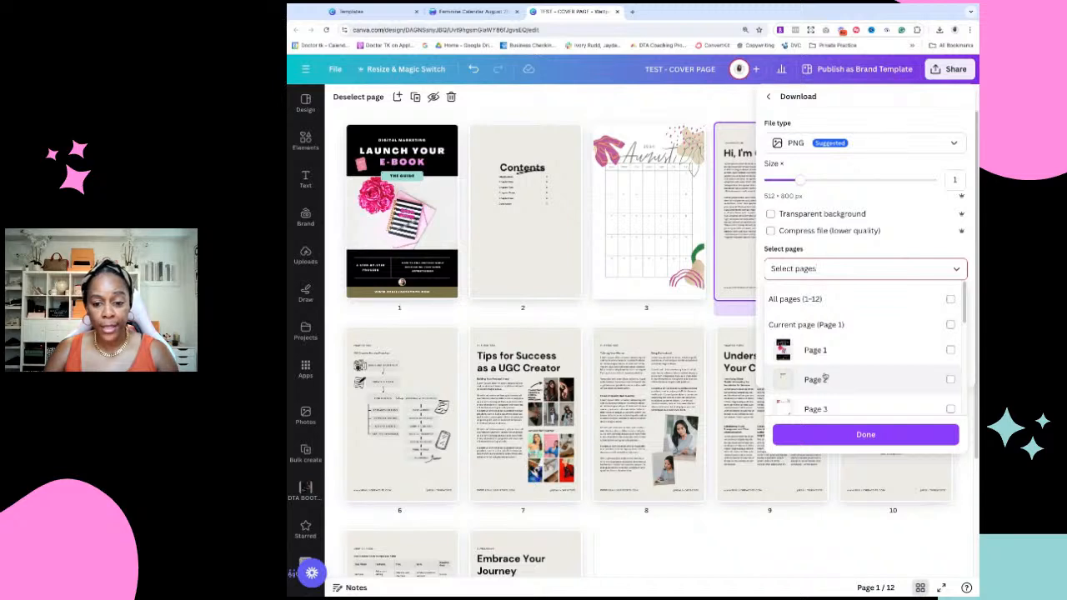
scroll(824, 378, "down", 3)
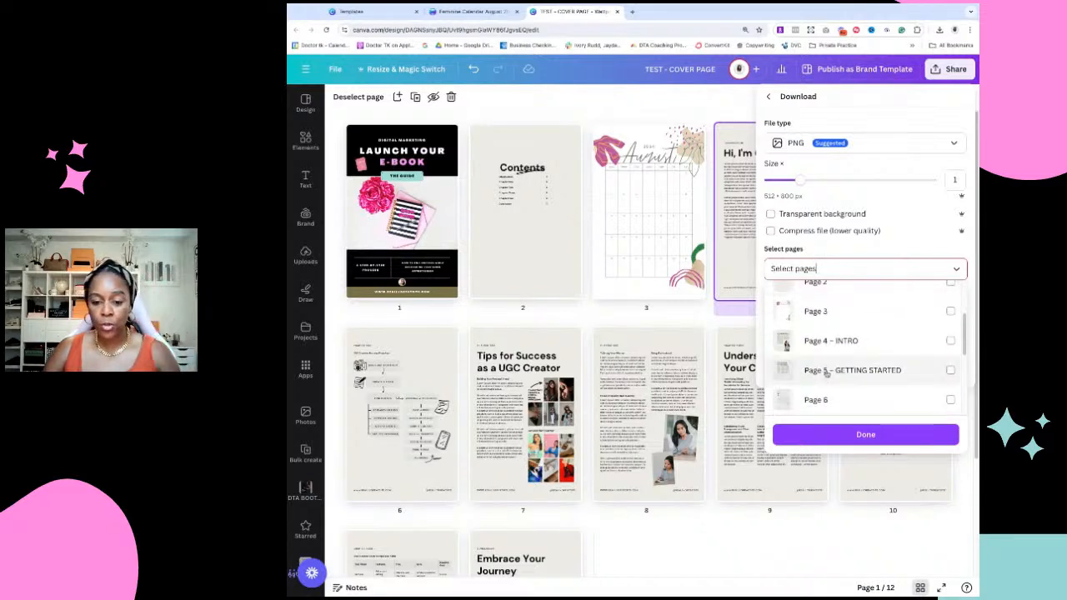
scroll(830, 366, "up", 3)
left_click(831, 352)
scroll(833, 371, "down", 3)
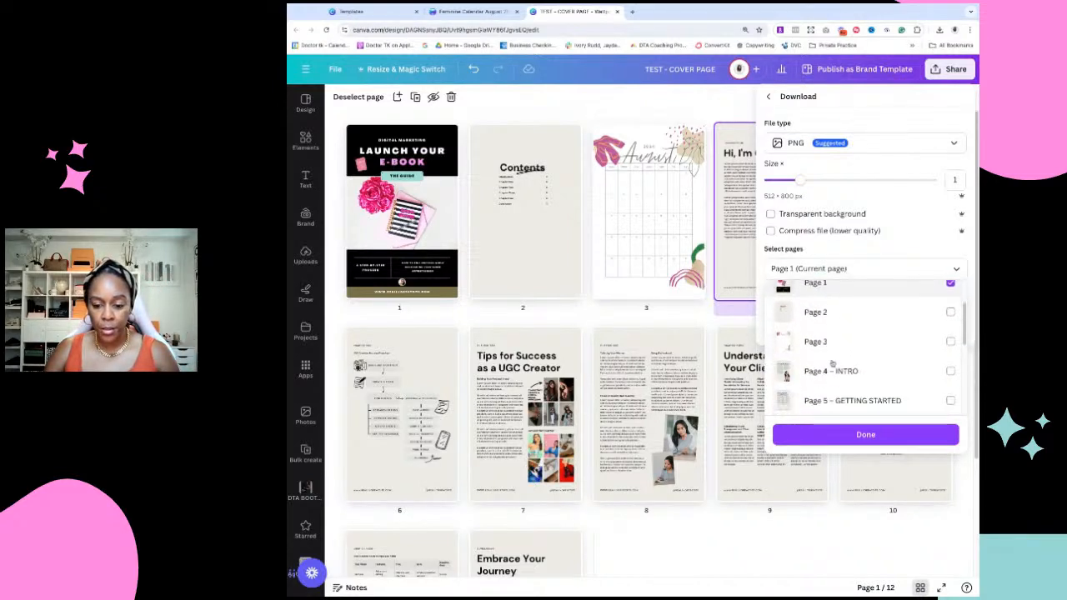
left_click(837, 384)
scroll(835, 375, "down", 3)
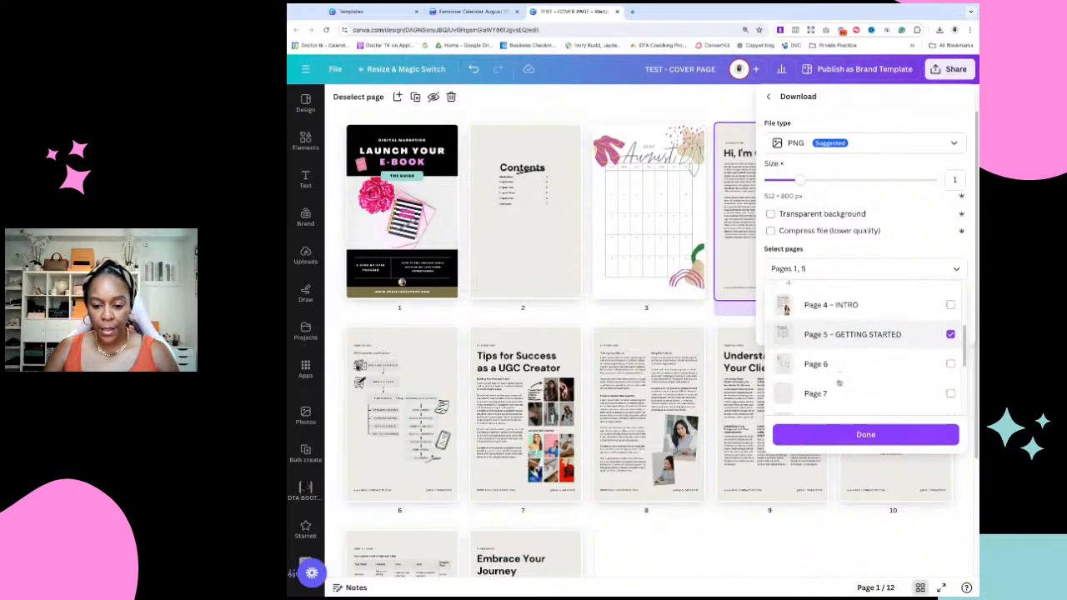
scroll(833, 371, "down", 3)
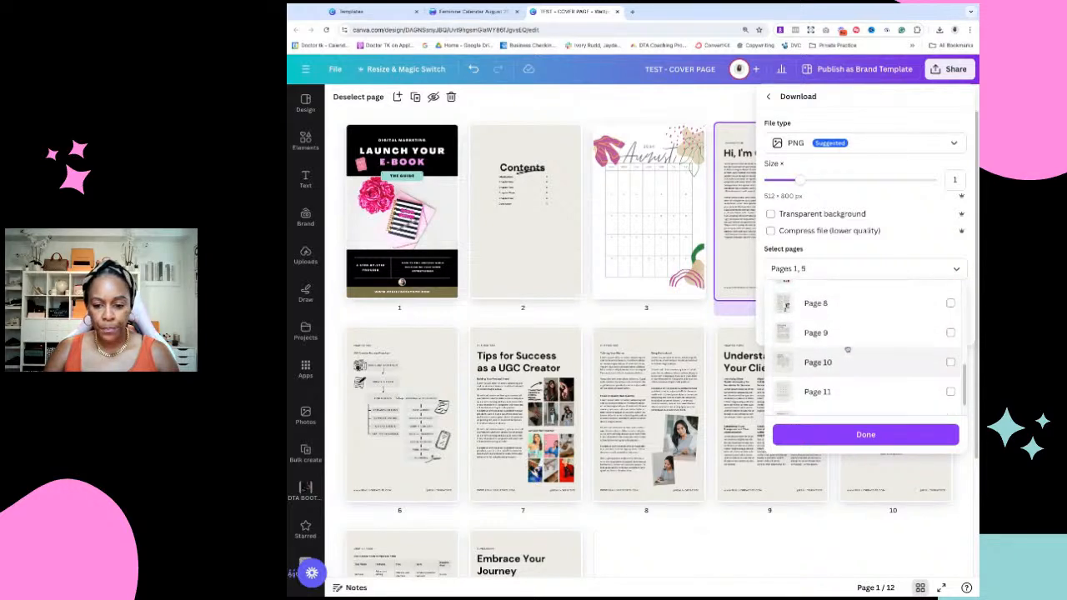
scroll(844, 338, "up", 1)
scroll(841, 341, "up", 3)
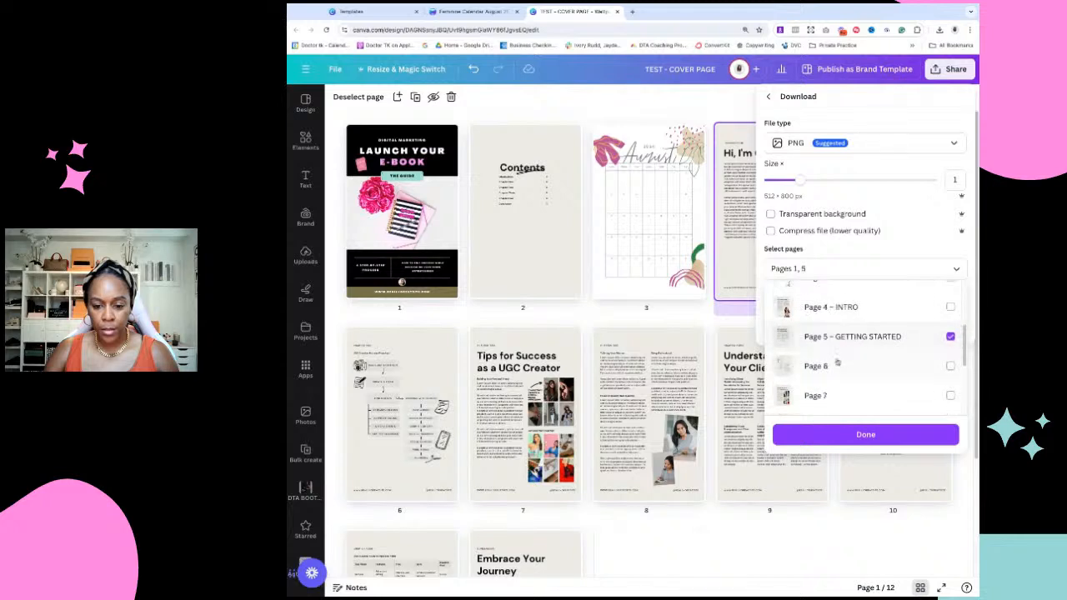
left_click(834, 365)
left_click(851, 435)
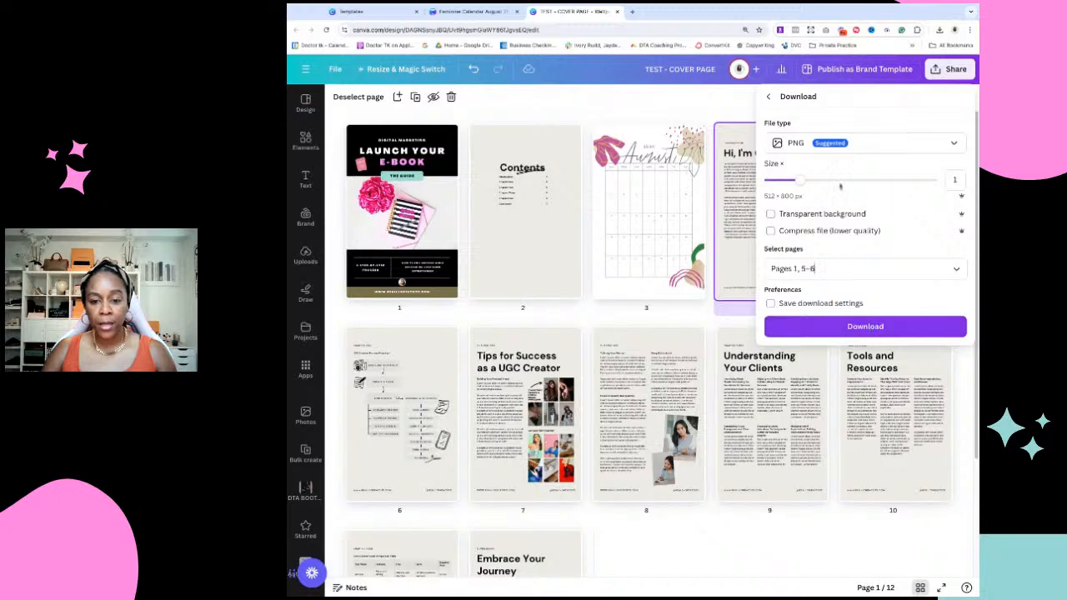
left_click(877, 327)
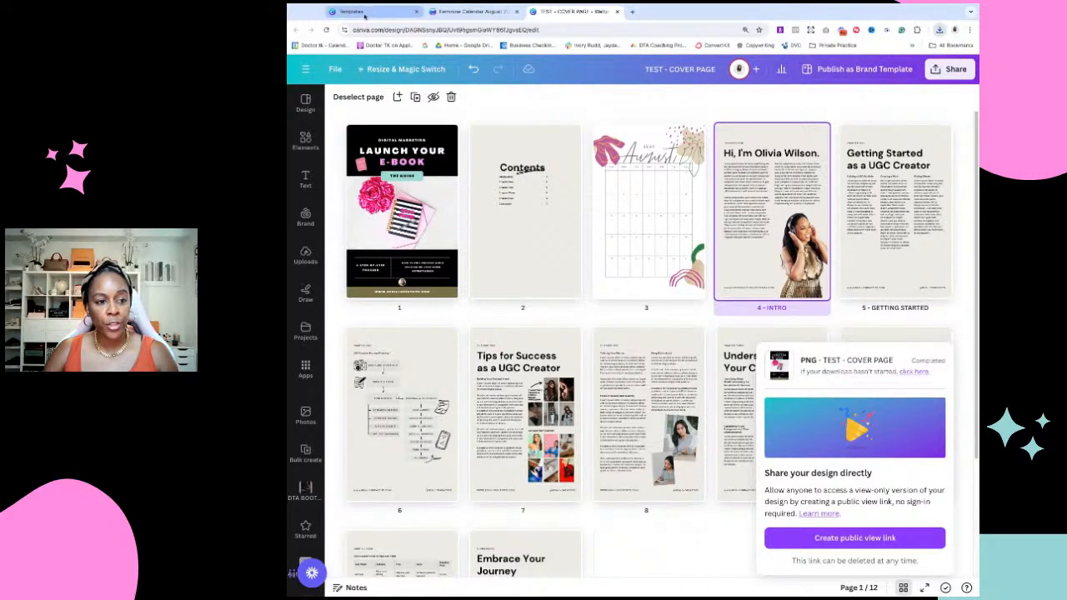
Go back to the home page from the templates tab and search Canva Templates for "INSTAGRAM EBOOK MOCKUP"
left_click(364, 15)
left_click(959, 71)
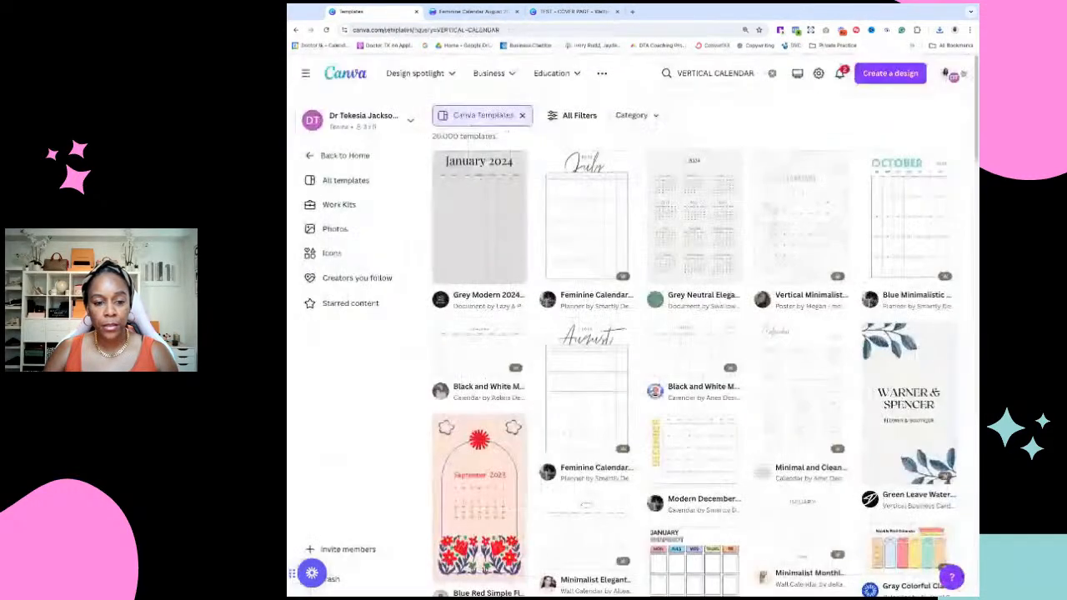
left_click(329, 156)
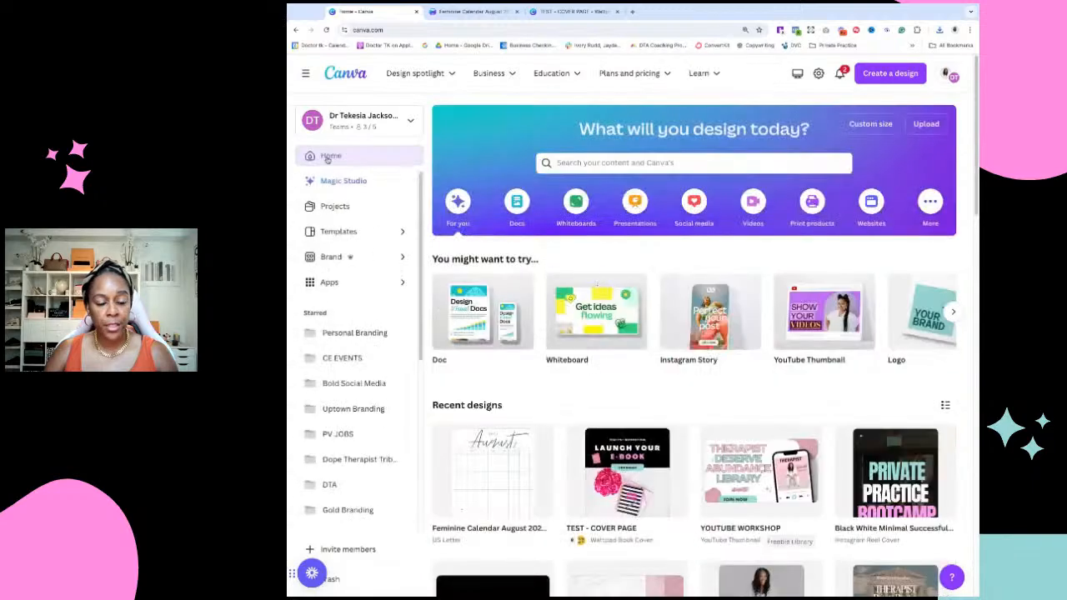
left_click(667, 163)
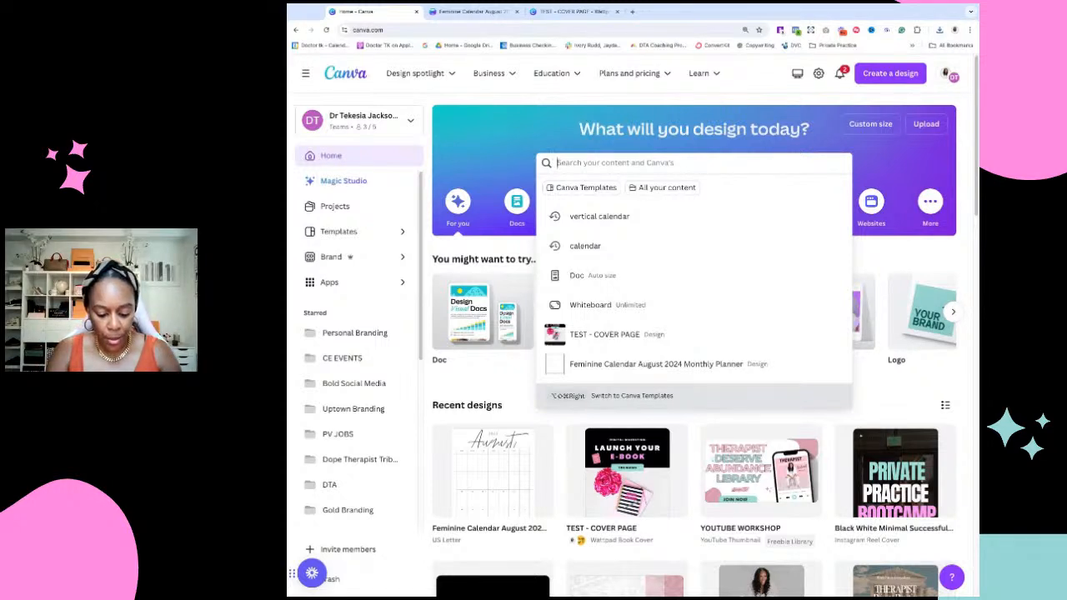
type("IN")
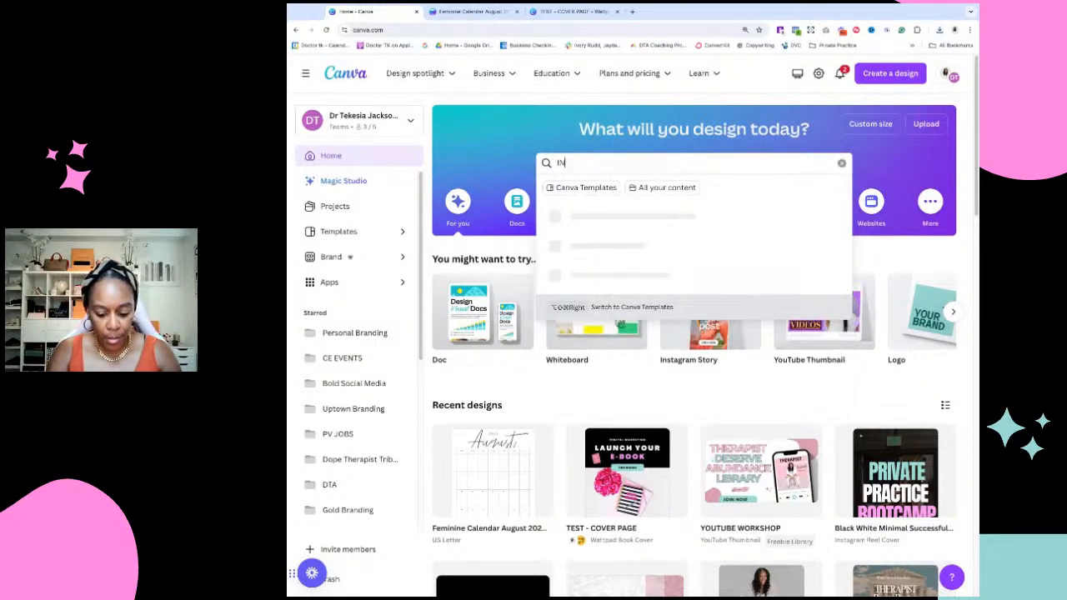
type("STAGRAM EBOOK")
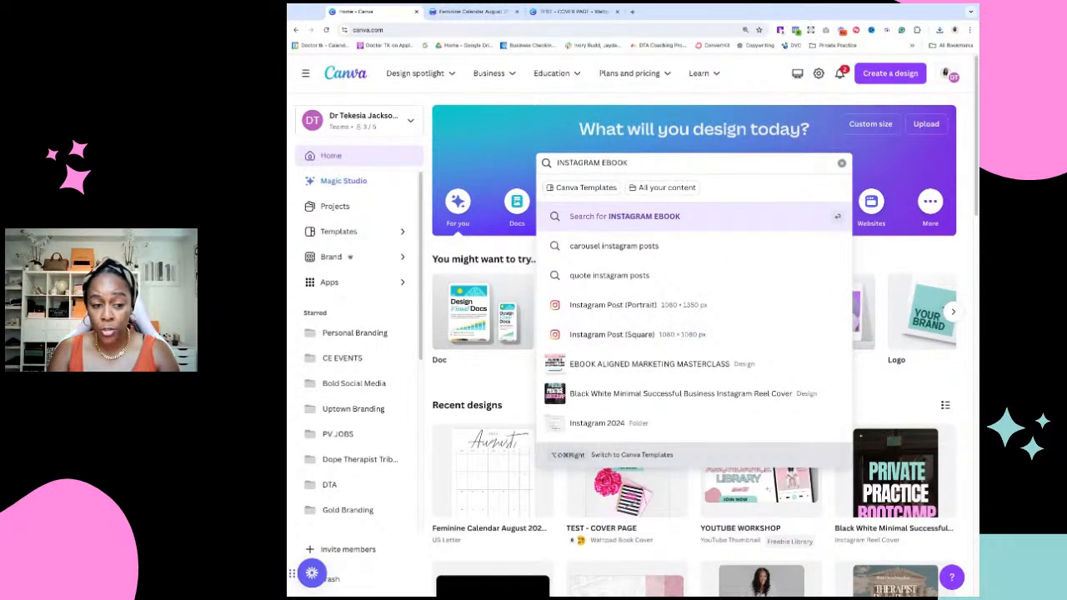
type(" MOCK")
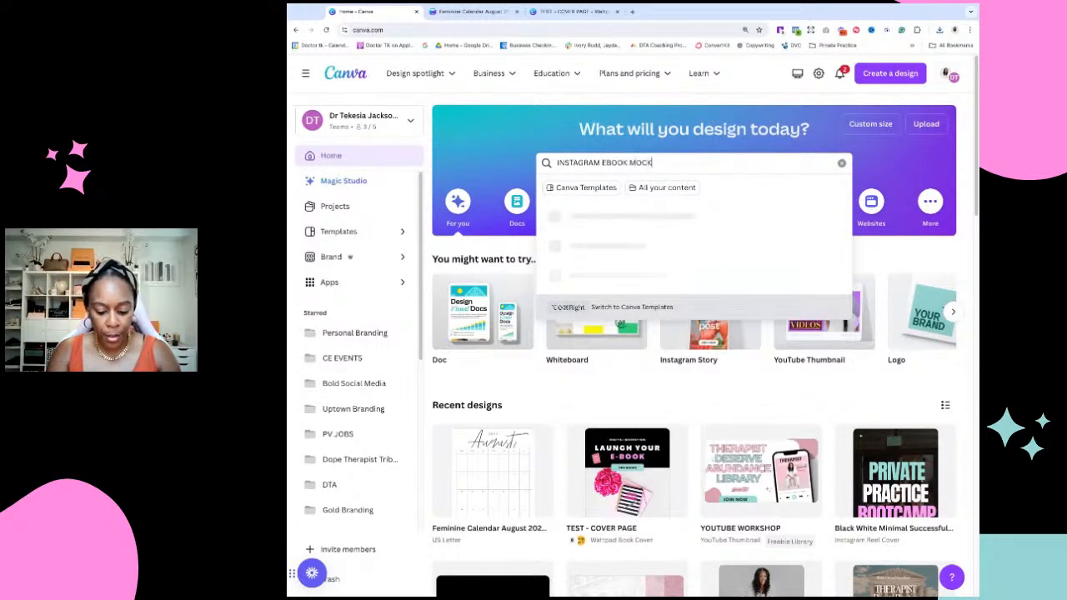
type("UP")
key("Return")
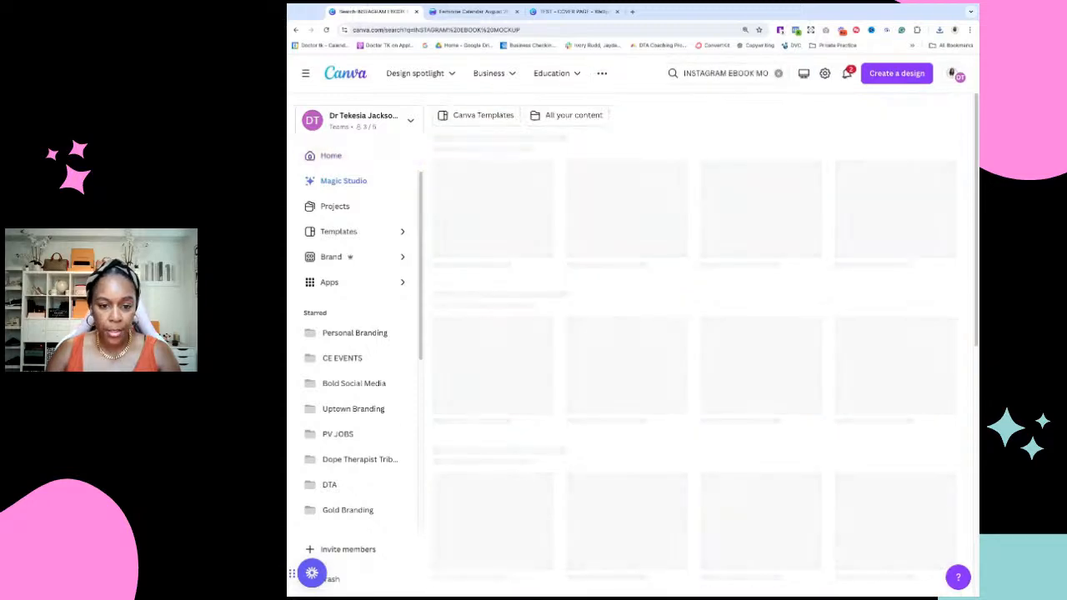
left_click(483, 115)
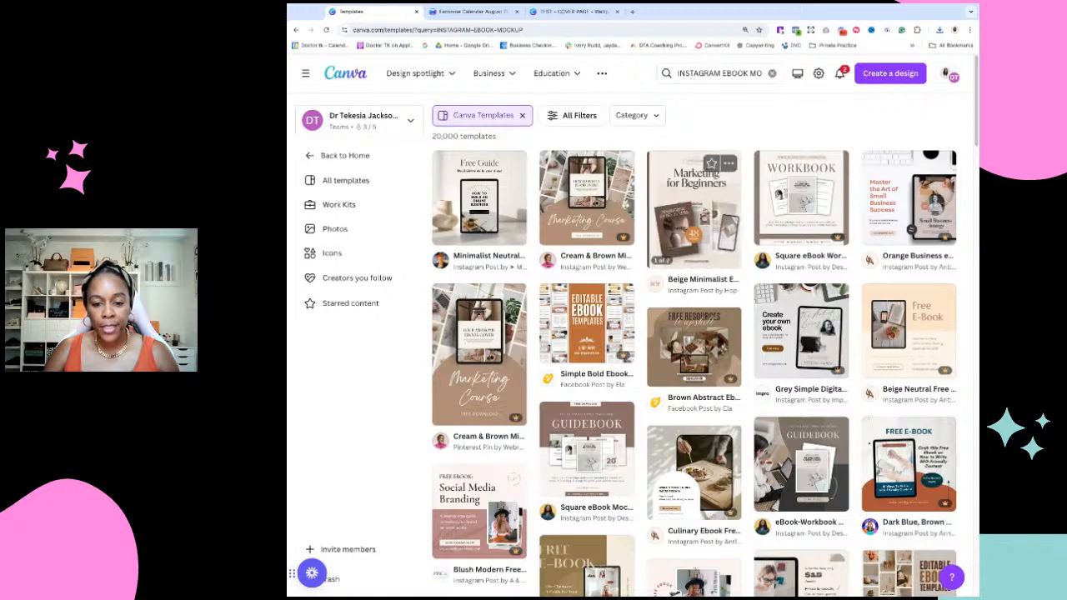
Preview the light and dark pages of the Beige Minimalist Ebook Mockup Instagram Post template and close the preview
left_click(705, 204)
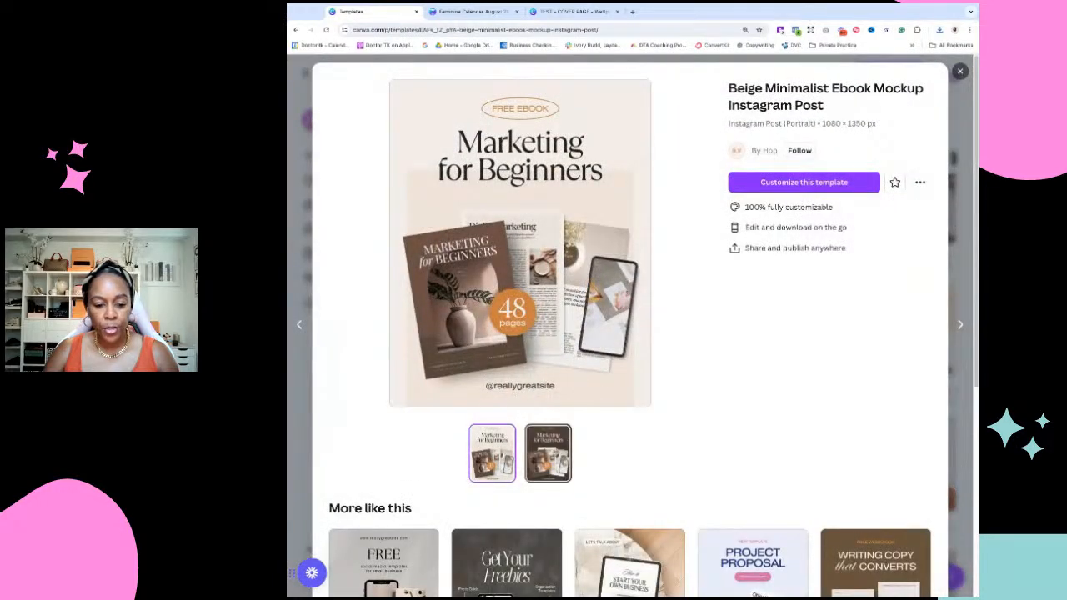
left_click(558, 451)
left_click(498, 463)
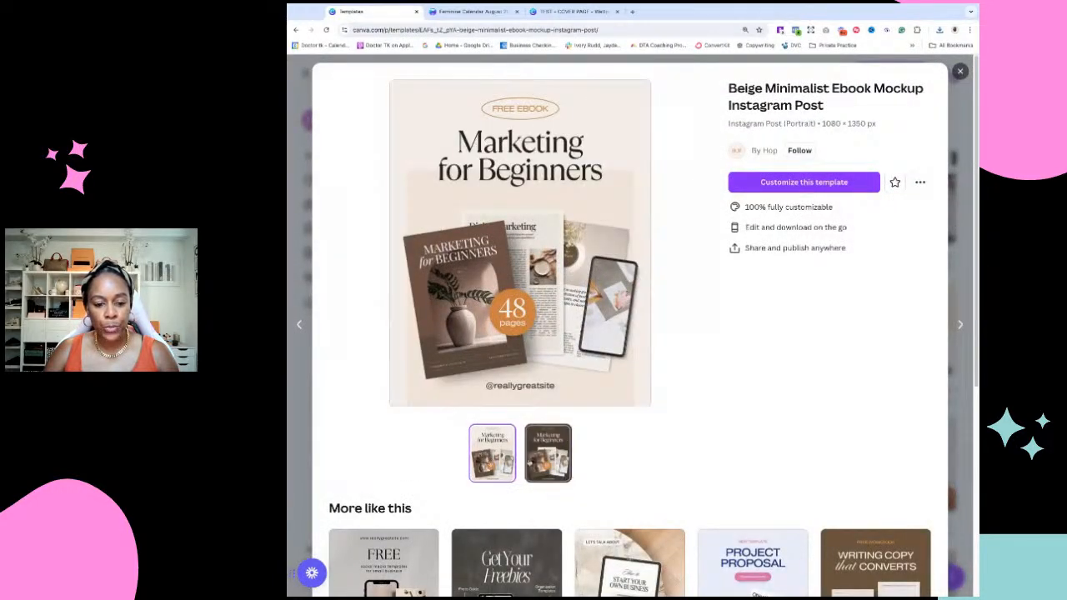
left_click(547, 453)
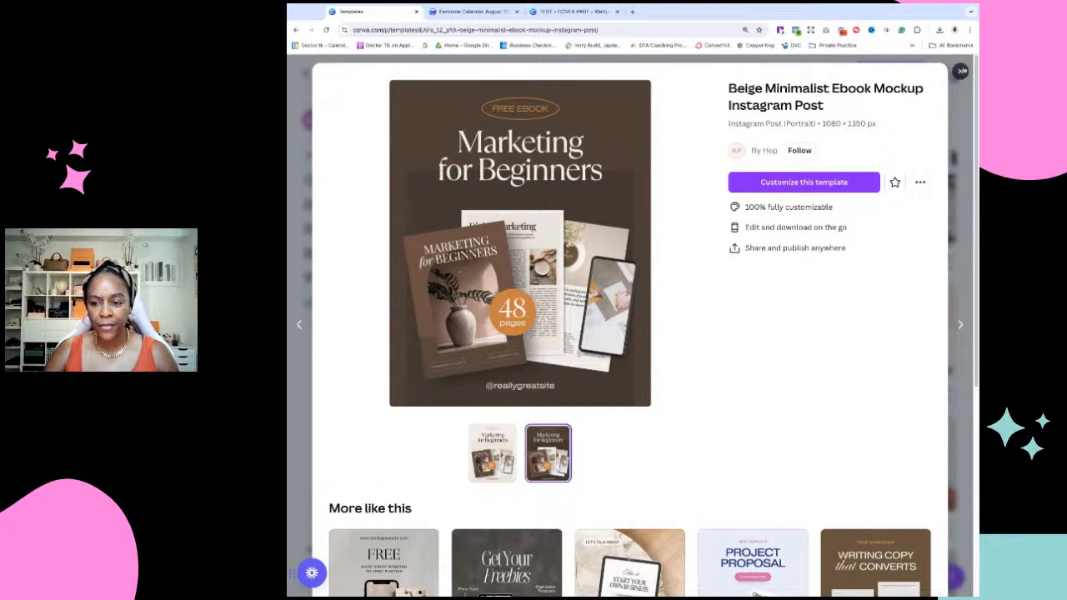
left_click(959, 72)
Start customizing the Square eBook Workbook Mockup for Instagram Post template and display the uploaded images
left_click(815, 218)
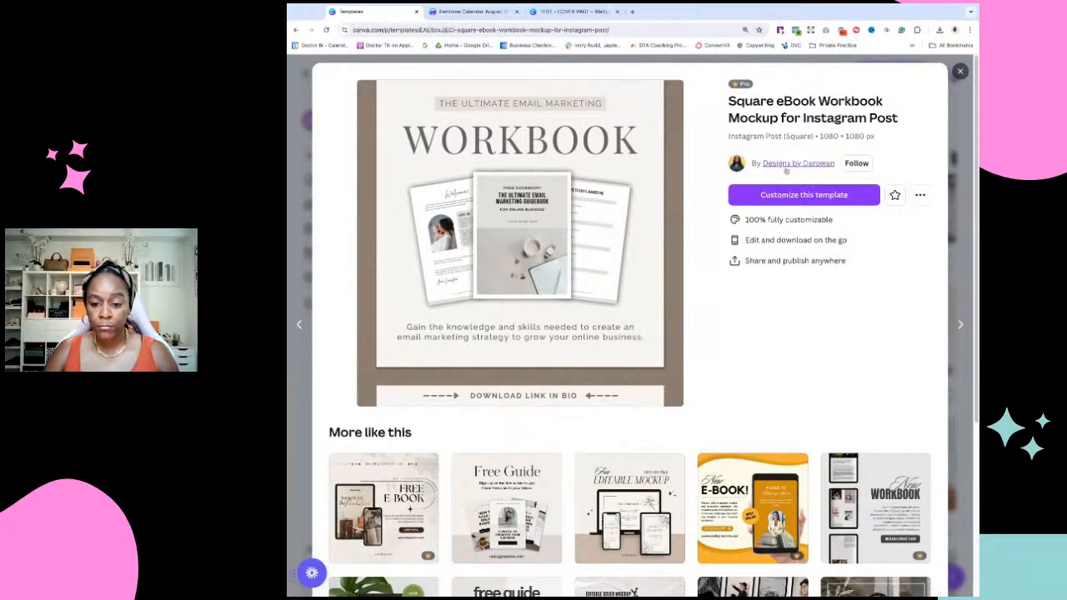
left_click(827, 199)
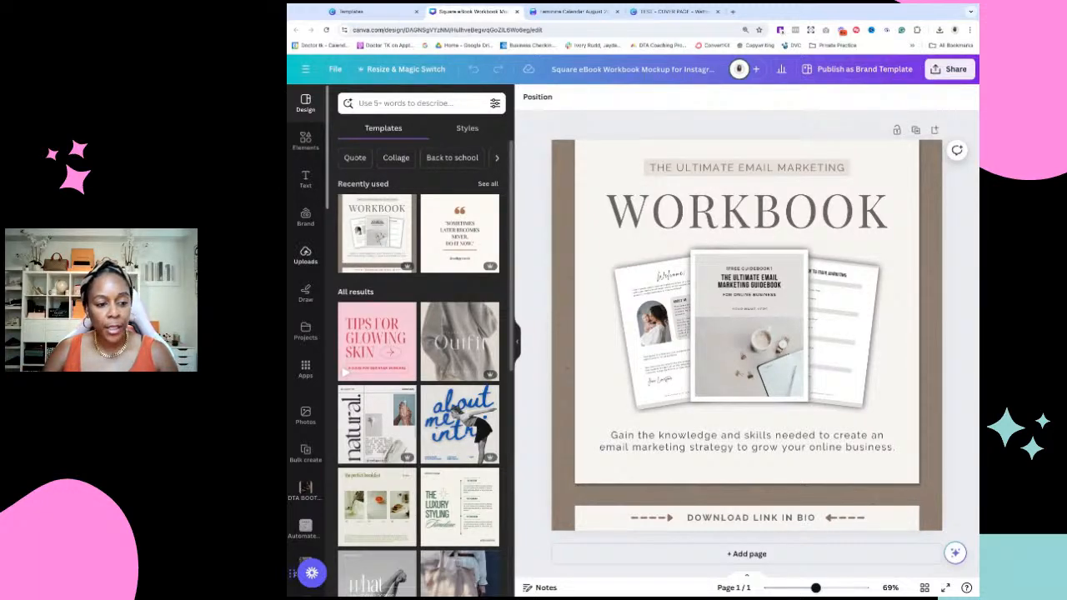
left_click(305, 255)
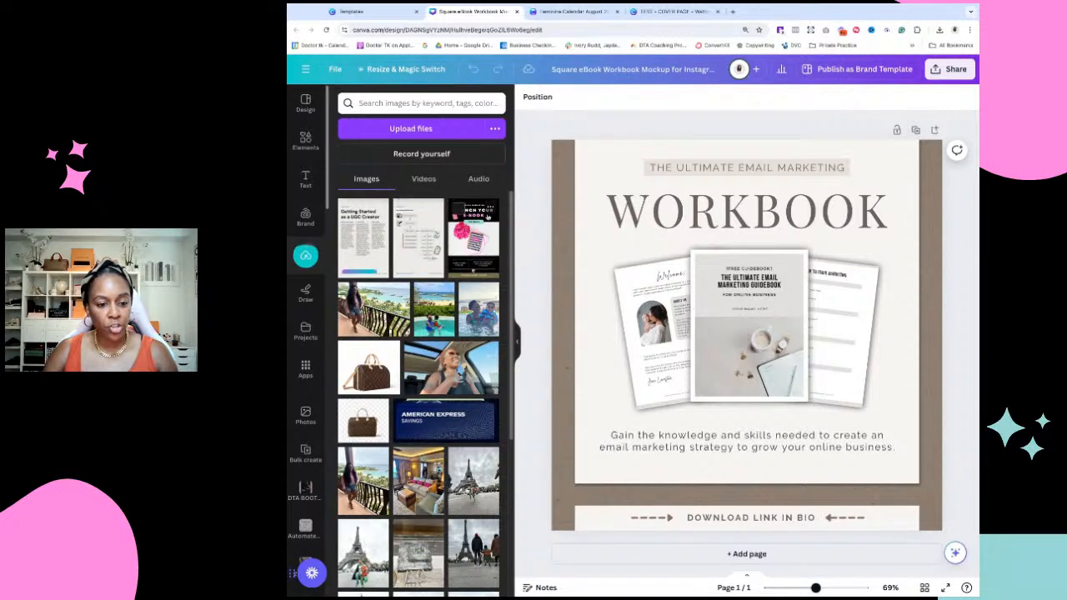
Mark the three ebook page images among the uploads and clear the selection again
left_click(459, 209)
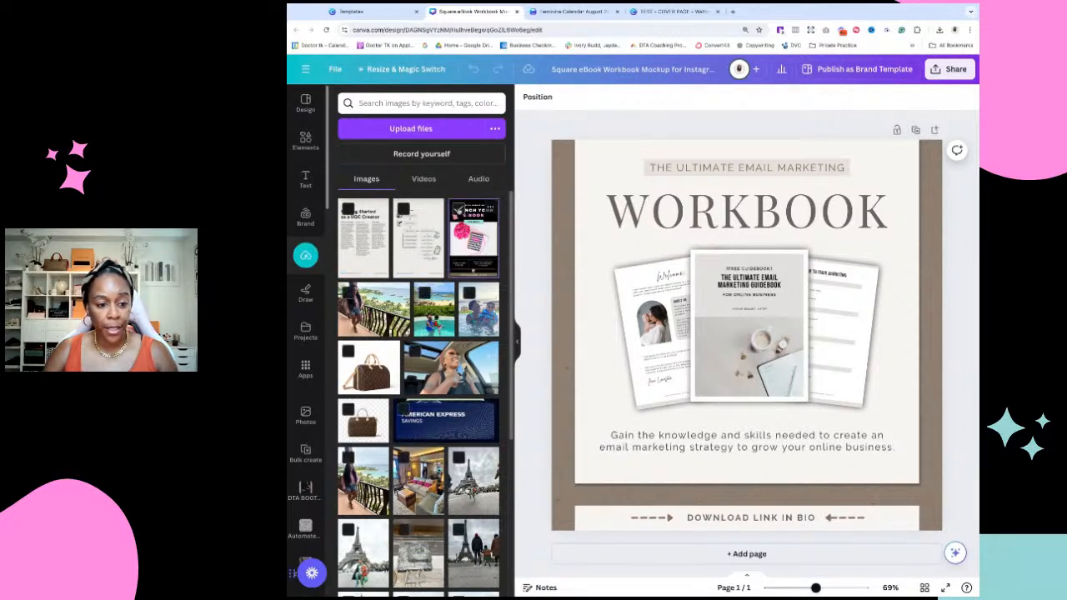
left_click(403, 208)
left_click(348, 208)
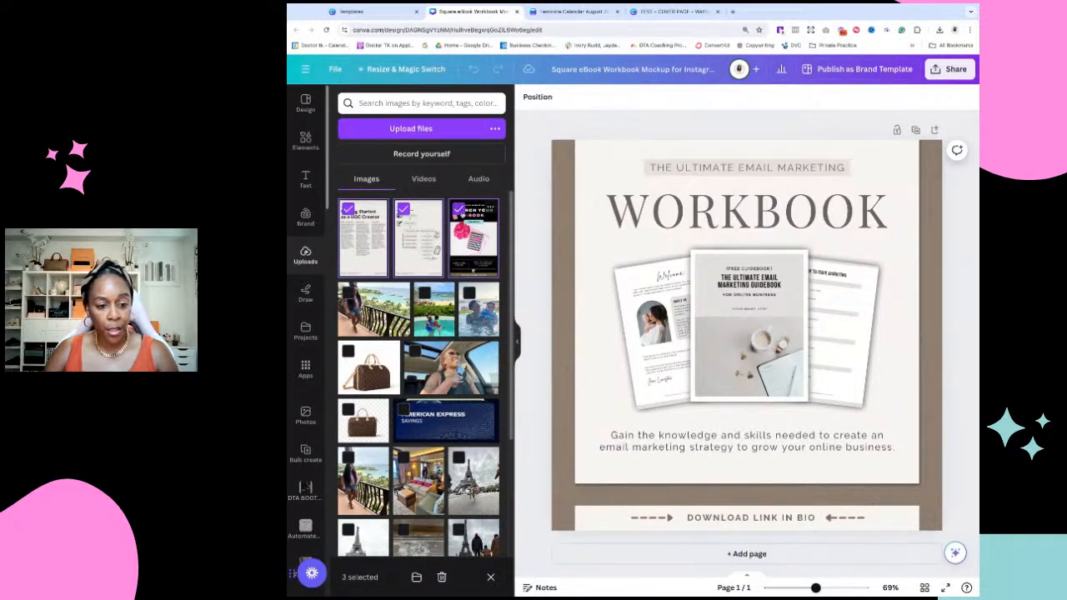
left_click(459, 210)
left_click(403, 208)
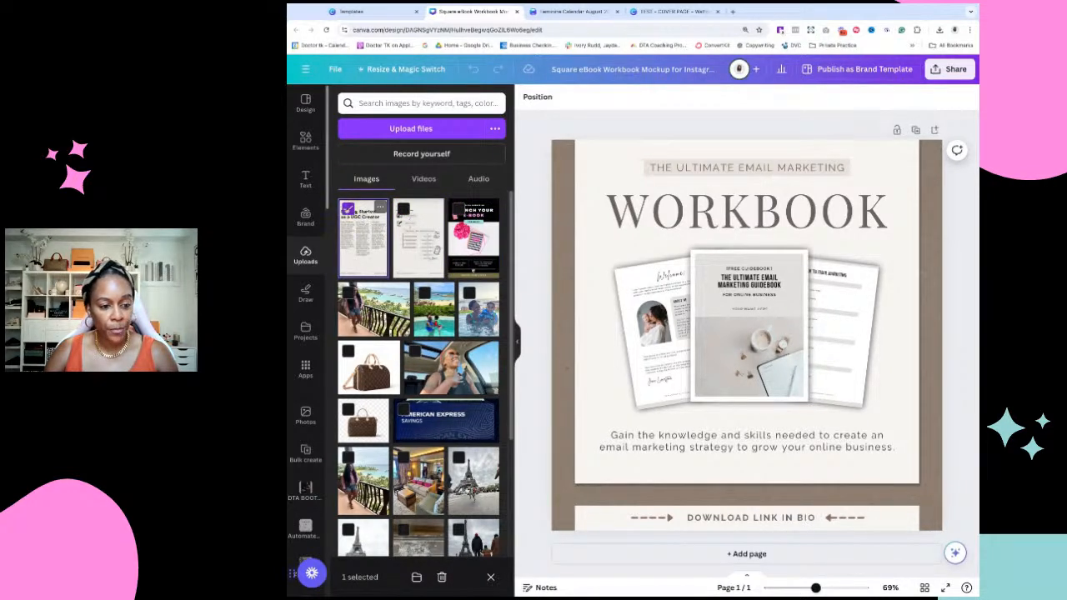
left_click(347, 209)
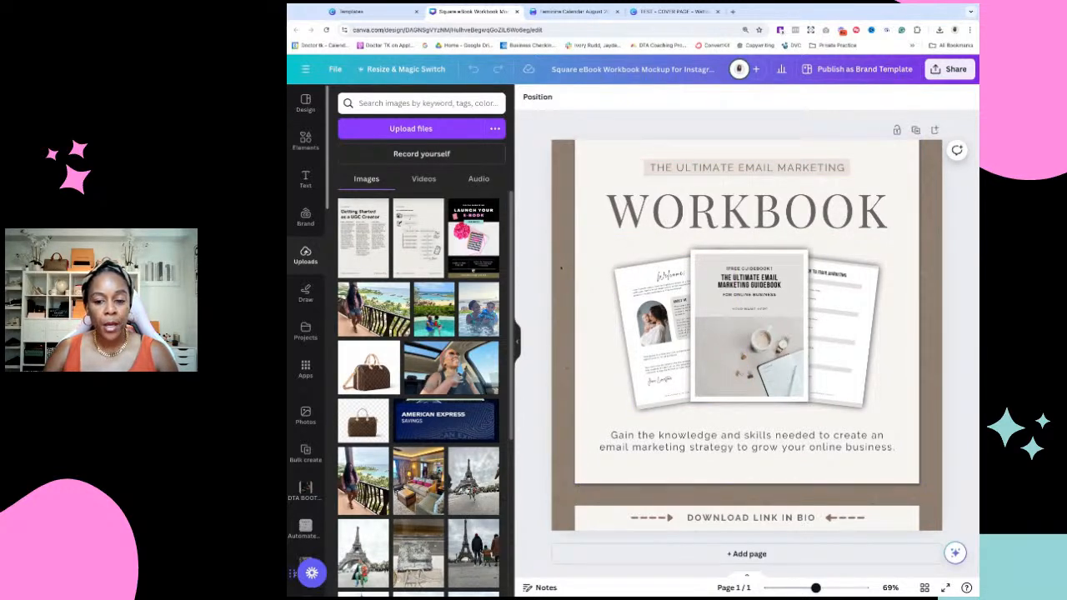
Replace the center workbook cover in the mockup with the uploaded Launch Your E-Book cover image
left_click(563, 262)
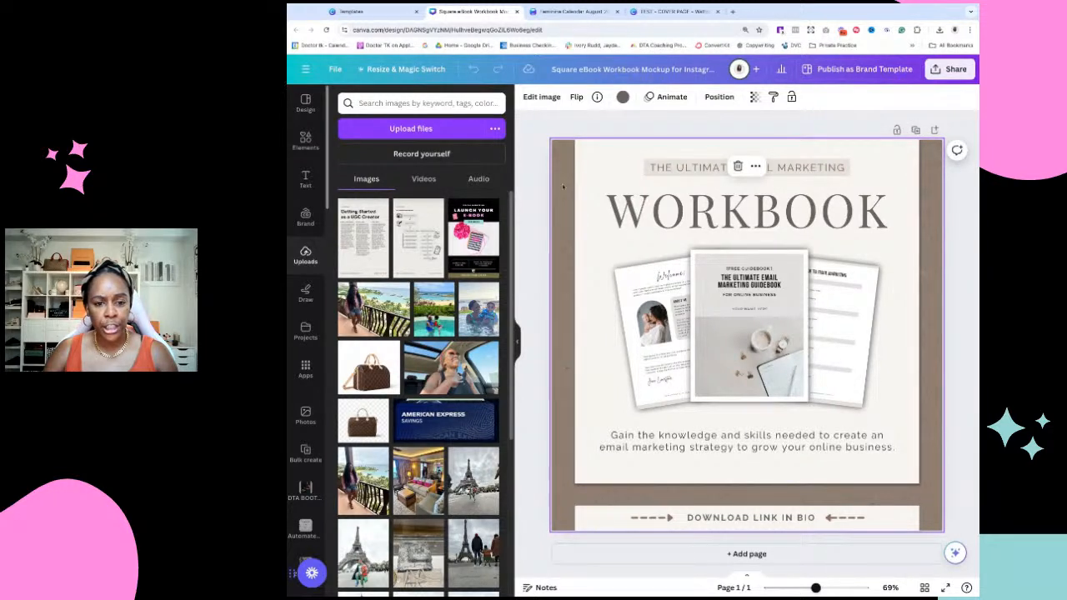
left_click(708, 309)
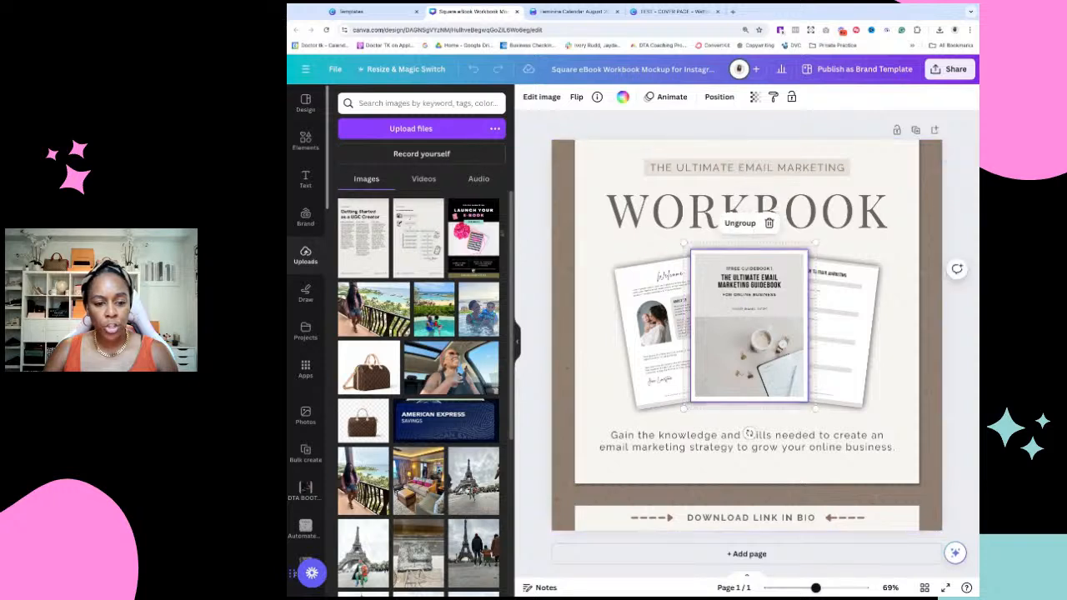
left_click_drag(475, 237, 748, 325)
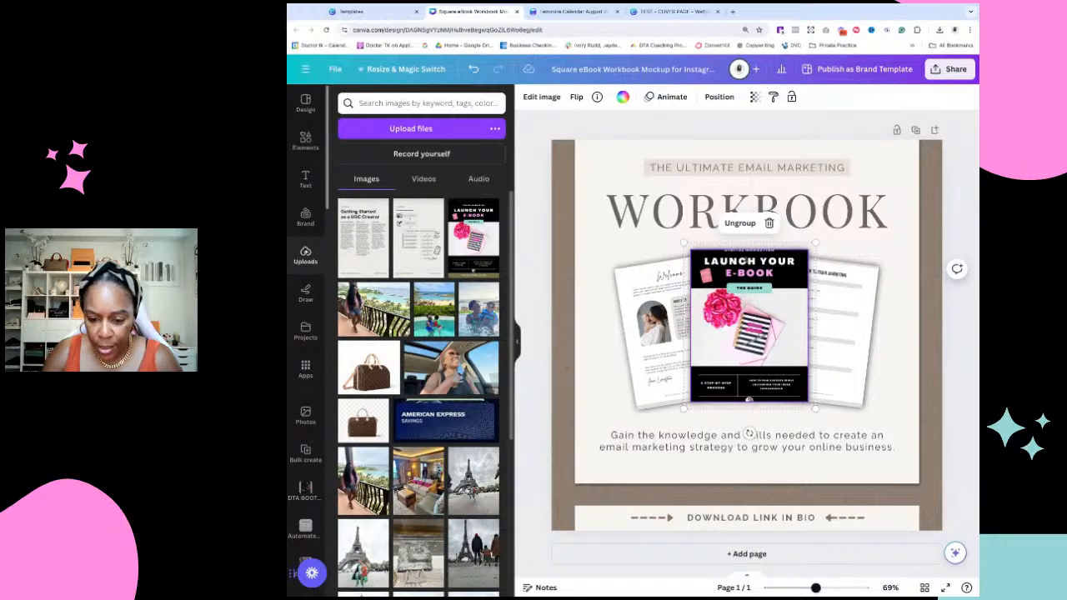
left_click_drag(815, 588, 829, 587)
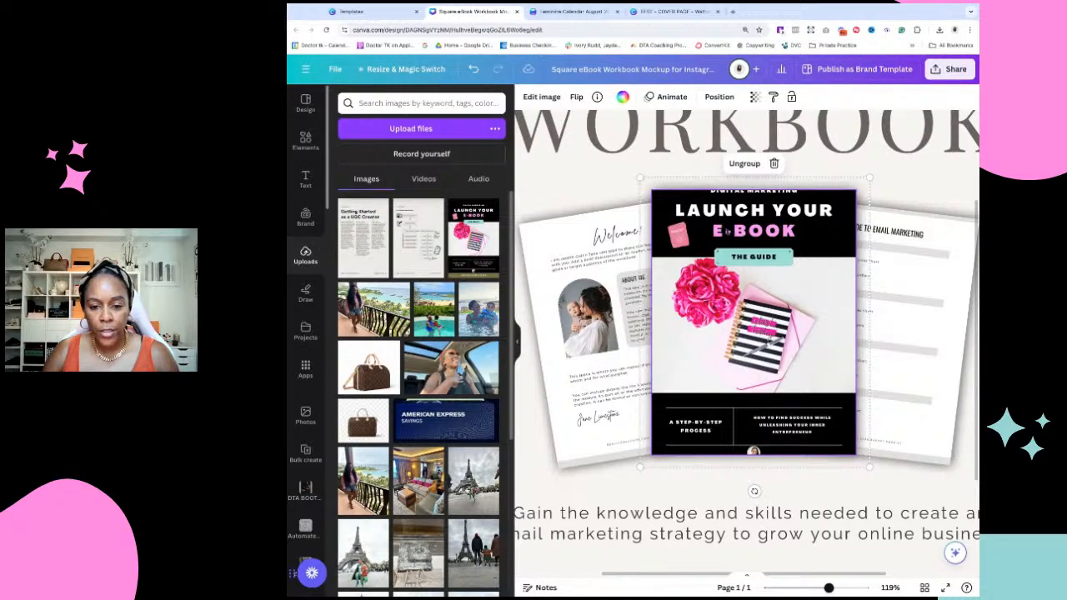
left_click(541, 97)
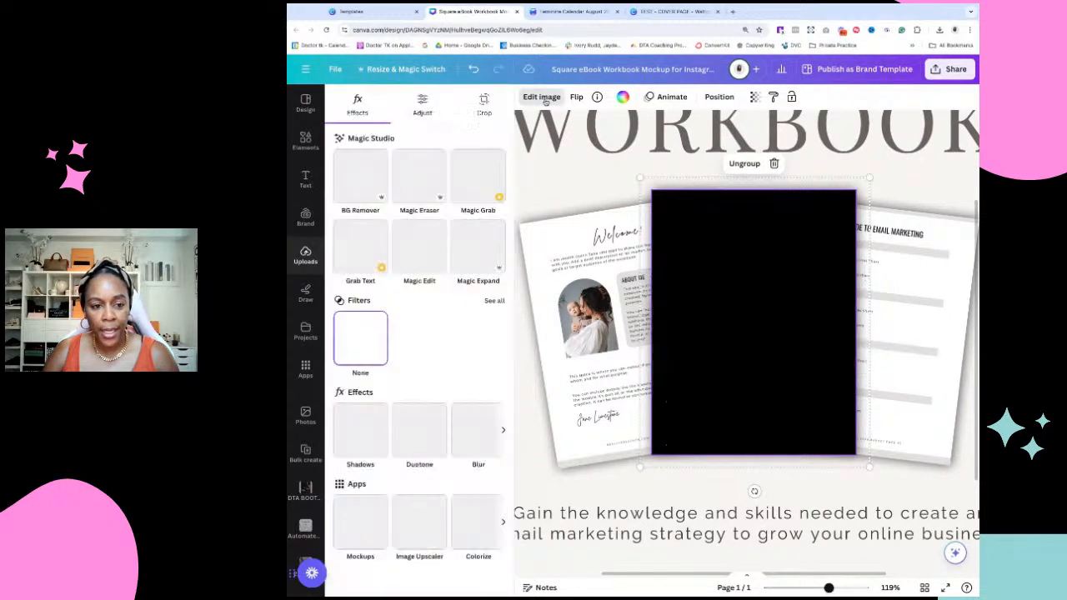
left_click(484, 103)
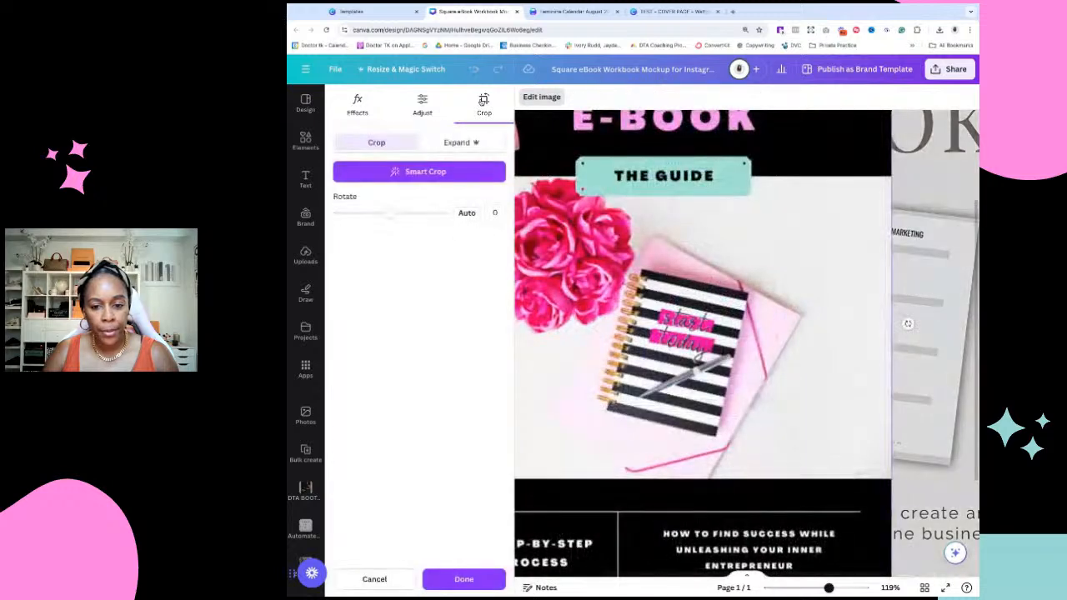
left_click(404, 580)
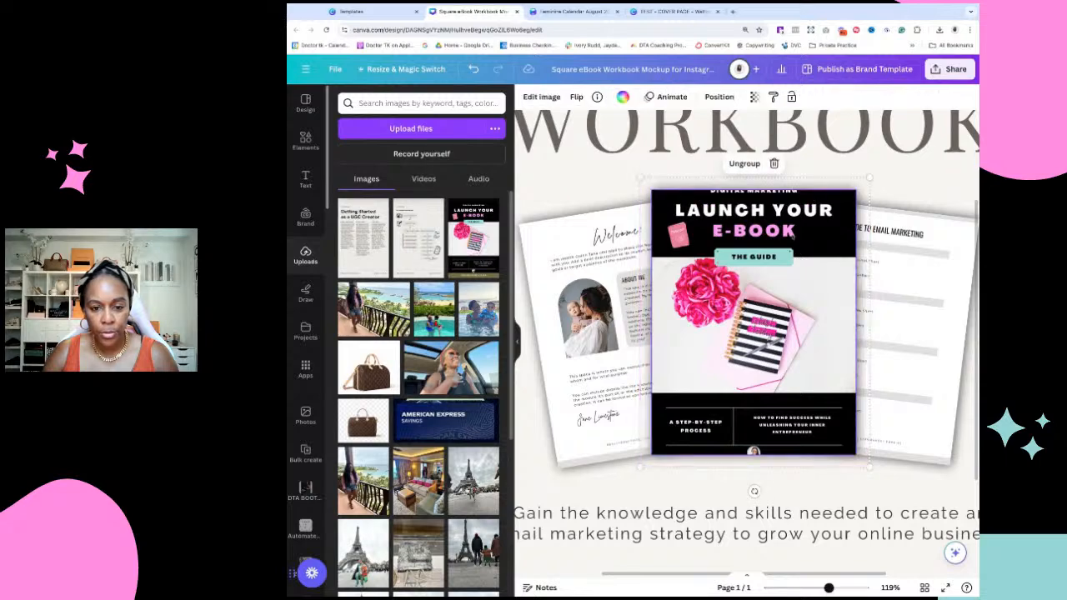
Reposition the cover image within its crop so the Digital Marketing line at its top edge shows, then apply the crop
left_click(542, 96)
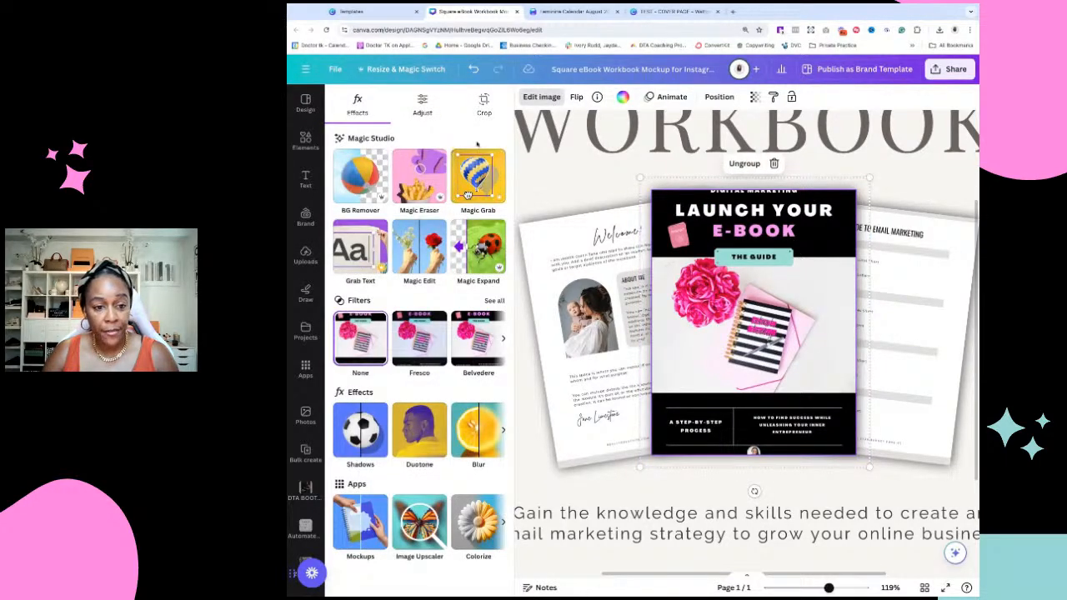
left_click(483, 104)
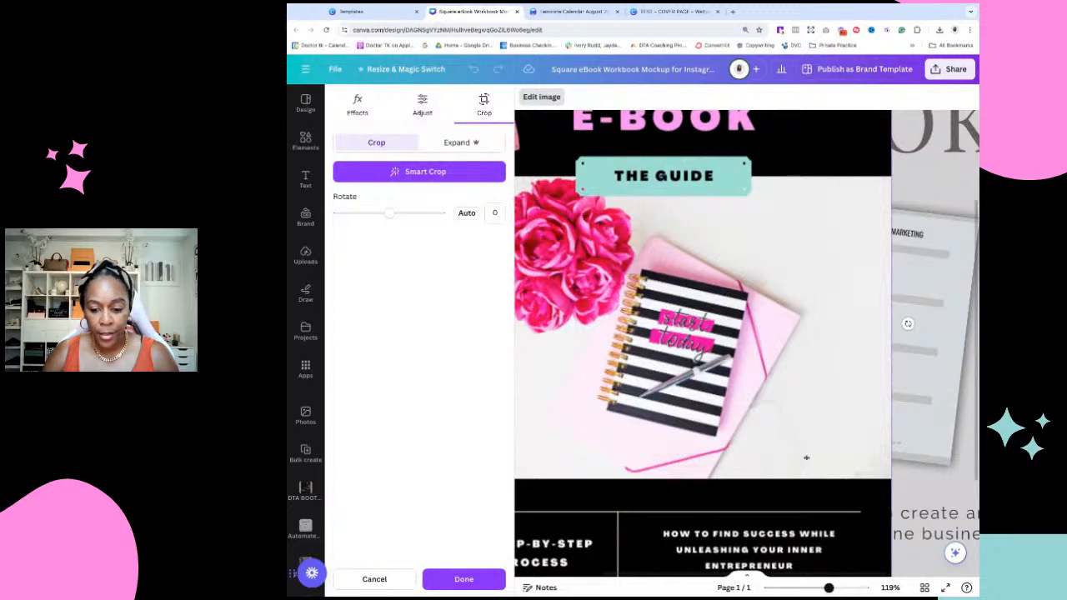
left_click_drag(828, 588, 808, 588)
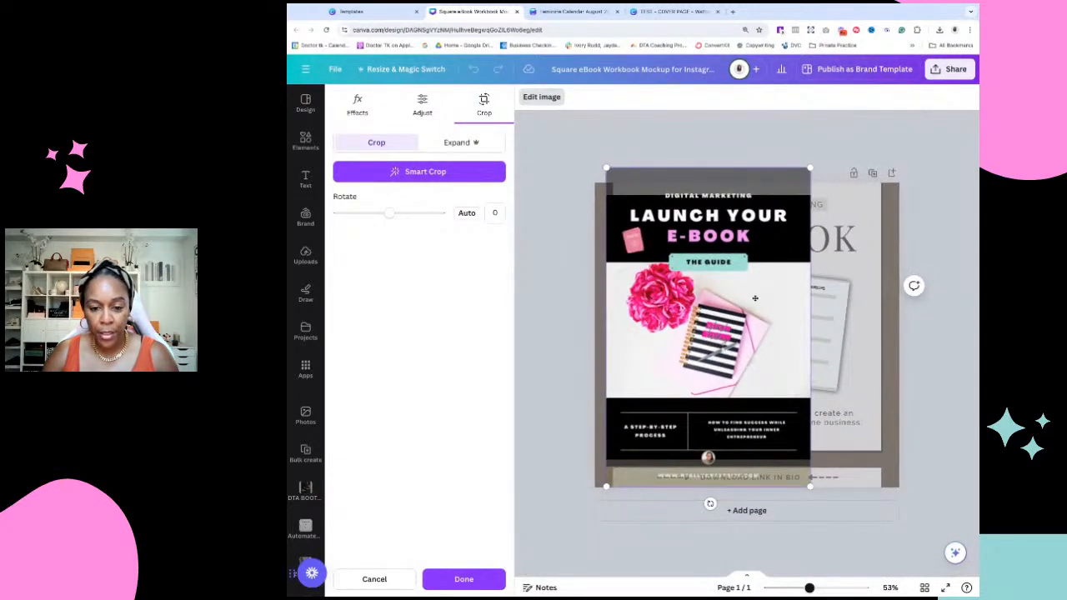
left_click_drag(755, 297, 755, 311)
left_click(463, 578)
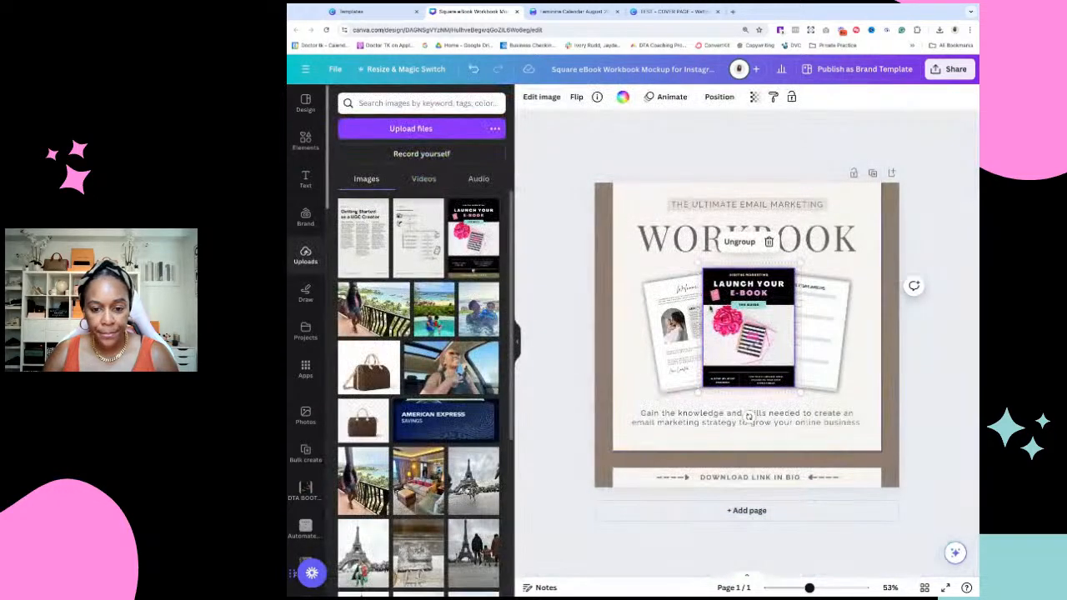
left_click(753, 164)
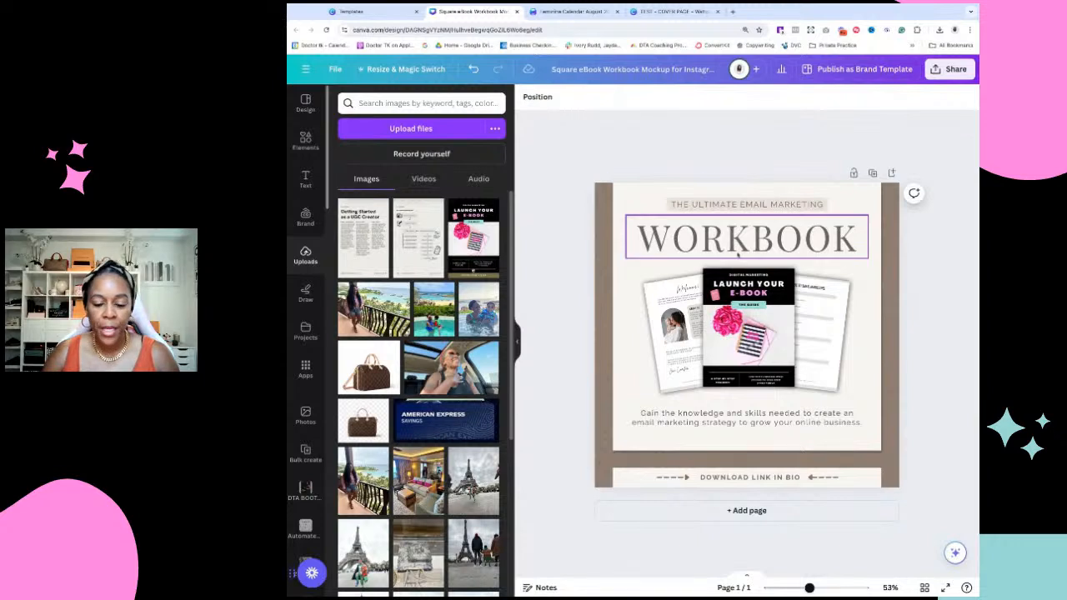
Place the uploaded page with drawn icons in the mockup's right frame and the Getting Started as a UGC Creator page in the left frame
mouse_move(415, 252)
left_click_drag(415, 245, 806, 332)
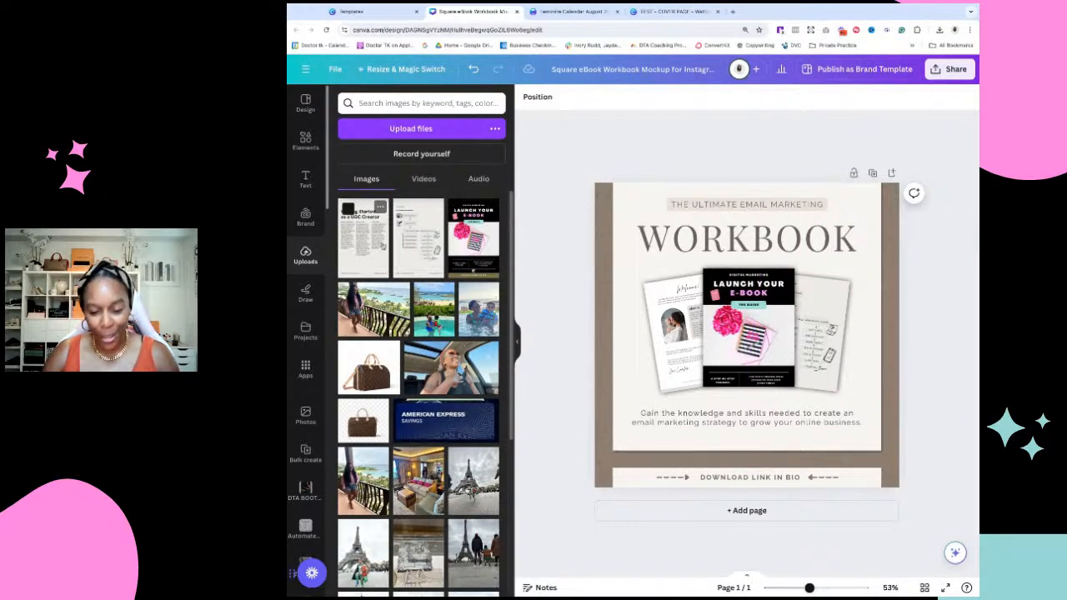
left_click_drag(382, 246, 671, 333)
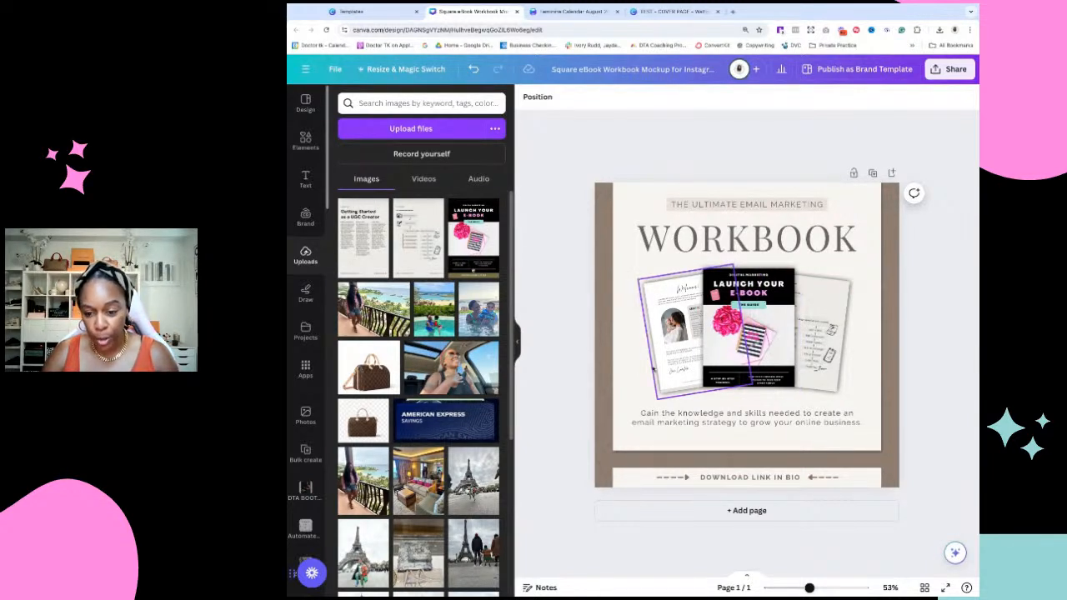
left_click_drag(653, 369, 634, 350)
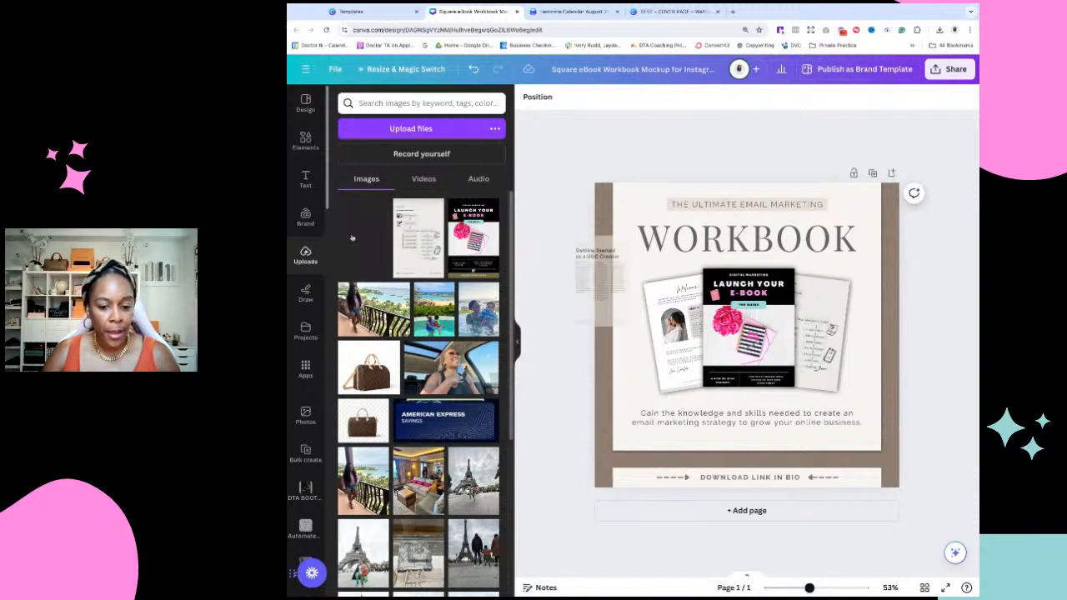
left_click(351, 238)
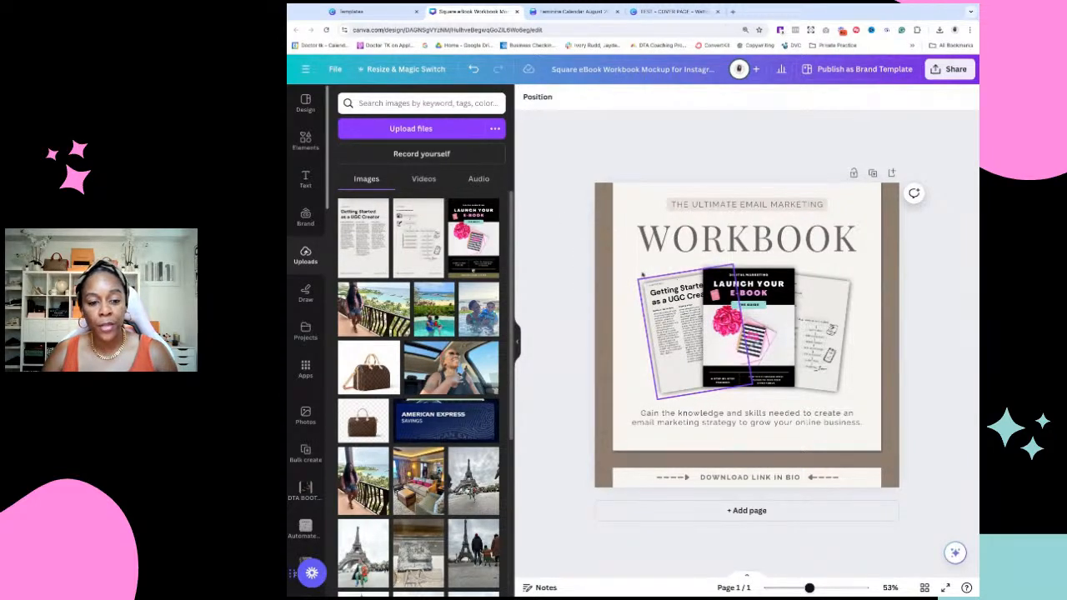
Swap the side pages: Getting Started as a UGC Creator in the mockup's right frame, the page with drawn icons in the left frame
left_click_drag(363, 238, 820, 329)
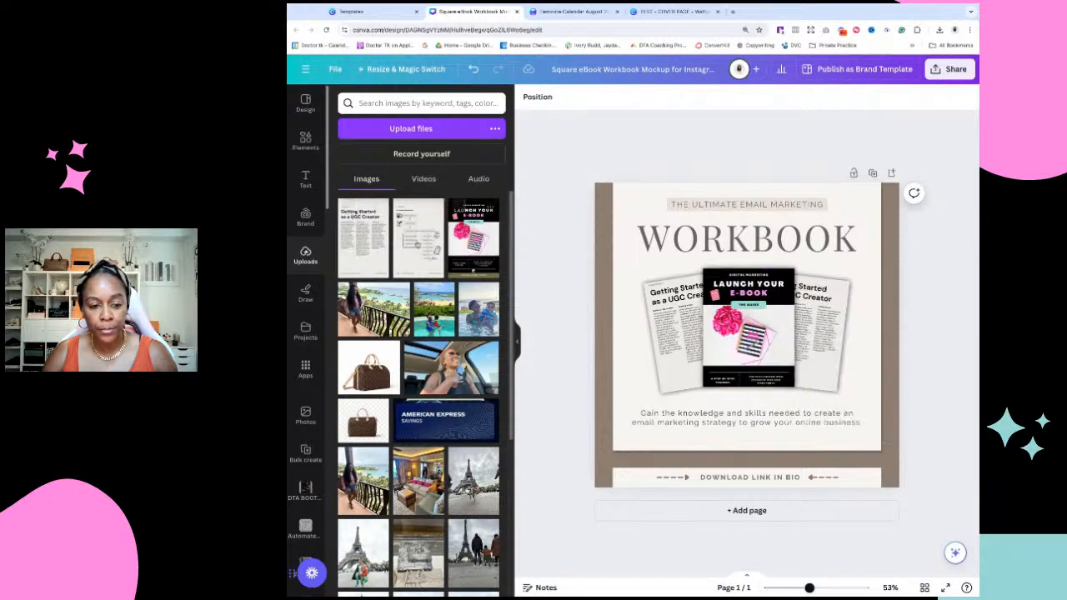
left_click_drag(417, 238, 671, 325)
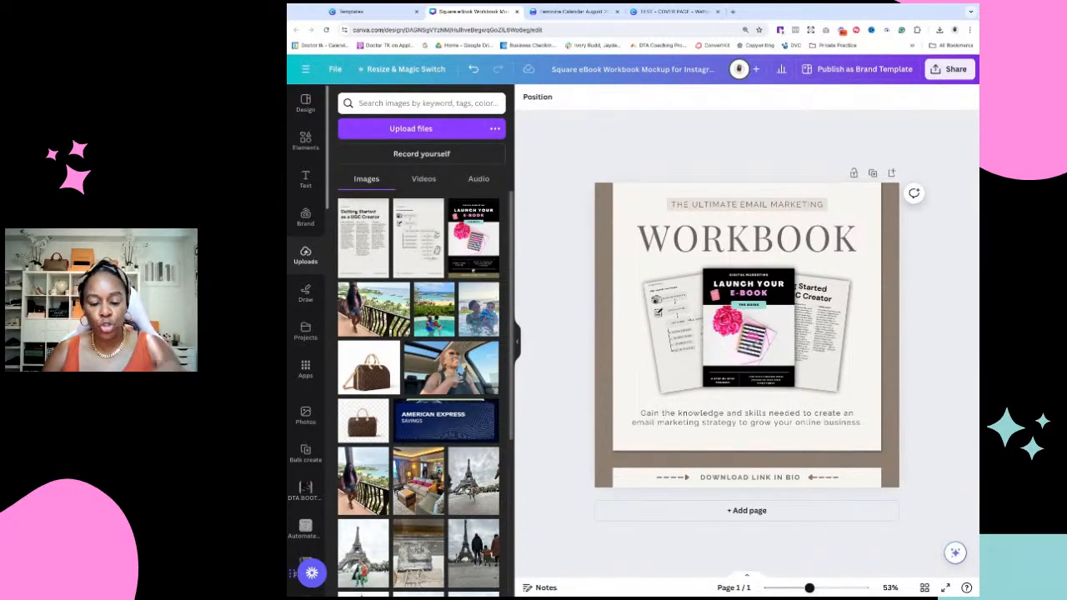
Recolor both dashed arrows beside DOWNLOAD LINK IN BIO with the light pink from the Brand Kit's POMPOM Logo Template colors
double_click(744, 415)
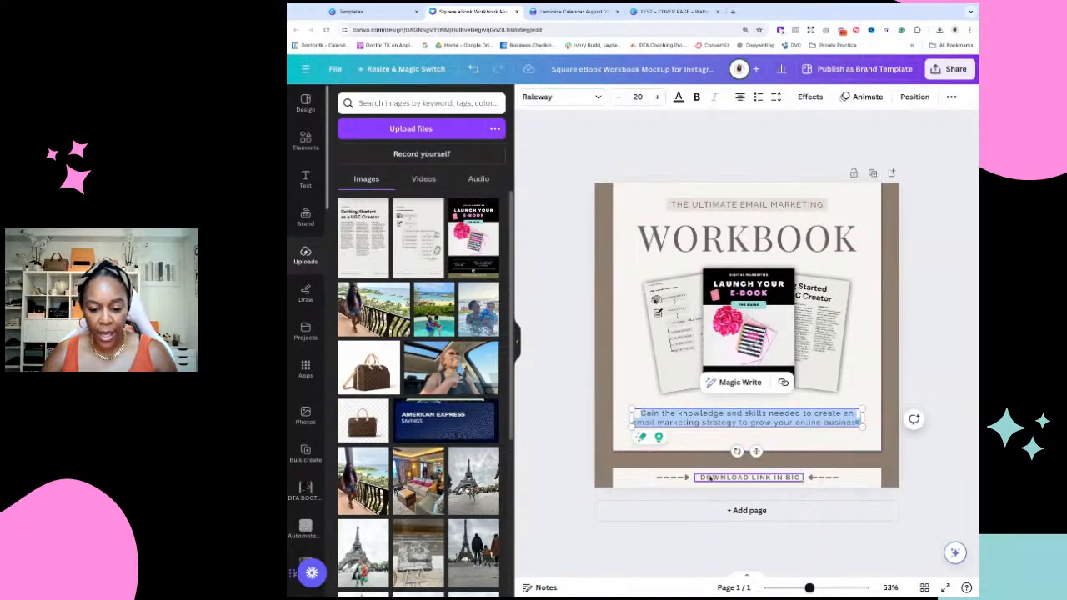
left_click(723, 476)
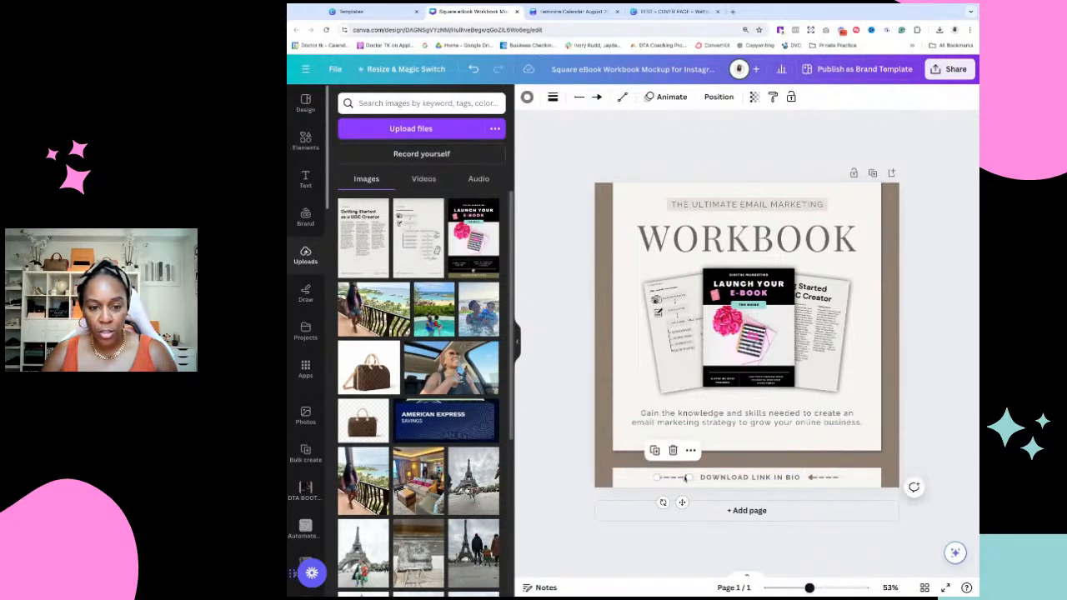
left_click(527, 97)
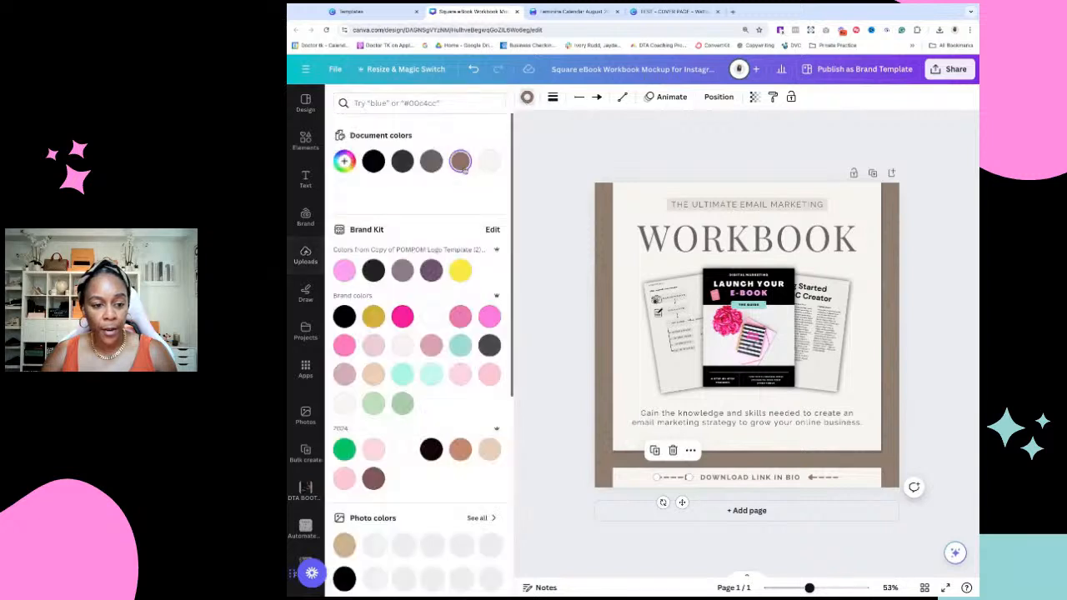
left_click(345, 270)
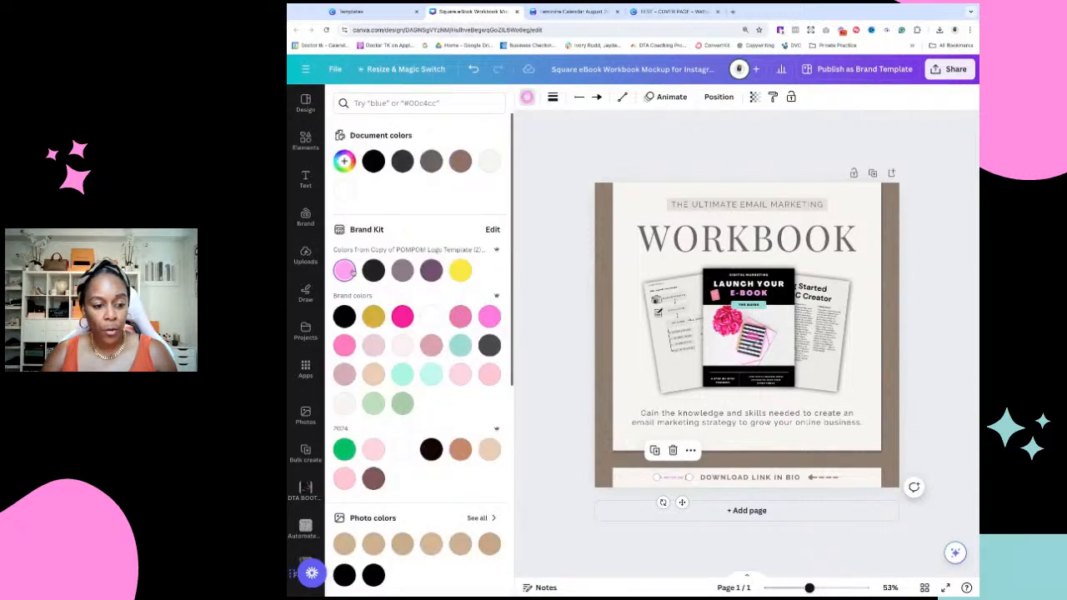
left_click(831, 477)
left_click(344, 270)
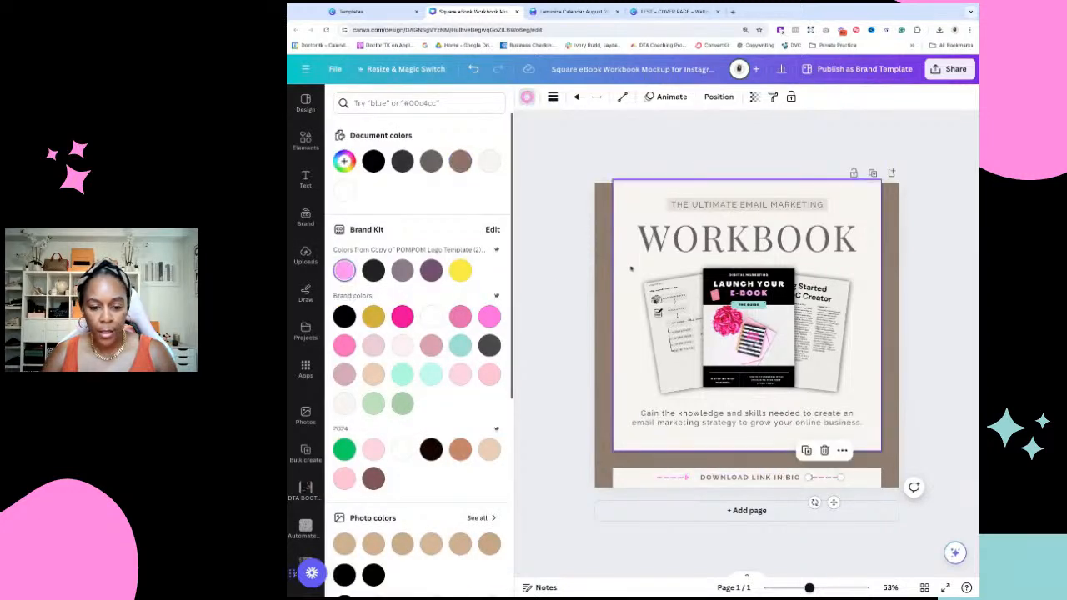
left_click(571, 269)
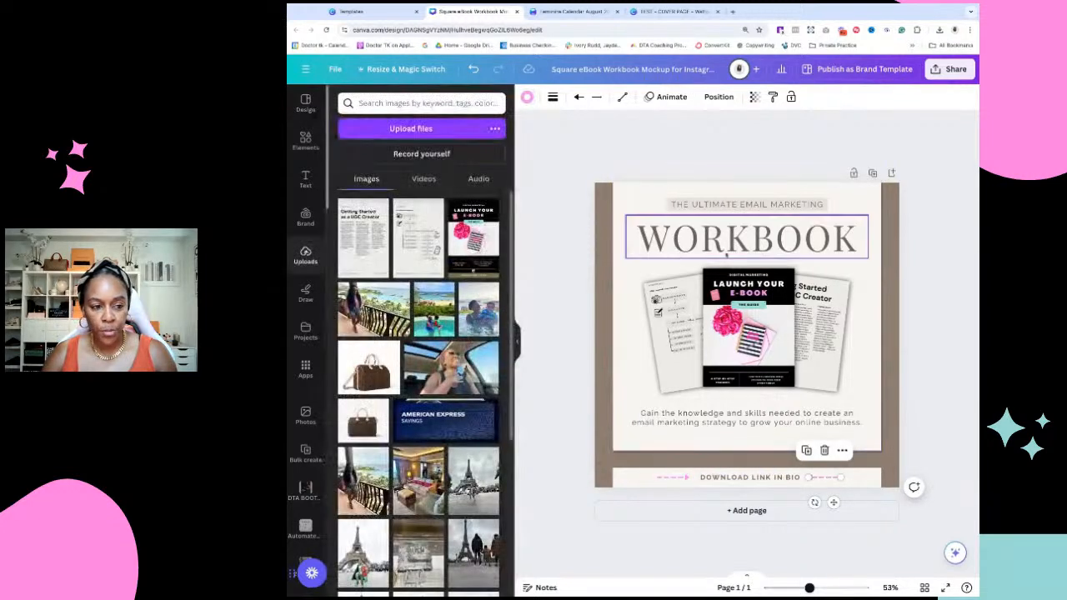
Search the design templates within the editor for "E-BOOK MOCK UP"
left_click(299, 109)
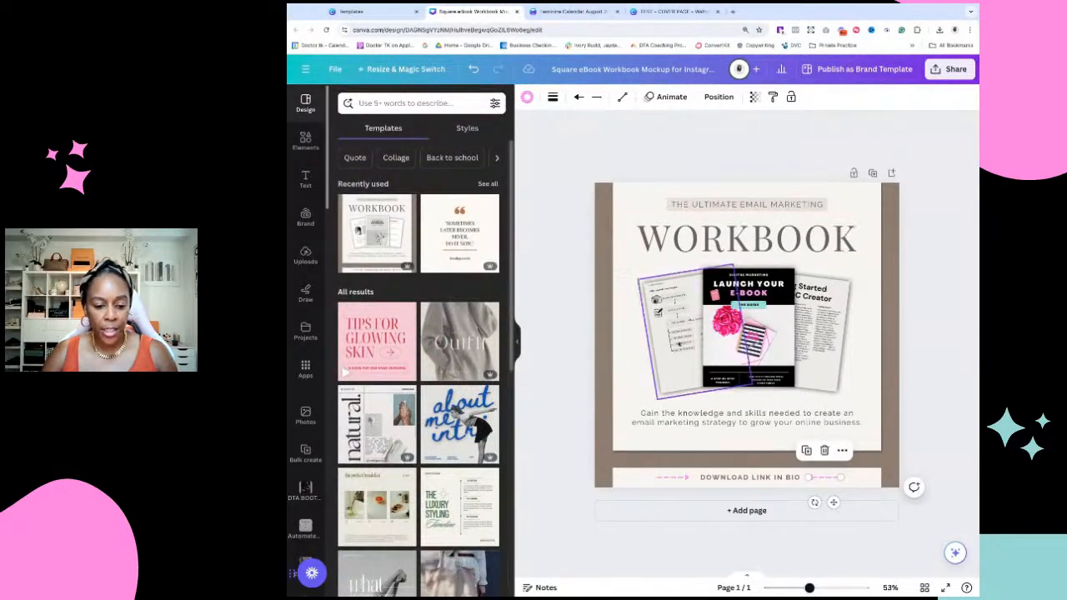
scroll(480, 431, "down", 3)
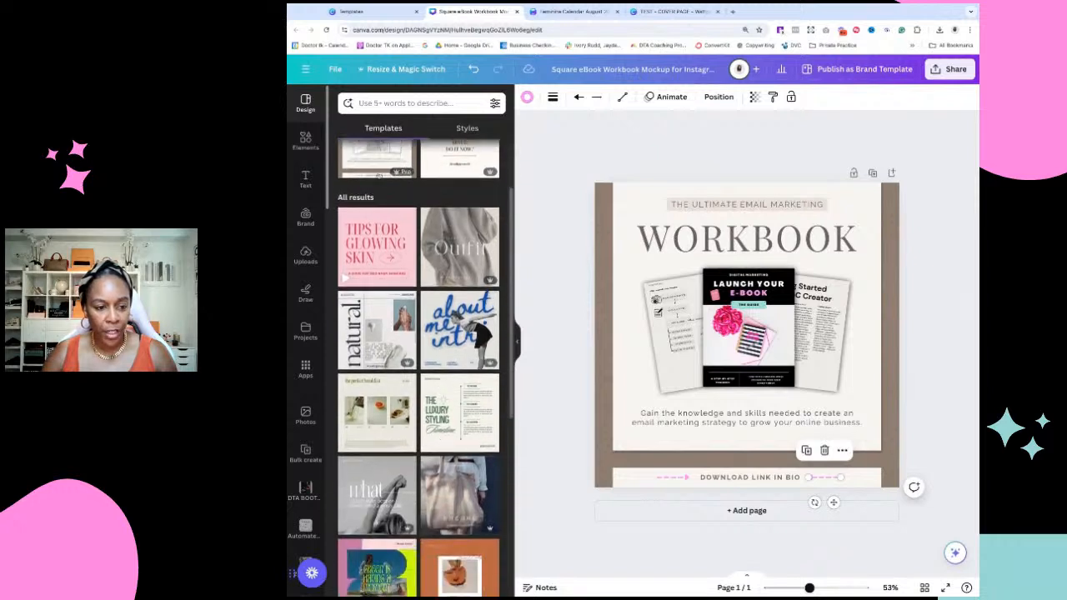
left_click(411, 103)
type("E-B")
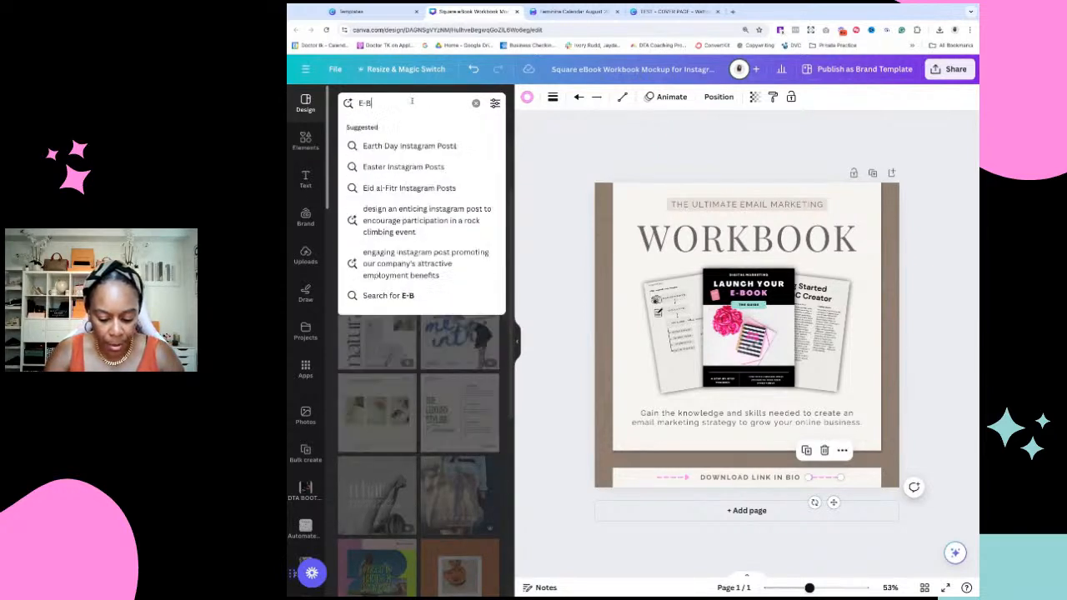
type("OOK MOCK UP")
key("Return")
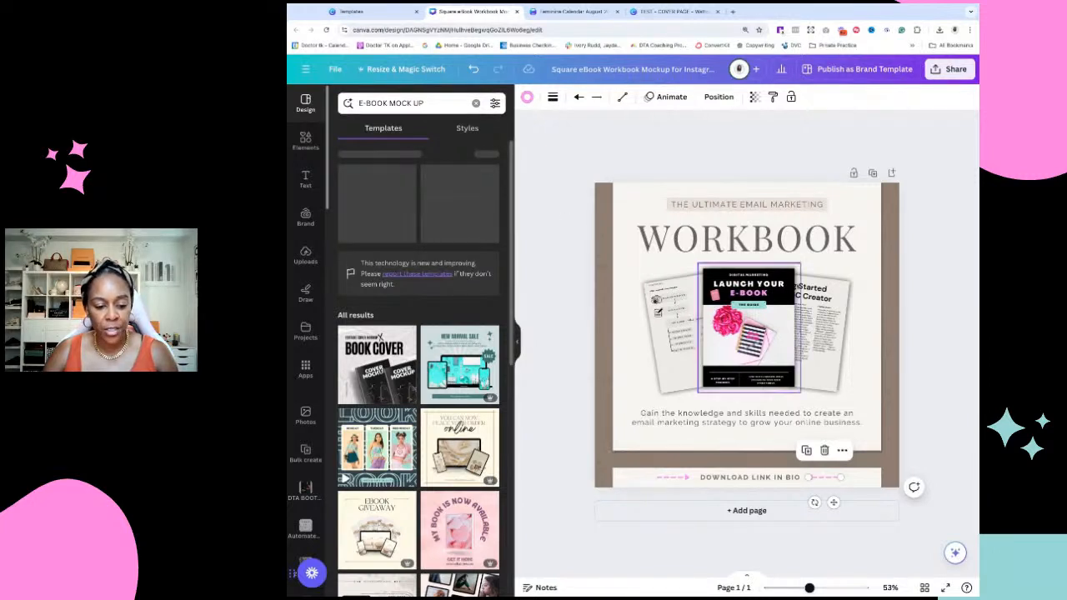
Add a second page, try the Beige Mock Up Design for Online Store Launch template, and replace it with Modern Neutral Freebie Lead Magnet Mockup
left_click(747, 511)
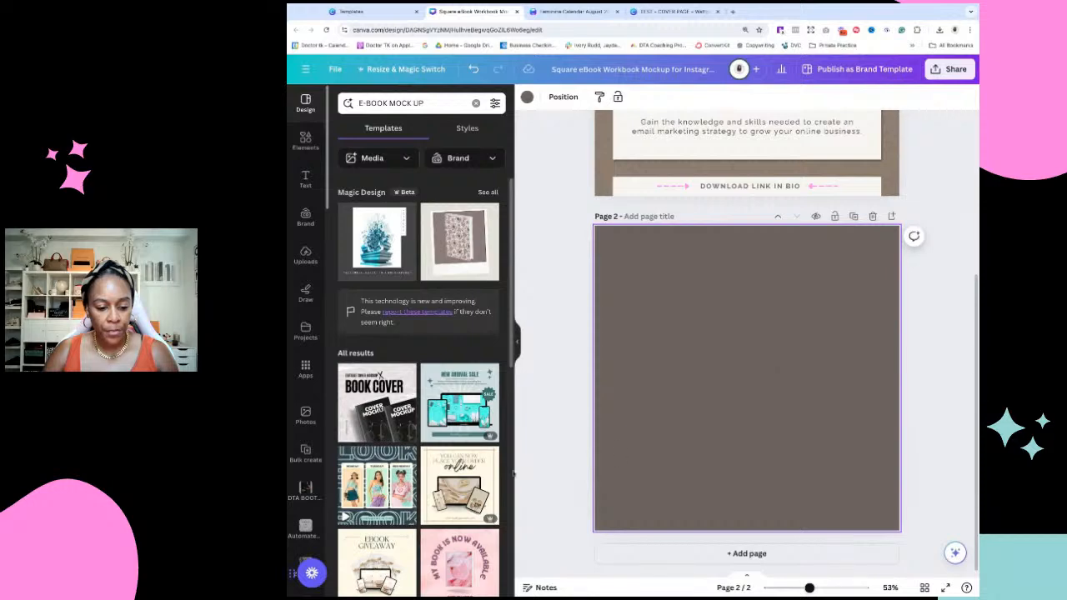
left_click(461, 481)
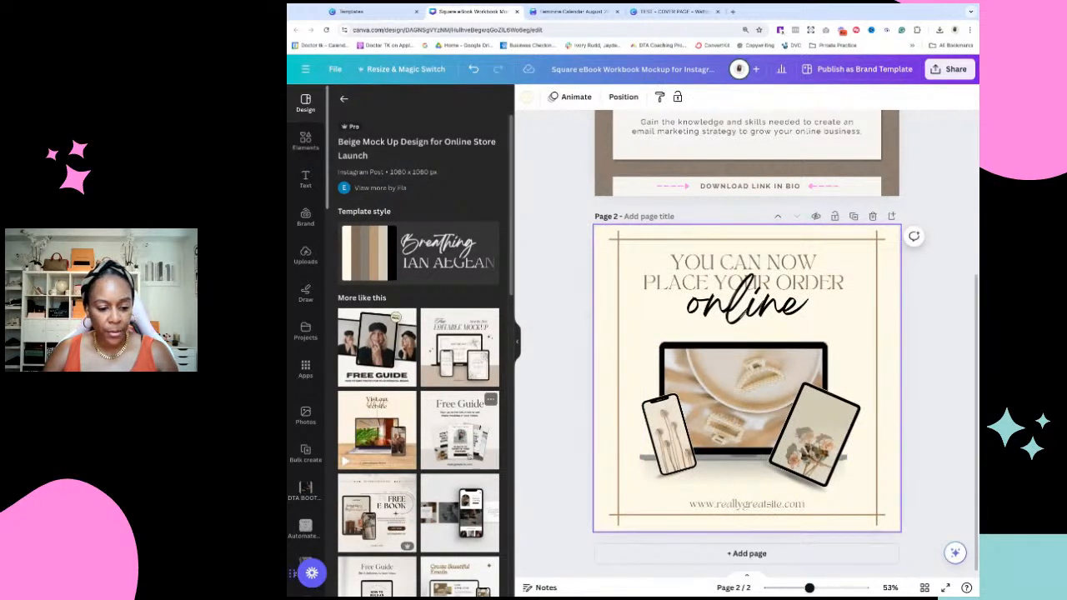
left_click(459, 431)
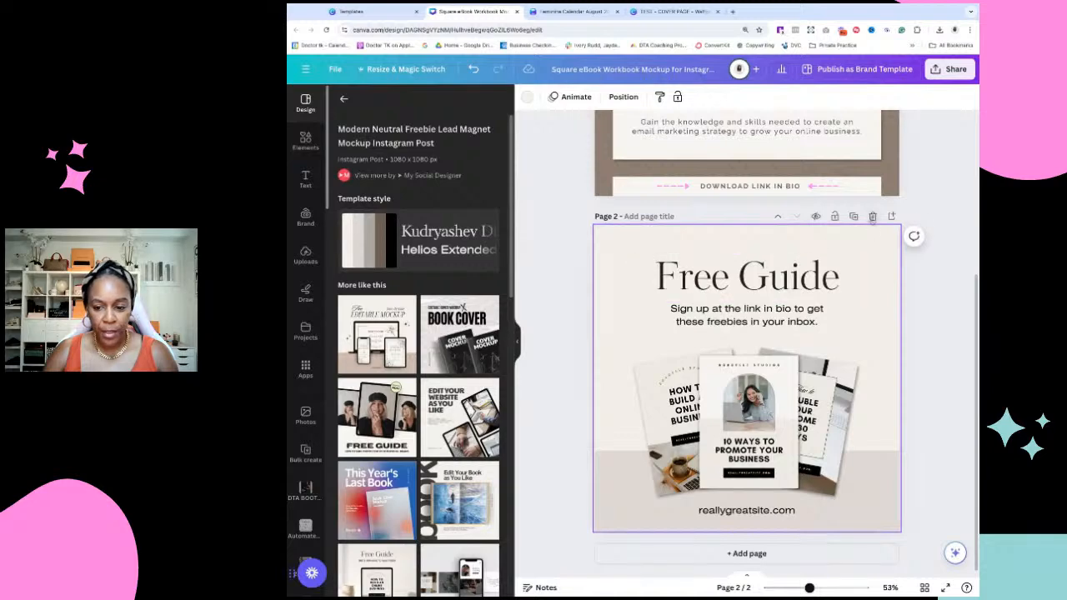
Add a third page with the Minimalist Neutral Free Guide Lead Magnet Tablet Mockup template and show all pages in grid view
left_click(891, 216)
scroll(485, 400, "down", 2)
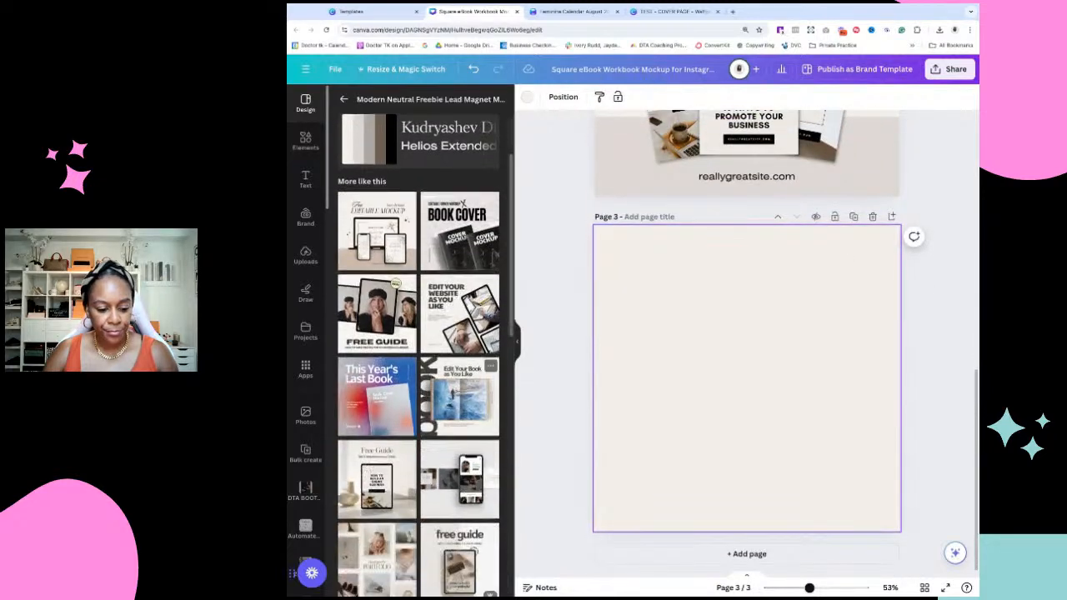
left_click(382, 470)
left_click(658, 333)
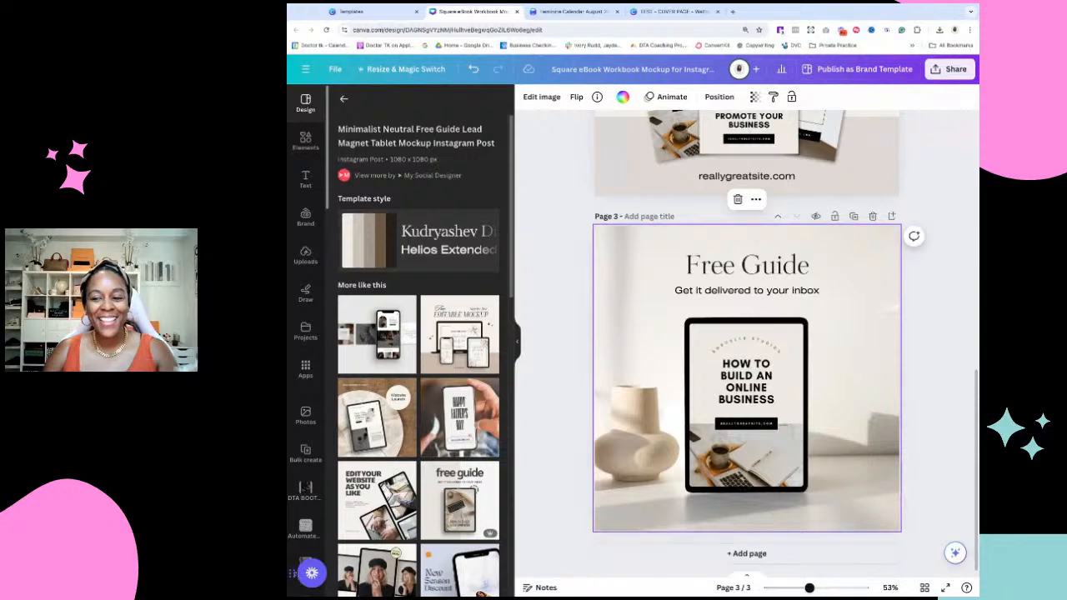
scroll(658, 334, "up", 6)
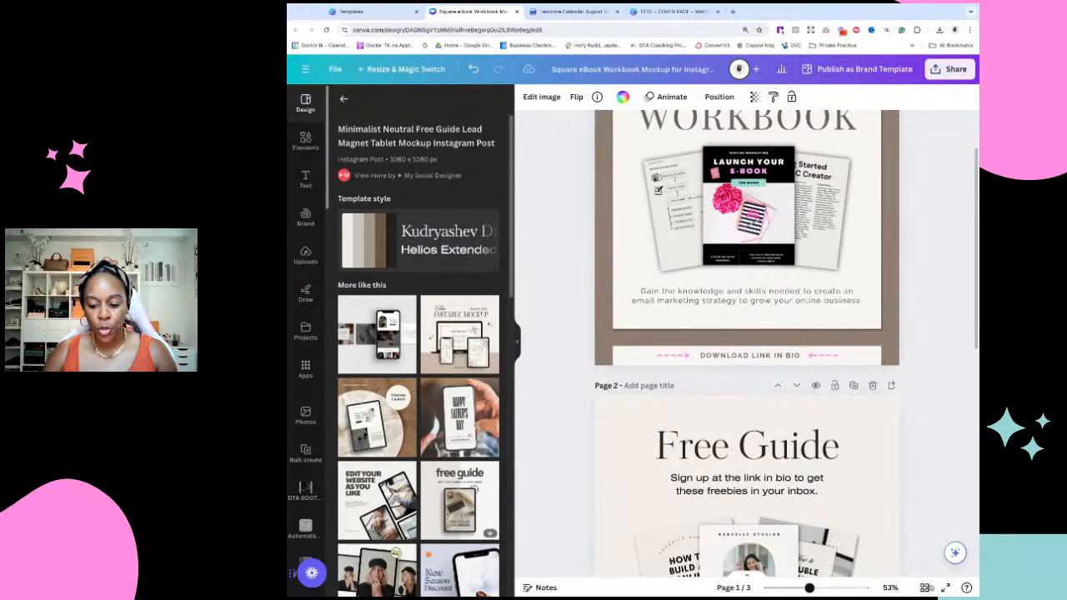
left_click(925, 587)
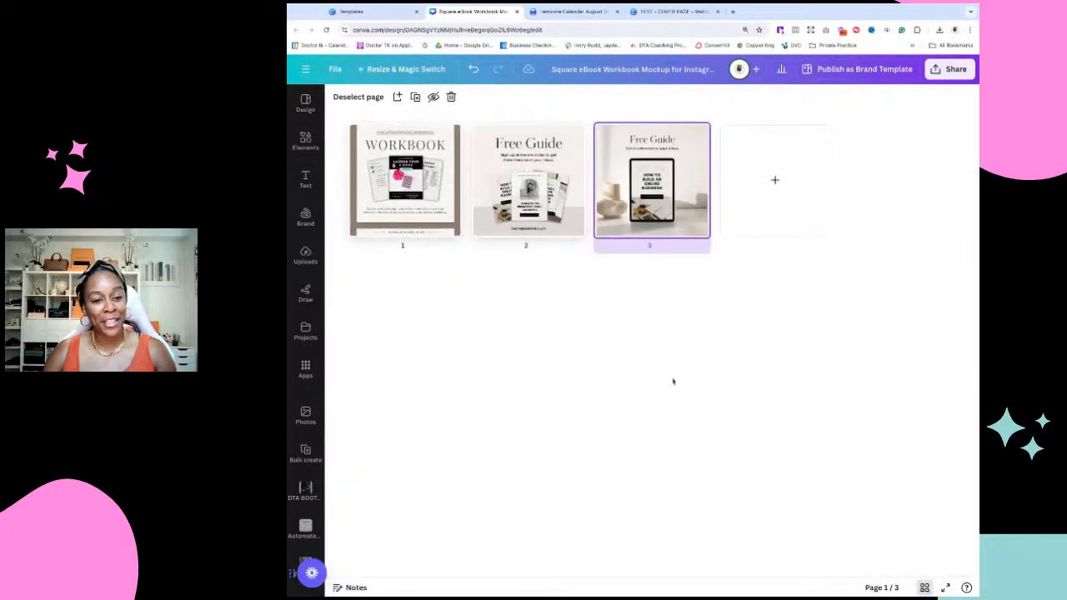
Switch to the TEST - COVER PAGE design and review the saved custom sizes in its Resize & Magic Switch options
left_click(653, 12)
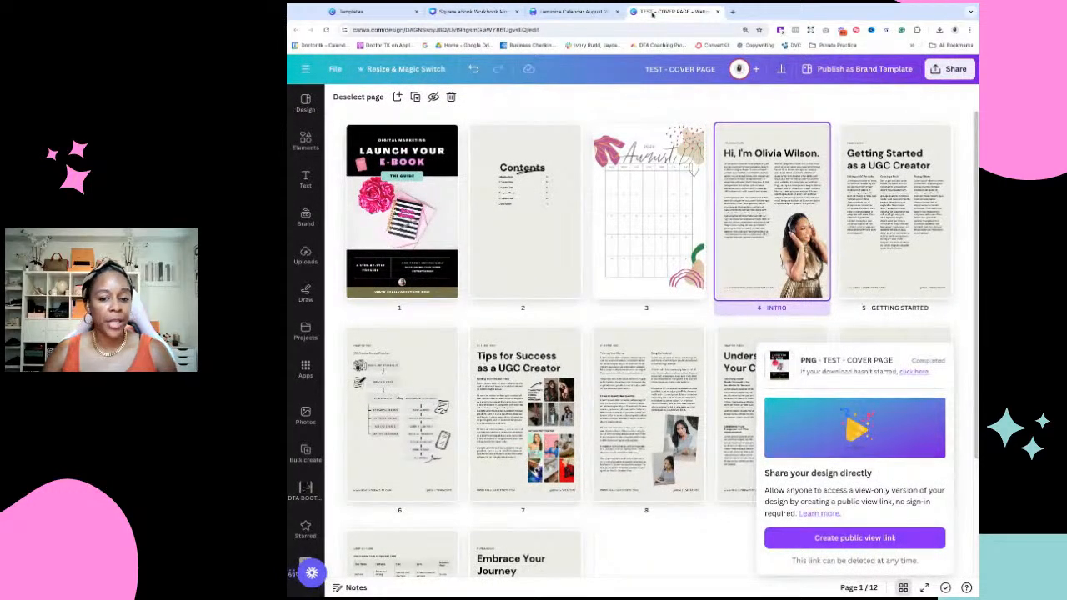
mouse_move(390, 164)
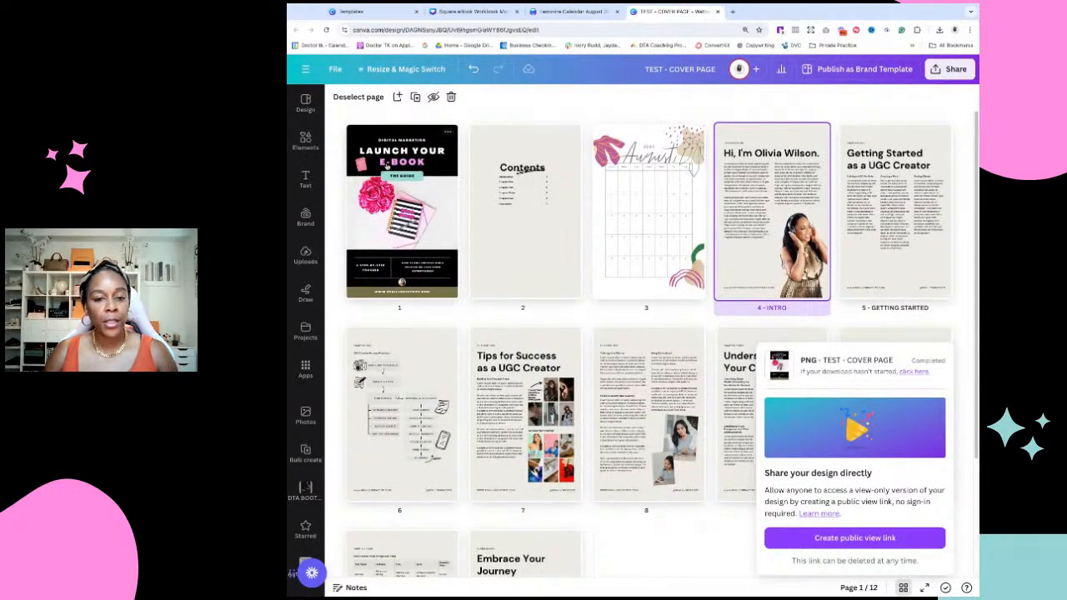
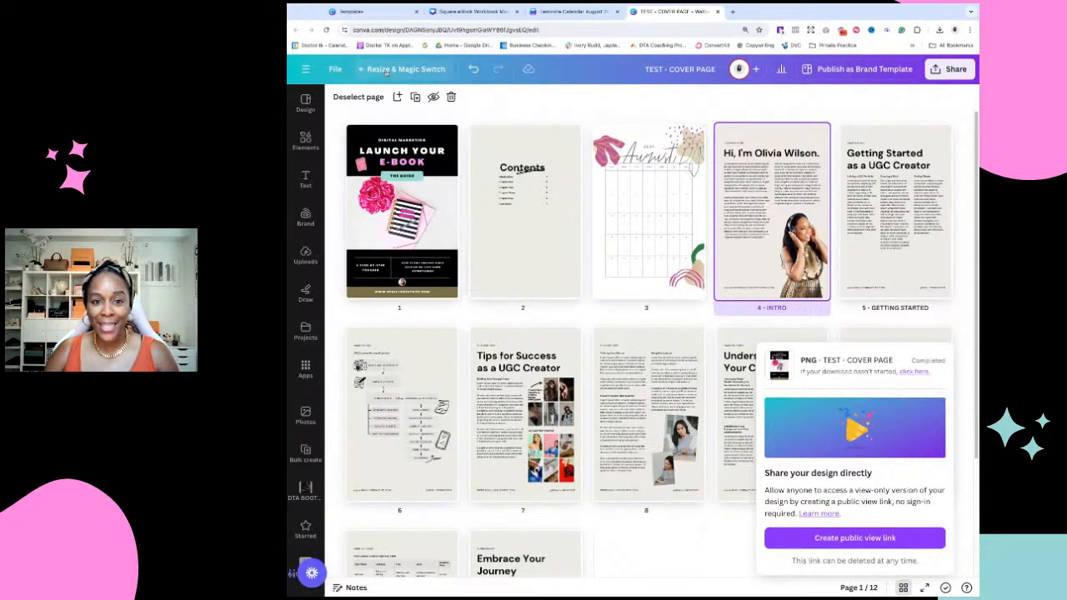
left_click(389, 73)
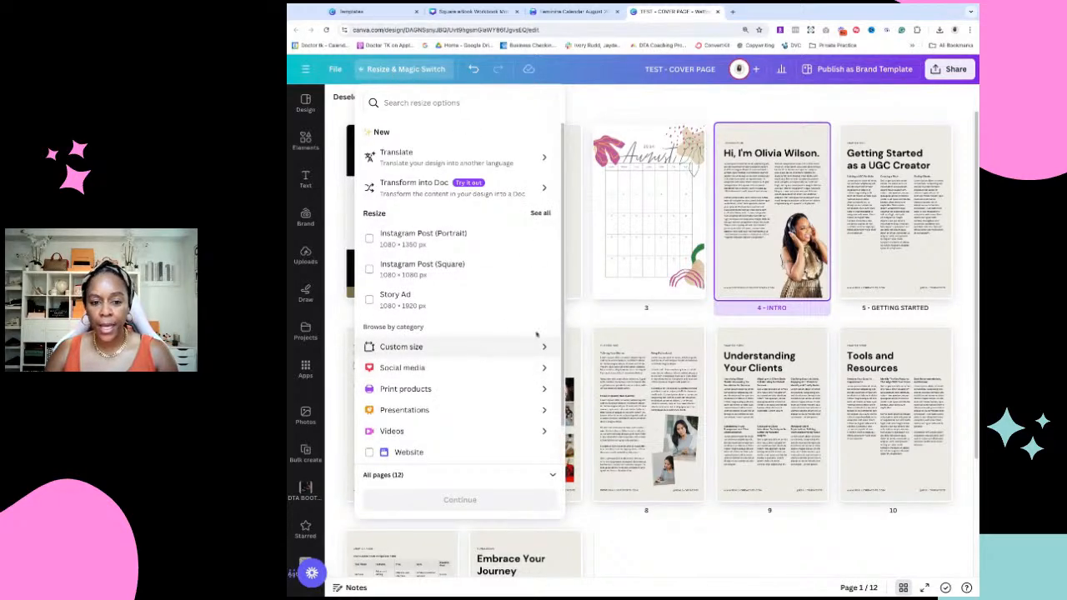
left_click(419, 350)
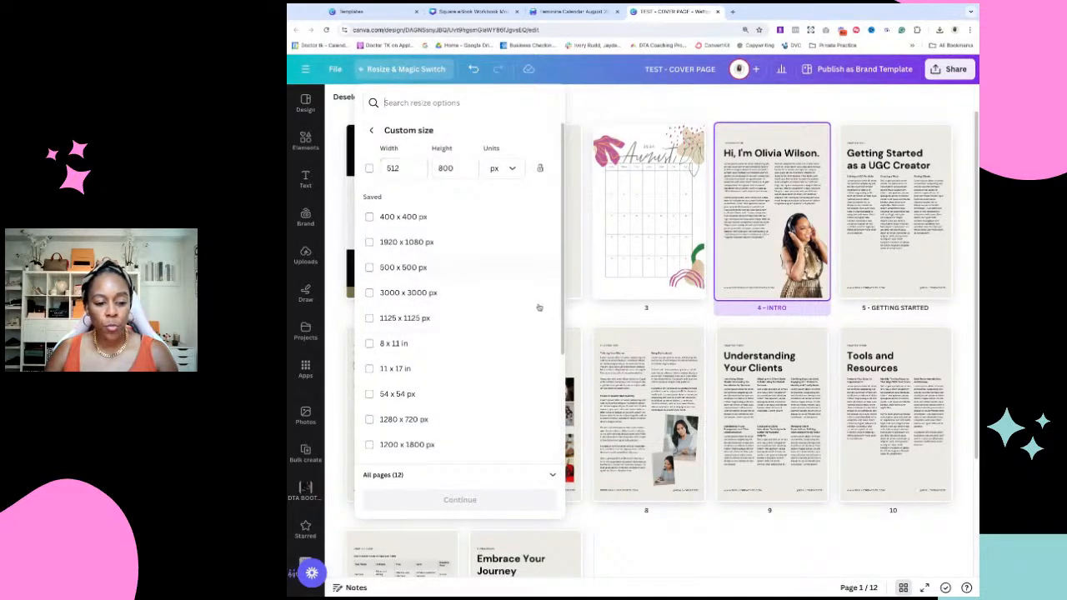
scroll(399, 382, "down", 3)
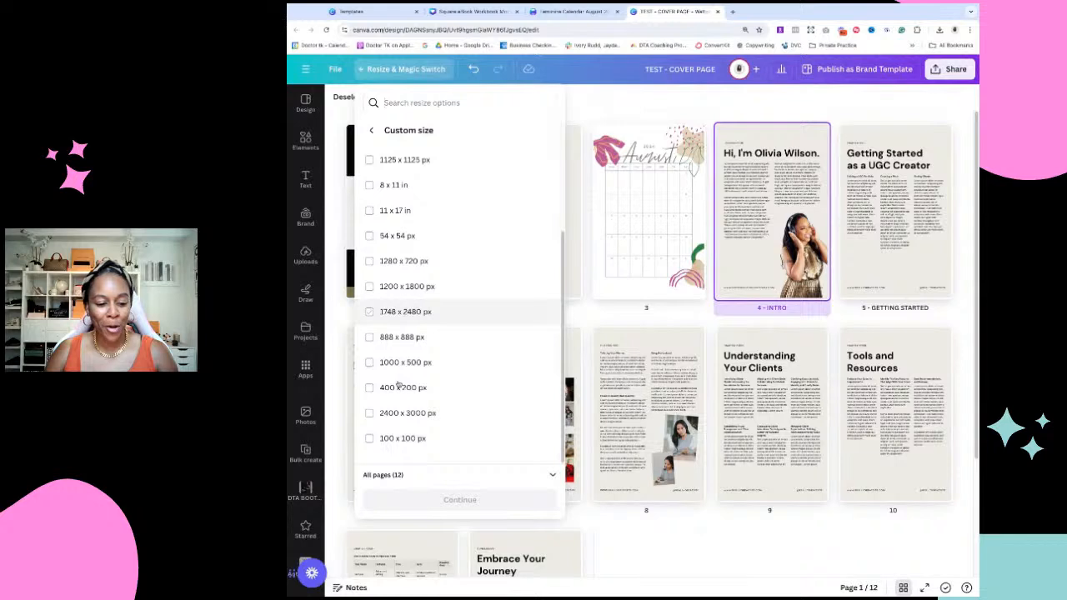
scroll(398, 382, "up", 4)
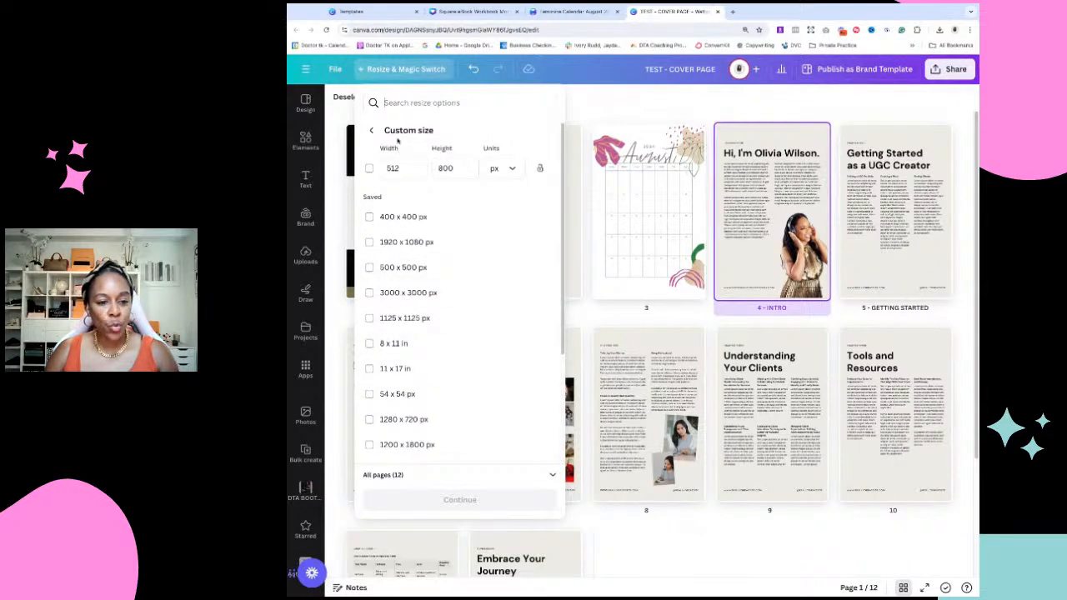
Search Google in a new browser tab for "WHAT ARE THE PIXELS FOR A 6 X 9 BOOK"
left_click(733, 12)
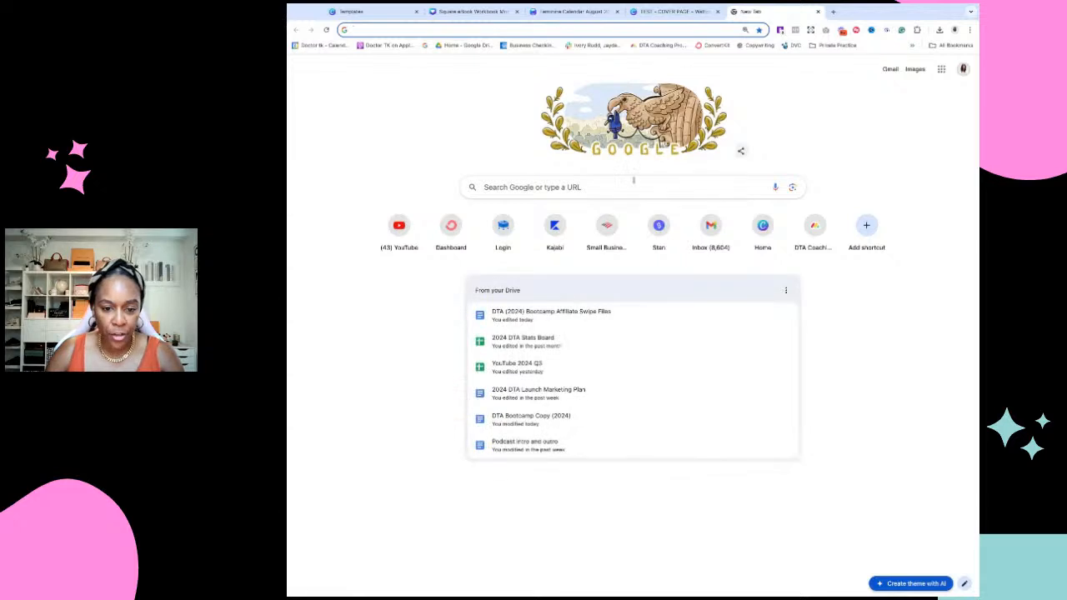
left_click(632, 185)
type("WHAT ARE TH")
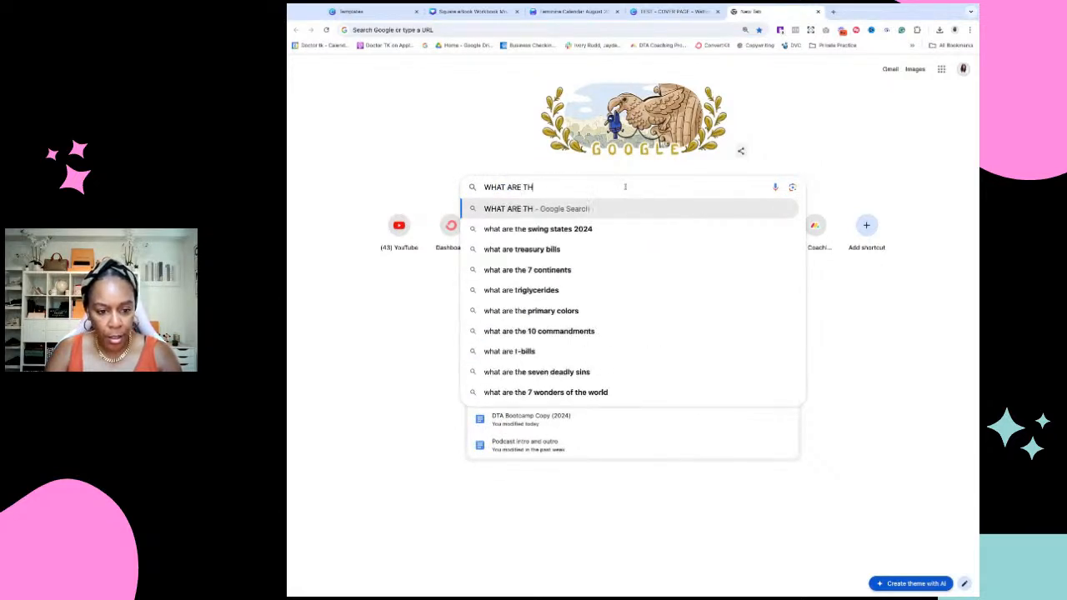
type("E PIXELS FOR A ")
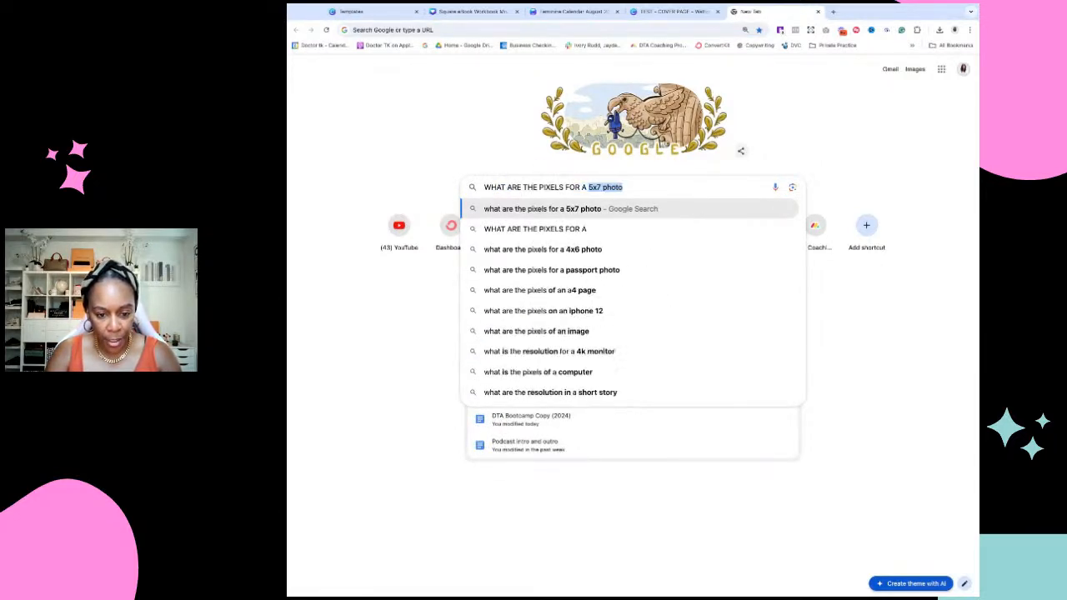
type("6 X 9")
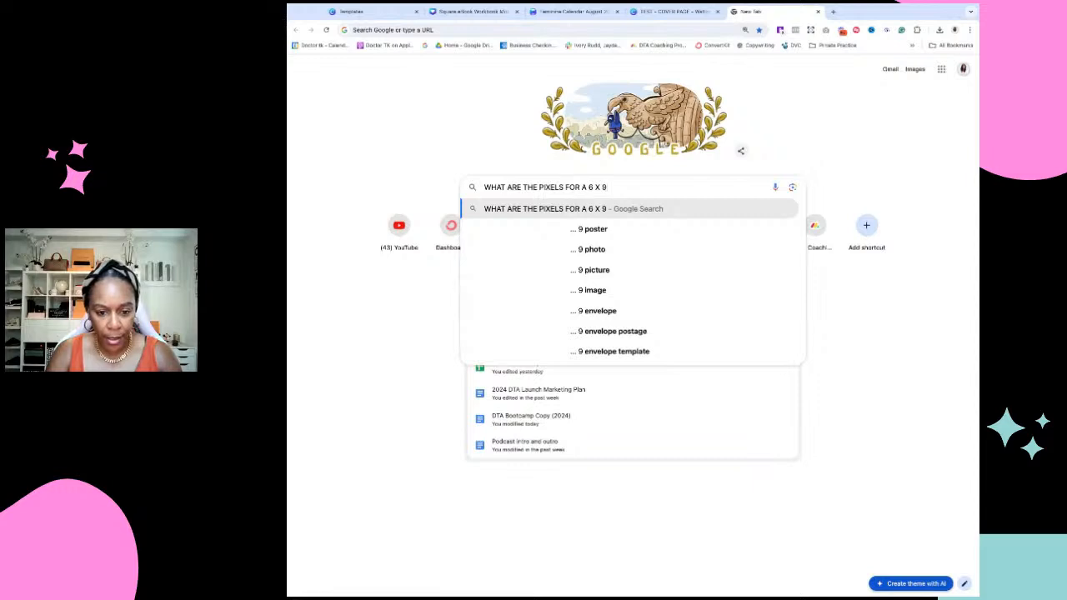
type(" BOOK")
key("Return")
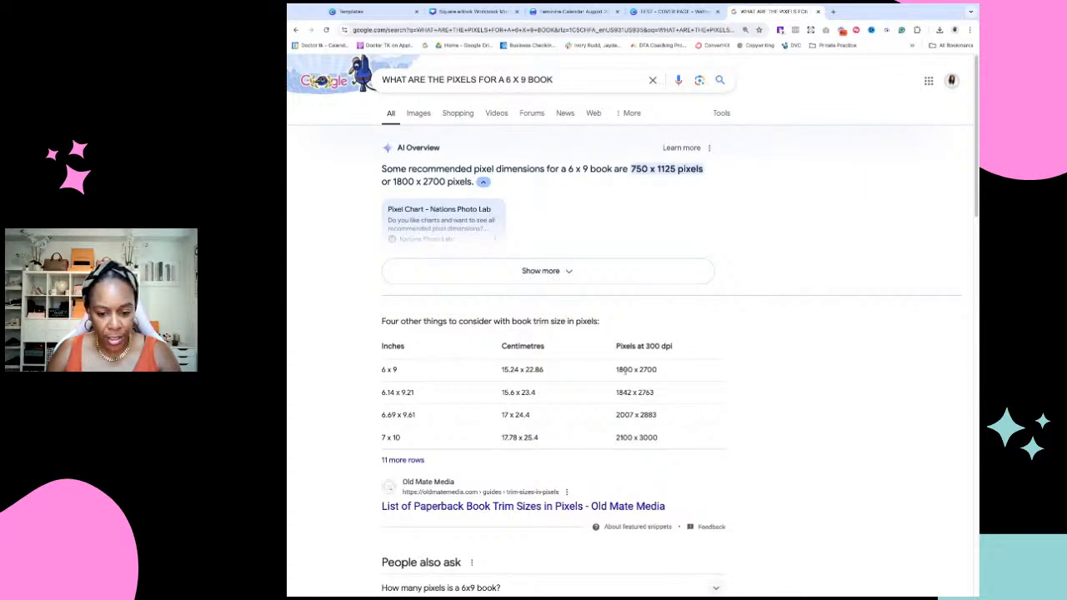
Create a resized copy of all pages of the TEST - COVER PAGE design at a custom size of 1800 x 2700 px
left_click(683, 12)
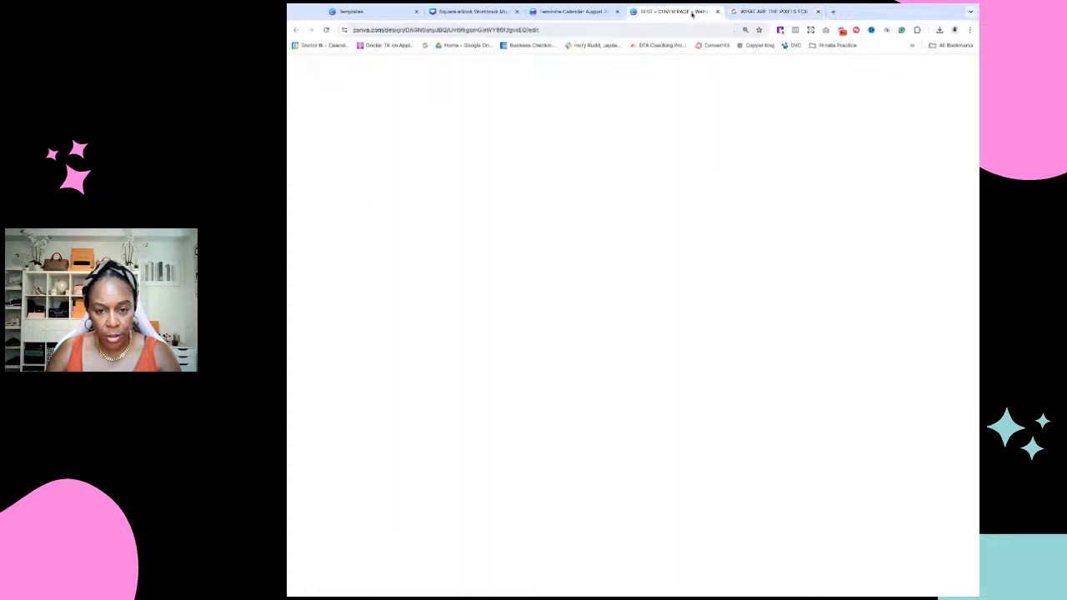
left_click(394, 168)
type("1800")
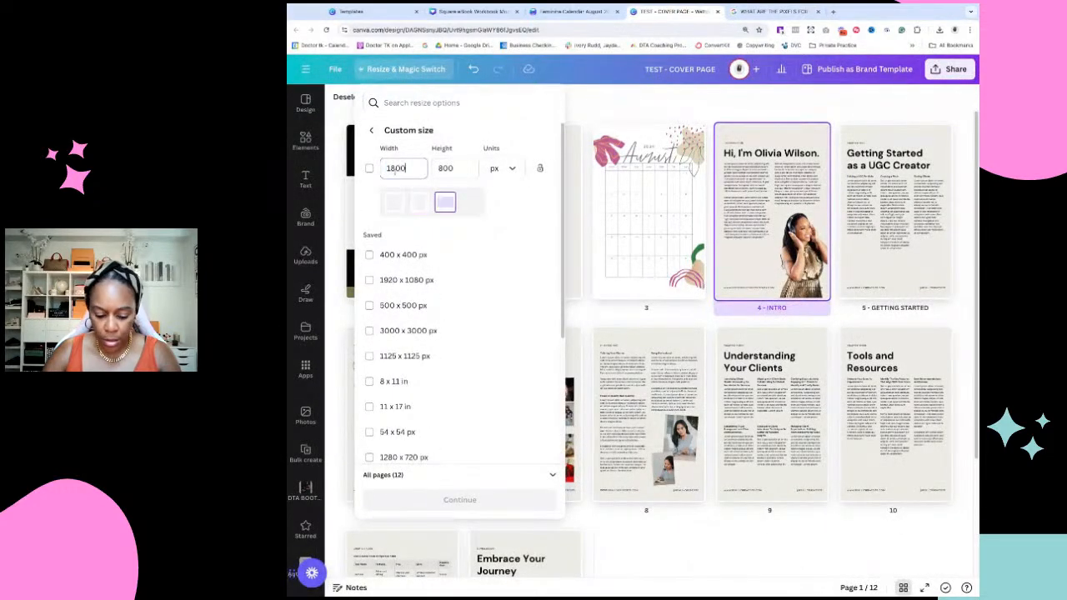
key("Tab")
type("2")
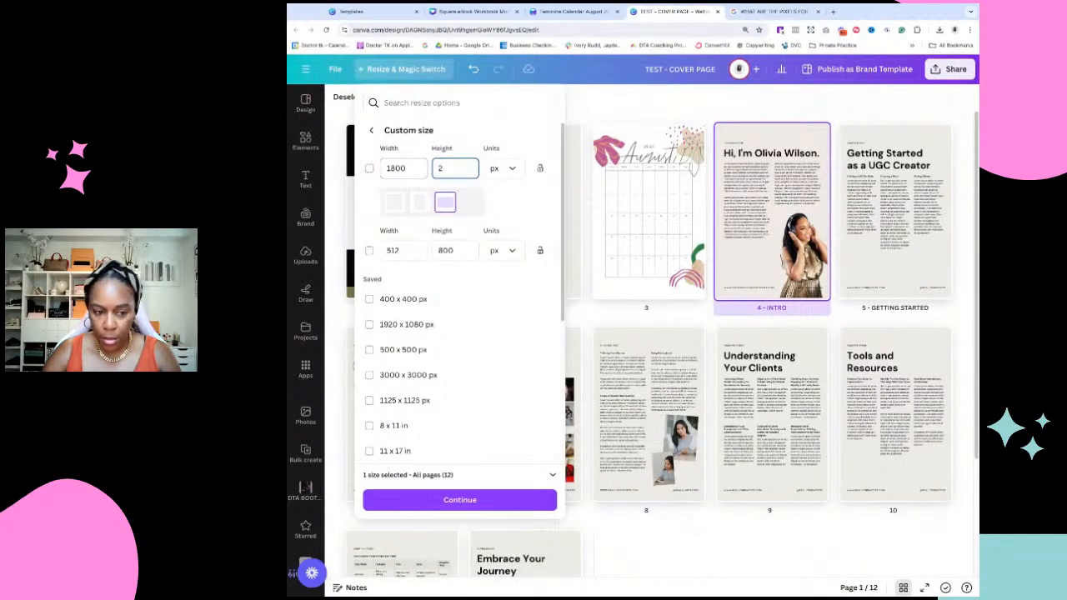
type("700")
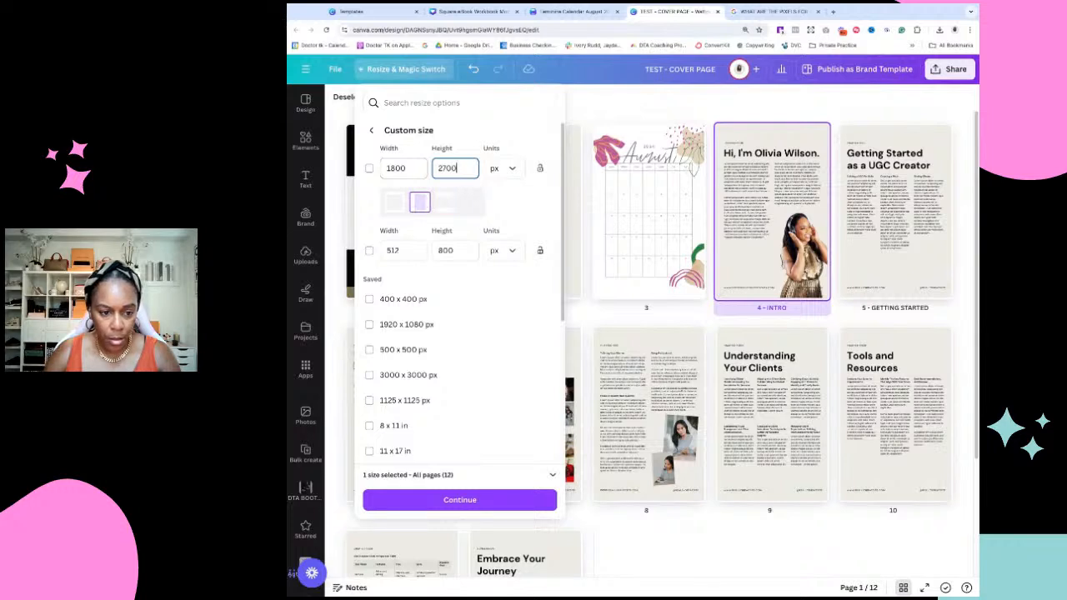
left_click(367, 169)
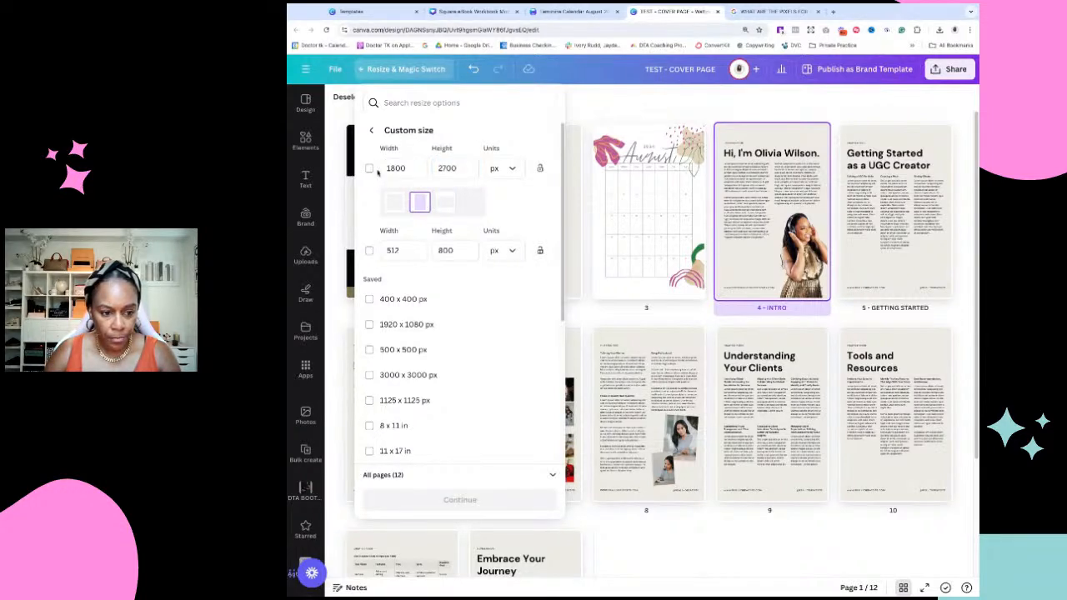
left_click(370, 170)
left_click(509, 502)
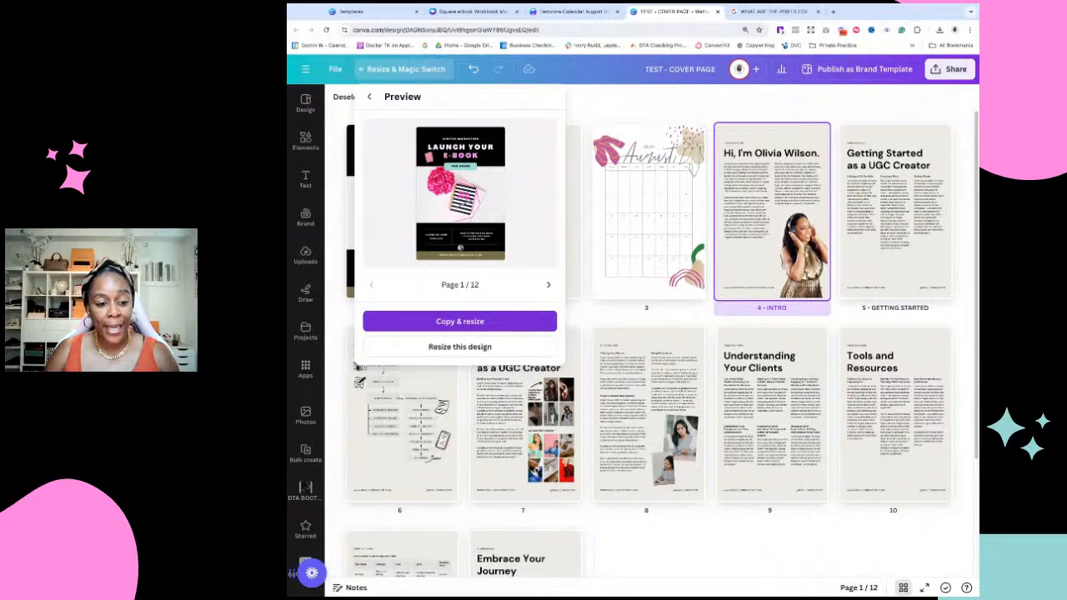
left_click(525, 321)
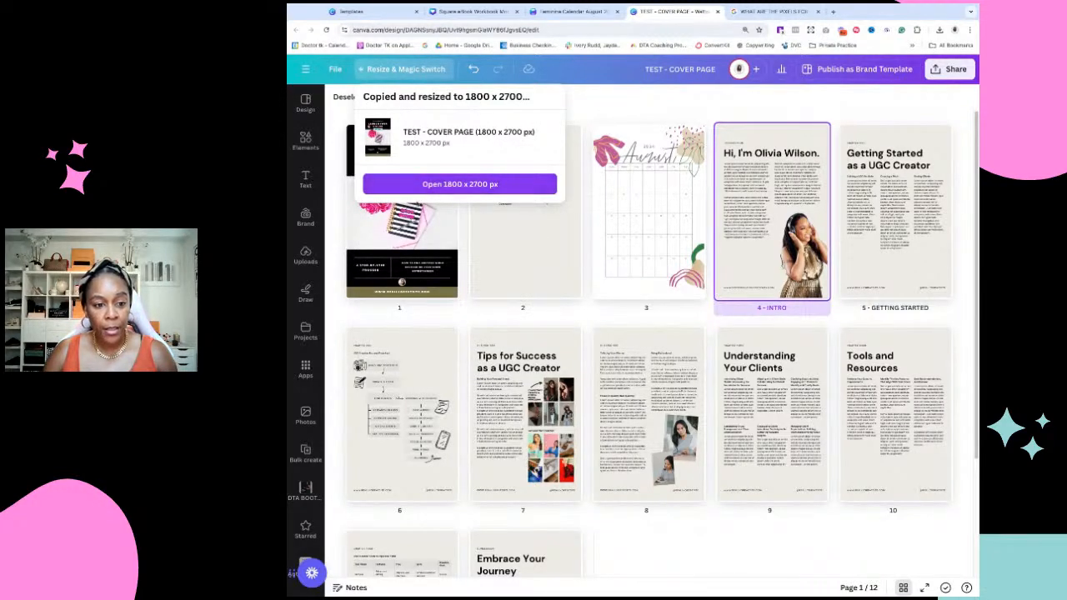
Open the resized 1800 x 2700 px copy and add "6 X 9 -" at the start of its title
left_click(423, 188)
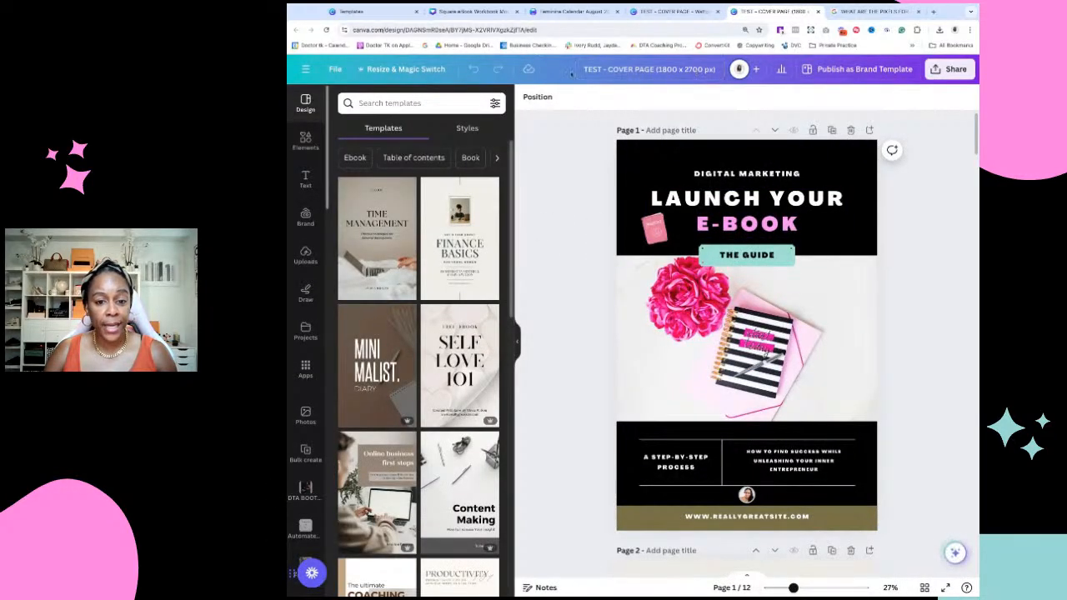
type("6 X 9 -")
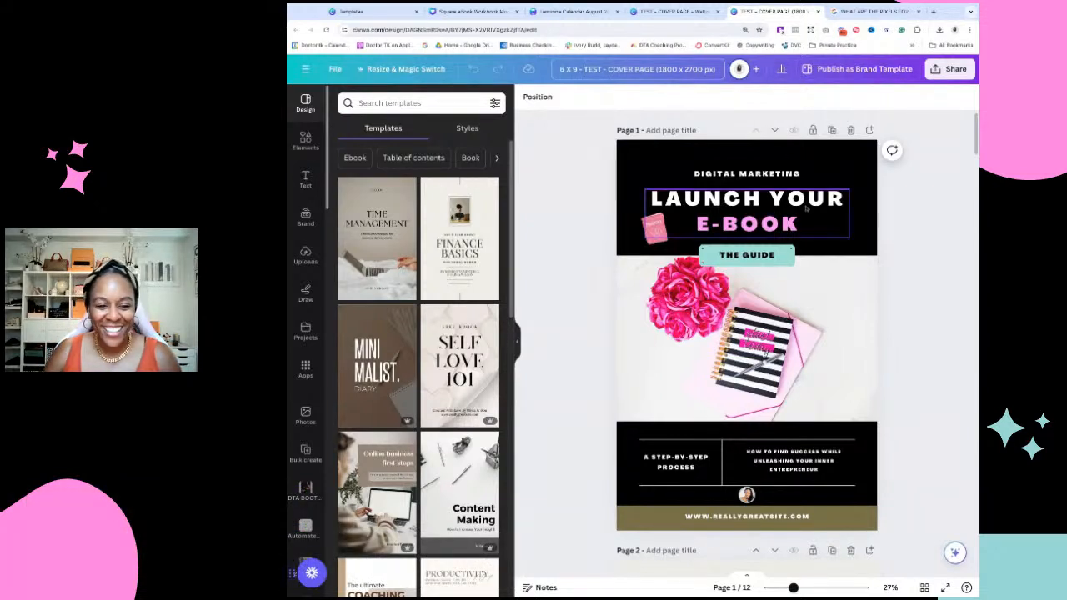
left_click(587, 269)
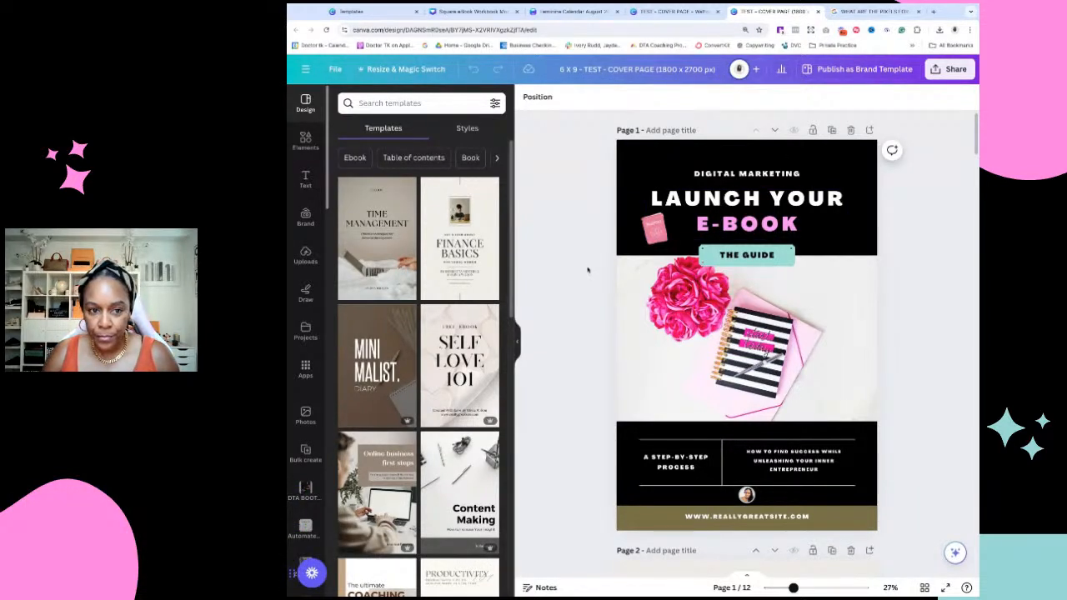
Return to the Canva template results for the Instagram ebook mockup search and browse through the available designs
left_click(366, 10)
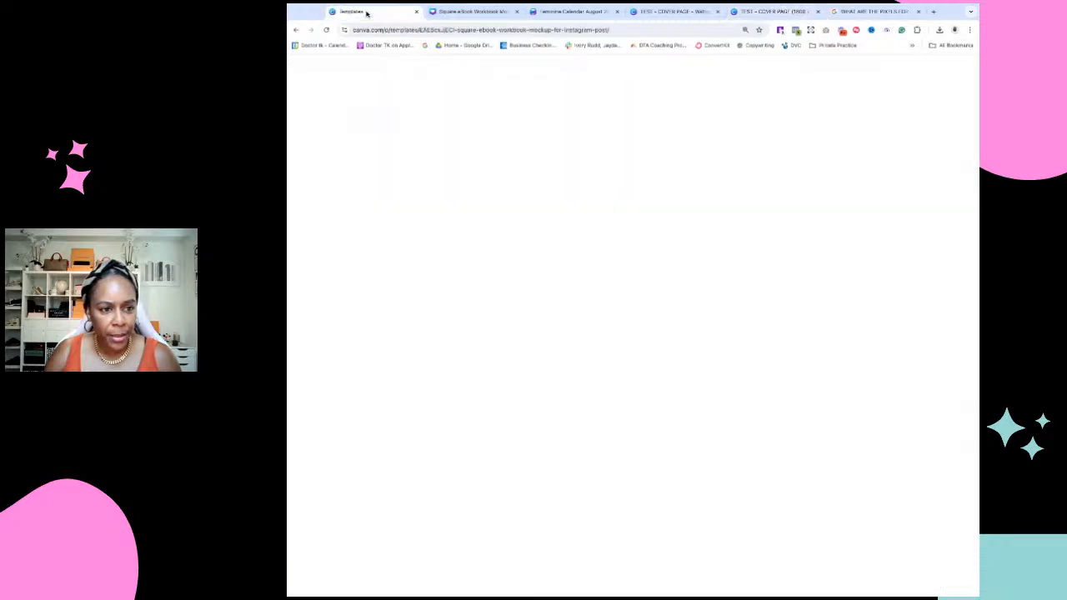
left_click(959, 71)
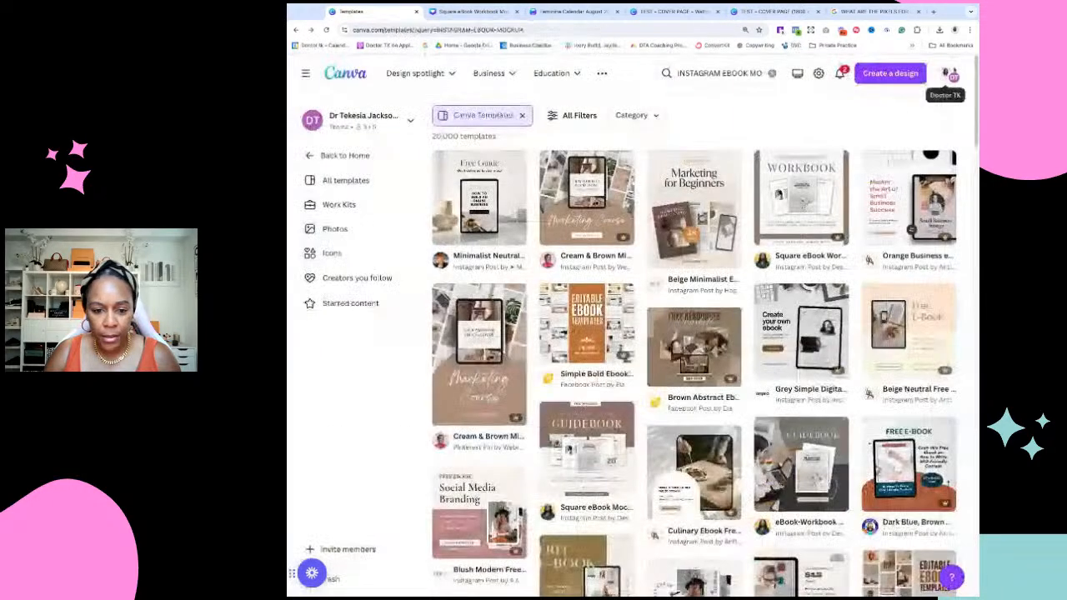
scroll(693, 350, "down", 15)
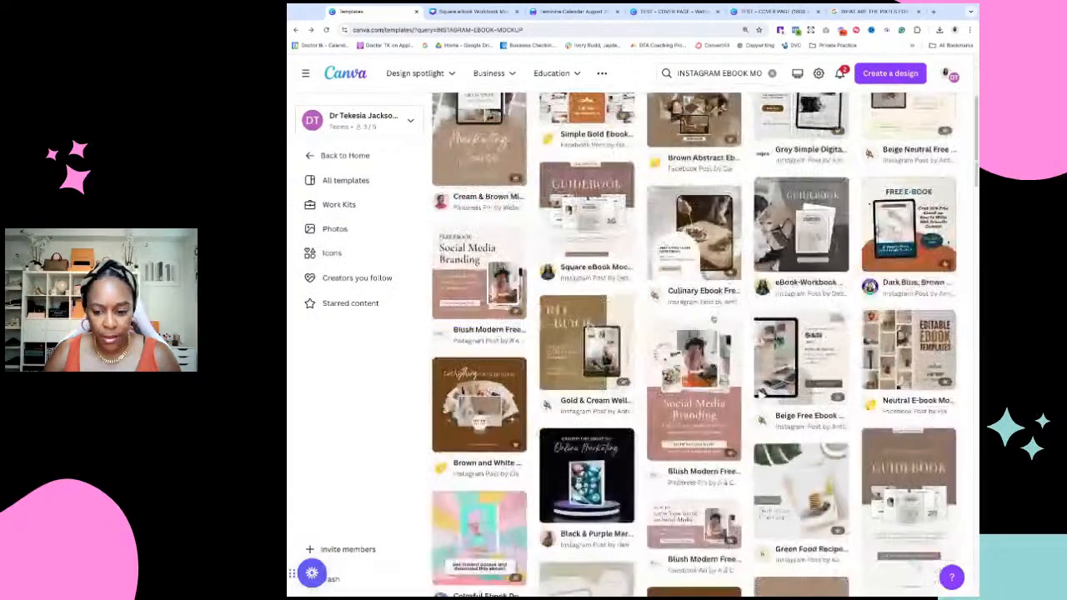
scroll(694, 334, "down", 5)
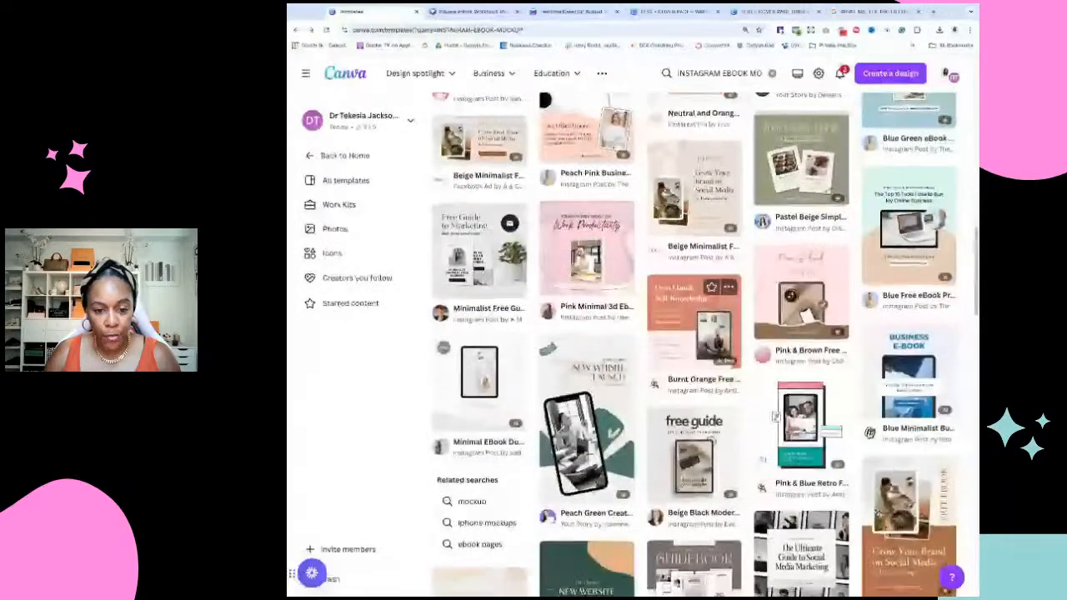
scroll(694, 350, "down", 4)
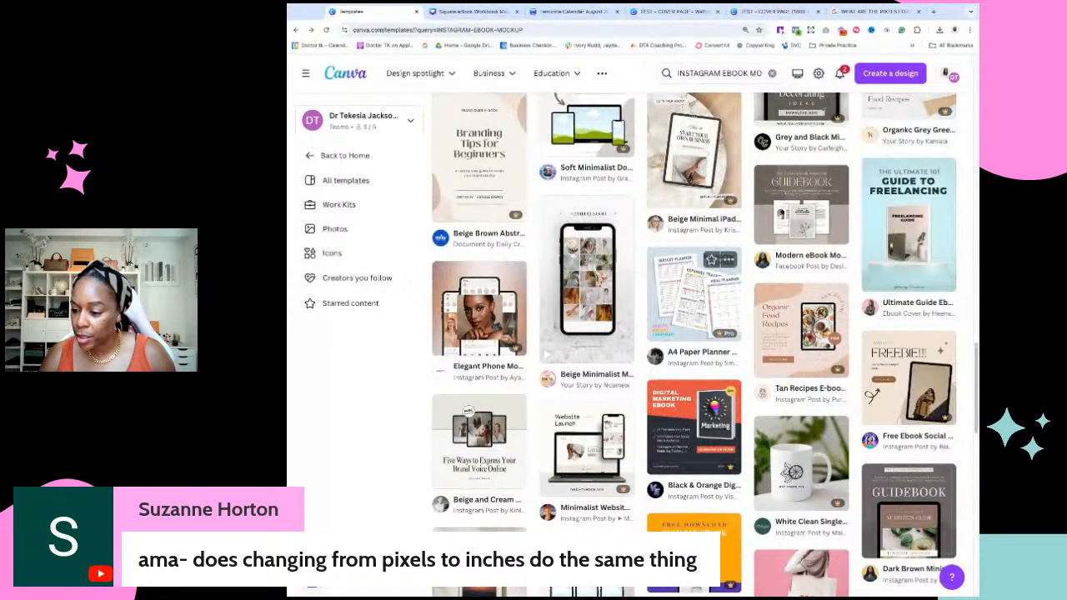
scroll(705, 346, "up", 10)
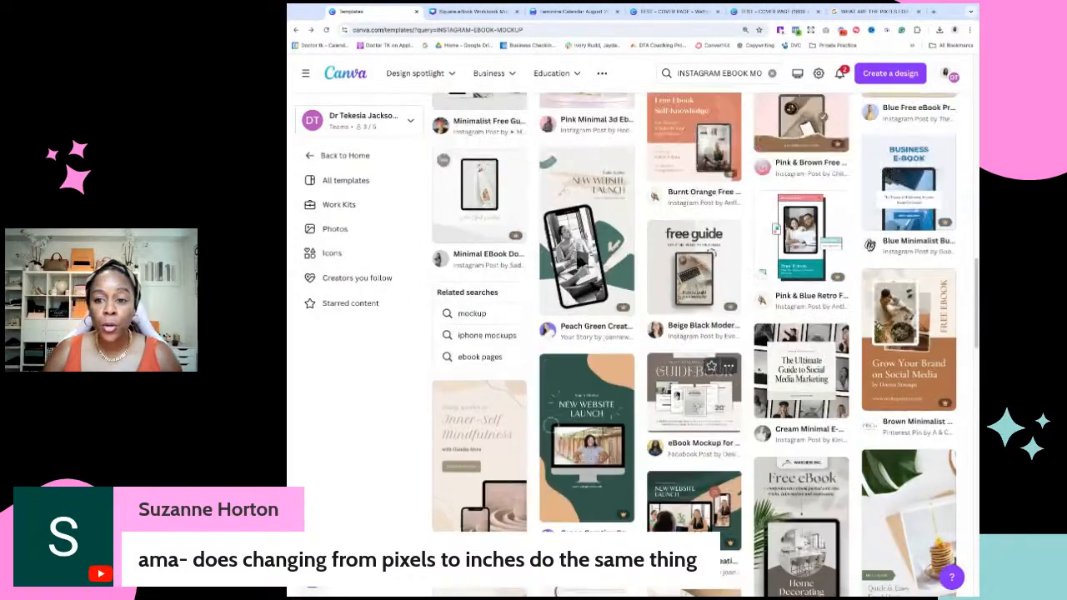
scroll(705, 346, "up", 6)
In the original TEST - COVER PAGE design, set the custom resize dimensions to 6 in wide by 9 in high
left_click(775, 11)
left_click(664, 12)
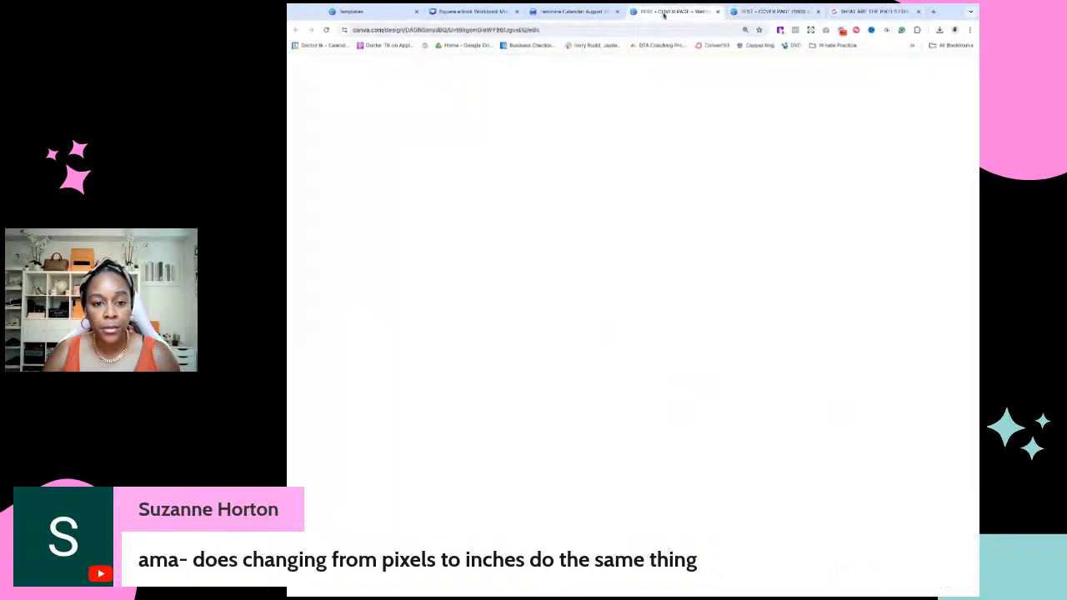
left_click(394, 70)
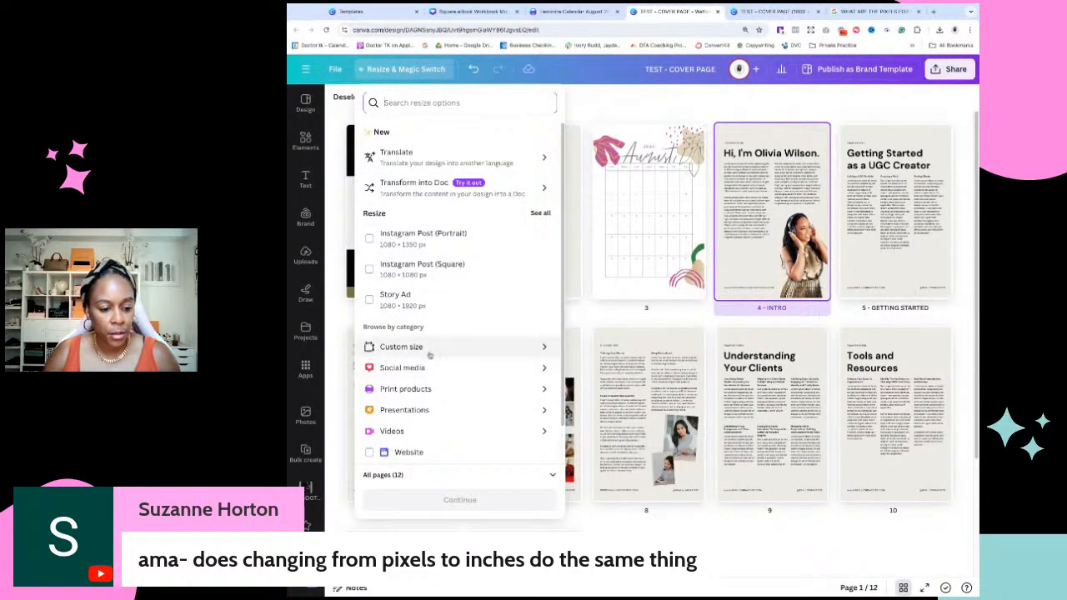
left_click(399, 346)
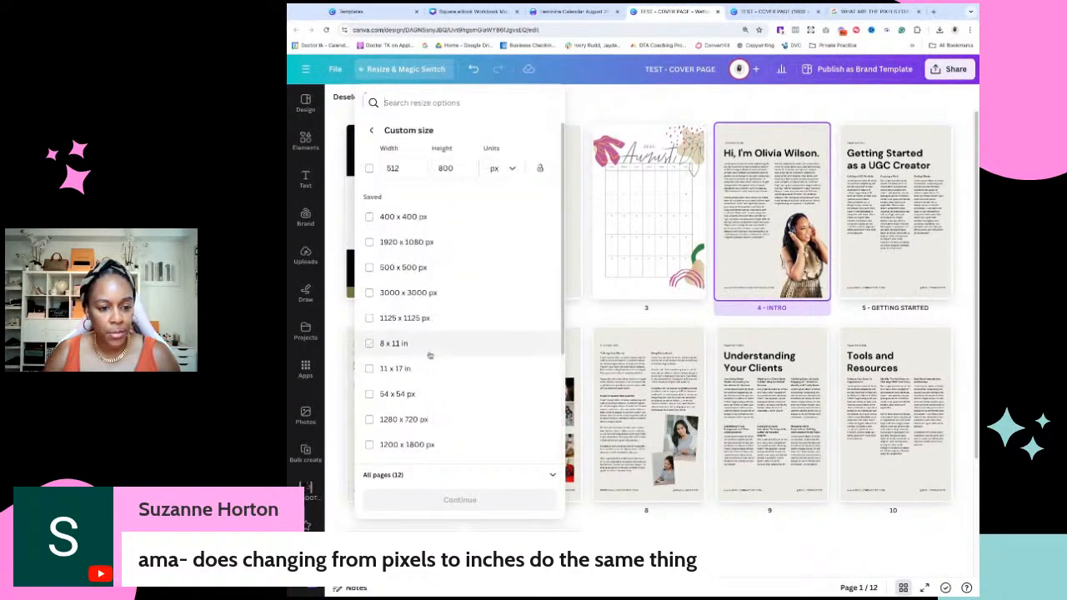
left_click(510, 170)
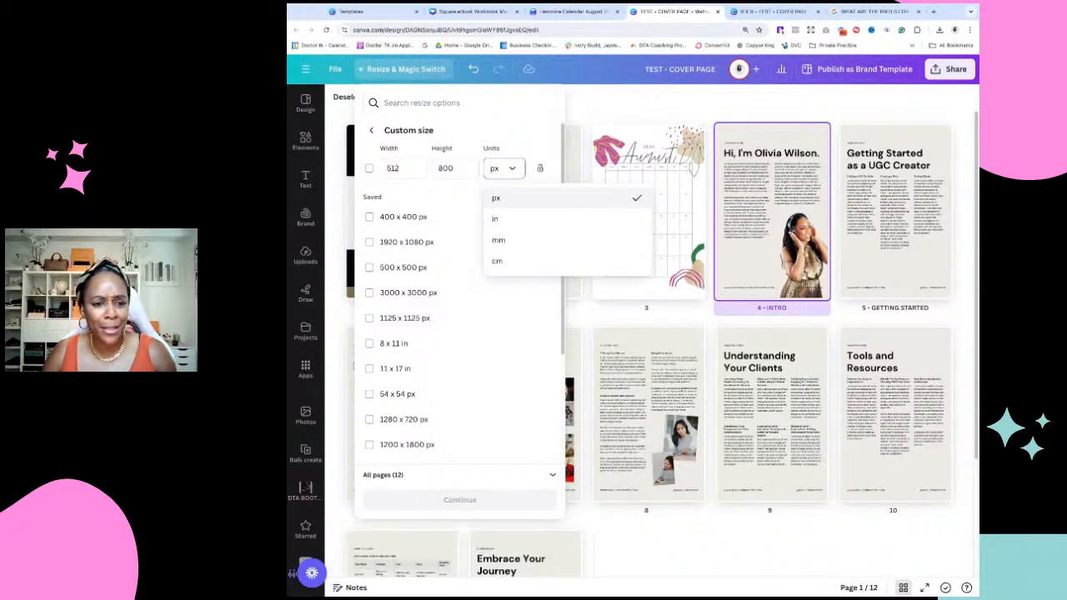
left_click(495, 218)
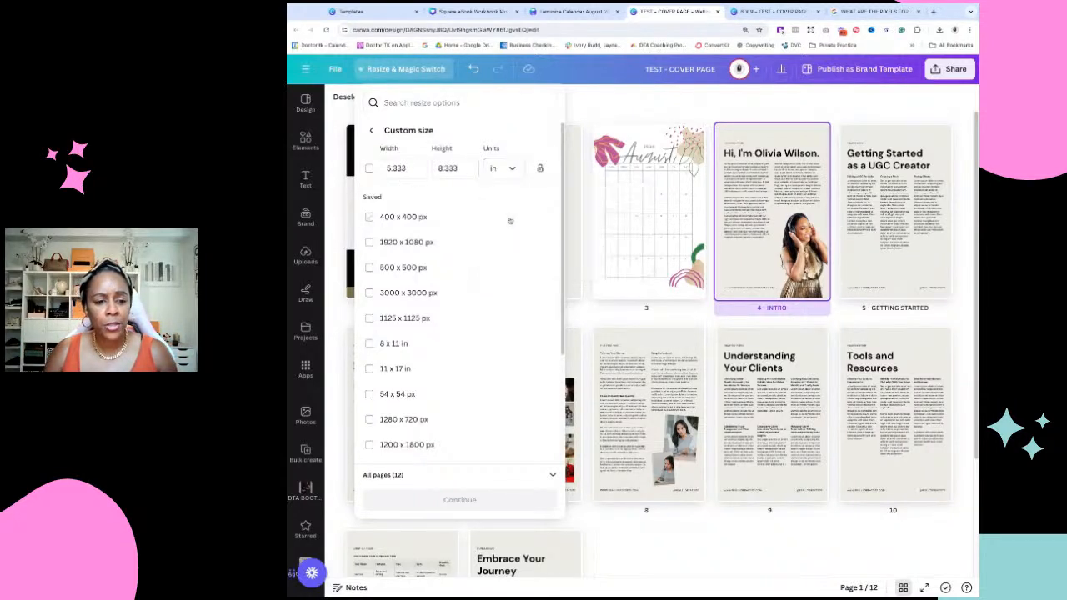
left_click(408, 170)
type("6")
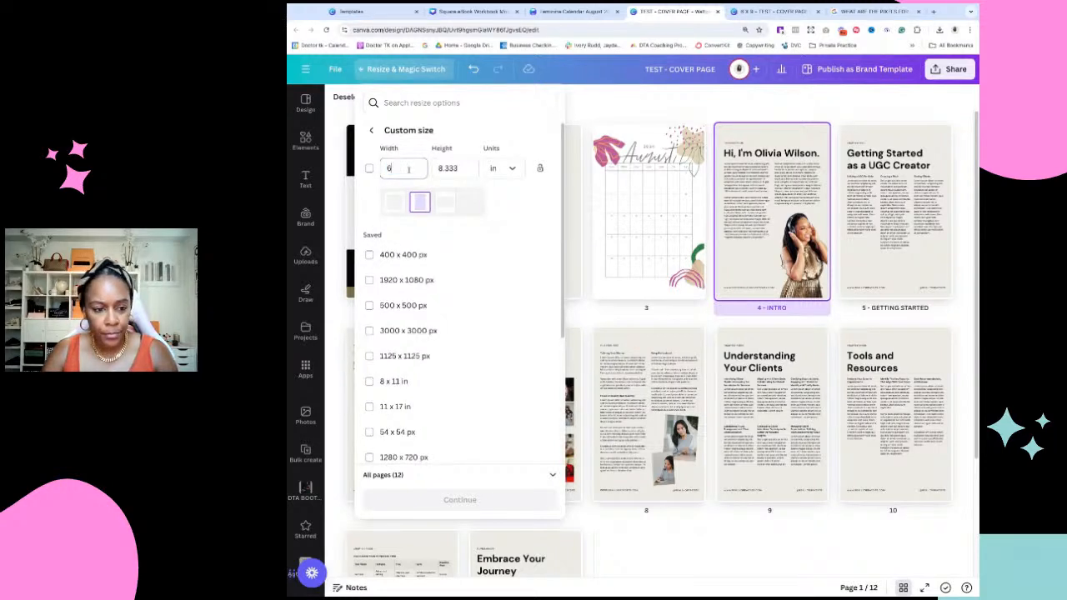
key("Tab")
type("9")
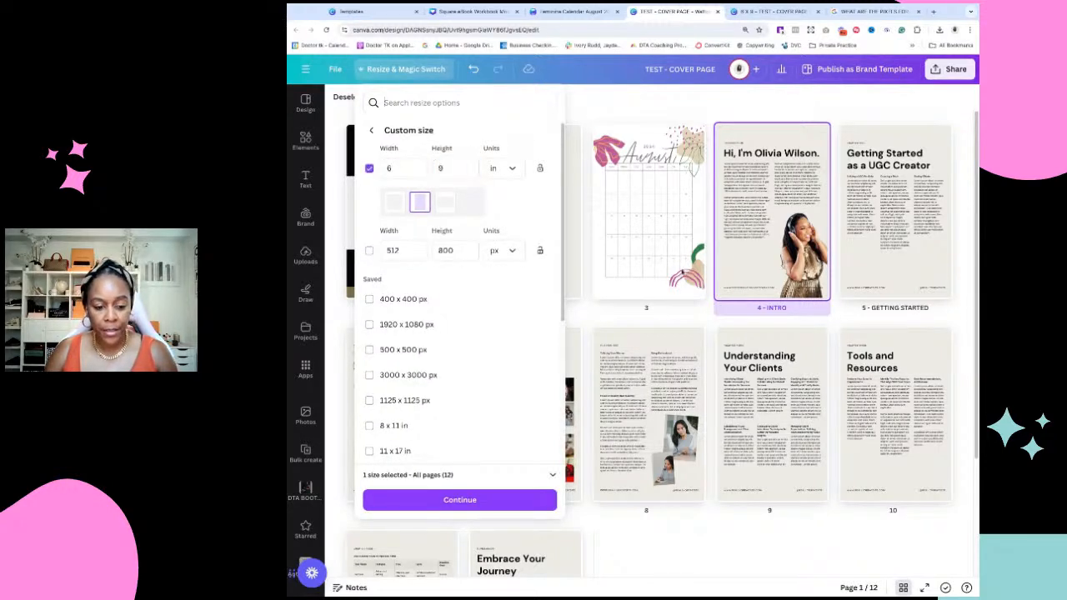
Preview the 6 x 9 in resize of the ebook's pages and leave the preview without resizing
left_click(503, 498)
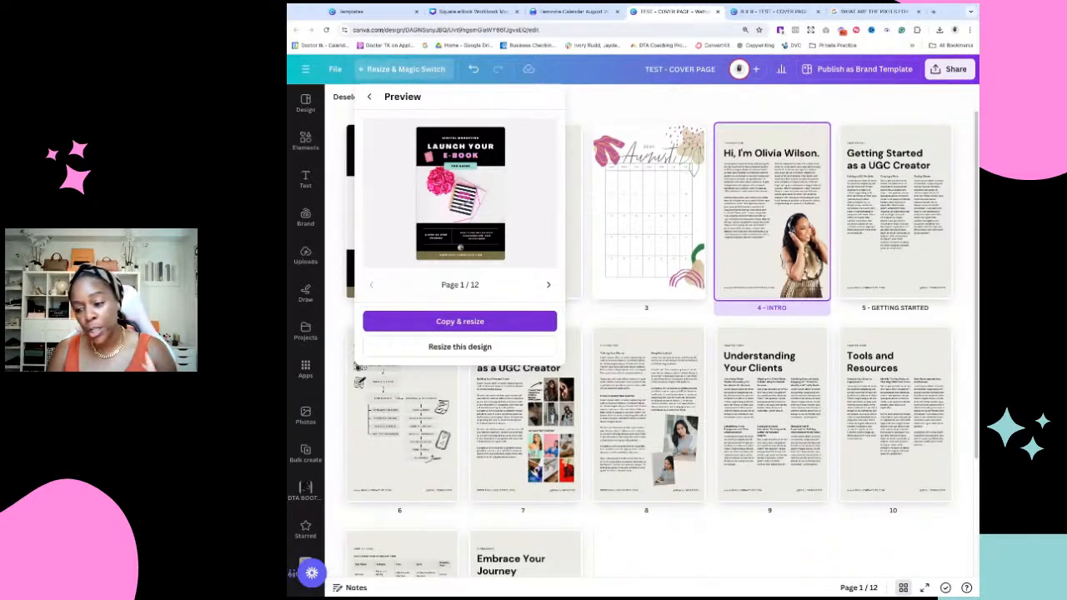
left_click(592, 101)
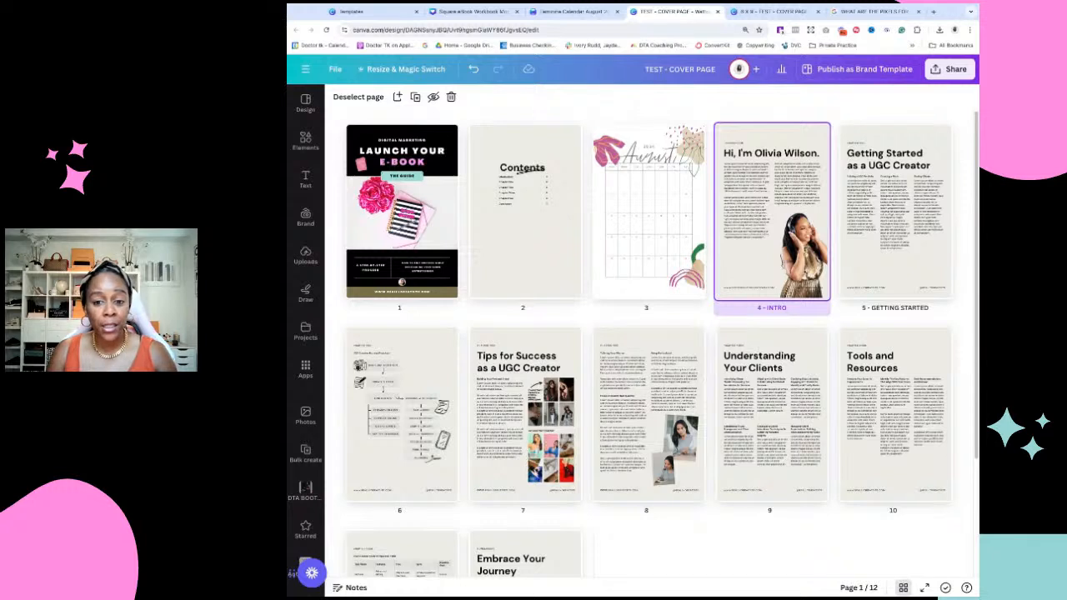
On the Contents page, try grey and pale pink backgrounds and apply the bright pink brand colour
mouse_move(587, 211)
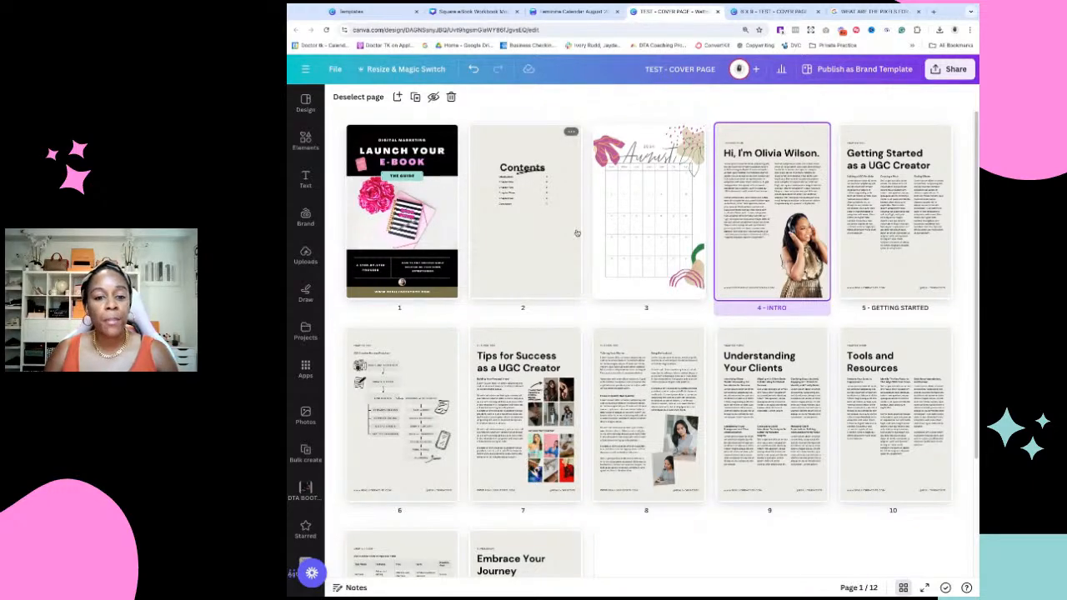
double_click(546, 151)
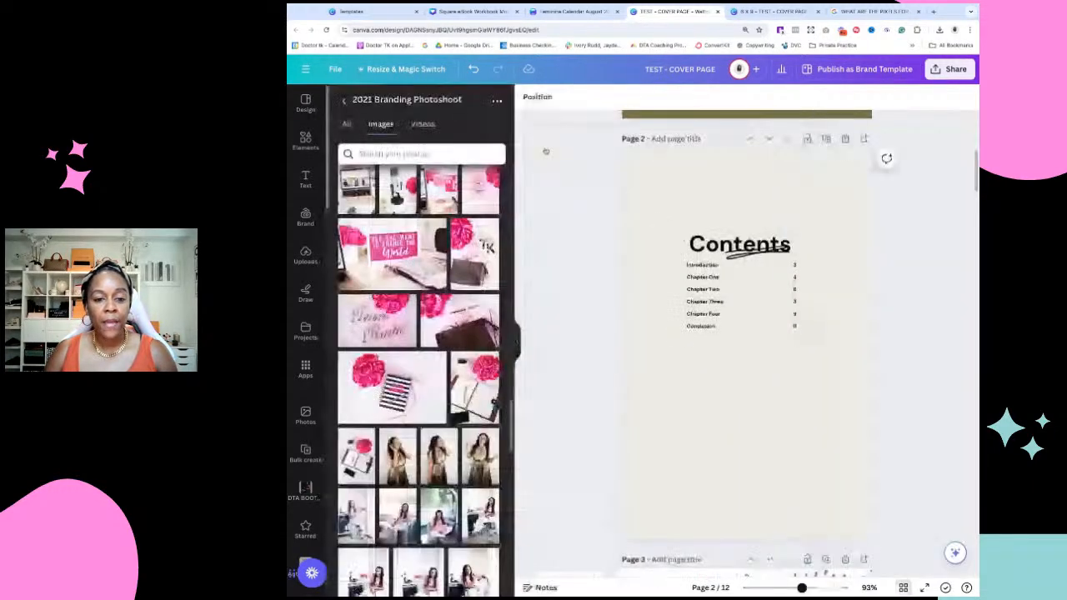
left_click(635, 160)
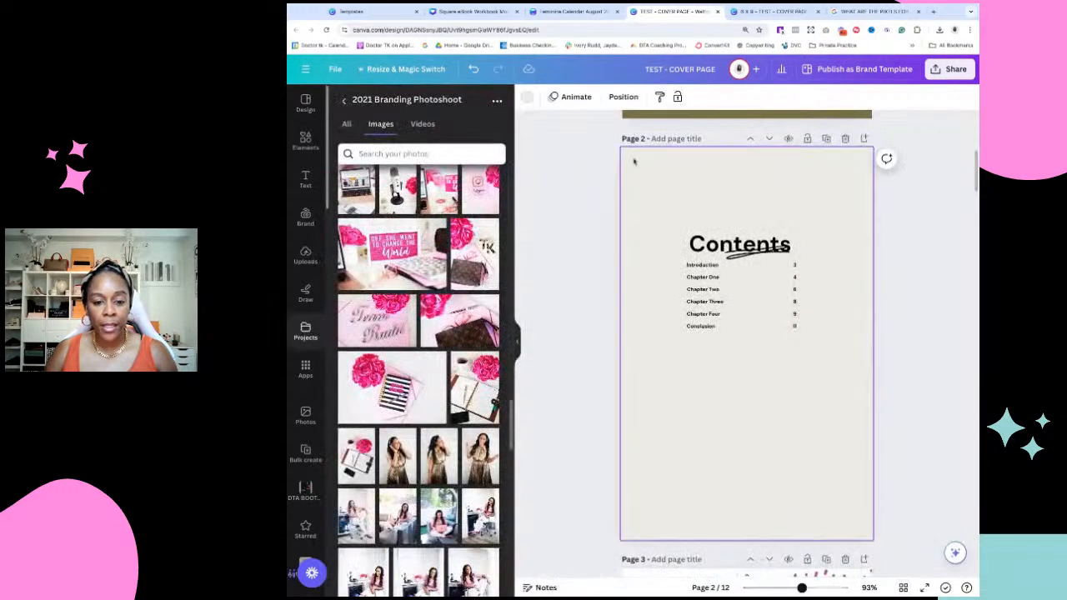
left_click(530, 97)
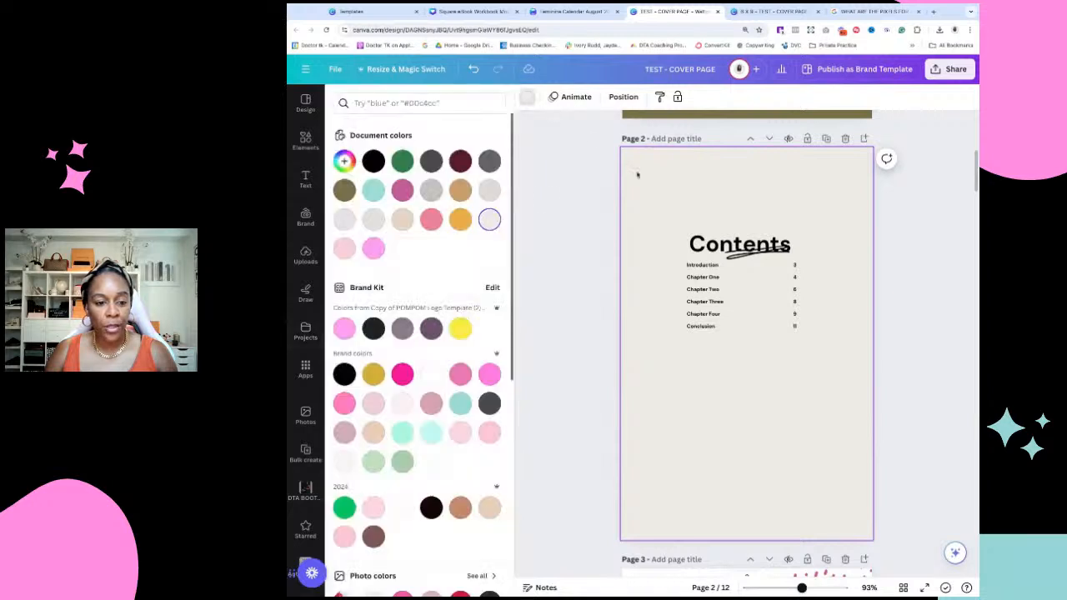
left_click(344, 219)
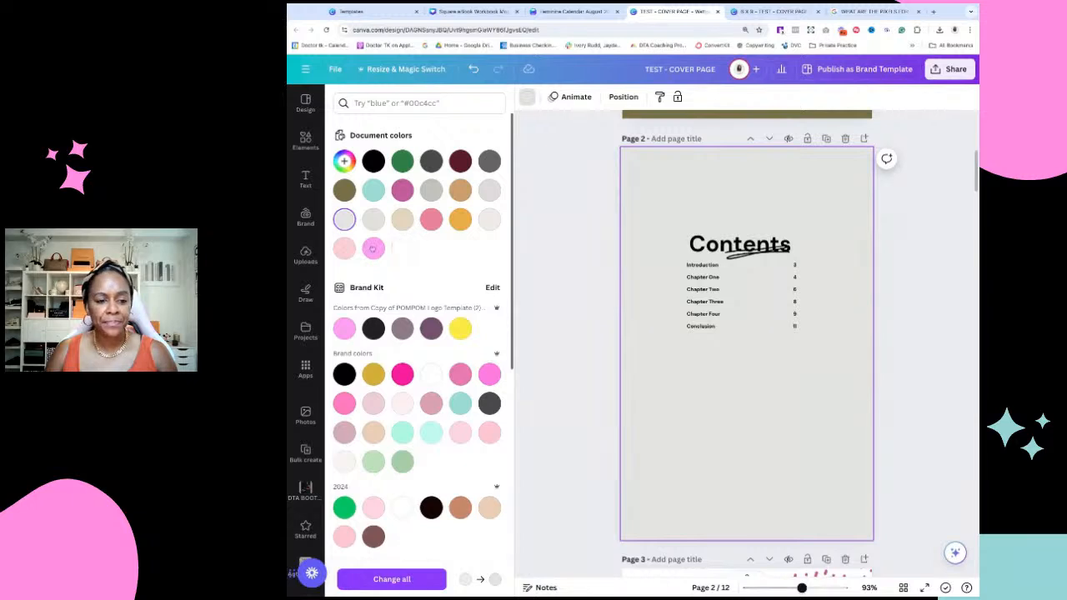
left_click(373, 220)
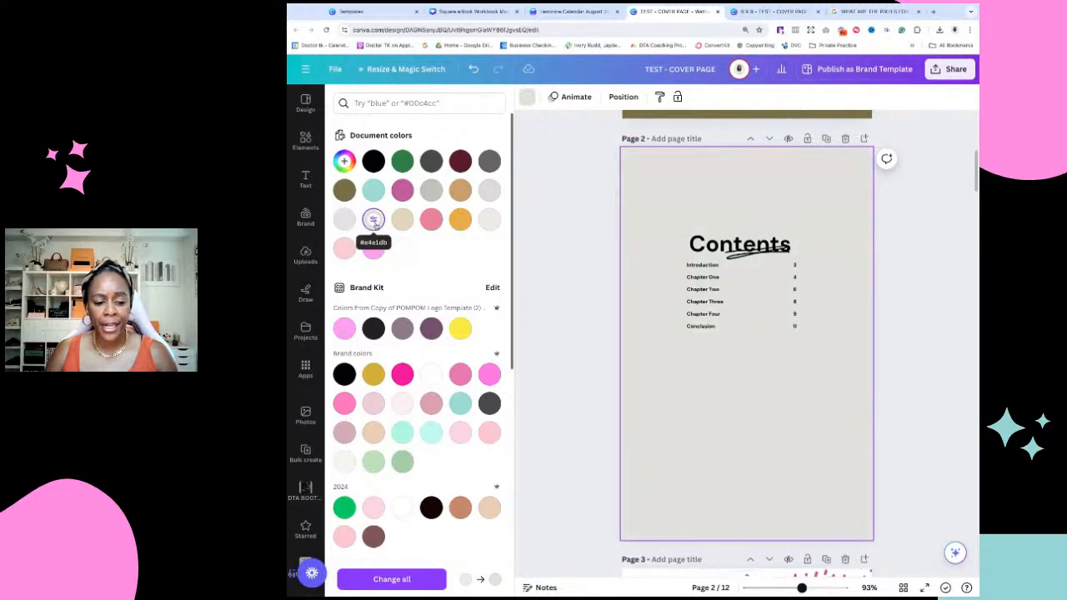
left_click(403, 404)
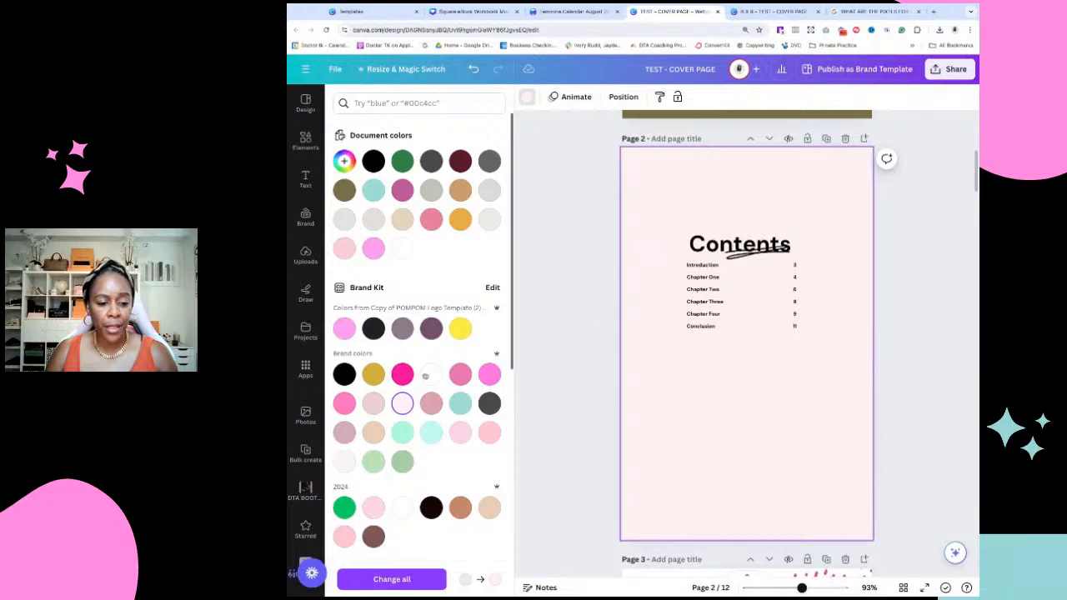
left_click(402, 375)
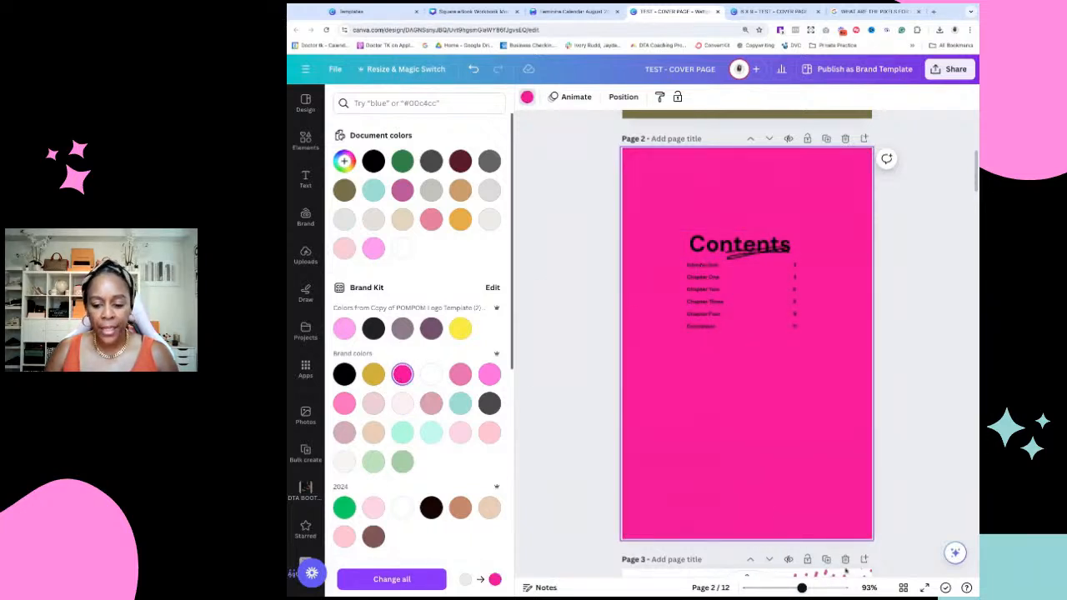
Examine the closing "Embrace Your Journey" page and the UGC Creation Process Flowchart on page 6
left_click(905, 589)
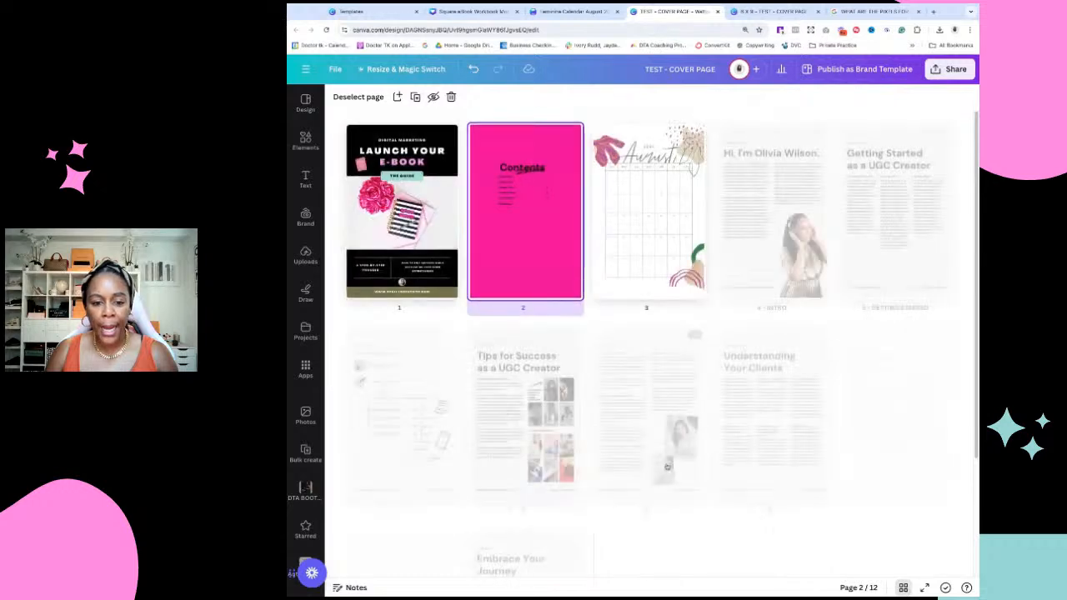
scroll(664, 461, "down", 3)
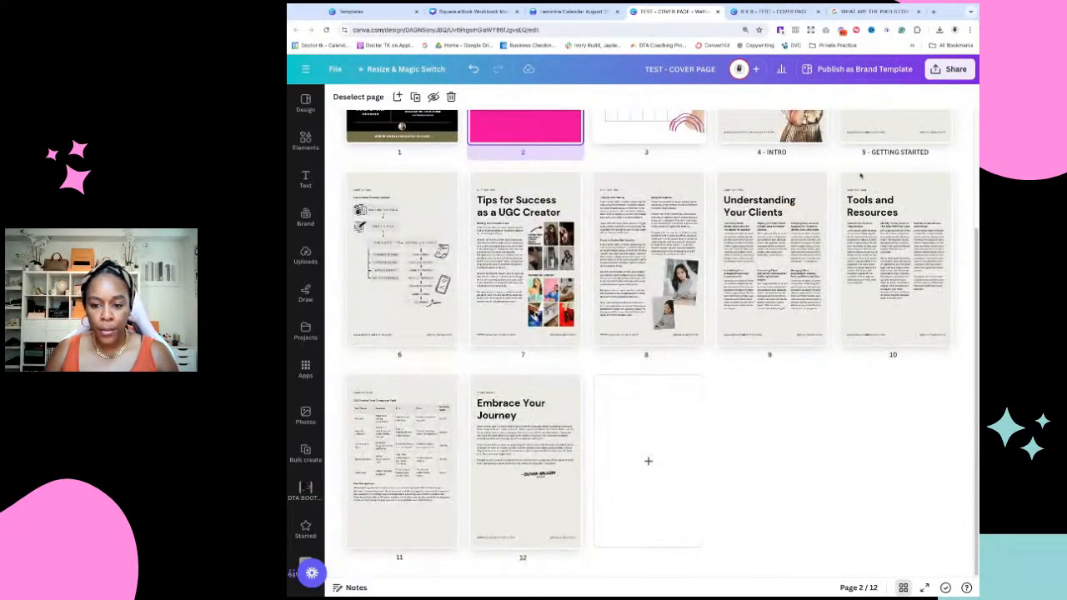
double_click(527, 427)
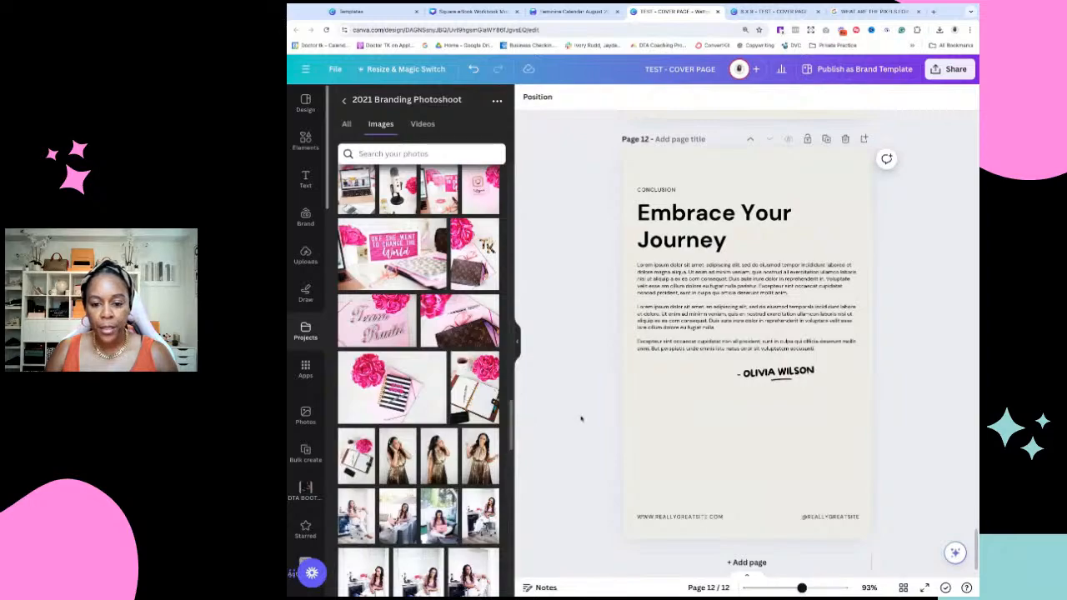
scroll(579, 420, "up", 15)
scroll(579, 389, "up", 5)
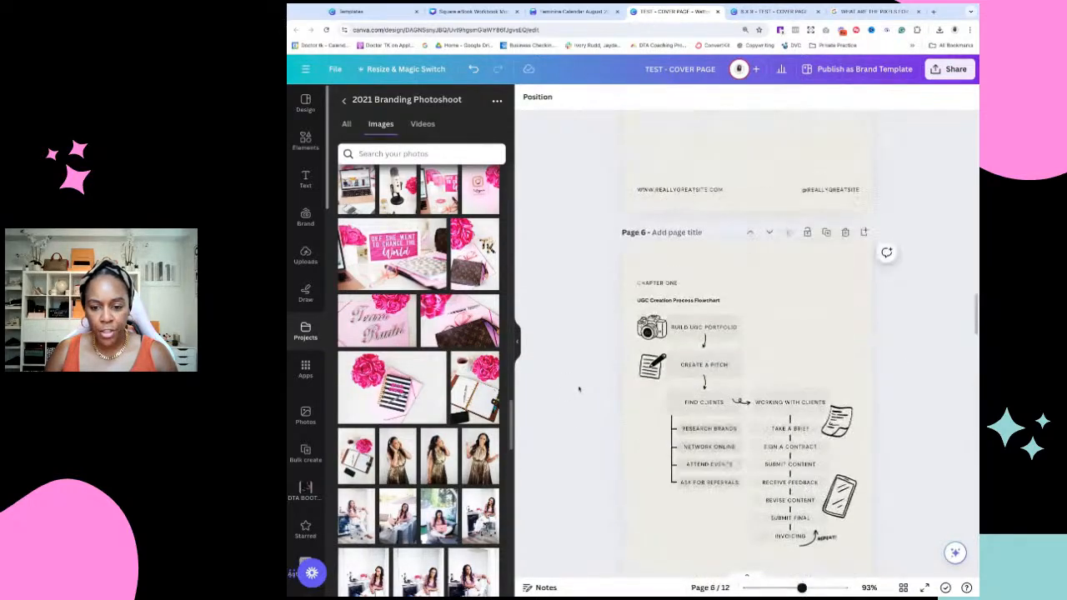
scroll(579, 388, "down", 1)
left_click_drag(792, 592, 799, 590)
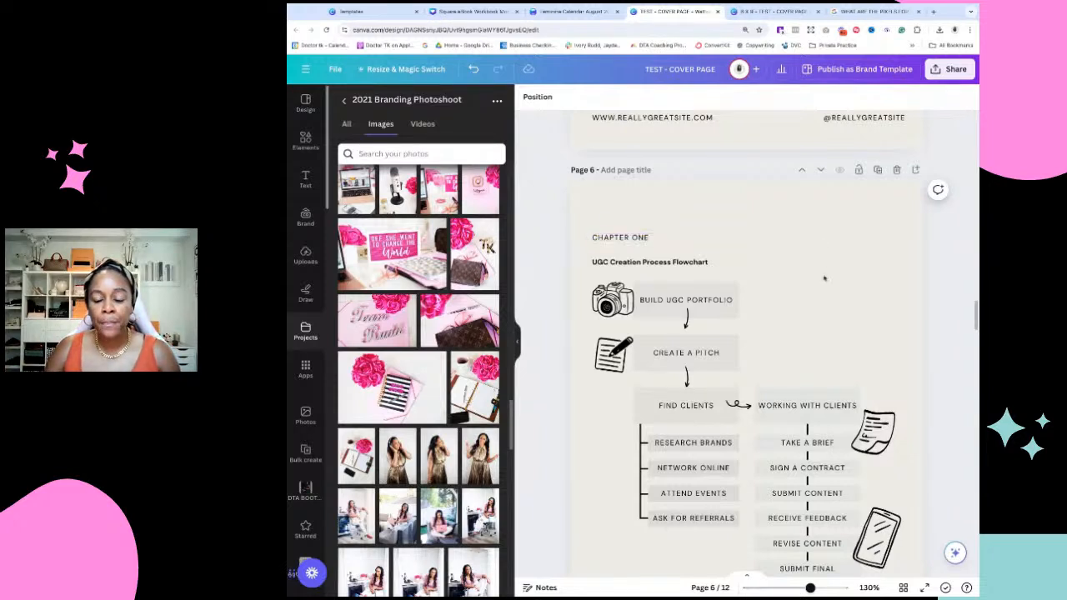
scroll(803, 279, "down", 1)
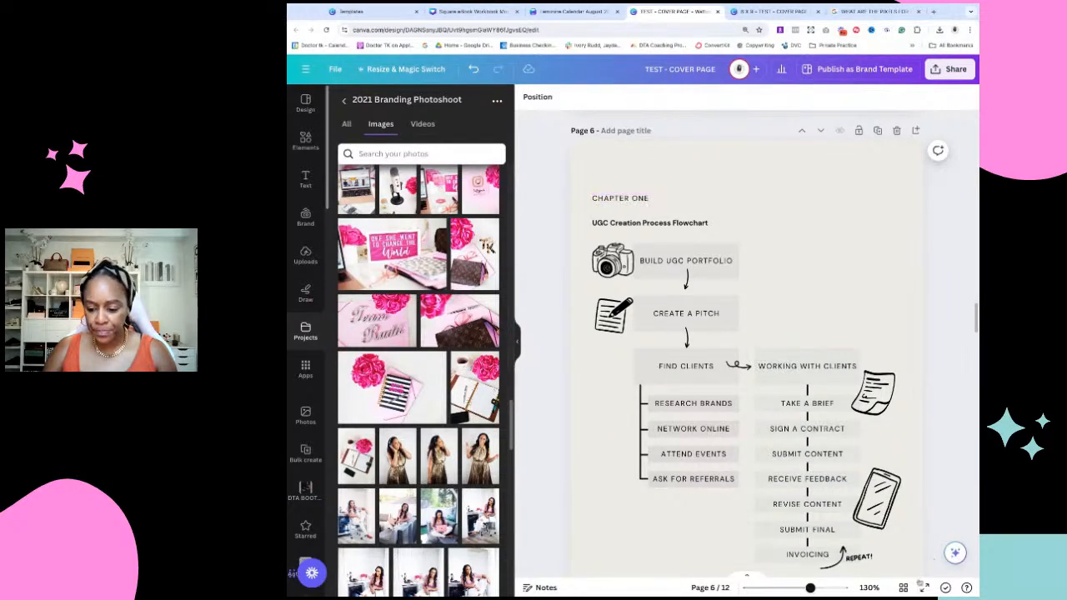
Return to the Contents page and set its background colour to white
left_click(903, 588)
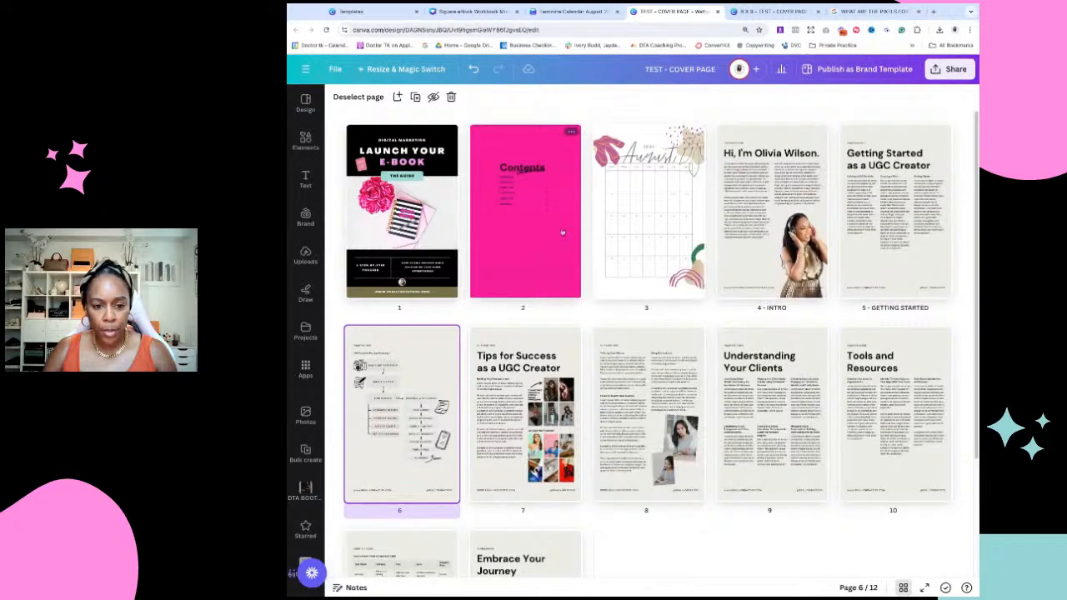
double_click(564, 235)
left_click(623, 144)
left_click(528, 97)
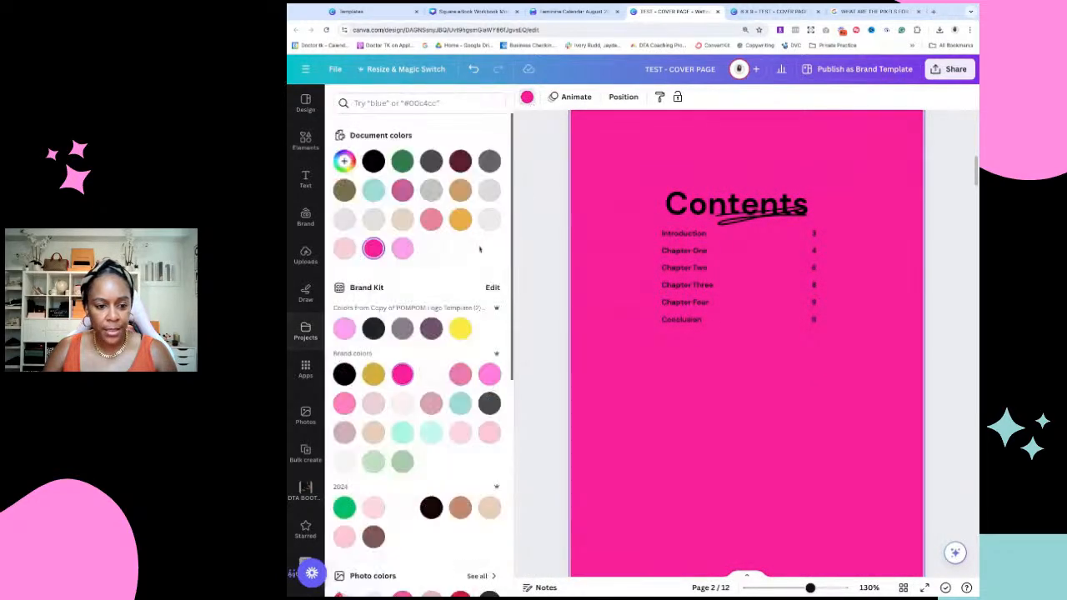
left_click(431, 247)
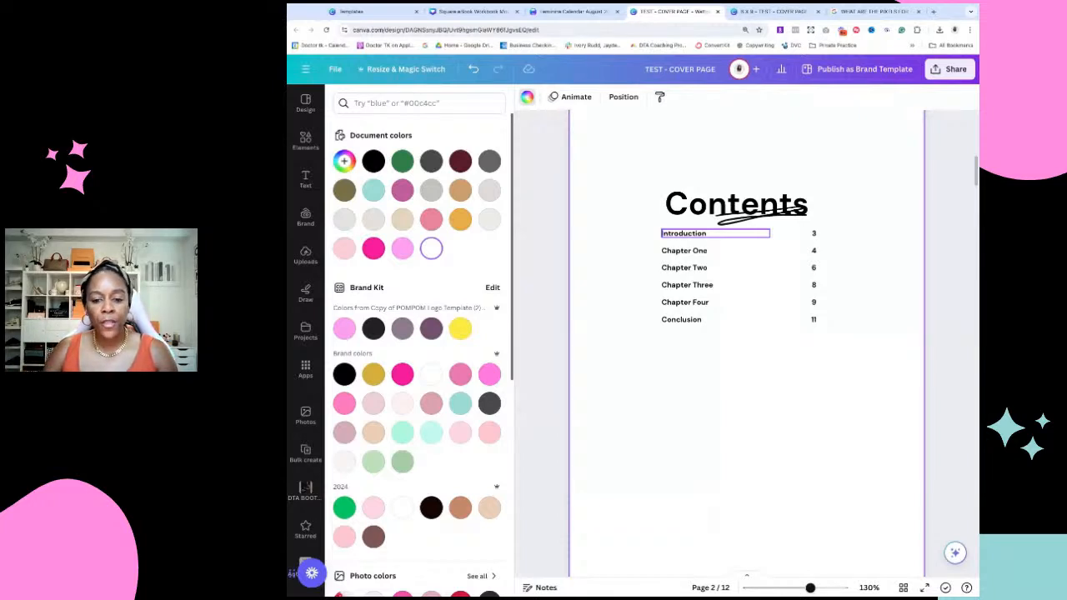
Link the Introduction entry on the Contents page to the document page "4 - INTRO"
key("Return")
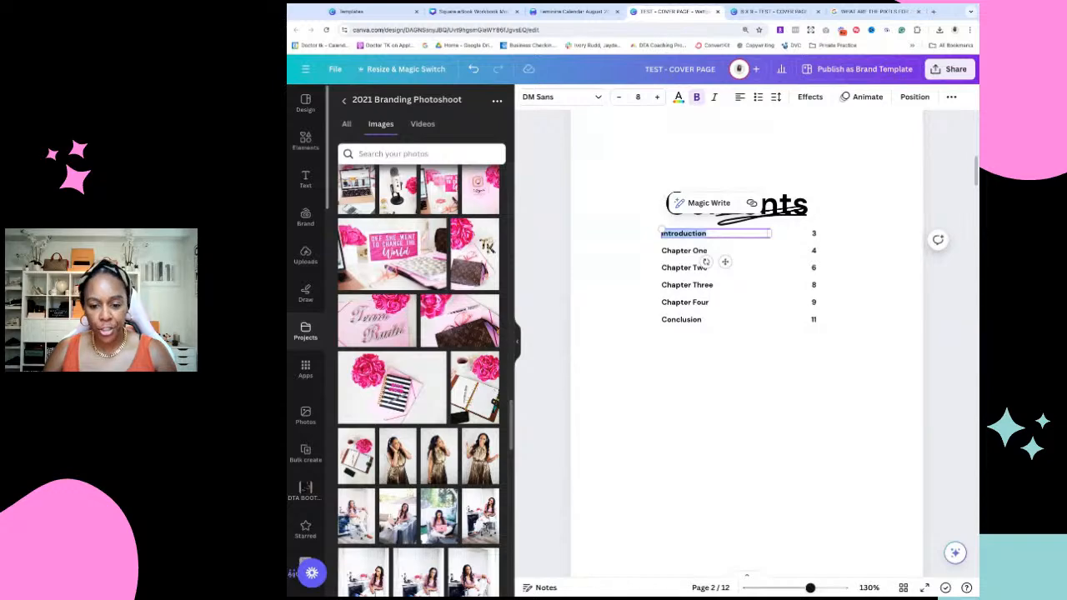
scroll(714, 369, "down", 10)
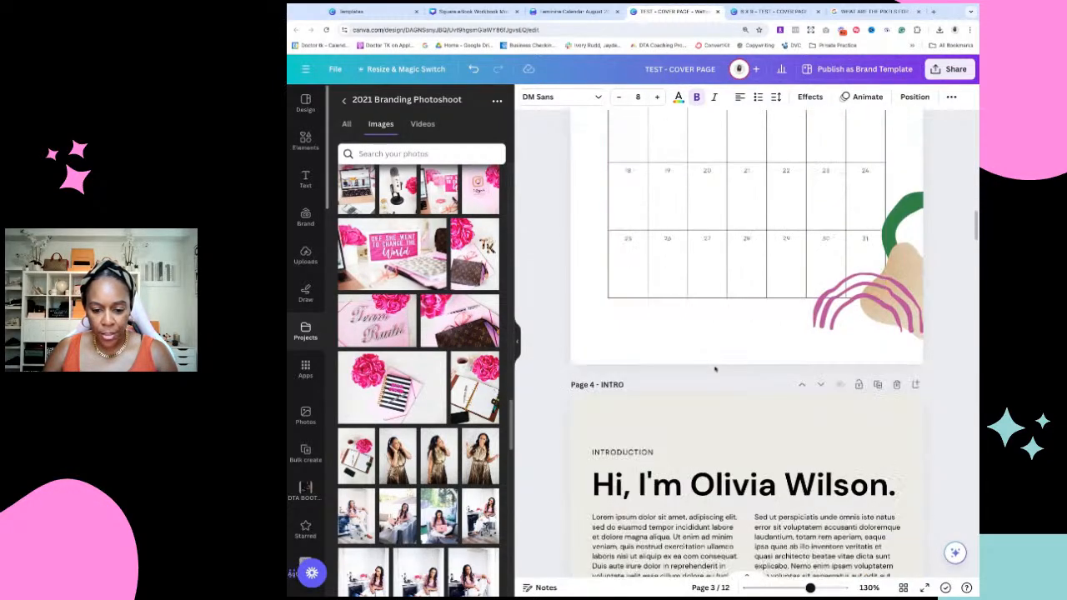
scroll(714, 369, "up", 15)
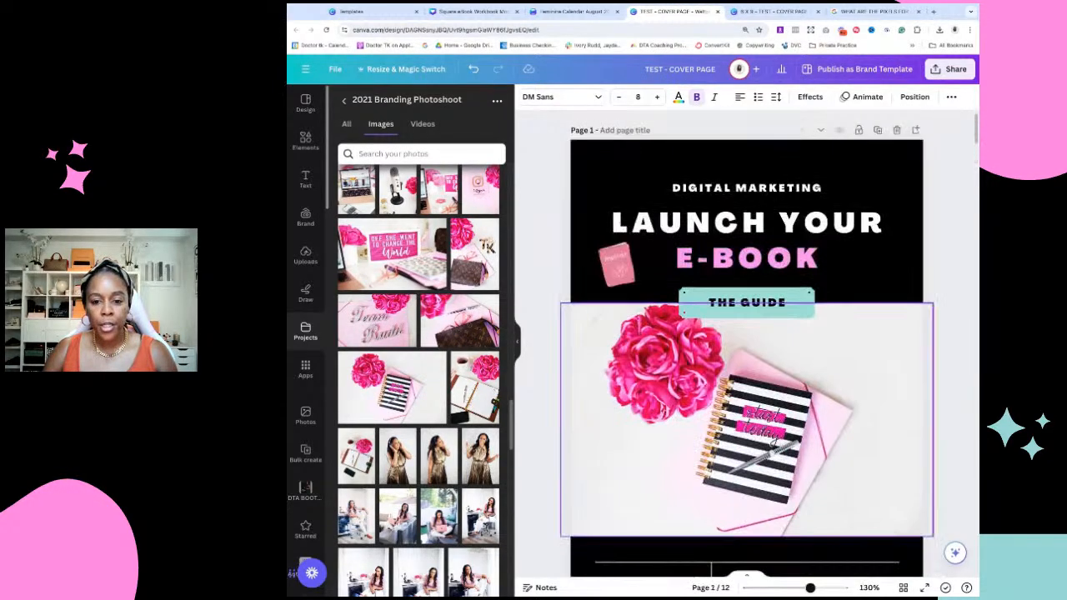
scroll(714, 369, "down", 5)
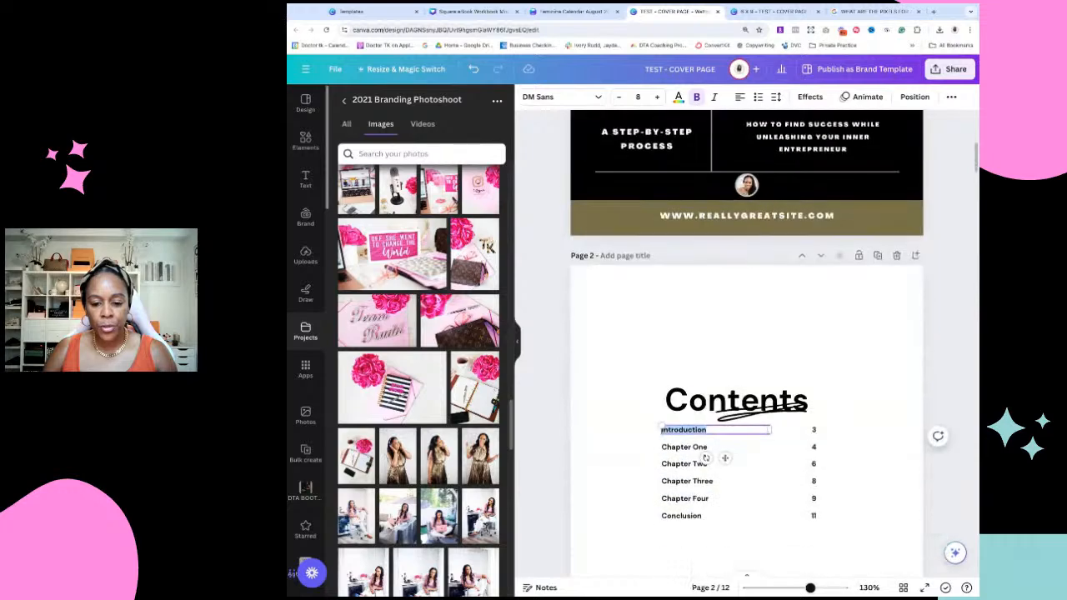
scroll(702, 411, "down", 2)
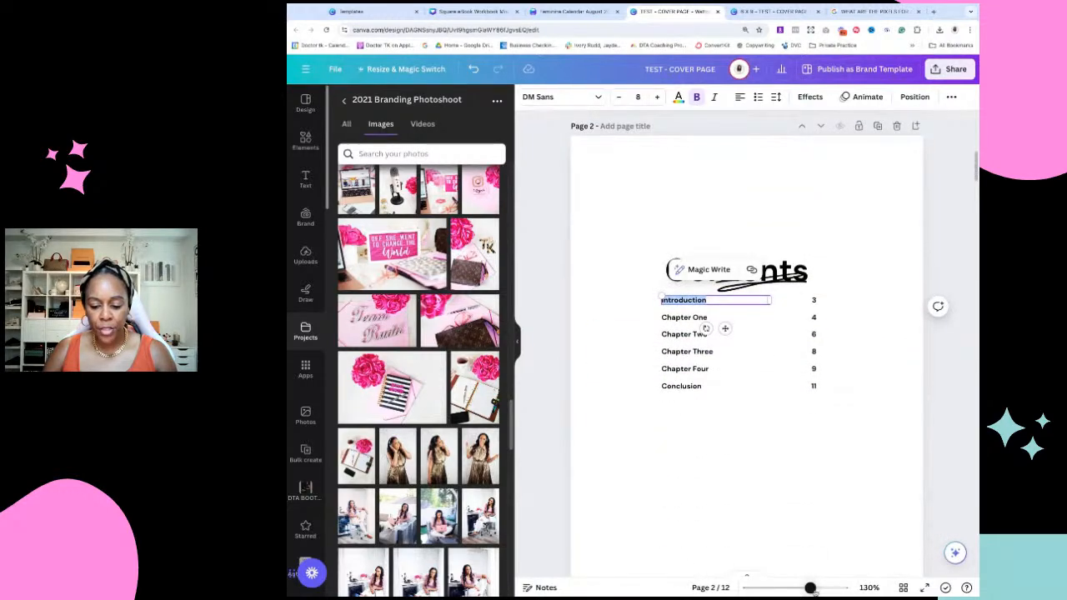
left_click_drag(810, 587, 826, 587)
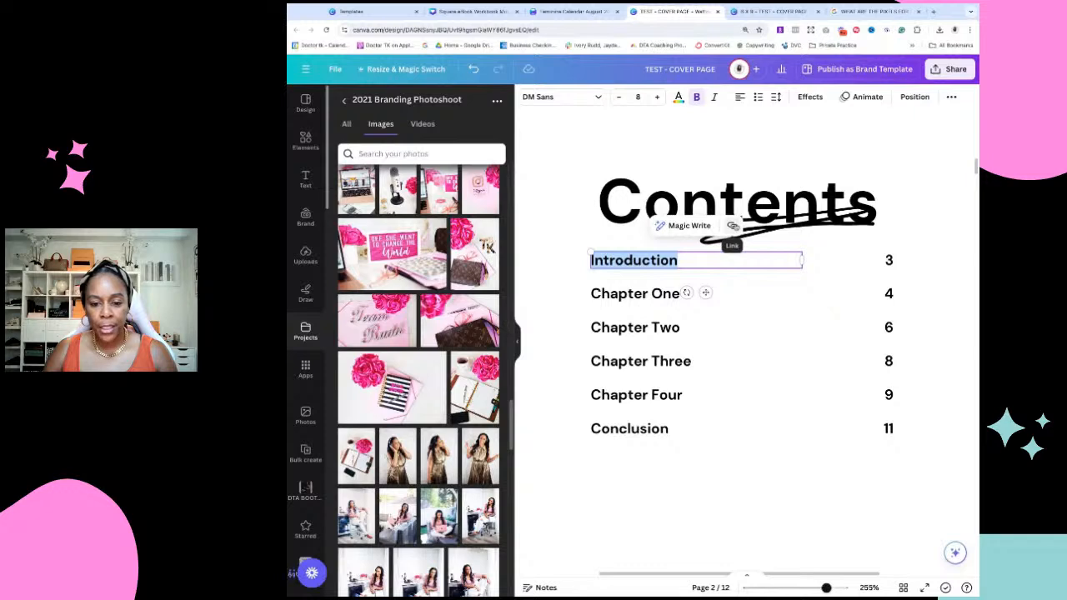
left_click(733, 226)
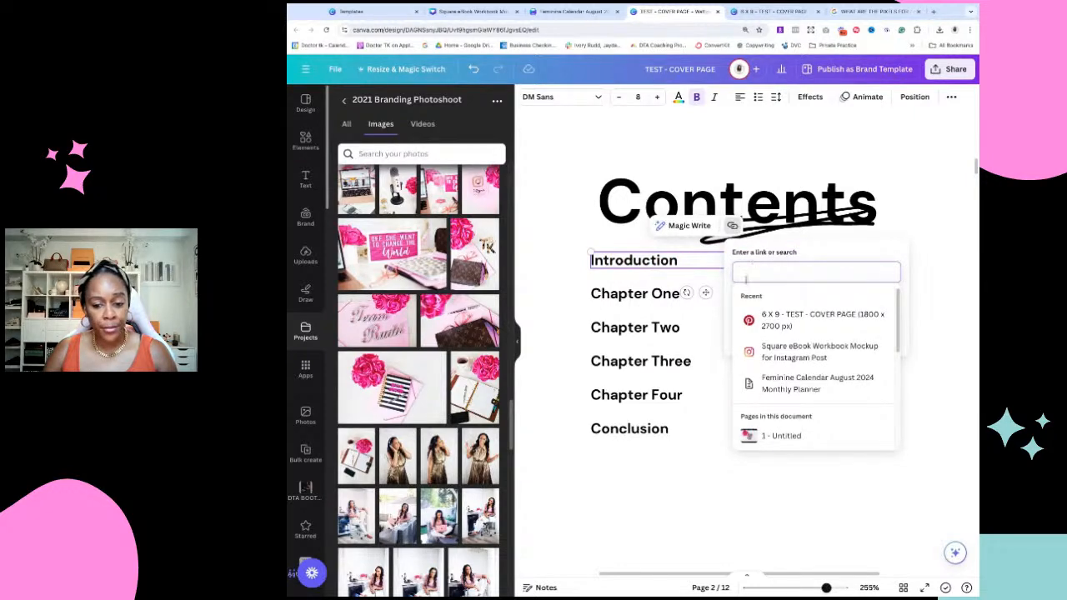
scroll(791, 401, "down", 3)
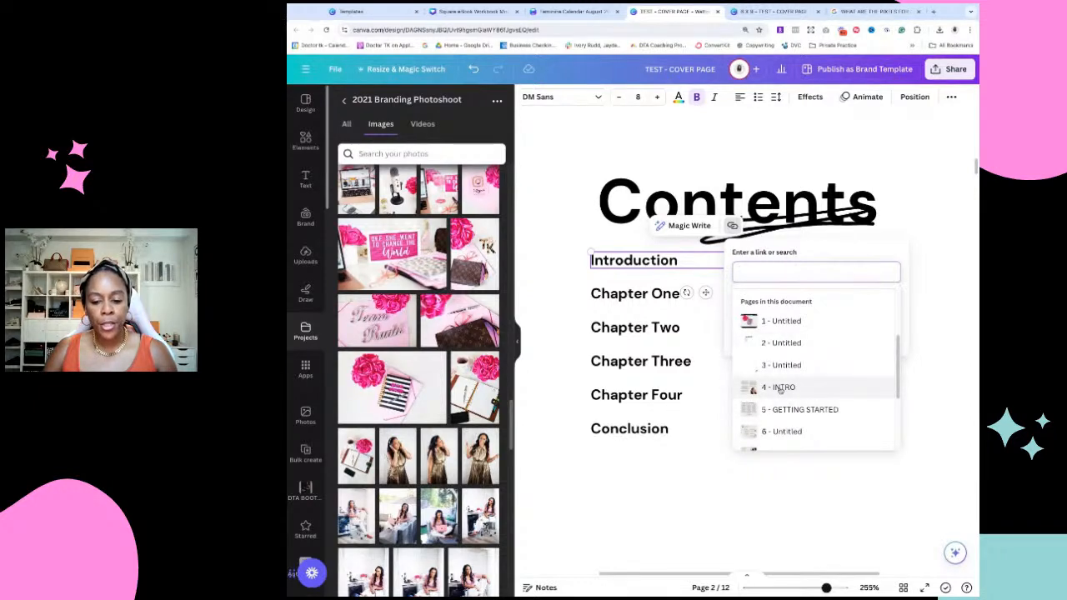
left_click(779, 389)
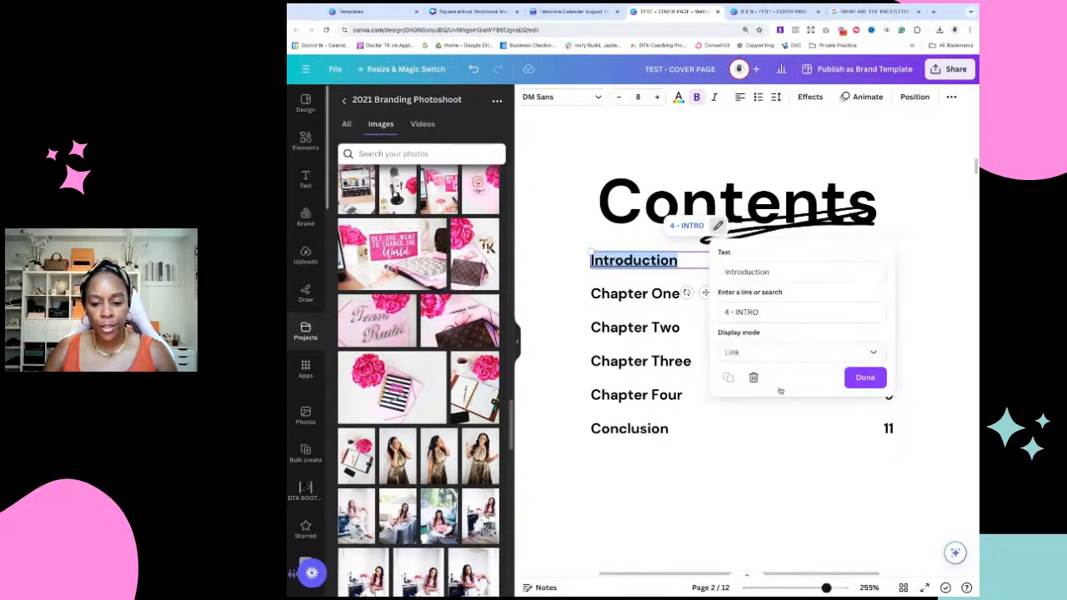
left_click(865, 376)
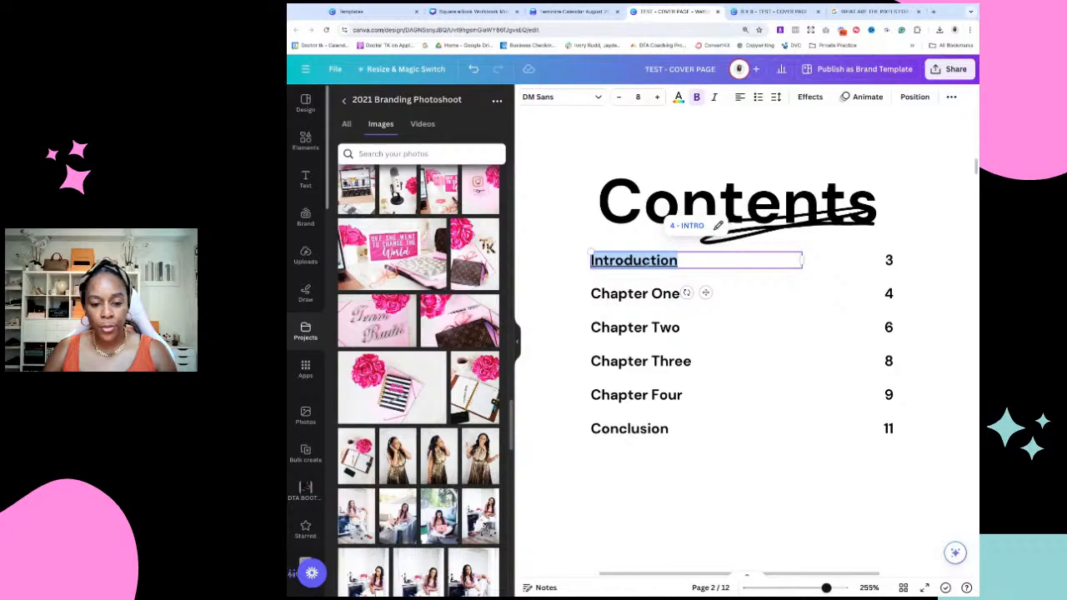
Follow the Introduction entry's link and check the INTRO page it leads to
left_click(685, 225)
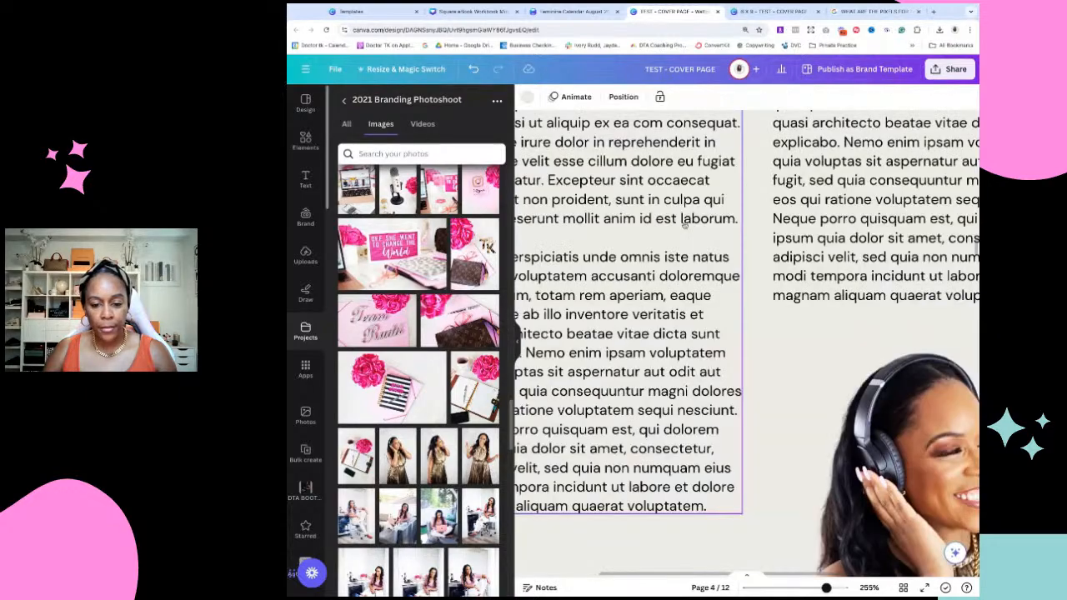
left_click_drag(827, 588, 807, 588)
scroll(714, 397, "up", 1)
scroll(714, 398, "up", 1)
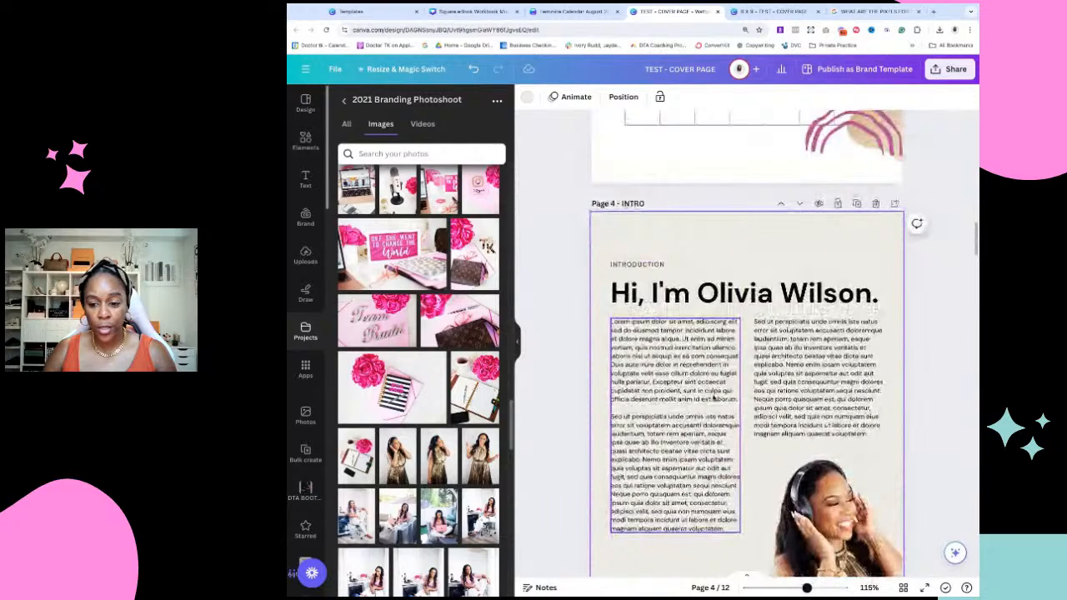
scroll(747, 342, "down", 5)
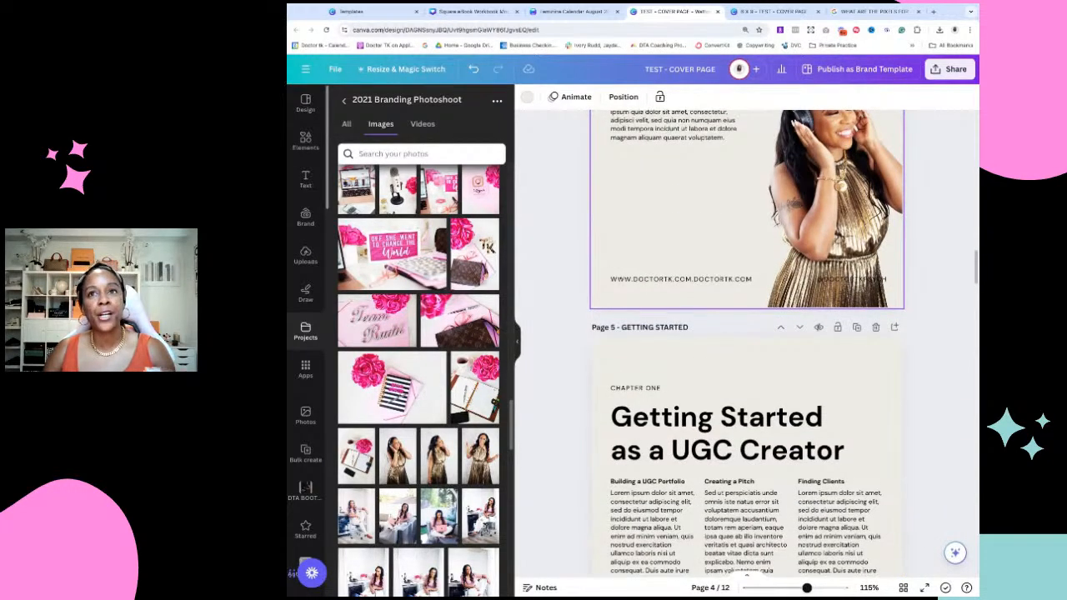
scroll(747, 573, "down", 1)
scroll(747, 573, "down", 5)
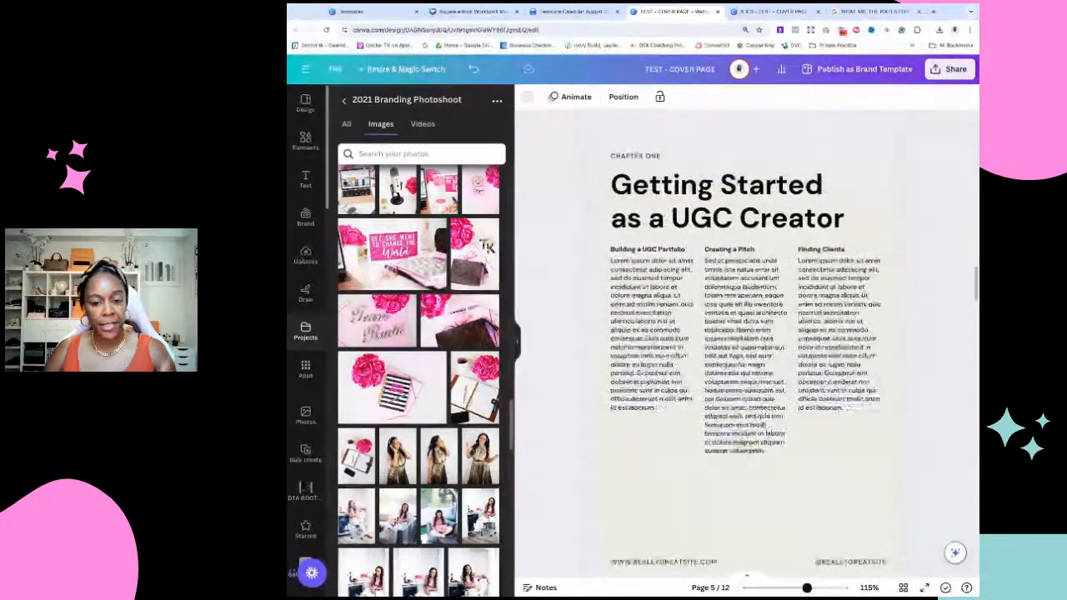
scroll(746, 573, "down", 3)
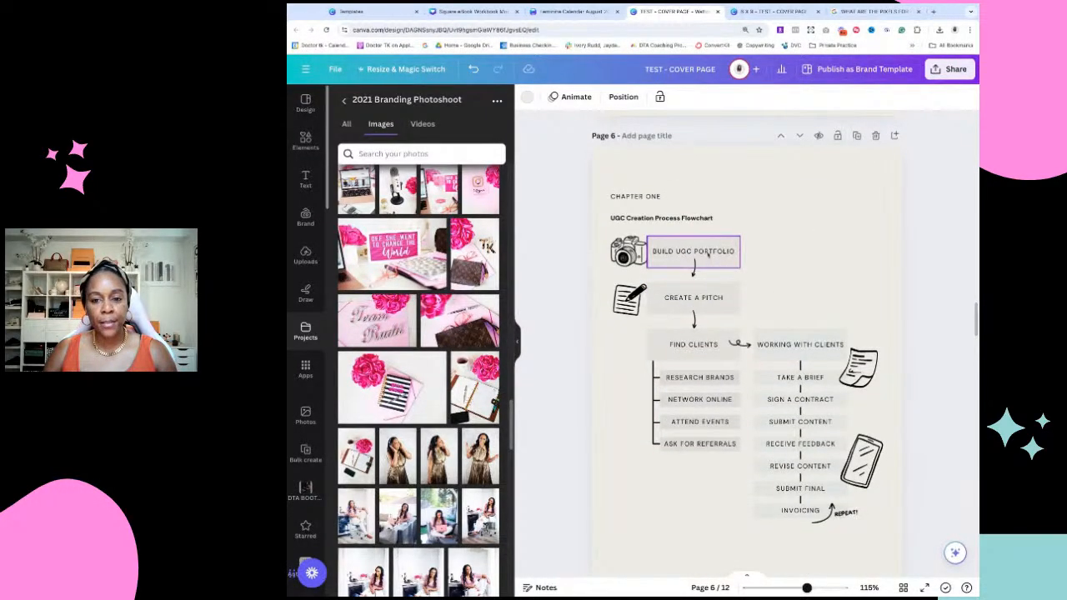
double_click(708, 252)
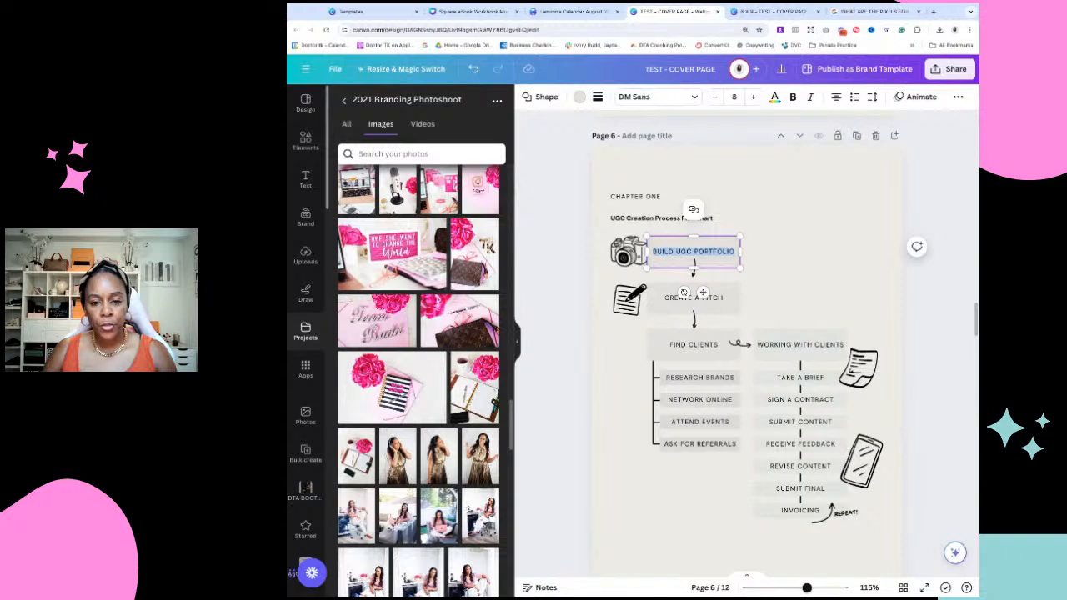
left_click(692, 209)
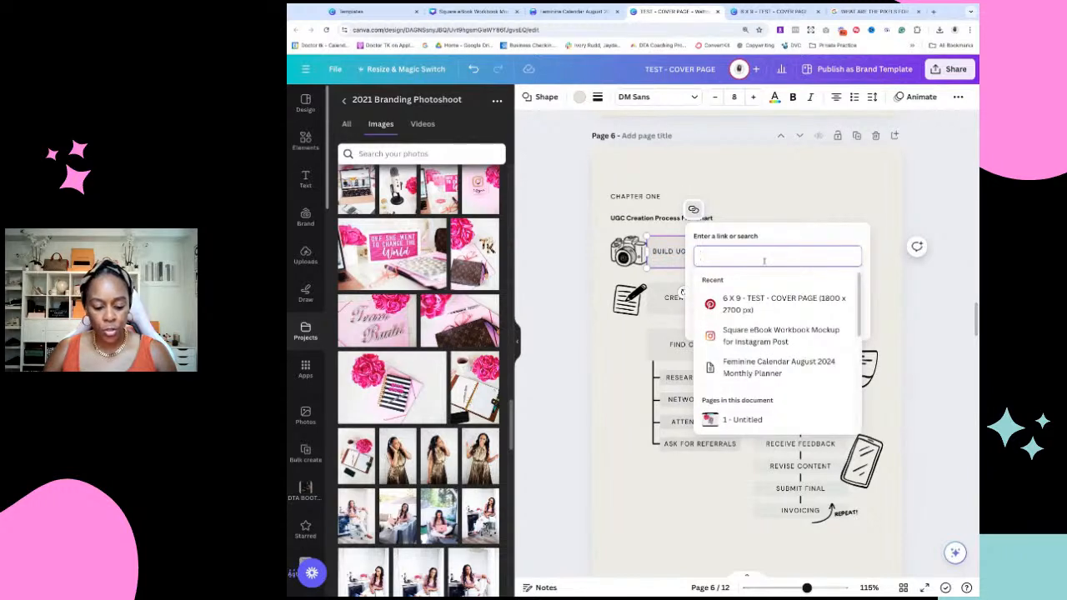
type("www.doctortk.com")
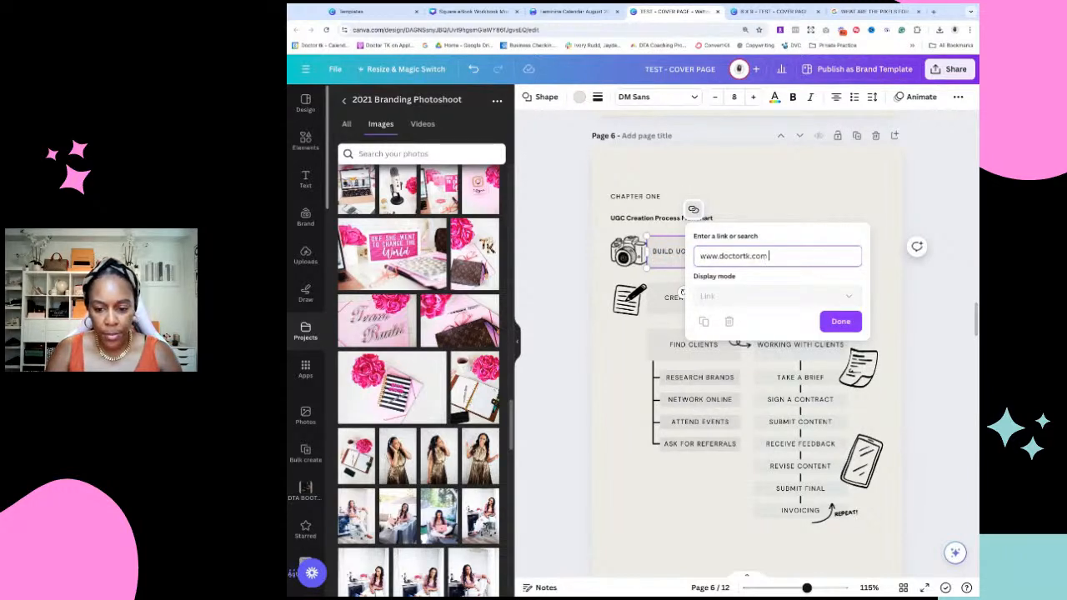
type("/links")
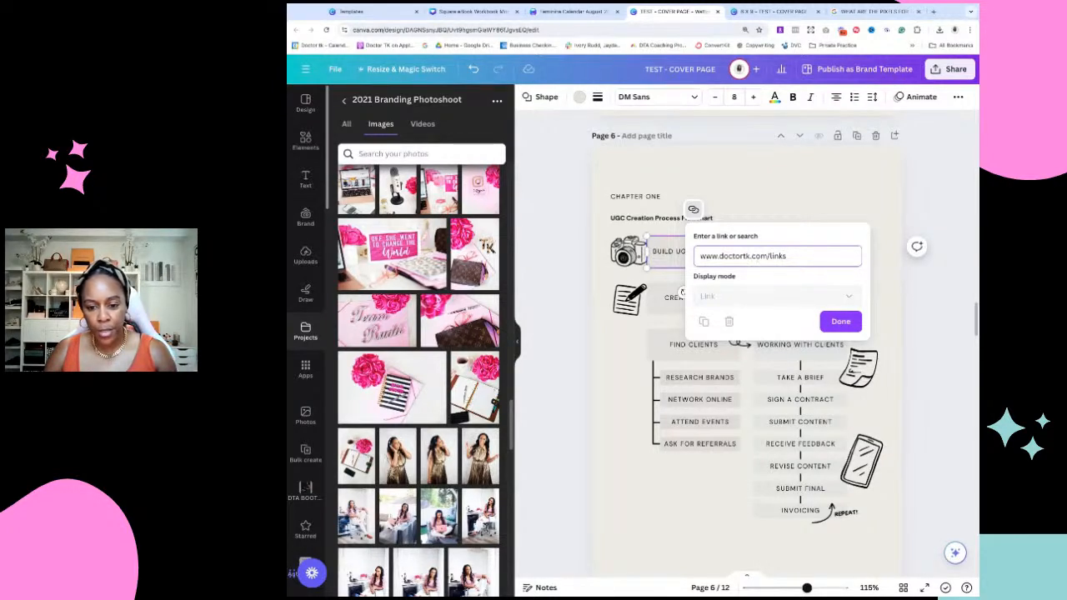
left_click(847, 327)
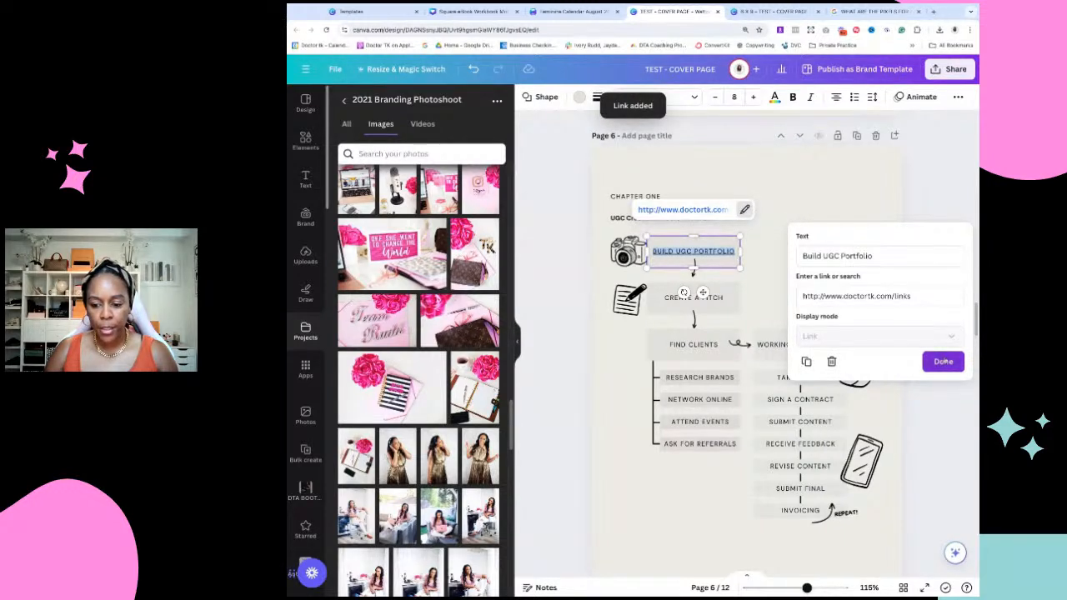
left_click(943, 361)
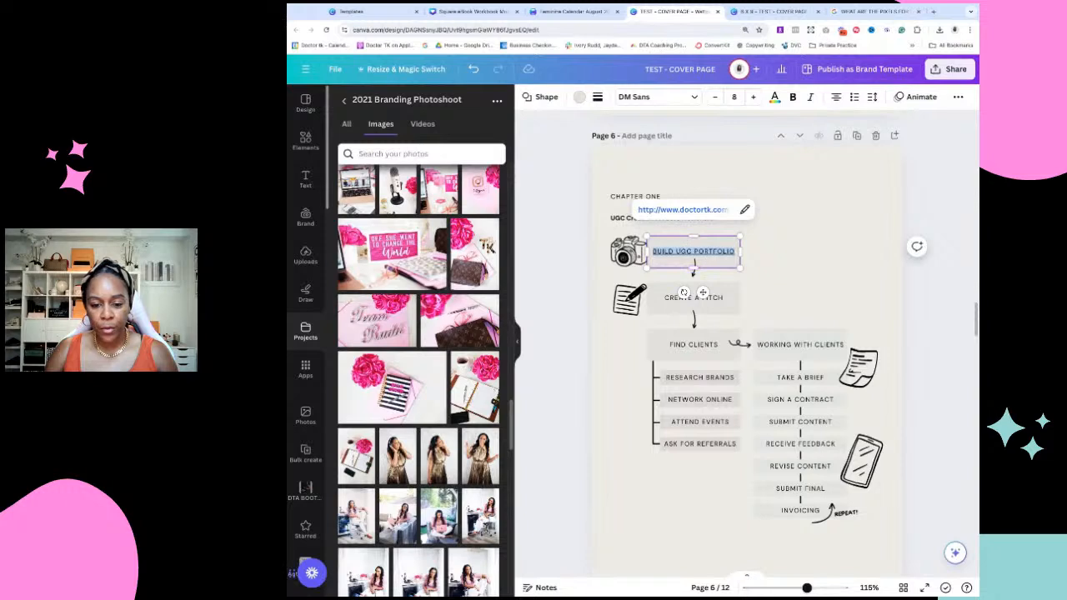
Follow the "Build UGC Portfolio" link to check the web page it opens, and switch back to the Canva template results
left_click(704, 212)
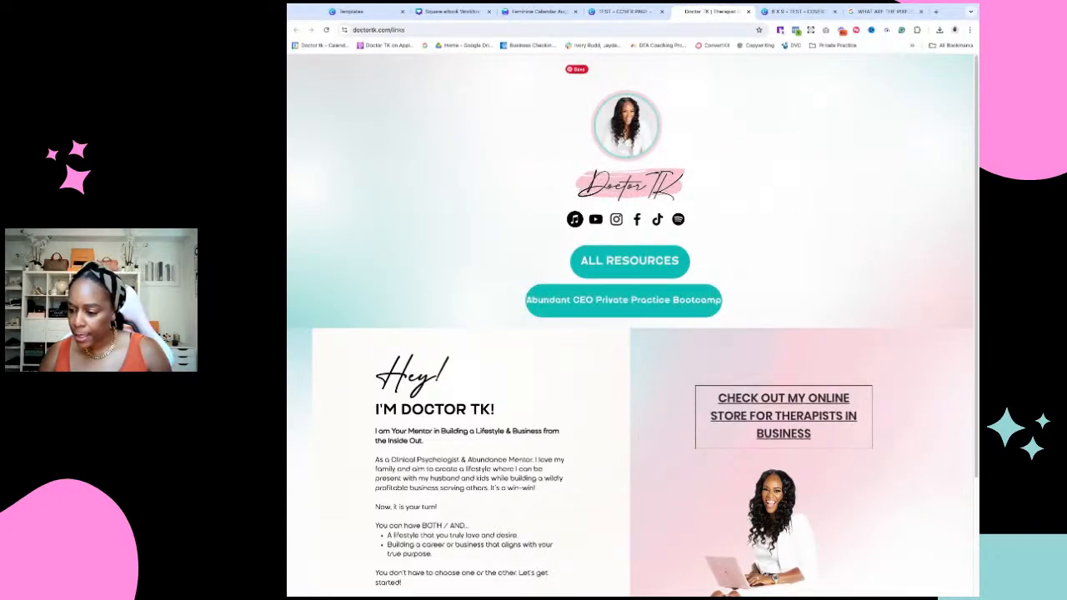
left_click(360, 12)
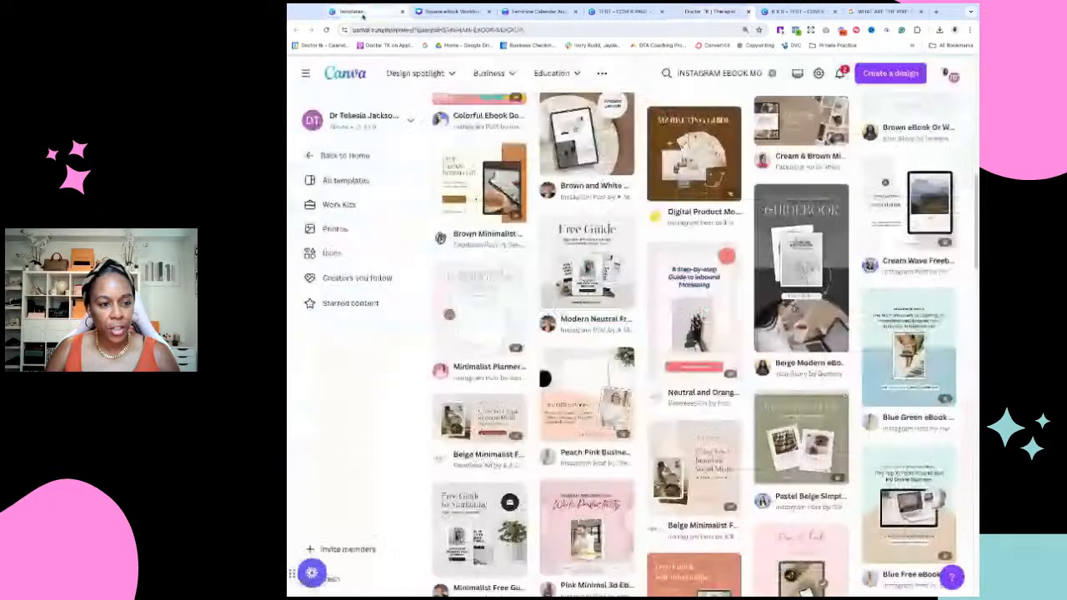